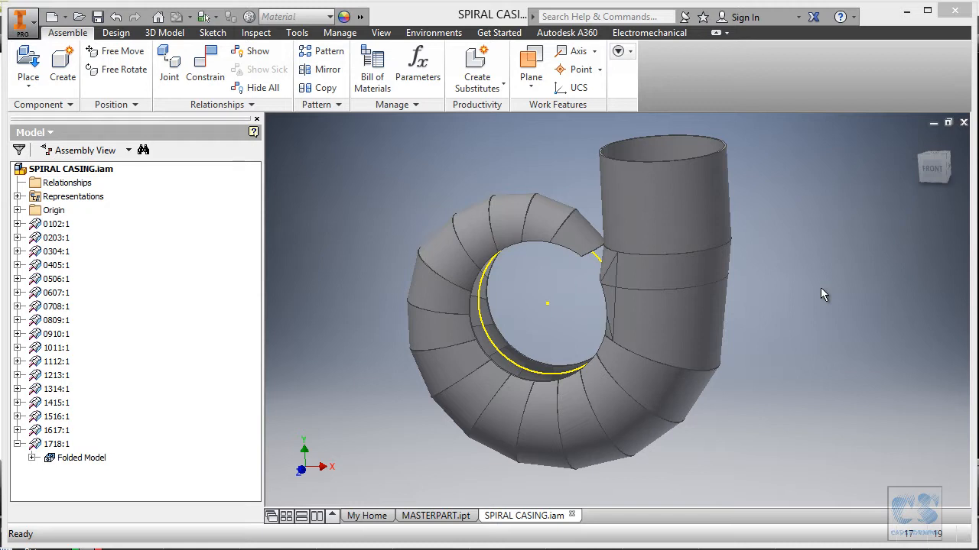
Examine the gap between the smallest spiral segment and the vertical inlet pipe in the casing assembly.
{"action": "scroll", "coordinate": [814, 288], "scroll_direction": "up", "scroll_amount": 5}
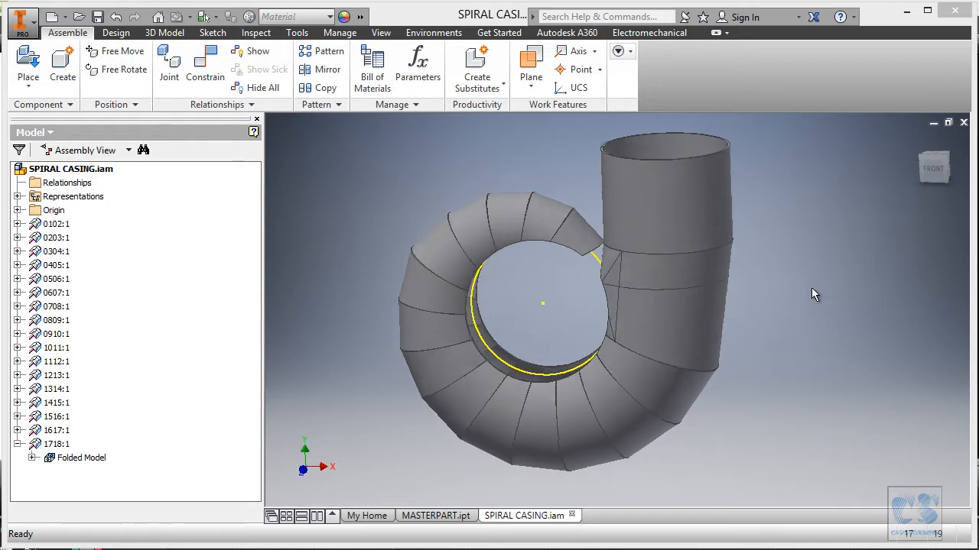
{"action": "scroll", "coordinate": [620, 268], "scroll_direction": "up", "scroll_amount": 5}
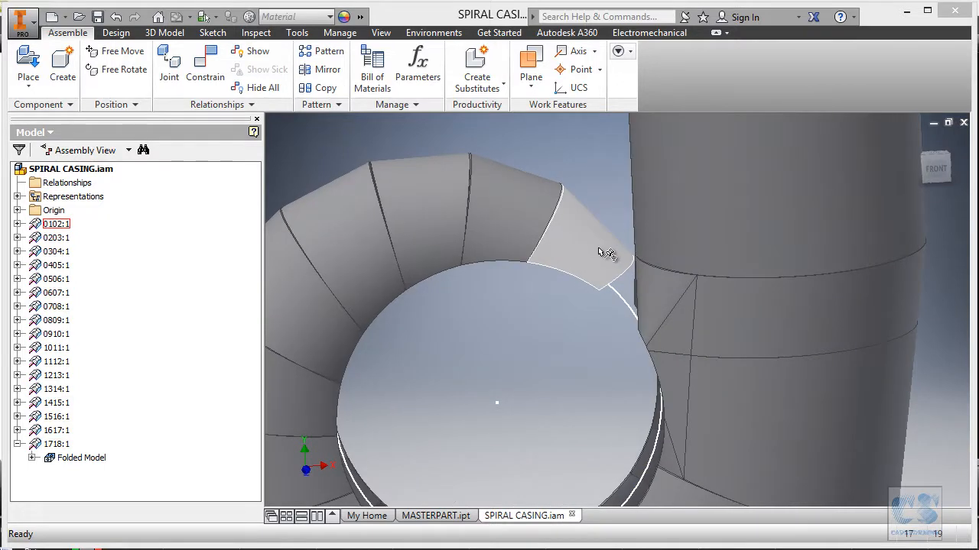
{"action": "left_click", "coordinate": [596, 247]}
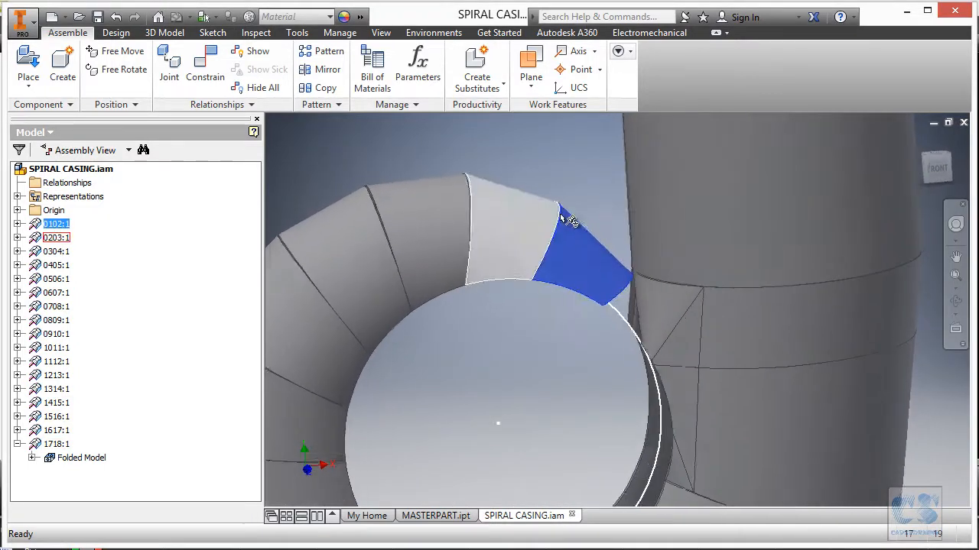
{"action": "left_click", "coordinate": [579, 188]}
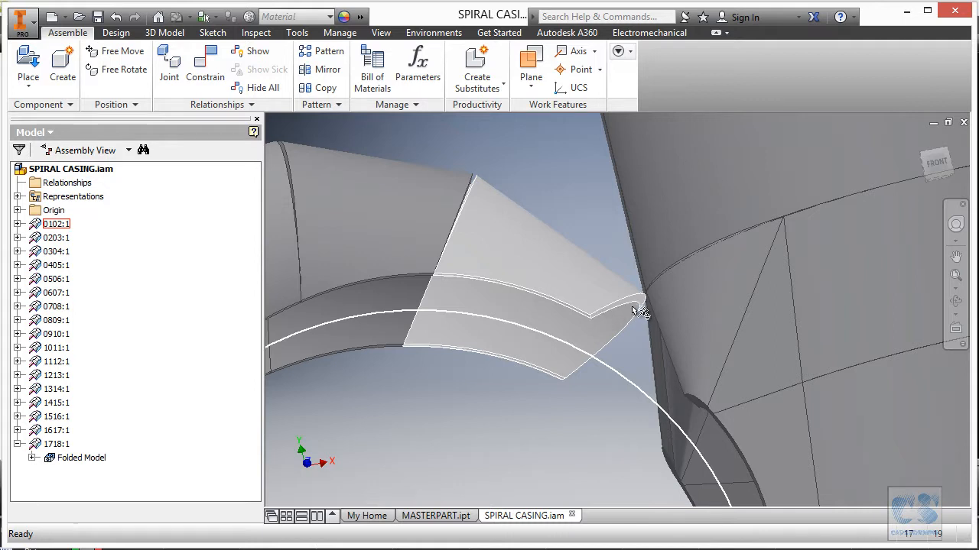
{"action": "middle_click_drag", "start_coordinate": [604, 373], "coordinate": [581, 393], "text": "shift"}
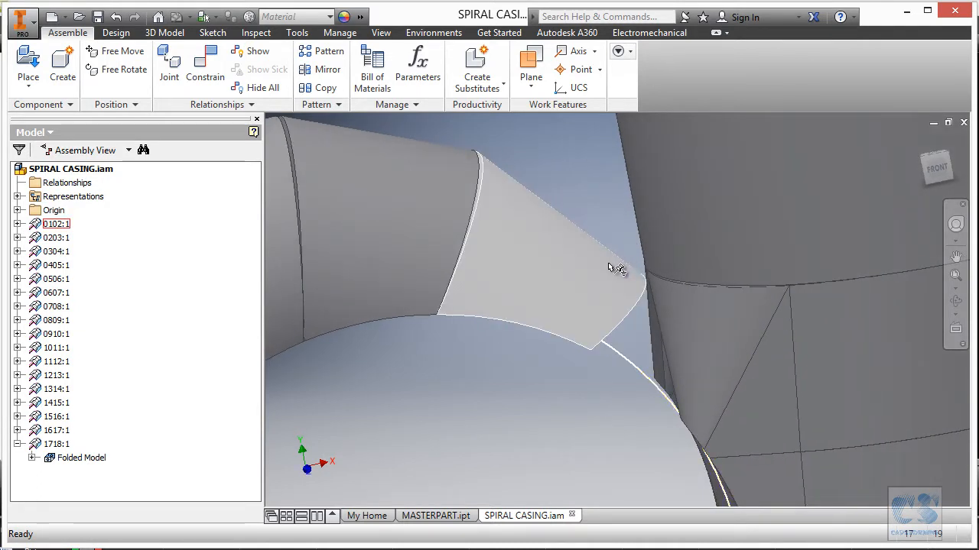
{"action": "scroll", "coordinate": [638, 396], "scroll_direction": "up", "scroll_amount": 5}
{"action": "middle_click_drag", "start_coordinate": [628, 370], "coordinate": [626, 367], "text": "shift"}
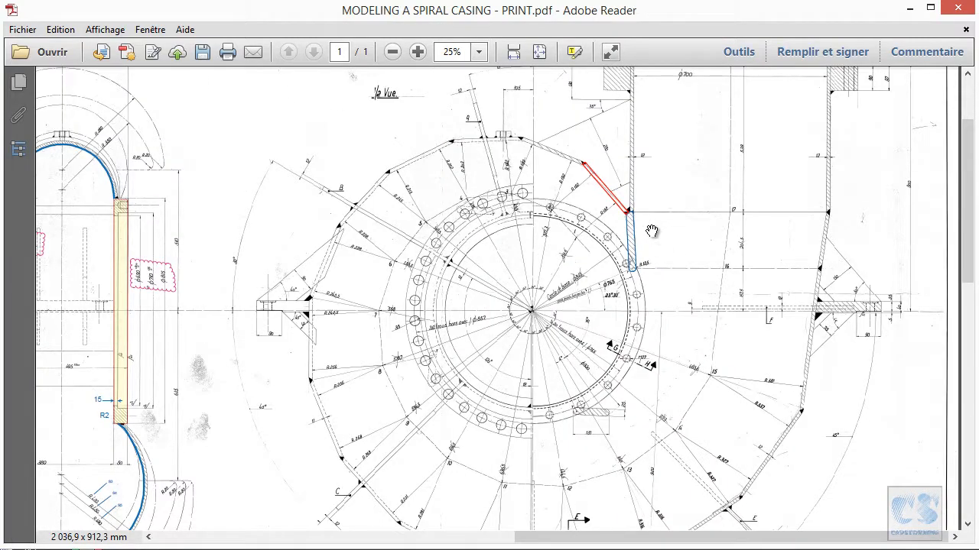
Switch to the PDF print in Adobe Reader and examine the blue deflector outline between the spiral end and the inlet pipe.
{"action": "scroll", "coordinate": [648, 227], "scroll_direction": "up", "scroll_amount": 3, "text": "ctrl"}
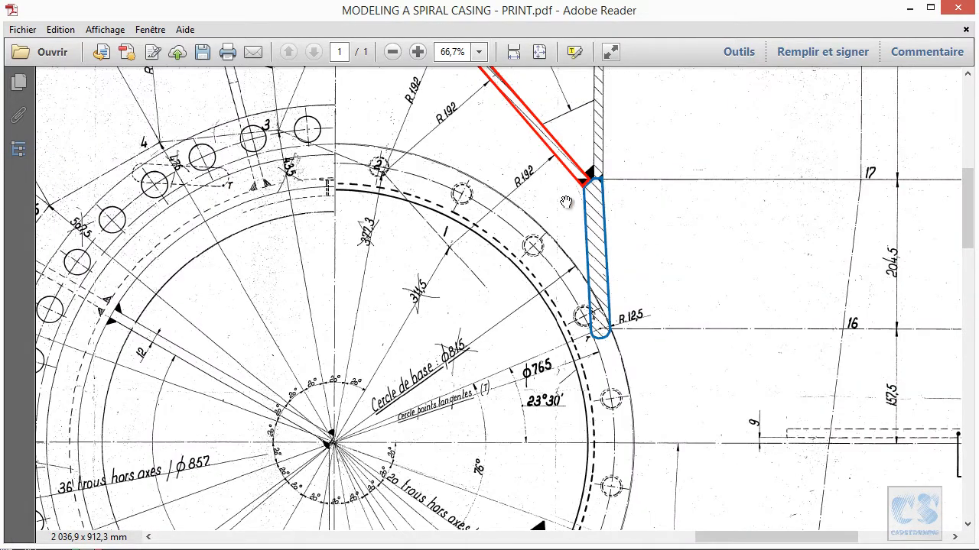
{"action": "scroll", "coordinate": [610, 313], "scroll_direction": "down", "scroll_amount": 4, "text": "ctrl"}
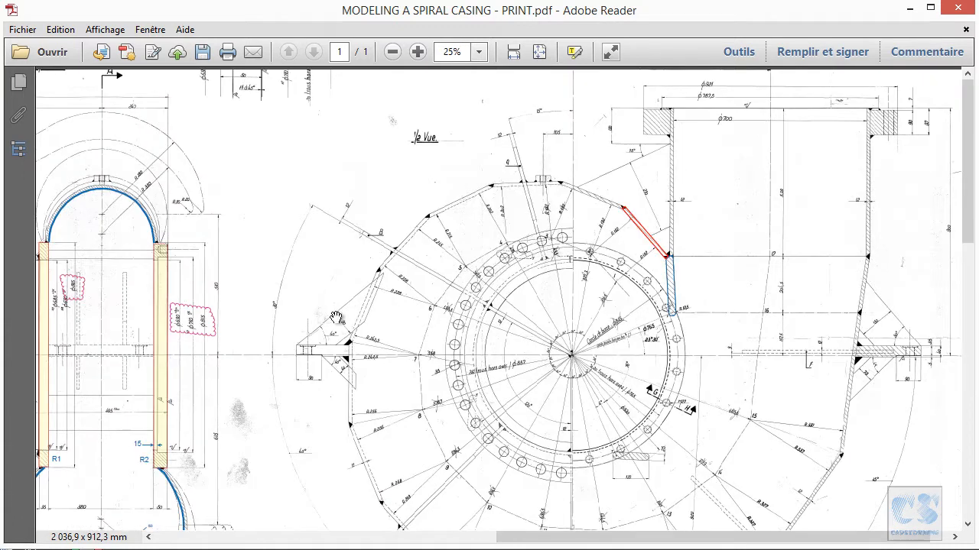
{"action": "scroll", "coordinate": [525, 421], "scroll_direction": "up", "scroll_amount": 1, "text": "ctrl"}
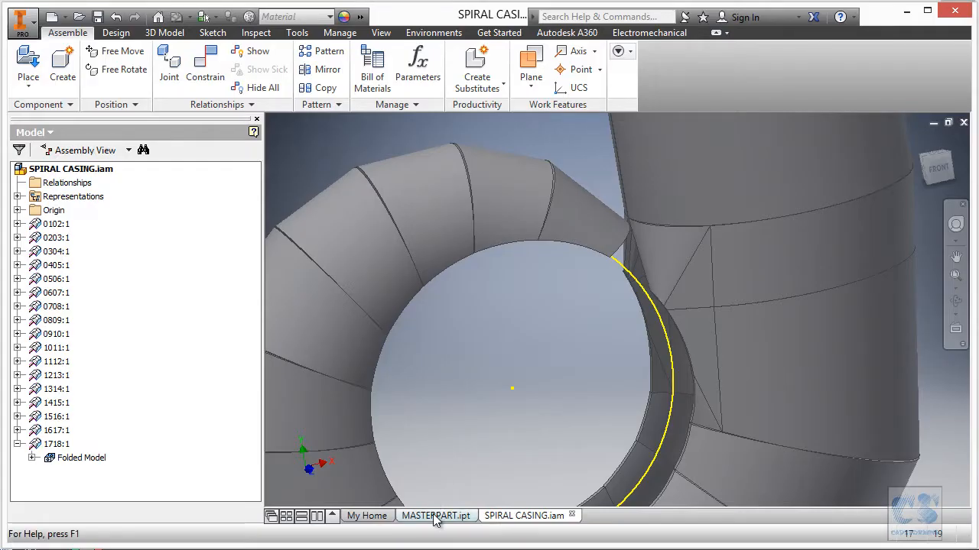
Switch to the MASTERPART.ipt document in Inventor and make the WP_LOCATION sketch visible.
{"action": "left_click", "coordinate": [435, 516]}
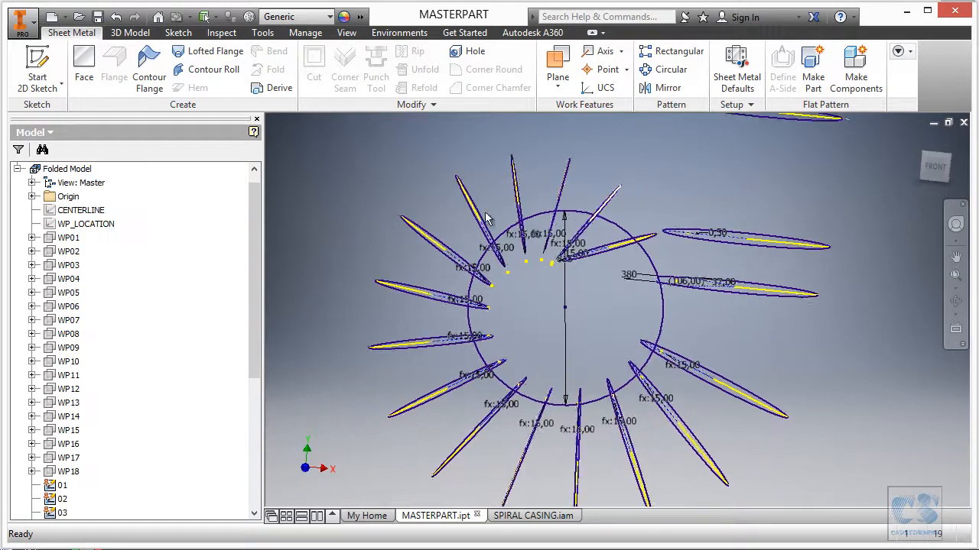
{"action": "right_click", "coordinate": [81, 230]}
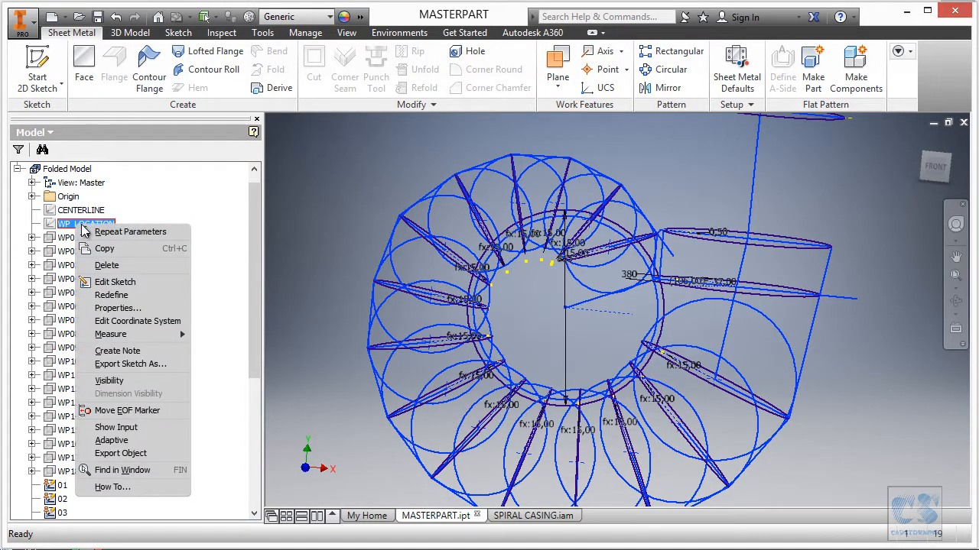
{"action": "left_click", "coordinate": [138, 381]}
{"action": "mouse_move", "coordinate": [594, 207]}
{"action": "middle_mouse_down", "text": "shift"}
{"action": "mouse_move", "coordinate": [679, 162]}
{"action": "mouse_move", "coordinate": [634, 179]}
{"action": "middle_mouse_up", "text": "shift"}
{"action": "scroll", "coordinate": [634, 179], "scroll_direction": "up", "scroll_amount": 2}
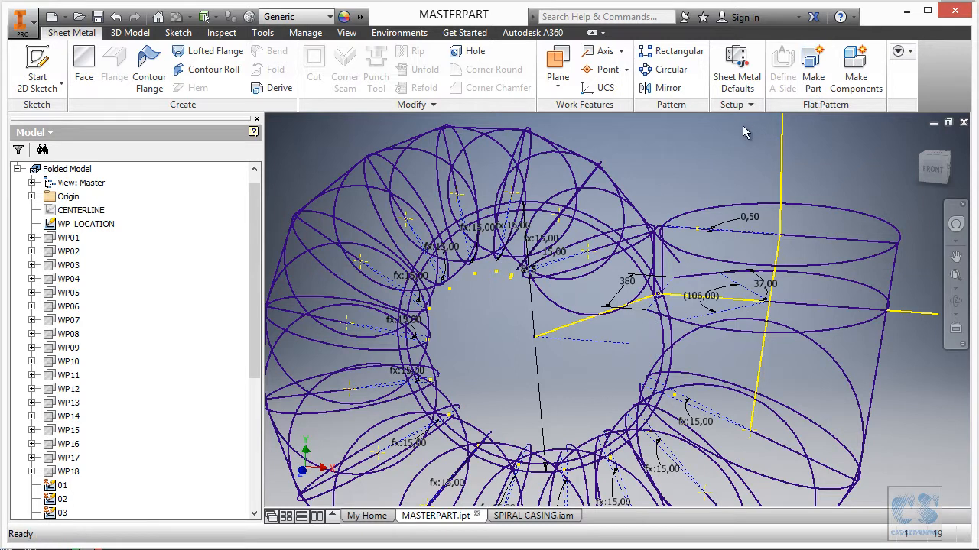
{"action": "middle_click", "coordinate": [717, 135]}
{"action": "middle_click", "coordinate": [716, 135]}
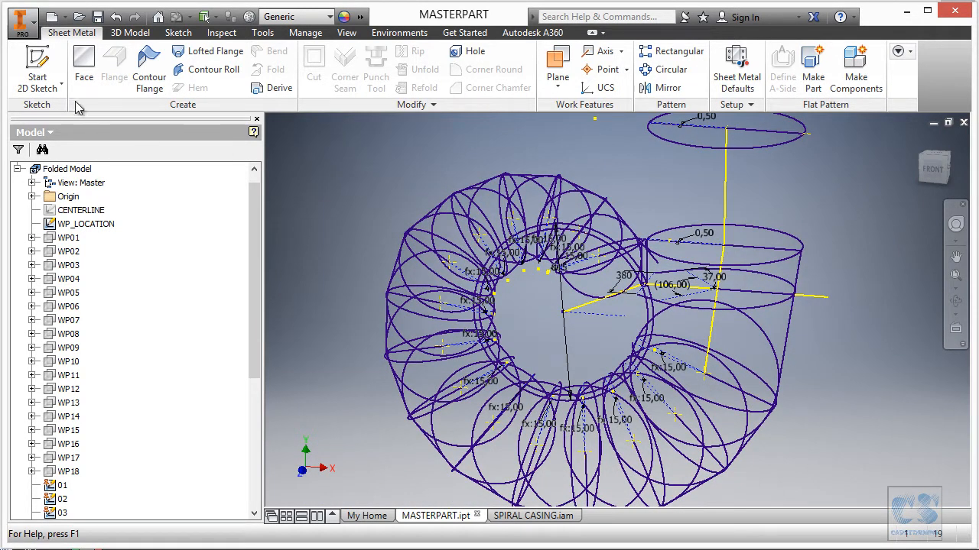
Create a 2D sketch on the XY plane, project the narrow deflector outline from the WP_LOCATION sketch, and finish the sketch.
{"action": "left_click", "coordinate": [42, 60]}
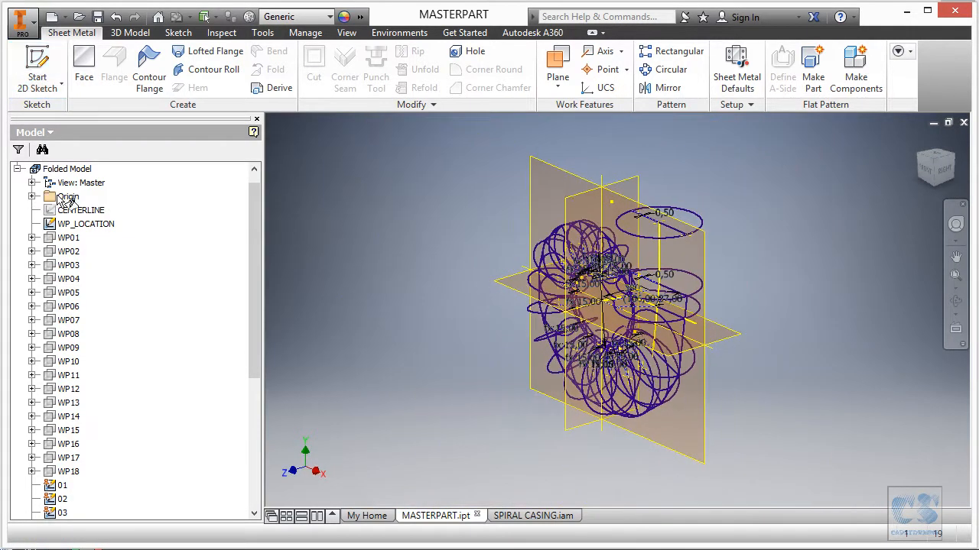
{"action": "left_click", "coordinate": [556, 171]}
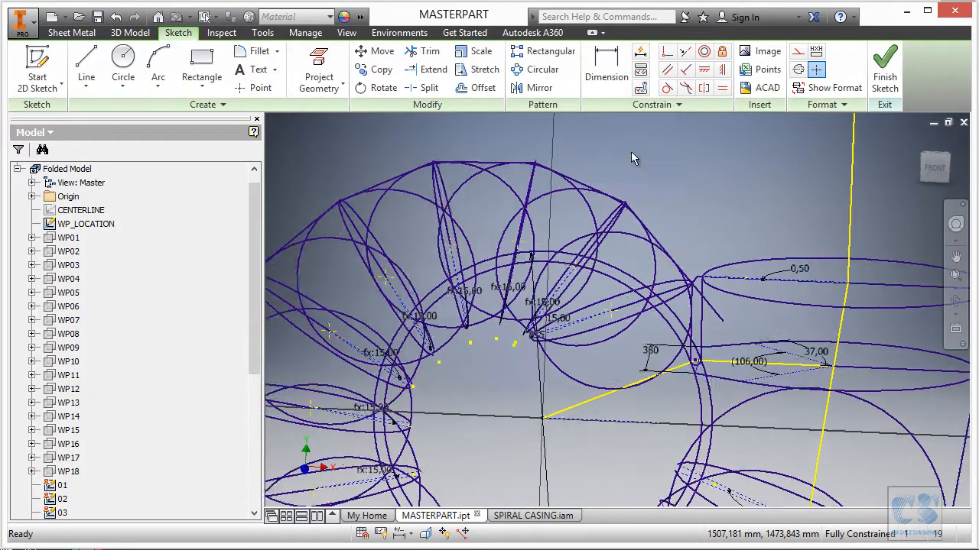
{"action": "left_click", "coordinate": [315, 72]}
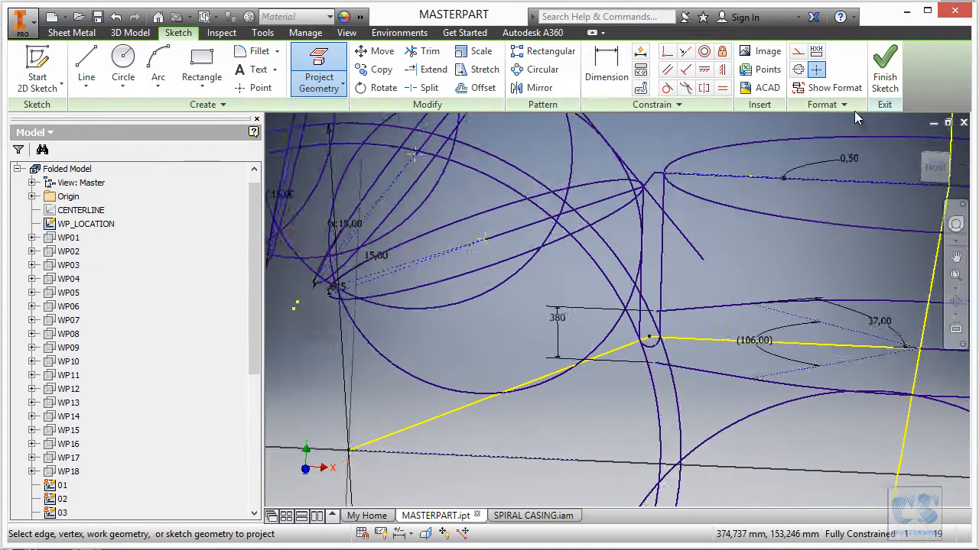
{"action": "left_click", "coordinate": [883, 71]}
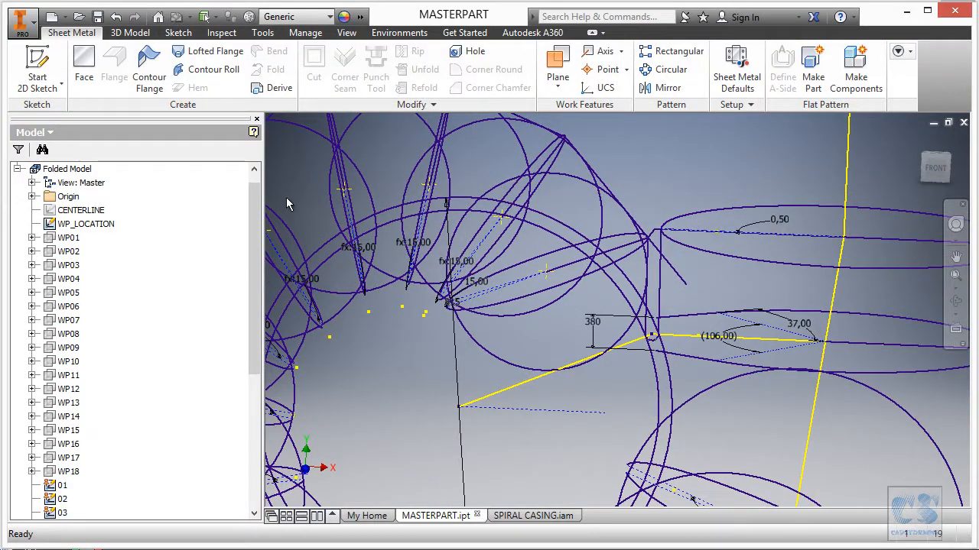
Hide the WP_LOCATION sketch.
{"action": "right_click", "coordinate": [84, 224]}
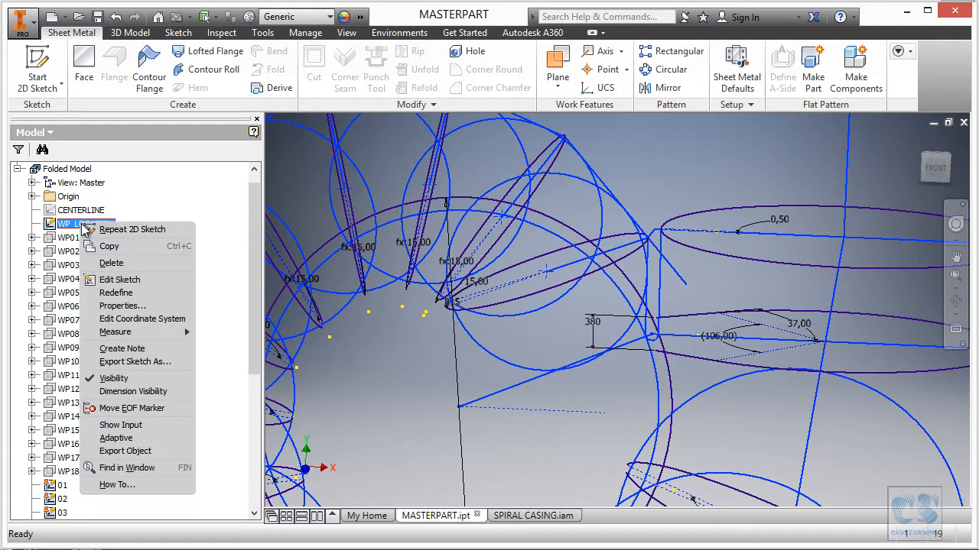
{"action": "left_click", "coordinate": [130, 380]}
{"action": "key", "text": "Home"}
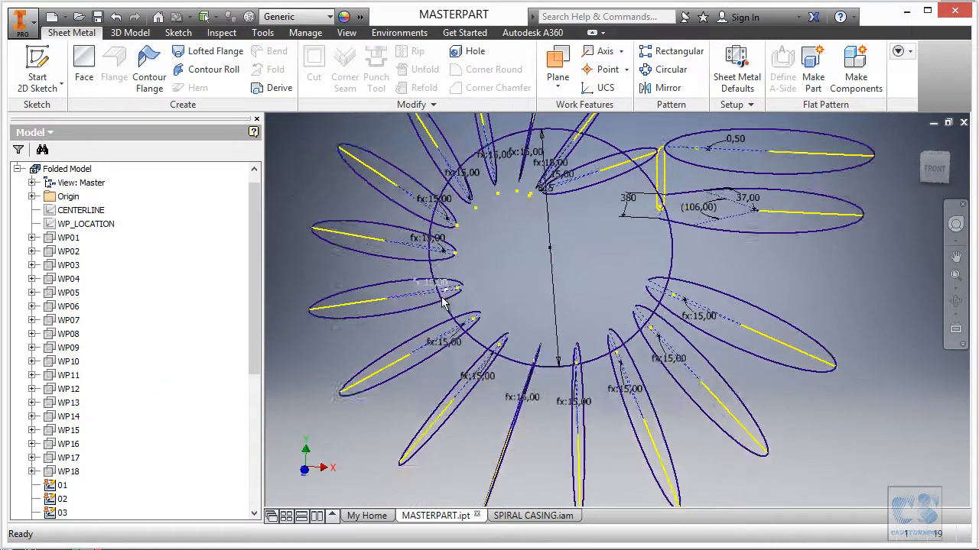
Rename the new deflector outline sketch as DEFLECTOR_D1.
{"action": "scroll", "coordinate": [93, 432], "scroll_direction": "down", "scroll_amount": 6}
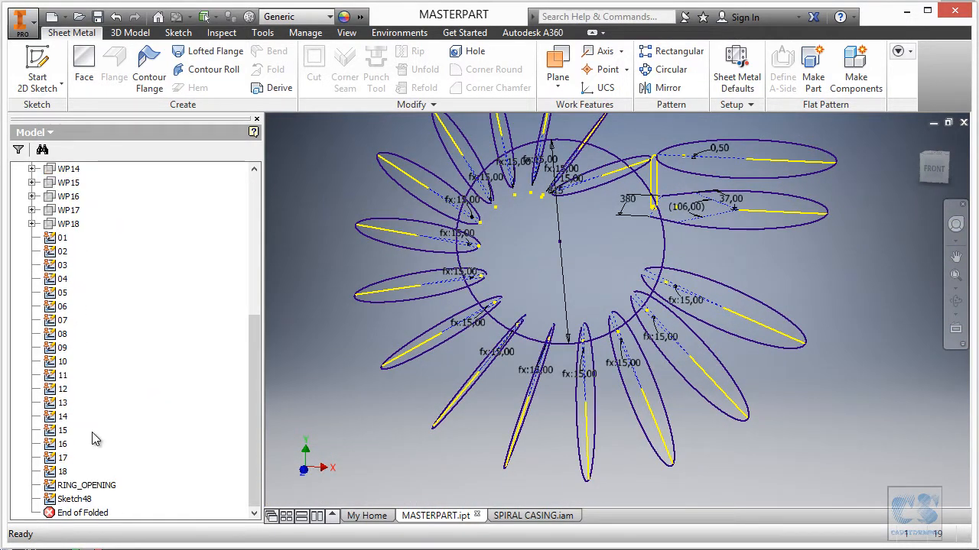
{"action": "left_click", "coordinate": [81, 500]}
{"action": "left_click", "coordinate": [83, 501]}
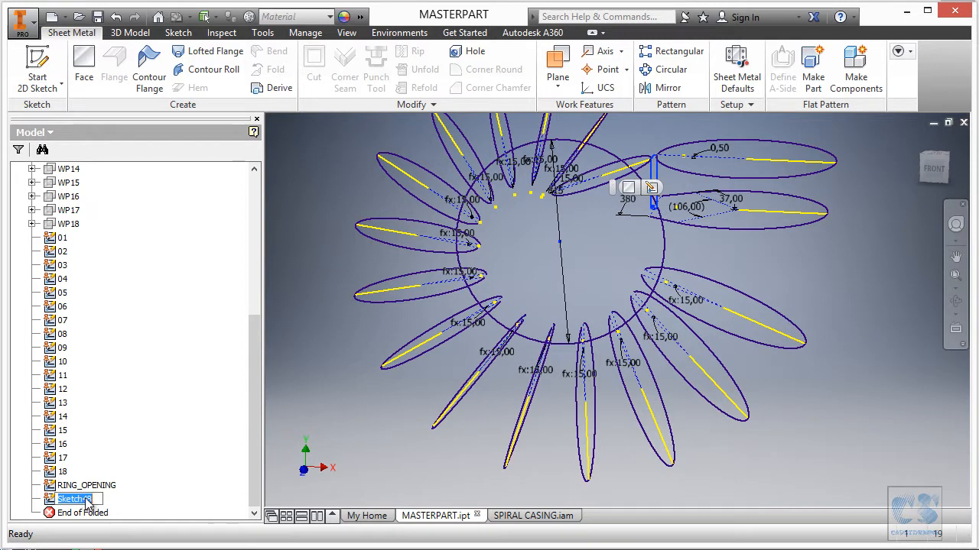
{"action": "type", "text": "DEFLECTOR_D1"}
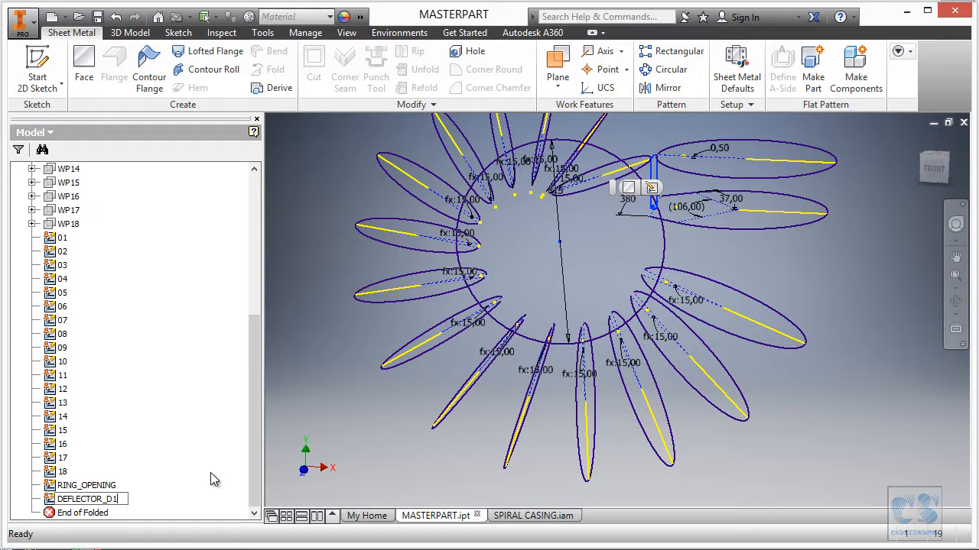
{"action": "left_click", "coordinate": [318, 410]}
{"action": "middle_click_drag", "start_coordinate": [324, 407], "coordinate": [339, 266], "text": "shift"}
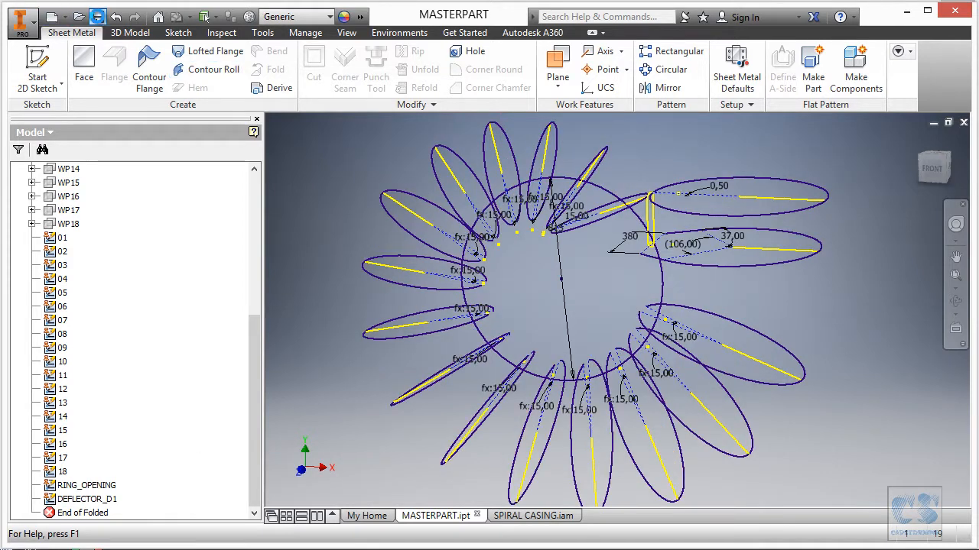
Start making a derived part from the master part and include the DEFLECTOR_D1 sketch.
{"action": "middle_click_drag", "start_coordinate": [577, 154], "coordinate": [771, 110], "text": "shift"}
{"action": "left_click", "coordinate": [815, 67]}
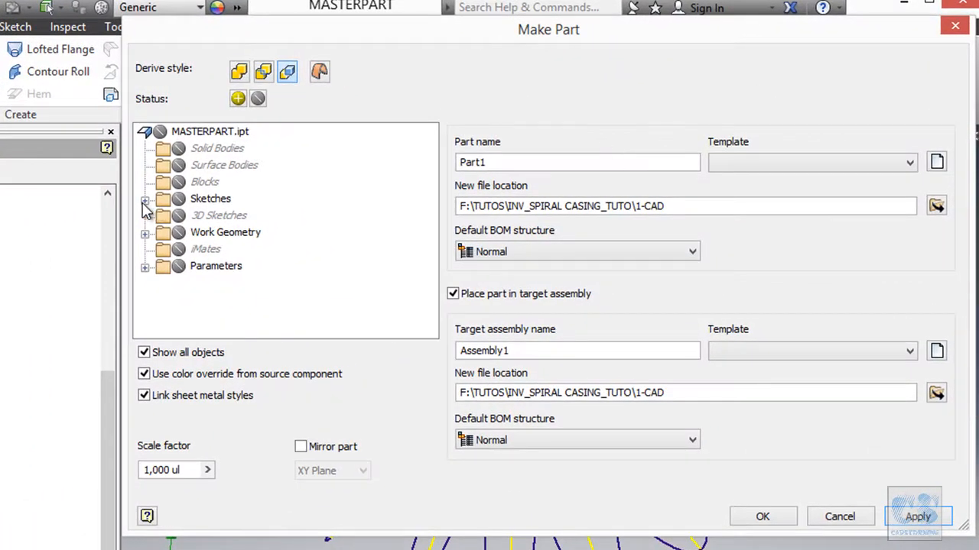
{"action": "left_click", "coordinate": [145, 200]}
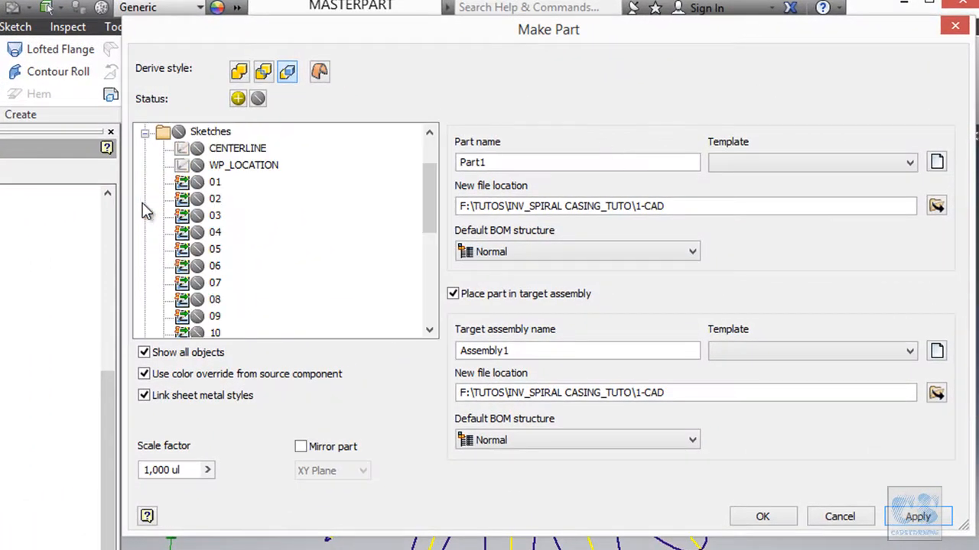
{"action": "scroll", "coordinate": [245, 210], "scroll_direction": "down", "scroll_amount": 4}
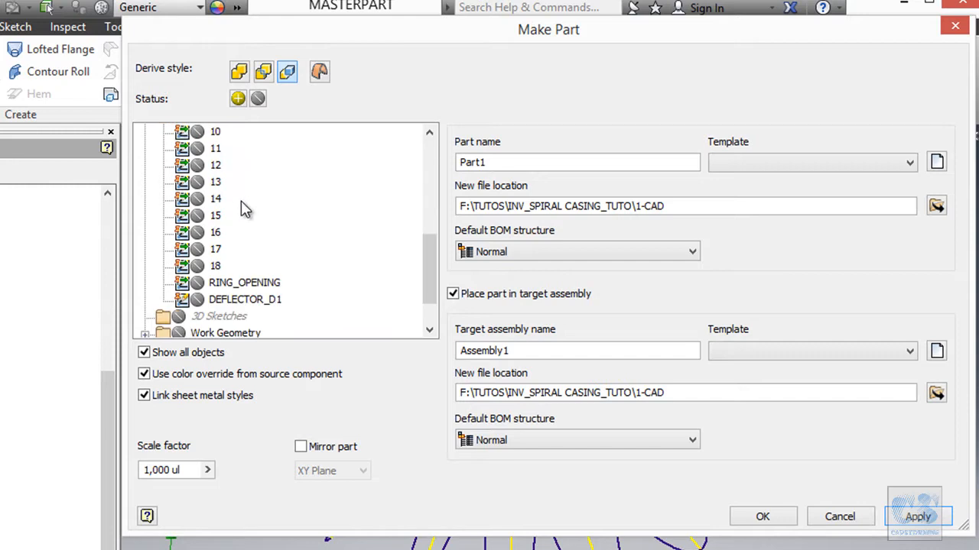
{"action": "left_click", "coordinate": [197, 303]}
{"action": "scroll", "coordinate": [346, 299], "scroll_direction": "down", "scroll_amount": 1}
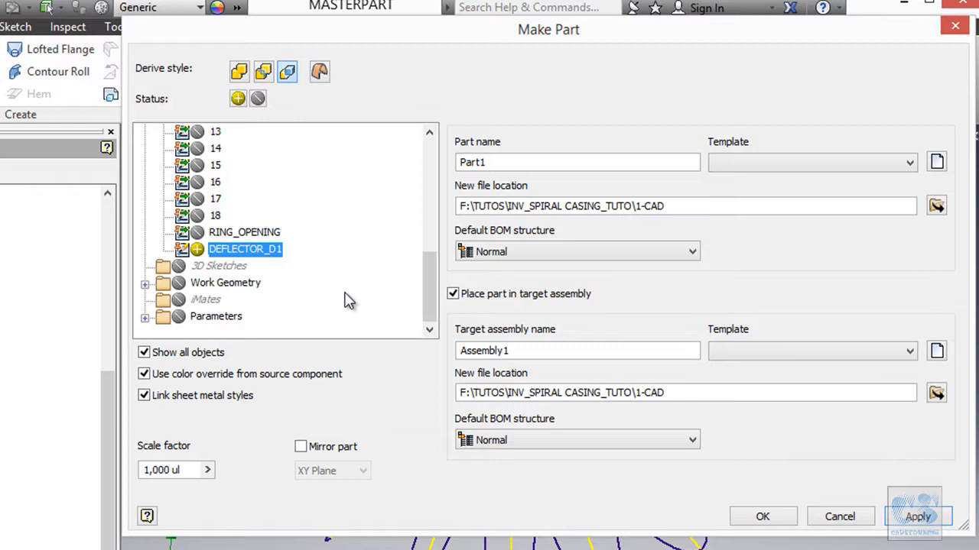
Include the Defector_length model parameter in the derived part.
{"action": "left_click", "coordinate": [146, 319]}
{"action": "left_click", "coordinate": [161, 266]}
{"action": "scroll", "coordinate": [279, 263], "scroll_direction": "down", "scroll_amount": 2}
{"action": "scroll", "coordinate": [281, 262], "scroll_direction": "down", "scroll_amount": 20}
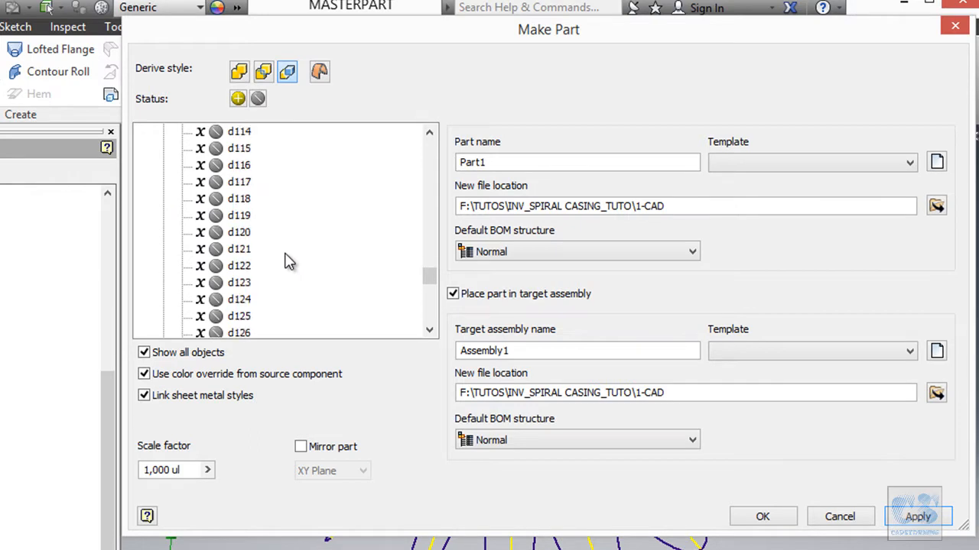
{"action": "scroll", "coordinate": [284, 260], "scroll_direction": "down", "scroll_amount": 6}
{"action": "left_click", "coordinate": [223, 251]}
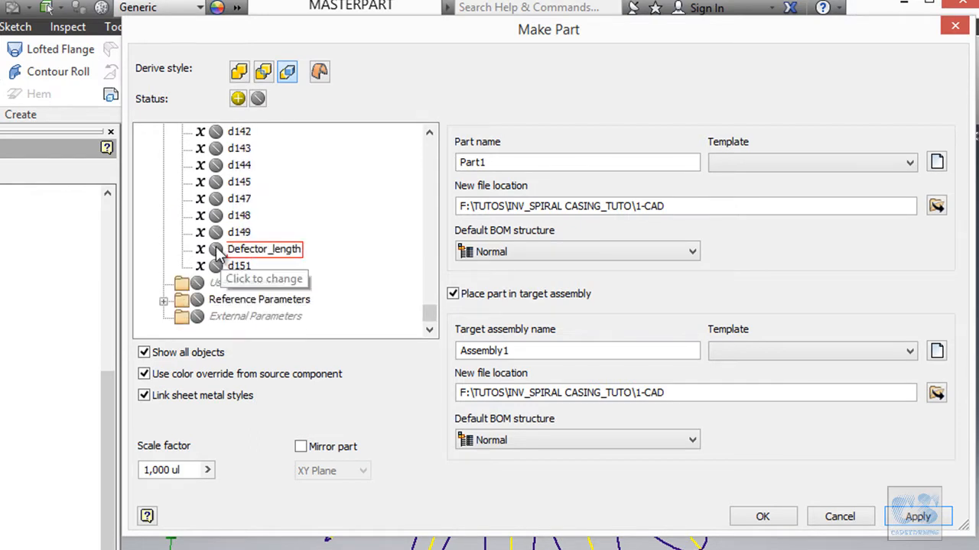
{"action": "left_click", "coordinate": [216, 250]}
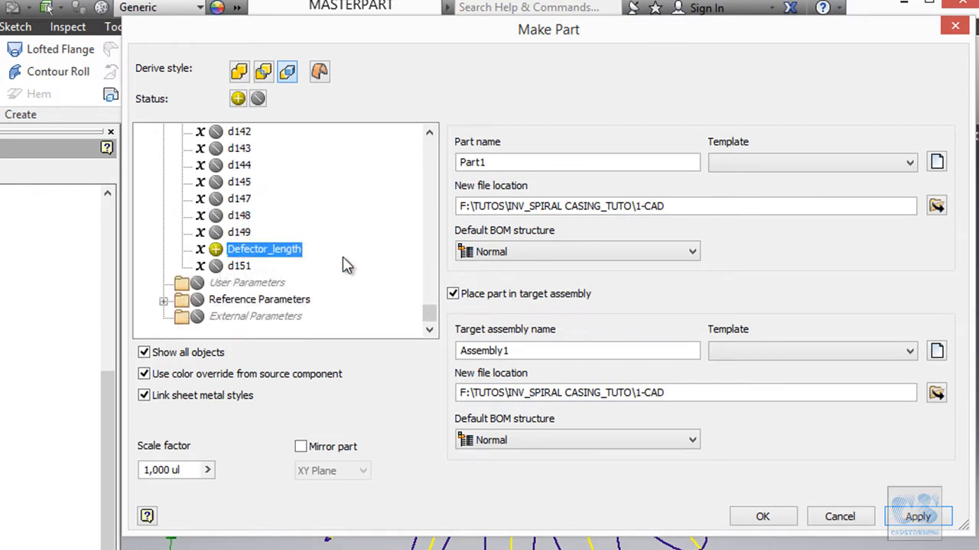
{"action": "scroll", "coordinate": [342, 264], "scroll_direction": "up", "scroll_amount": 10}
{"action": "scroll", "coordinate": [338, 265], "scroll_direction": "up", "scroll_amount": 8}
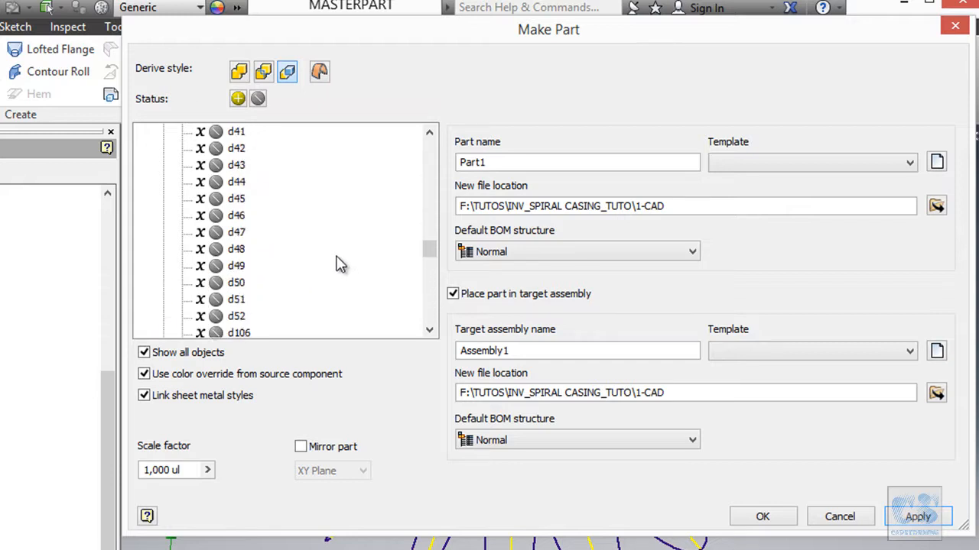
Name the derived part D1 and assign it the Standard (mm).ipt template.
{"action": "left_click_drag", "start_coordinate": [506, 161], "coordinate": [436, 167]}
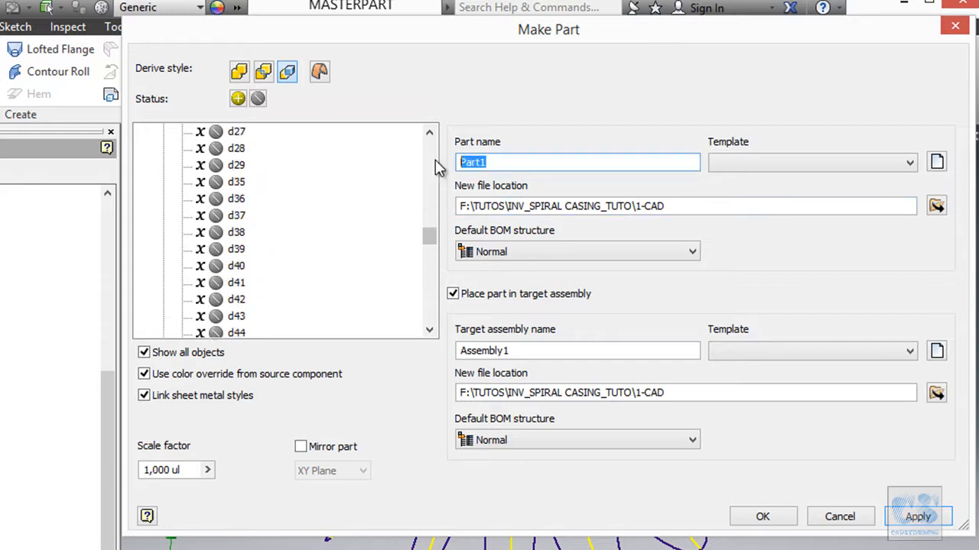
{"action": "type", "text": "D1"}
{"action": "left_click", "coordinate": [872, 161]}
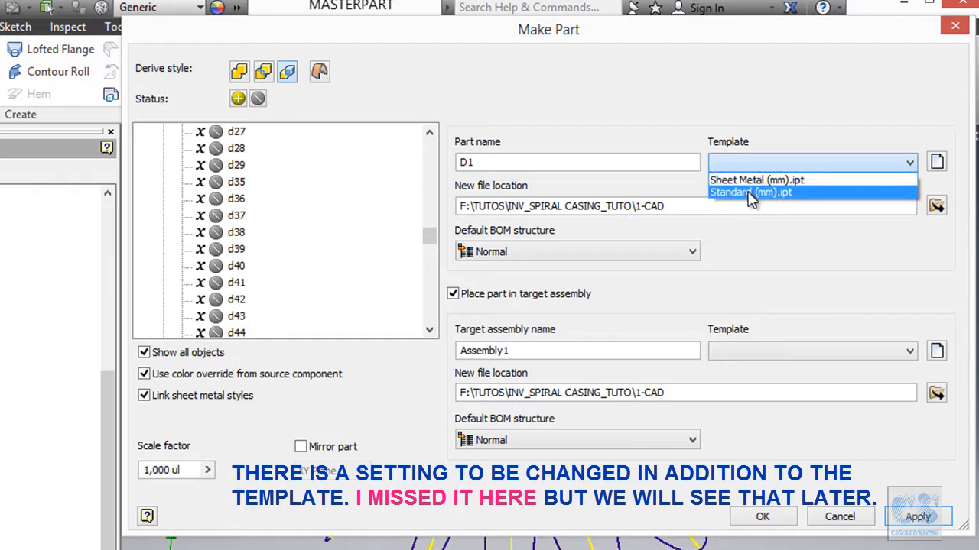
{"action": "left_click", "coordinate": [752, 196]}
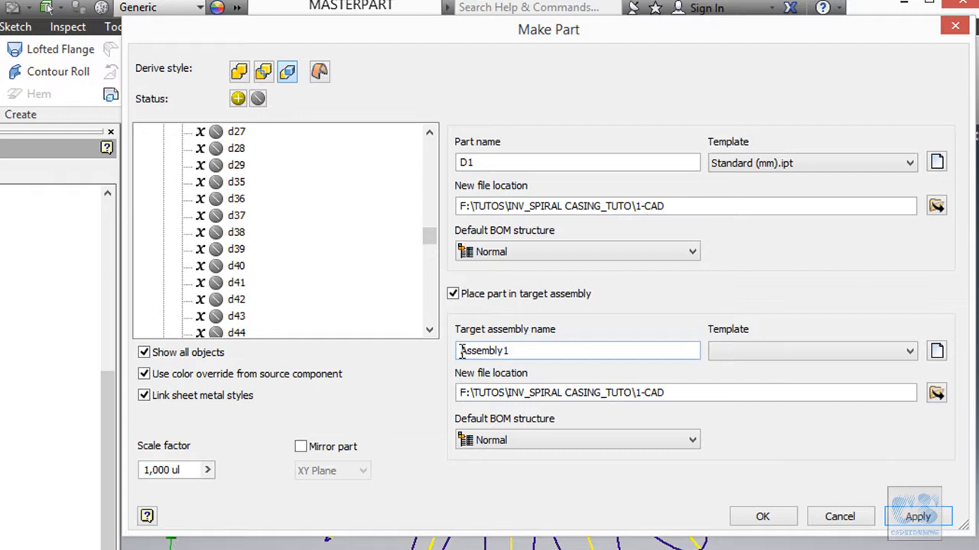
Set the target assembly name to SPIRAL CASING and create the derived part D1 in that assembly.
{"action": "left_click_drag", "start_coordinate": [461, 352], "coordinate": [524, 352]}
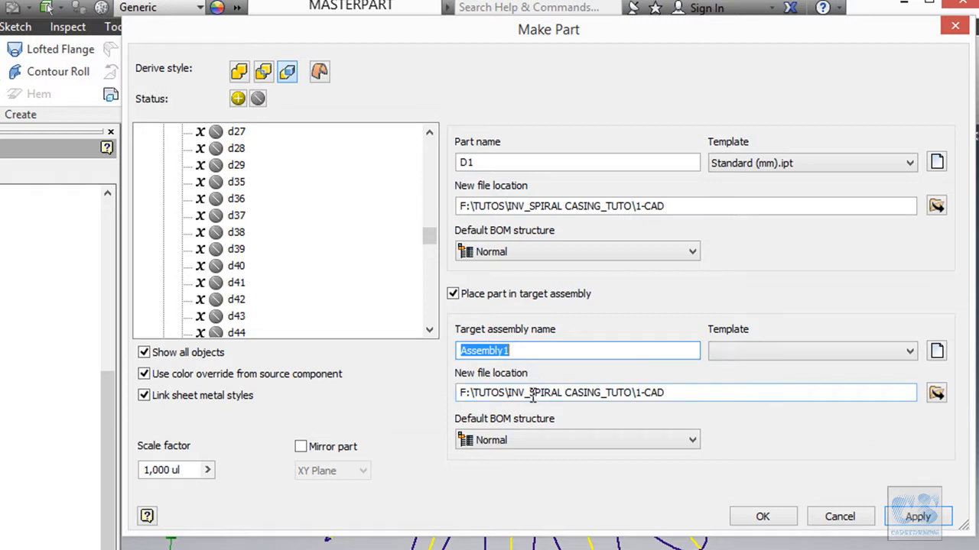
{"action": "left_click_drag", "start_coordinate": [529, 392], "coordinate": [601, 392]}
{"action": "right_click", "coordinate": [584, 392]}
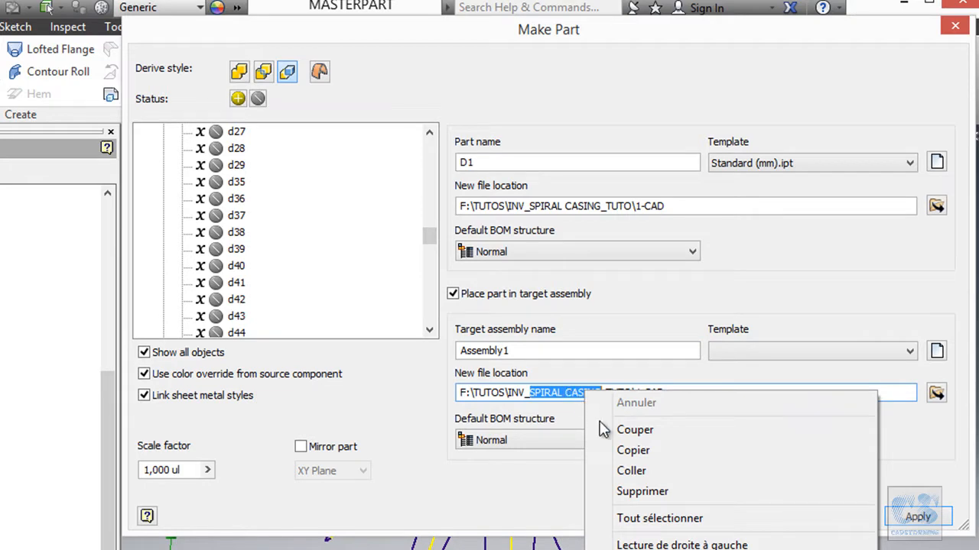
{"action": "left_click", "coordinate": [629, 450]}
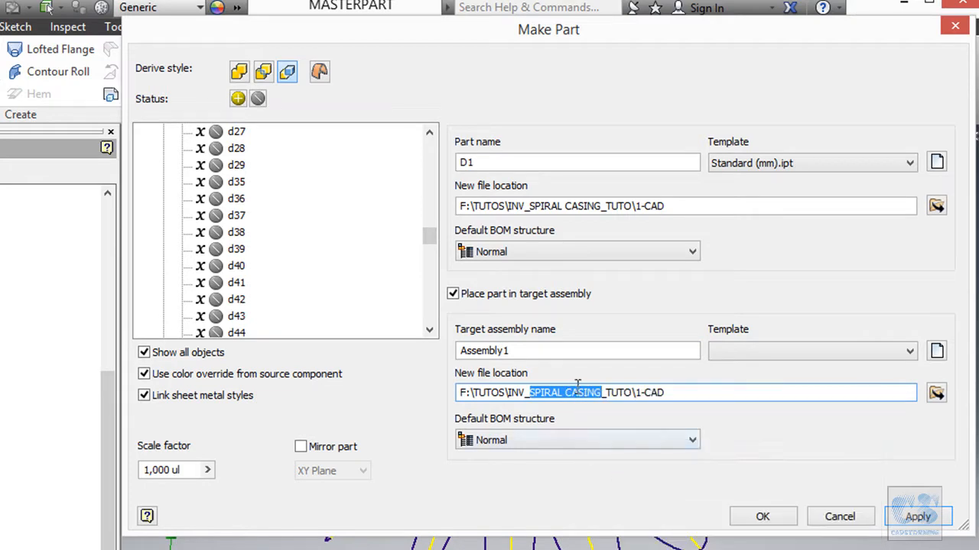
{"action": "double_click", "coordinate": [518, 353]}
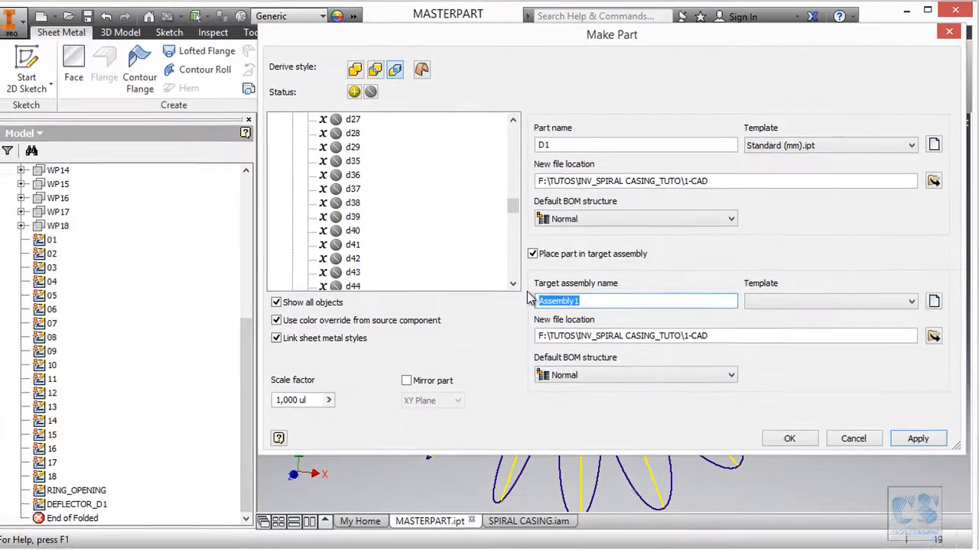
{"action": "key", "text": "ctrl+v"}
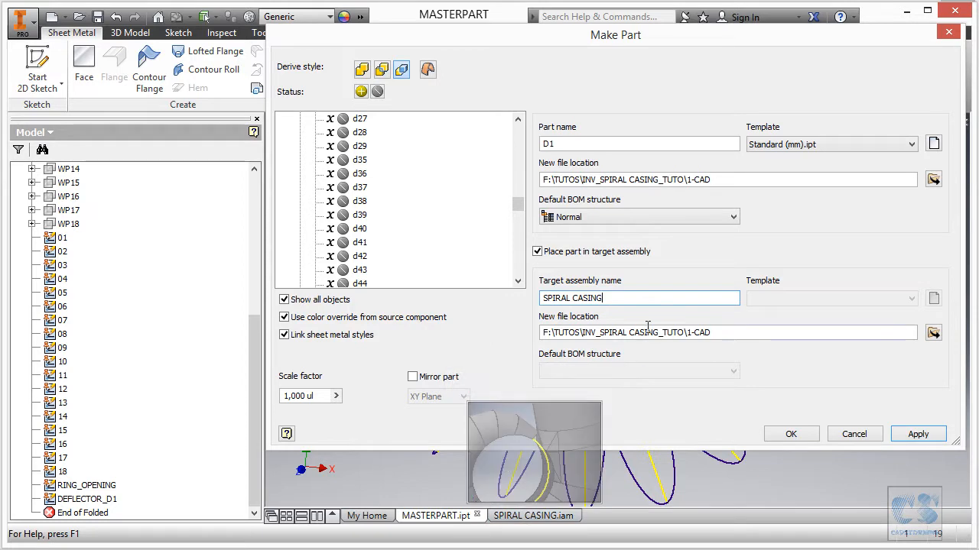
{"action": "left_click", "coordinate": [731, 332]}
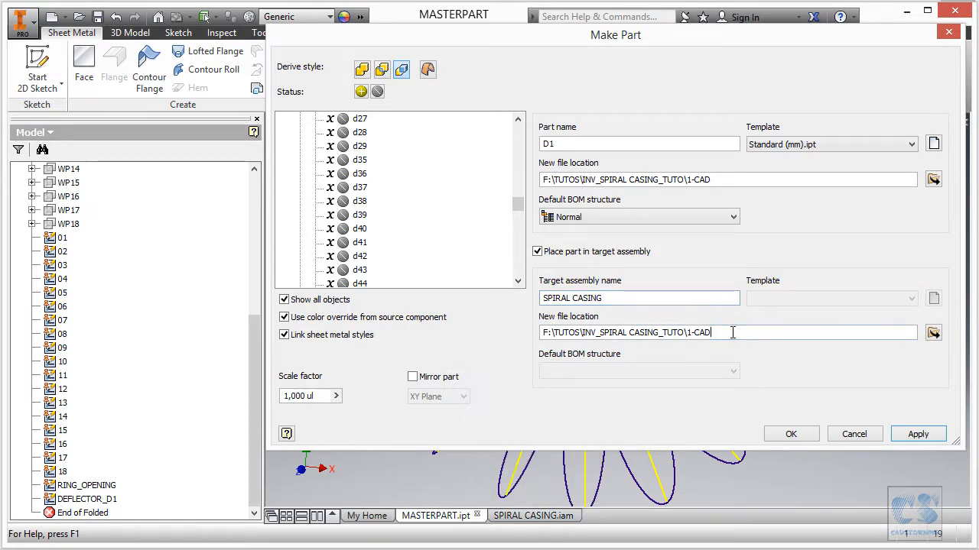
{"action": "left_click", "coordinate": [791, 435]}
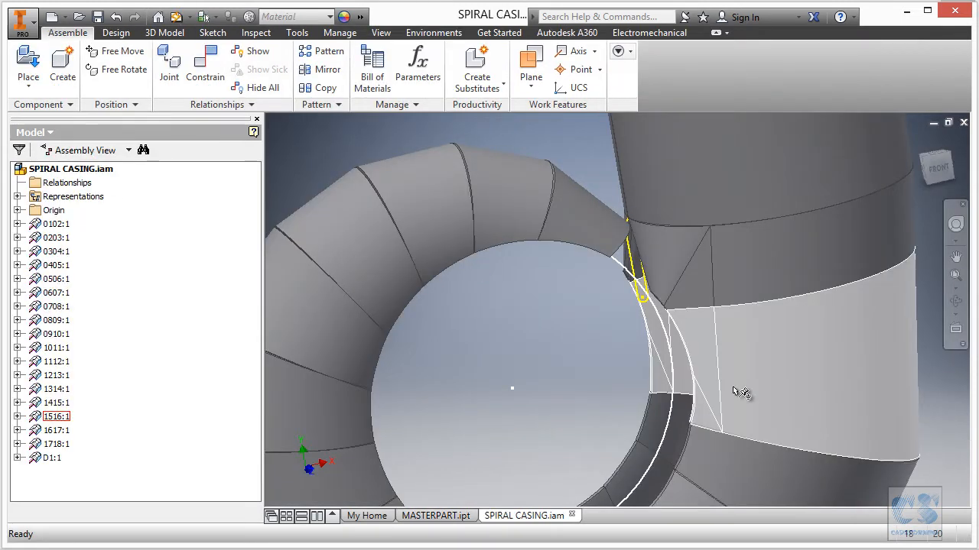
Open part D1 for in-place editing in the spiral casing assembly and convert it to a standard part.
{"action": "mouse_move", "coordinate": [623, 302]}
{"action": "middle_mouse_down", "text": "shift"}
{"action": "mouse_move", "coordinate": [666, 221]}
{"action": "mouse_move", "coordinate": [618, 300]}
{"action": "middle_mouse_up", "text": "shift"}
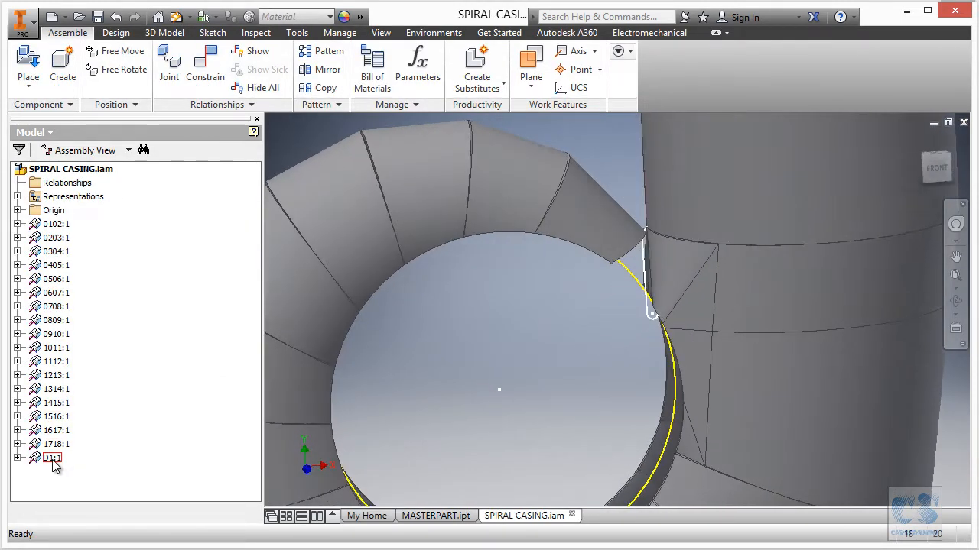
{"action": "double_click", "coordinate": [50, 459]}
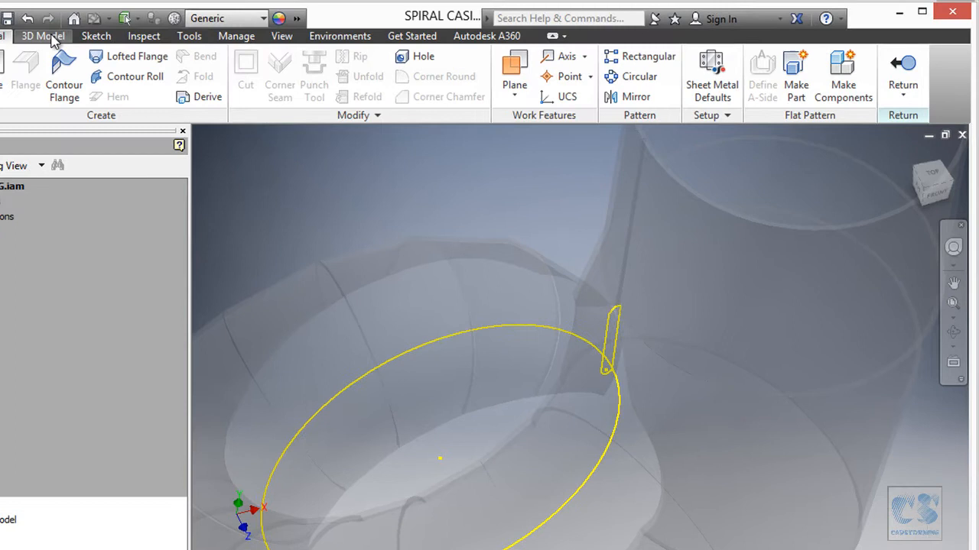
{"action": "left_click", "coordinate": [130, 32]}
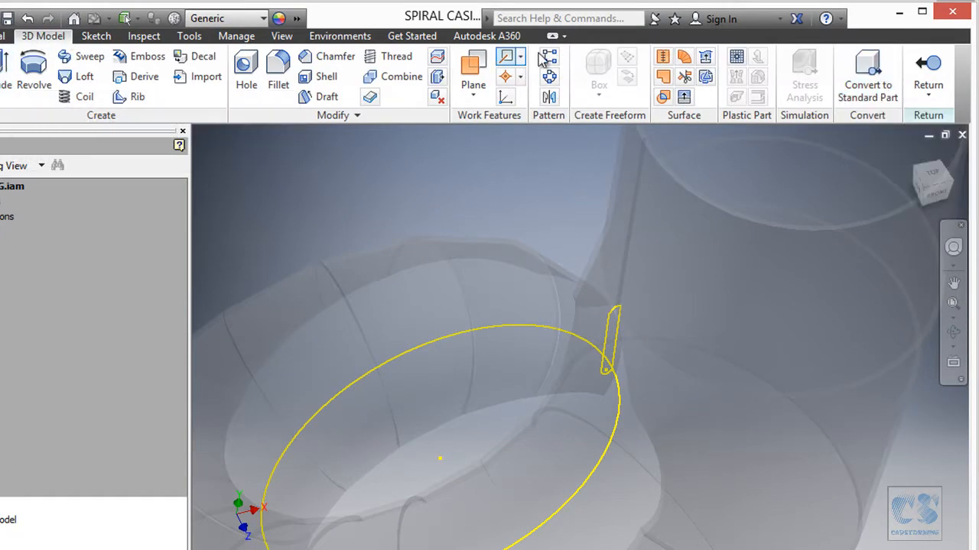
{"action": "left_click", "coordinate": [866, 79]}
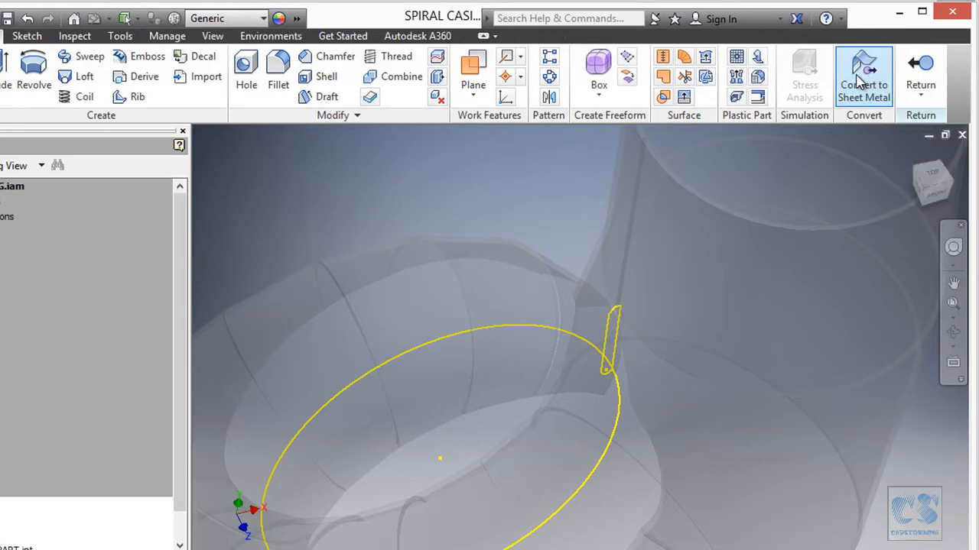
Extrude the deflector profile symmetrically by the Defector_length parameter and return to the spiral casing assembly.
{"action": "middle_click_drag", "start_coordinate": [437, 189], "coordinate": [467, 172], "text": "shift"}
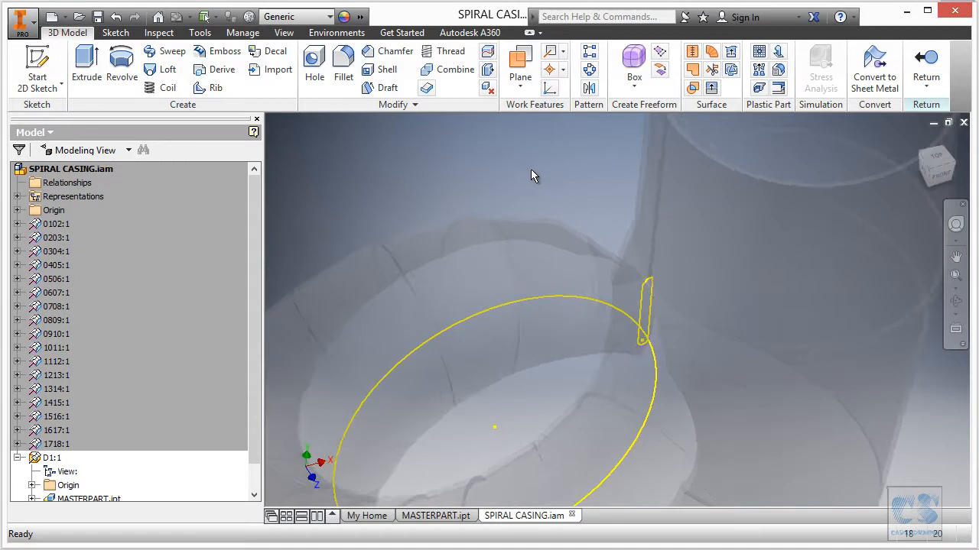
{"action": "mouse_move", "coordinate": [530, 169]}
{"action": "middle_mouse_down", "text": "shift"}
{"action": "mouse_move", "coordinate": [611, 203]}
{"action": "mouse_move", "coordinate": [642, 244]}
{"action": "mouse_move", "coordinate": [665, 296]}
{"action": "mouse_move", "coordinate": [650, 358]}
{"action": "middle_mouse_up", "text": "shift"}
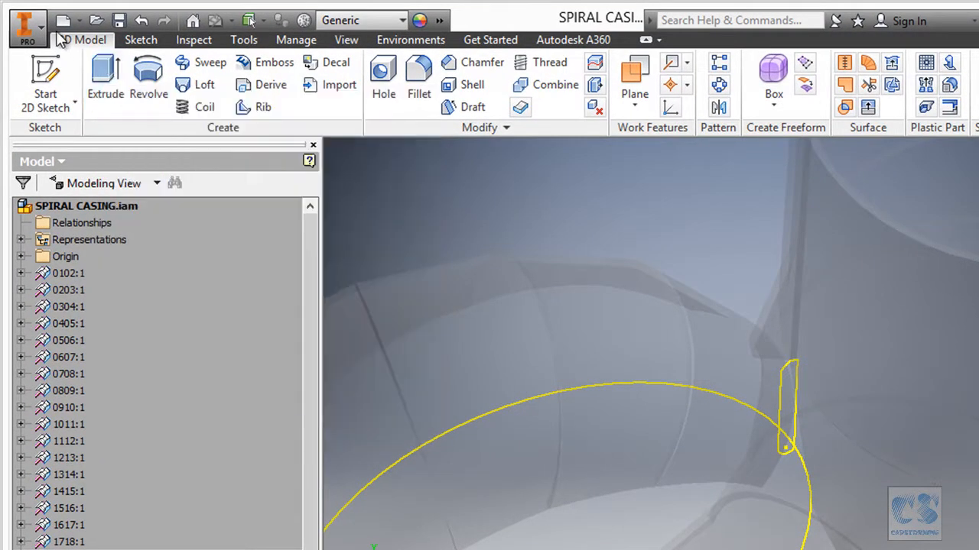
{"action": "left_click", "coordinate": [106, 80]}
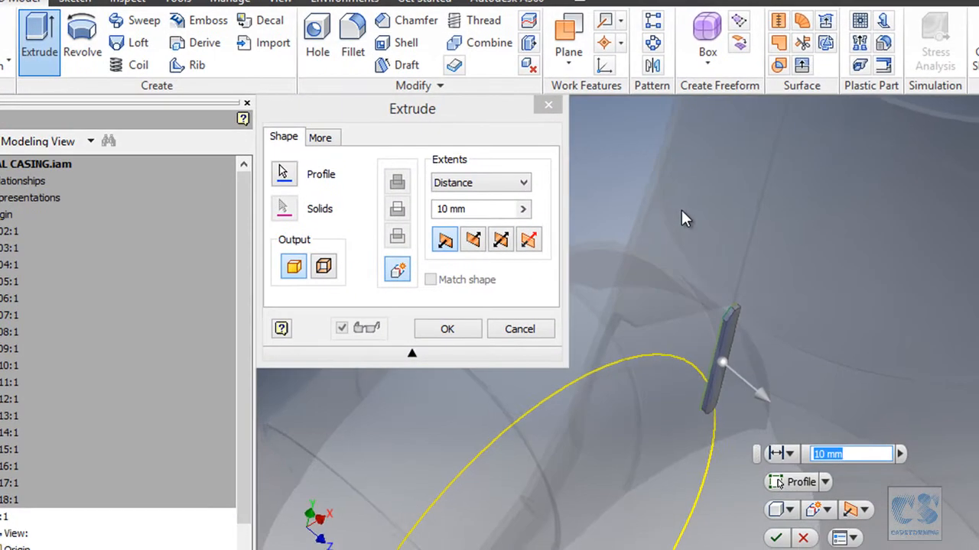
{"action": "middle_click_drag", "start_coordinate": [682, 210], "coordinate": [874, 308], "text": "shift"}
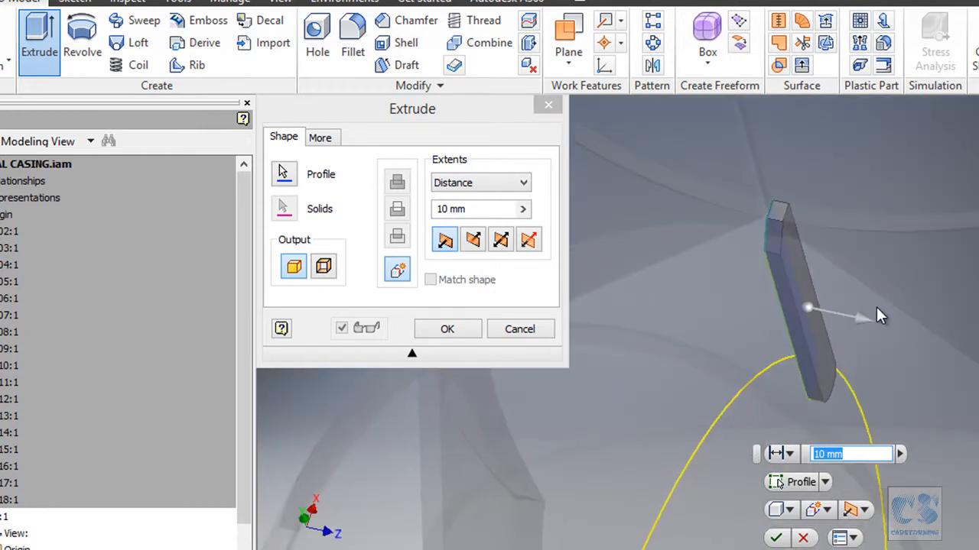
{"action": "middle_click_drag", "start_coordinate": [896, 362], "coordinate": [885, 368], "text": "shift"}
{"action": "middle_click_drag", "start_coordinate": [767, 283], "coordinate": [734, 281], "text": "shift"}
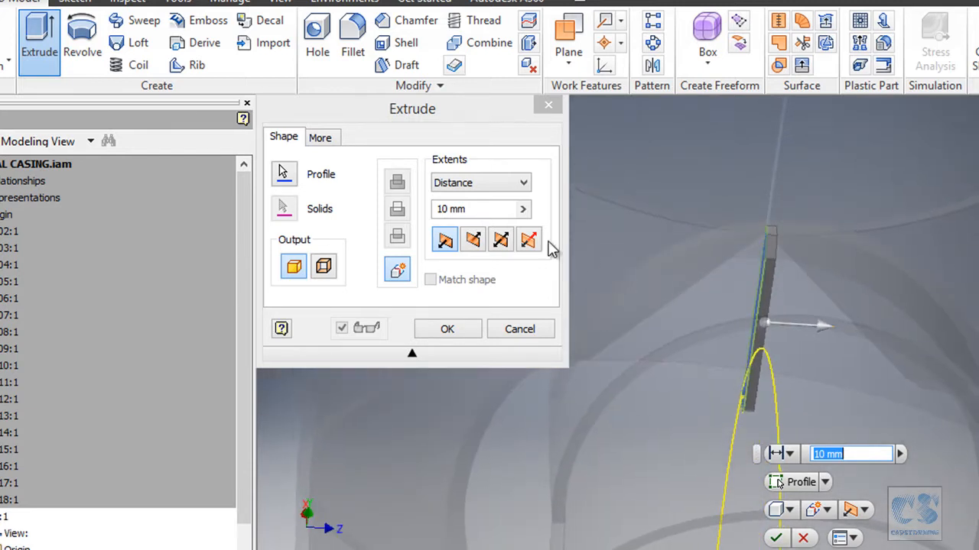
{"action": "left_click", "coordinate": [501, 241]}
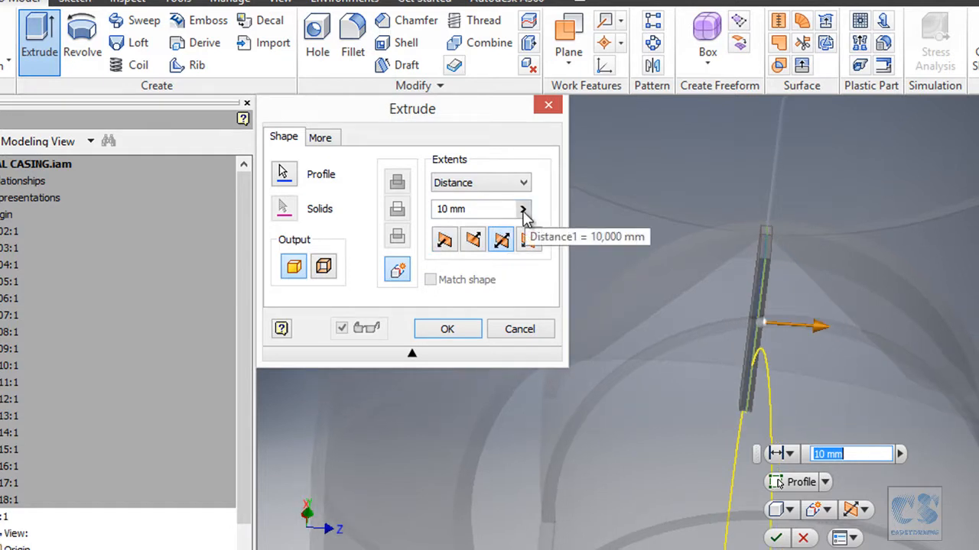
{"action": "left_click", "coordinate": [524, 213]}
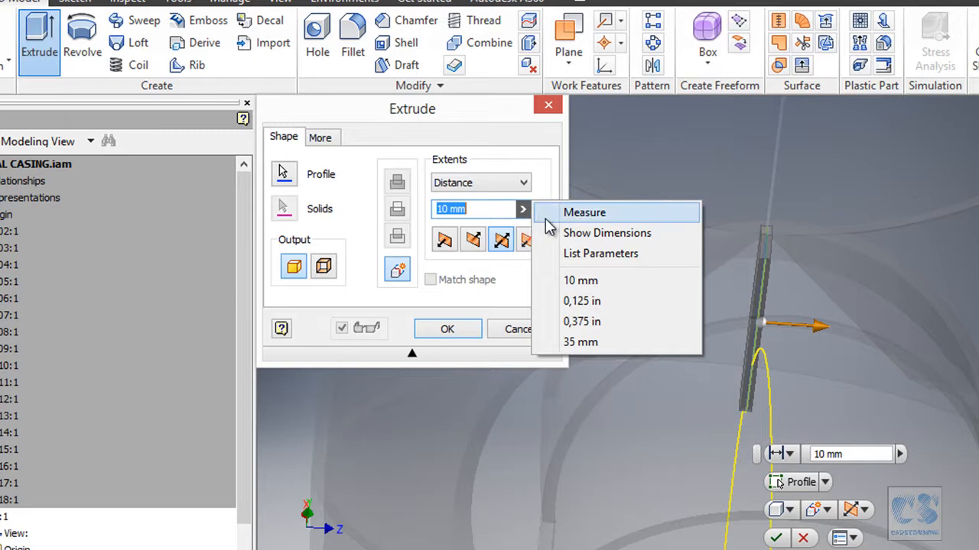
{"action": "left_click", "coordinate": [594, 256]}
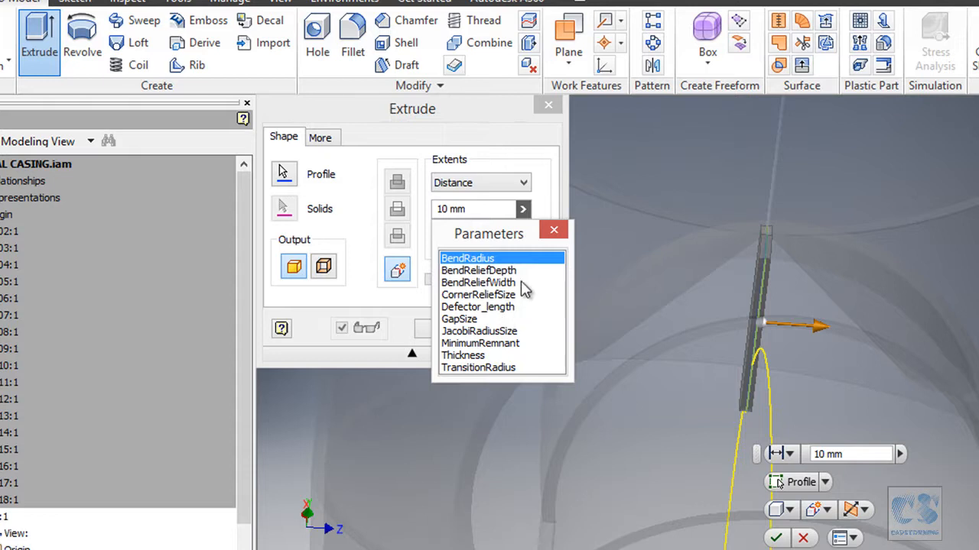
{"action": "left_click", "coordinate": [511, 306]}
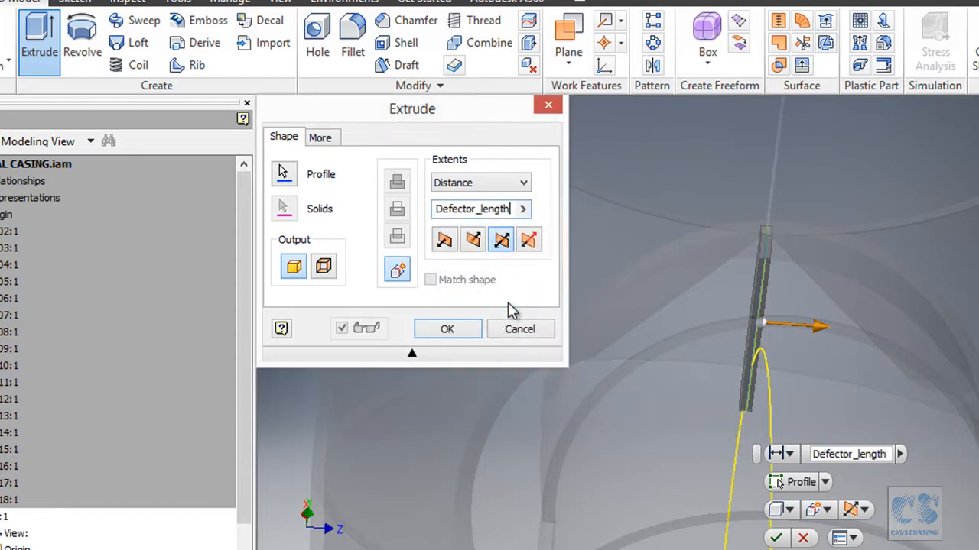
{"action": "left_click", "coordinate": [457, 329]}
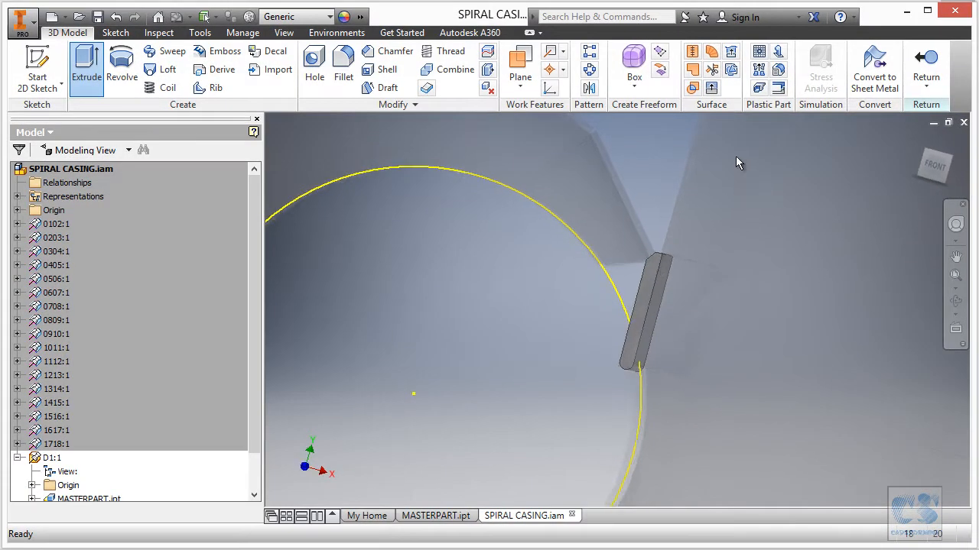
{"action": "left_click", "coordinate": [922, 65]}
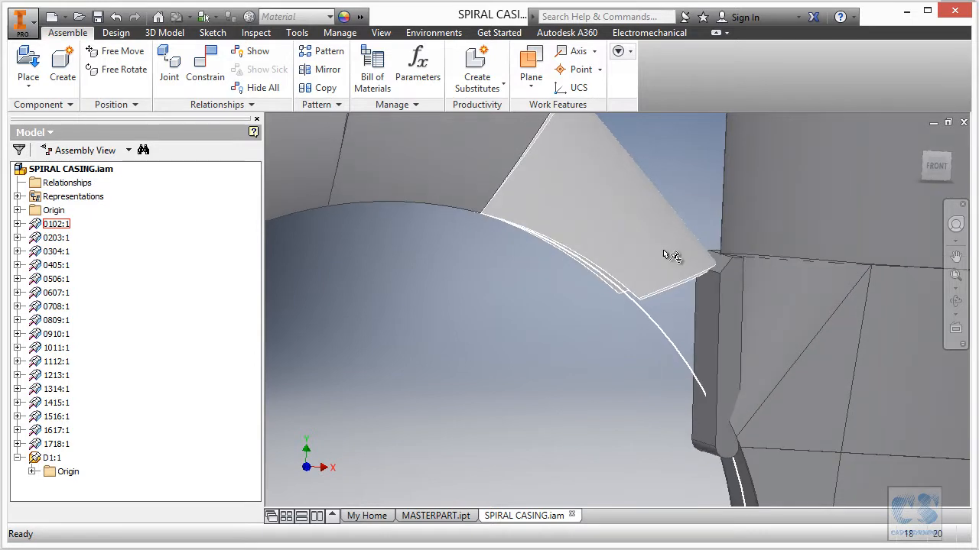
{"action": "middle_click_drag", "start_coordinate": [703, 305], "coordinate": [569, 371], "text": "shift"}
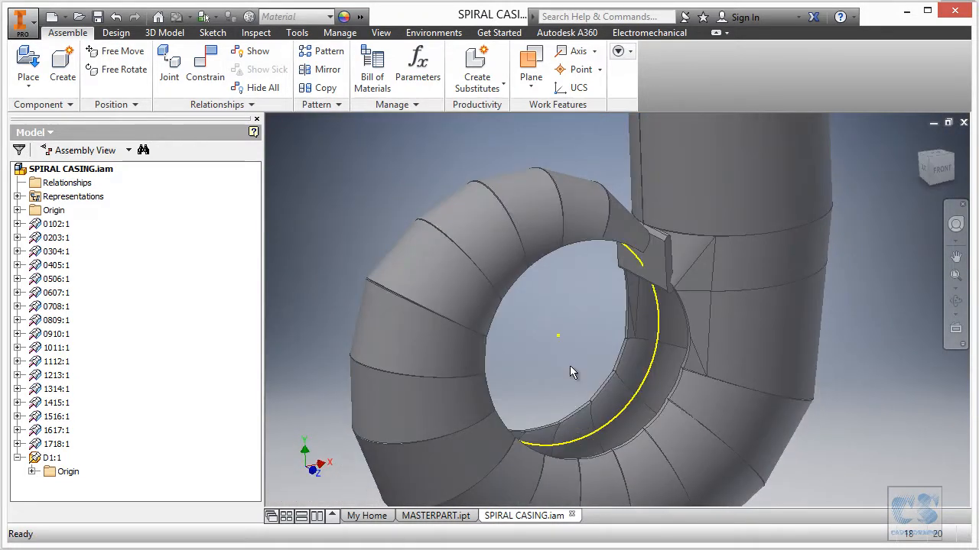
Switch to the spiral casing print in Adobe Reader and examine the diameters and thickness of ring R1 in the section view.
{"action": "left_click", "coordinate": [663, 549]}
{"action": "scroll", "coordinate": [523, 289], "scroll_direction": "down", "scroll_amount": 2, "text": "ctrl"}
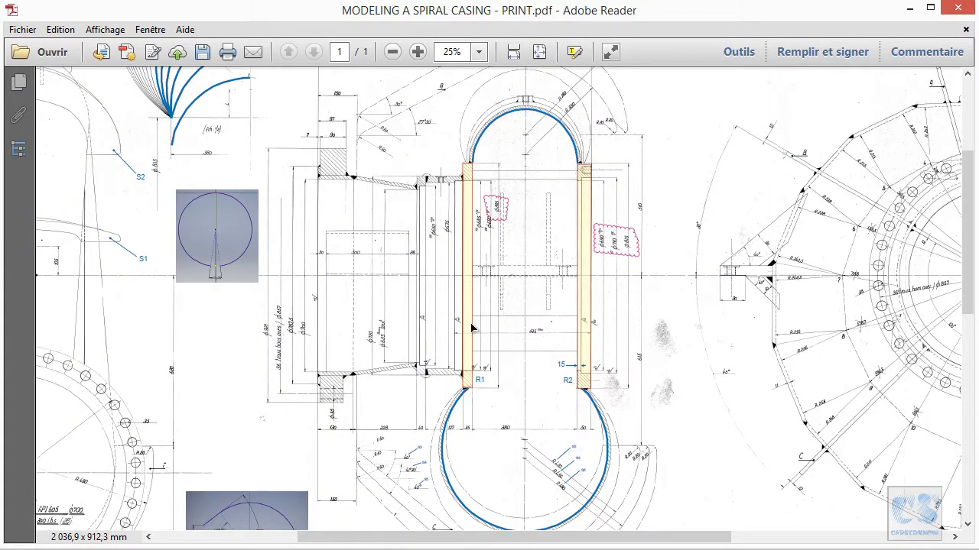
{"action": "scroll", "coordinate": [449, 382], "scroll_direction": "up", "scroll_amount": 3, "text": "ctrl"}
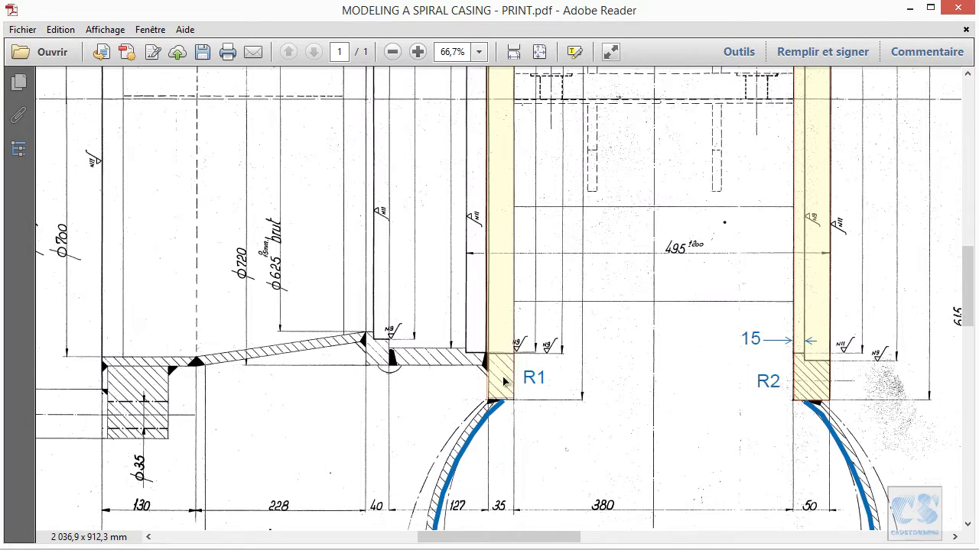
{"action": "scroll", "coordinate": [511, 372], "scroll_direction": "down", "scroll_amount": 1, "text": "ctrl"}
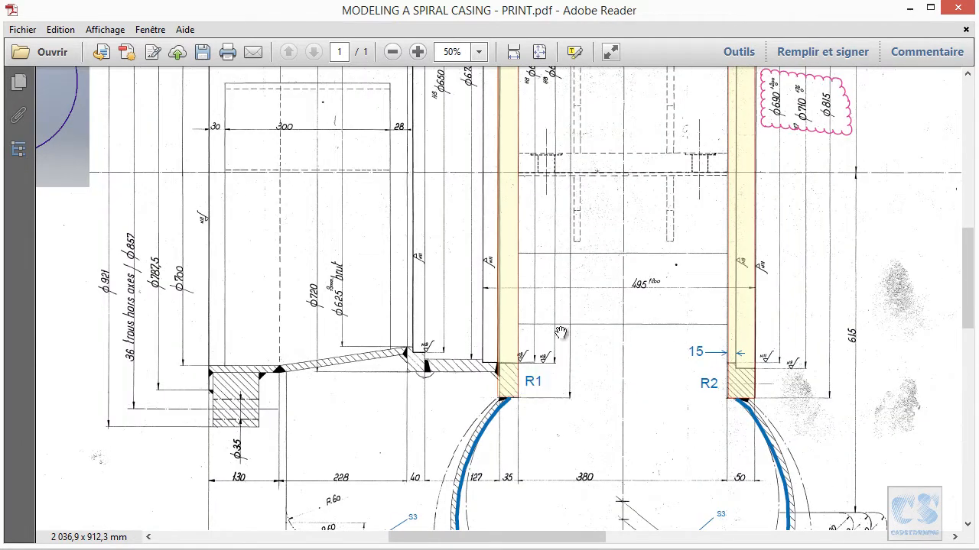
{"action": "scroll", "coordinate": [577, 323], "scroll_direction": "down", "scroll_amount": 1, "text": "ctrl"}
{"action": "left_click_drag", "start_coordinate": [596, 298], "coordinate": [585, 346]}
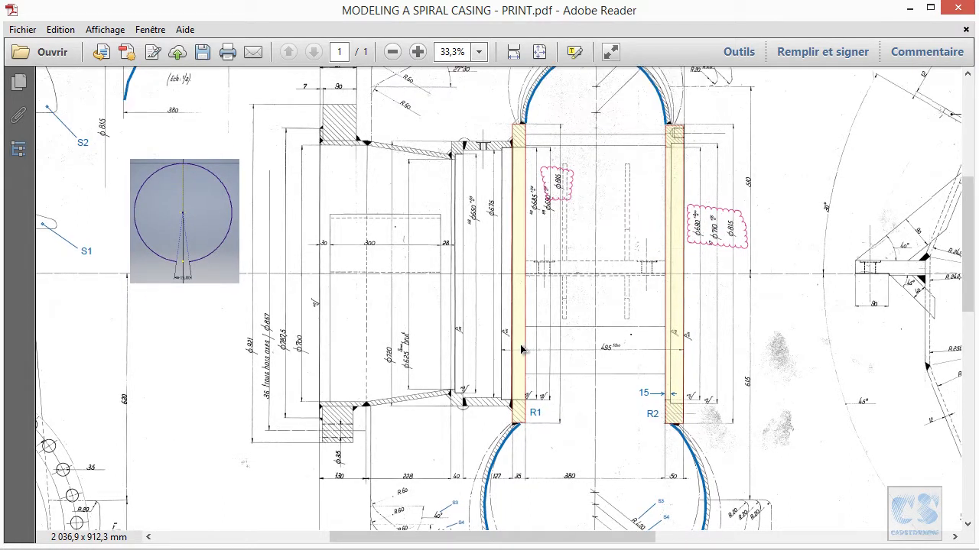
{"action": "scroll", "coordinate": [559, 237], "scroll_direction": "up", "scroll_amount": 1, "text": "ctrl"}
{"action": "scroll", "coordinate": [552, 186], "scroll_direction": "up", "scroll_amount": 1, "text": "ctrl"}
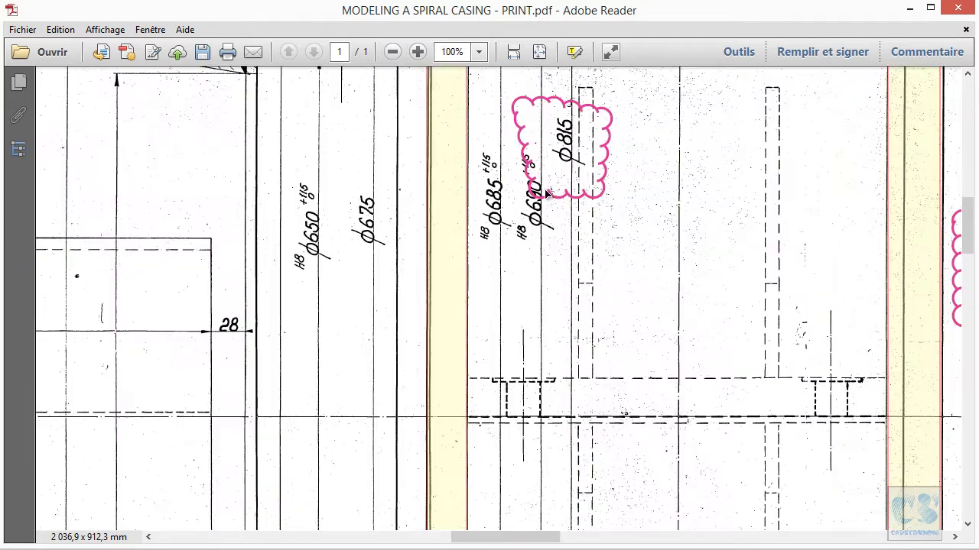
{"action": "scroll", "coordinate": [555, 298], "scroll_direction": "up", "scroll_amount": 2, "text": "ctrl"}
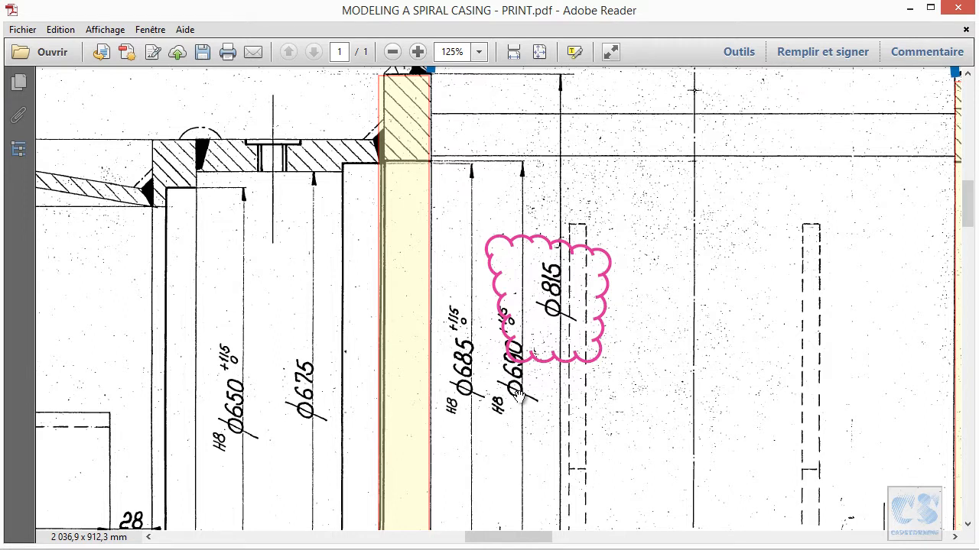
{"action": "scroll", "coordinate": [561, 337], "scroll_direction": "down", "scroll_amount": 2, "text": "ctrl"}
{"action": "scroll", "coordinate": [519, 351], "scroll_direction": "down", "scroll_amount": 10}
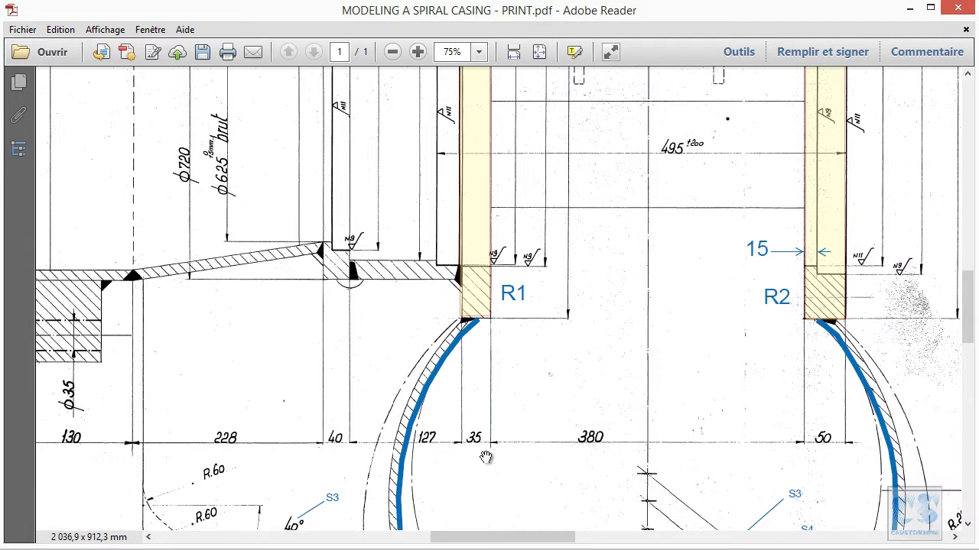
Switch to MASTERPART.ipt in Inventor and start making a derived part that includes the RING_OPENING sketch.
{"action": "key", "text": "alt+Tab"}
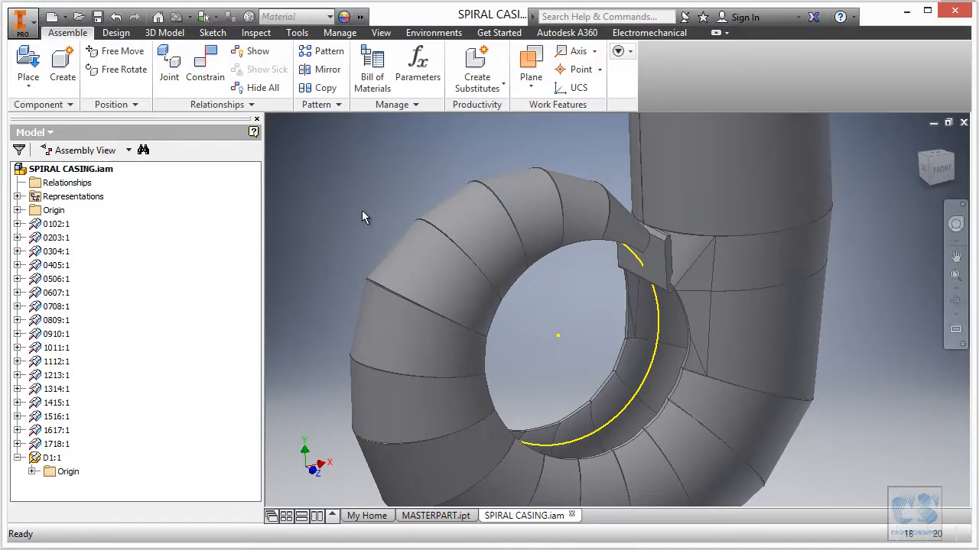
{"action": "left_click", "coordinate": [432, 516]}
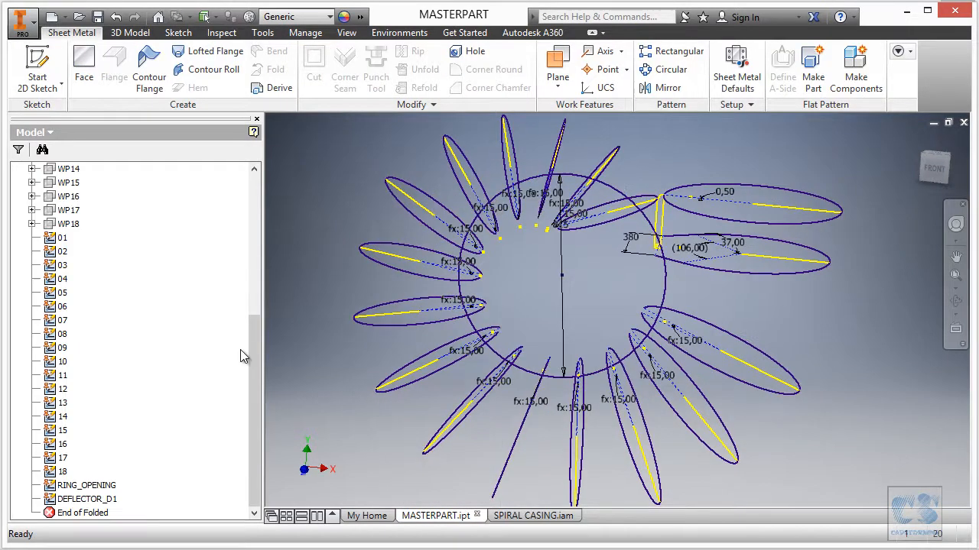
{"action": "left_click", "coordinate": [98, 487]}
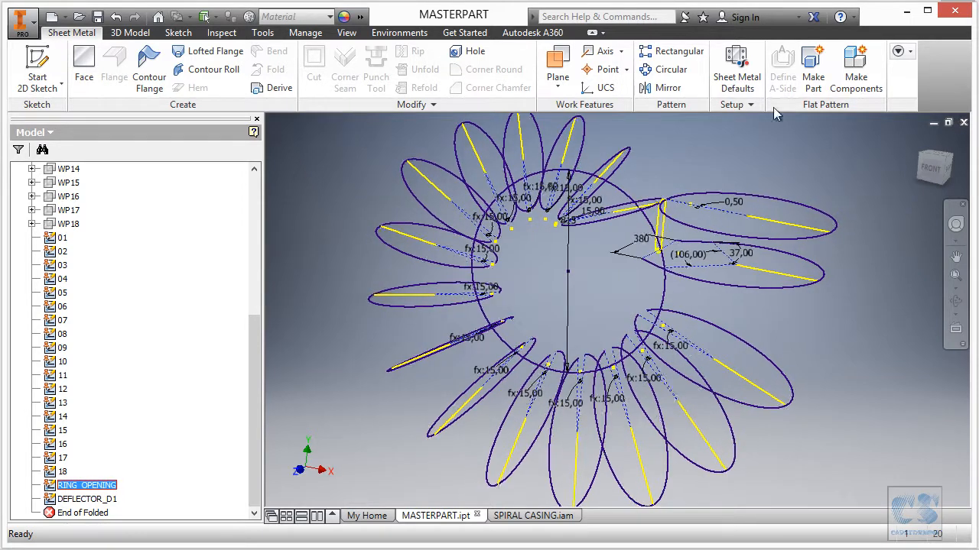
{"action": "left_click", "coordinate": [819, 76]}
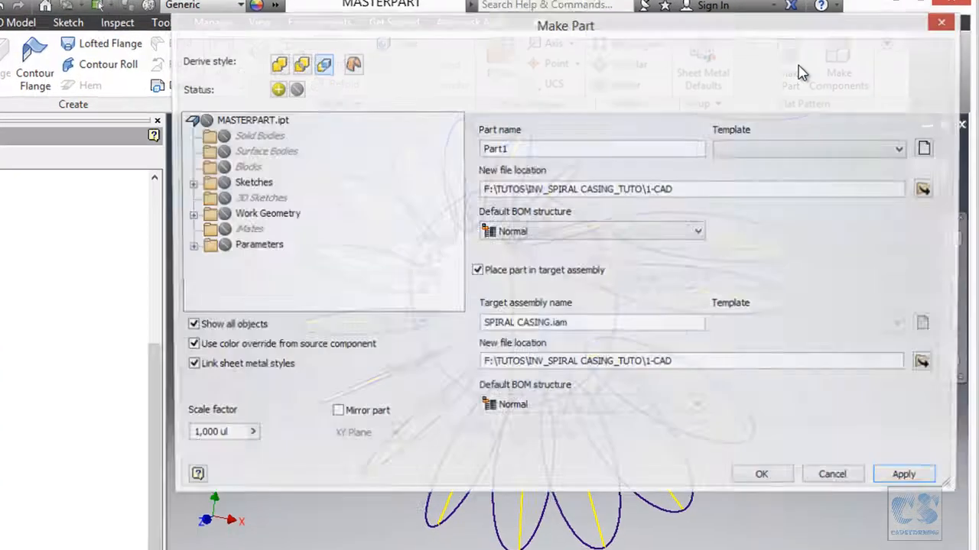
{"action": "left_click", "coordinate": [132, 190]}
{"action": "scroll", "coordinate": [136, 197], "scroll_direction": "down", "scroll_amount": 7}
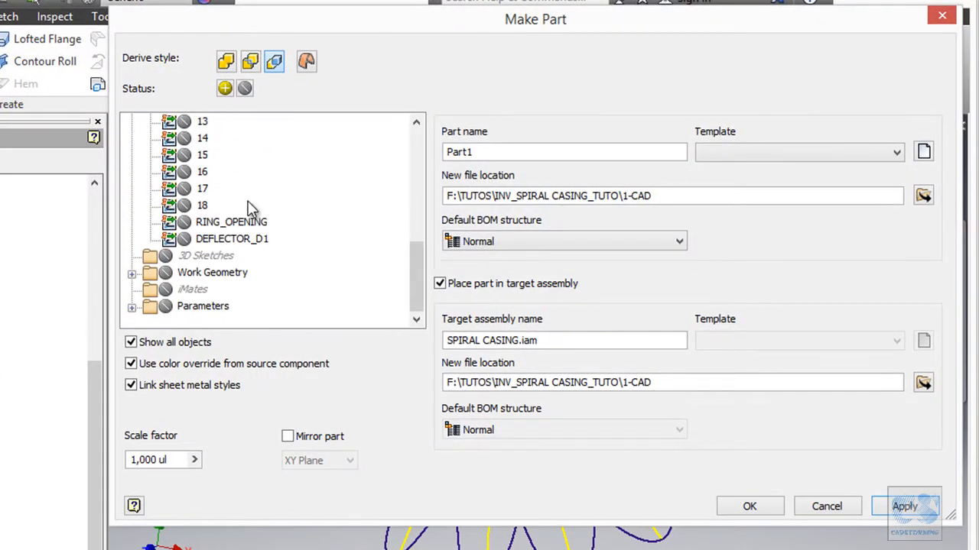
{"action": "left_click", "coordinate": [184, 222]}
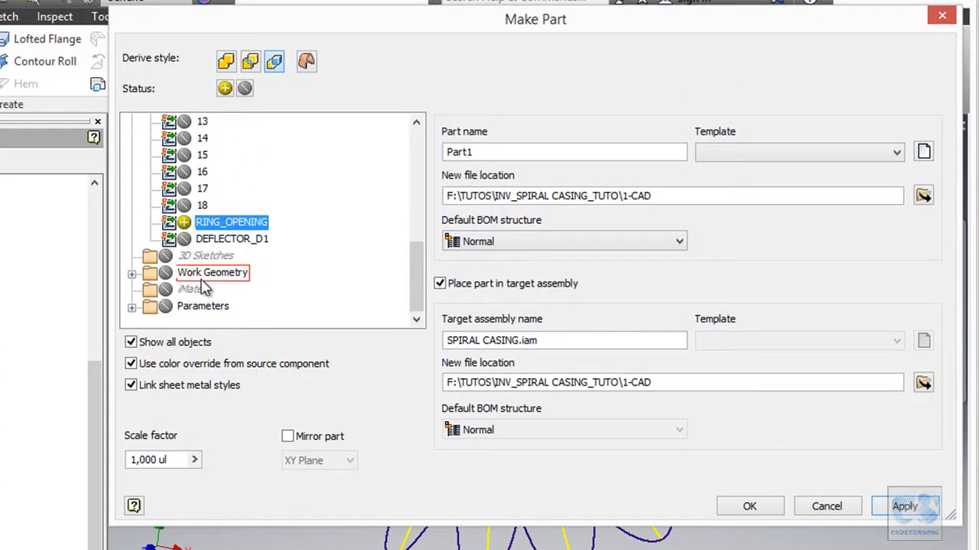
Include the Defector_length model parameter in the derived part.
{"action": "left_click", "coordinate": [132, 308]}
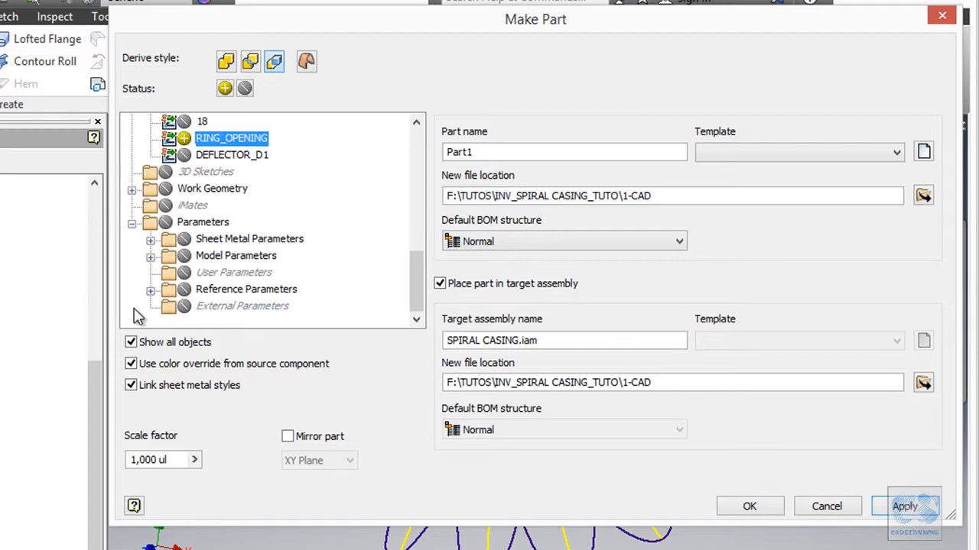
{"action": "left_click", "coordinate": [151, 257]}
{"action": "scroll", "coordinate": [221, 229], "scroll_direction": "down", "scroll_amount": 20}
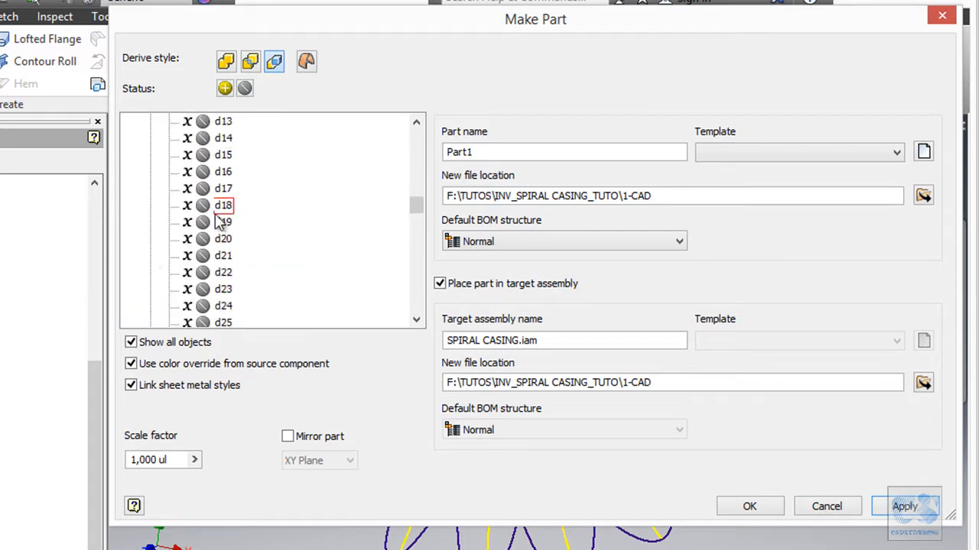
{"action": "scroll", "coordinate": [268, 257], "scroll_direction": "down", "scroll_amount": 4}
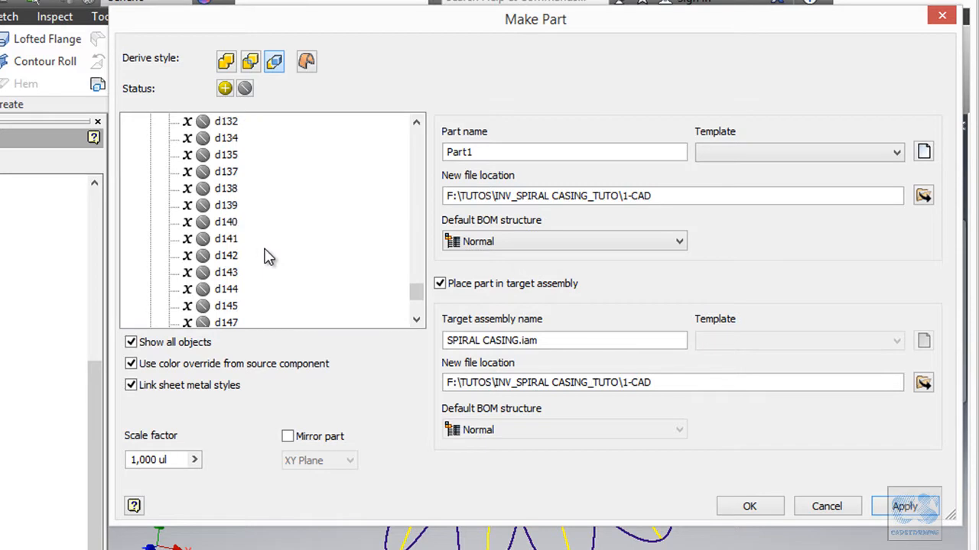
{"action": "left_click", "coordinate": [202, 240]}
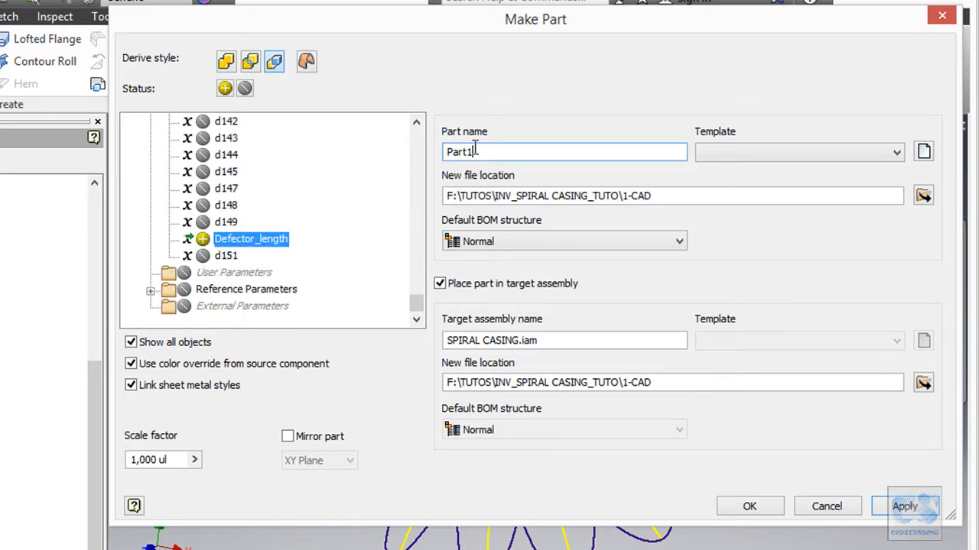
Name the part R1, use the Standard (mm).ipt template, turn off linking of sheet metal styles and create it in the SPIRAL CASING assembly.
{"action": "type", "text": "R1"}
{"action": "left_click", "coordinate": [727, 151]}
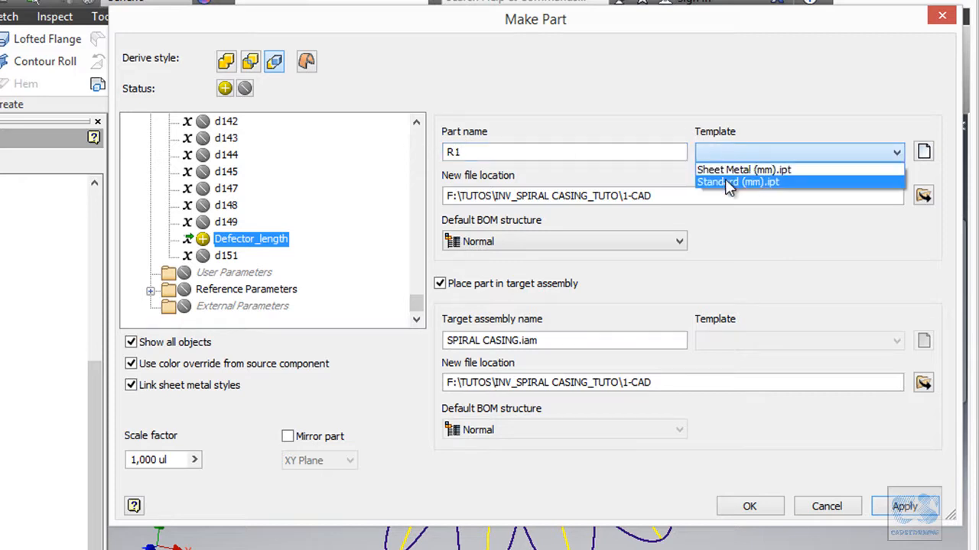
{"action": "left_click", "coordinate": [727, 182]}
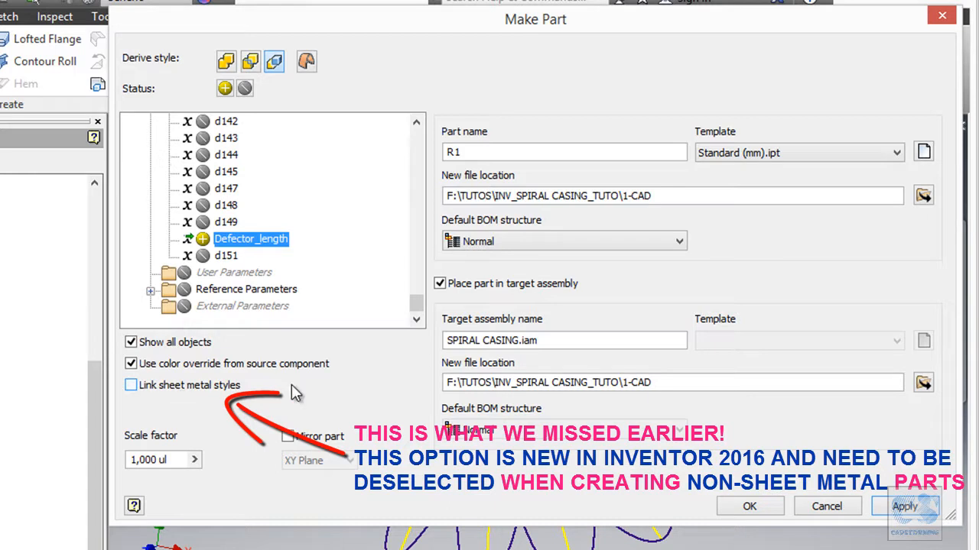
{"action": "left_click", "coordinate": [749, 506]}
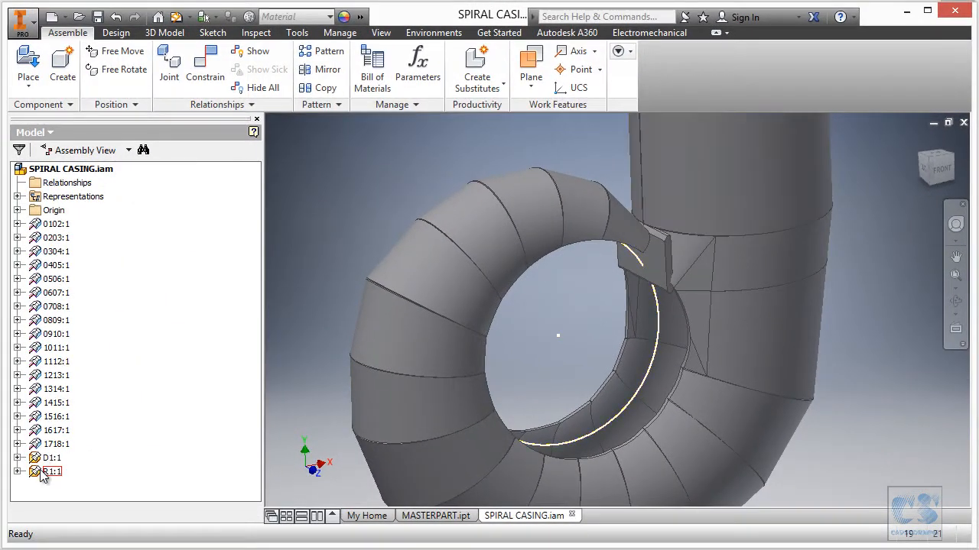
Open part R1 for in-place editing in the spiral casing assembly.
{"action": "double_click", "coordinate": [44, 472]}
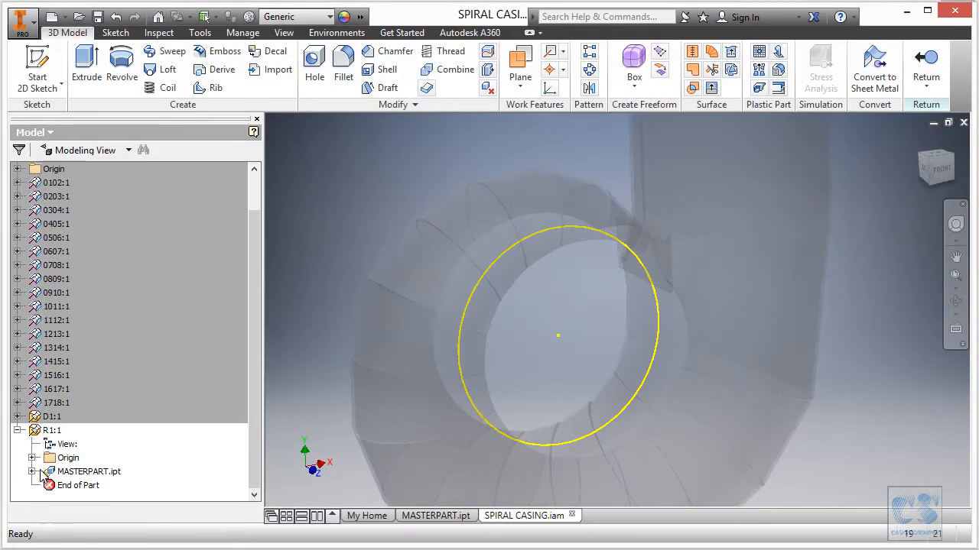
{"action": "middle_click_drag", "start_coordinate": [371, 192], "coordinate": [436, 174], "text": "shift"}
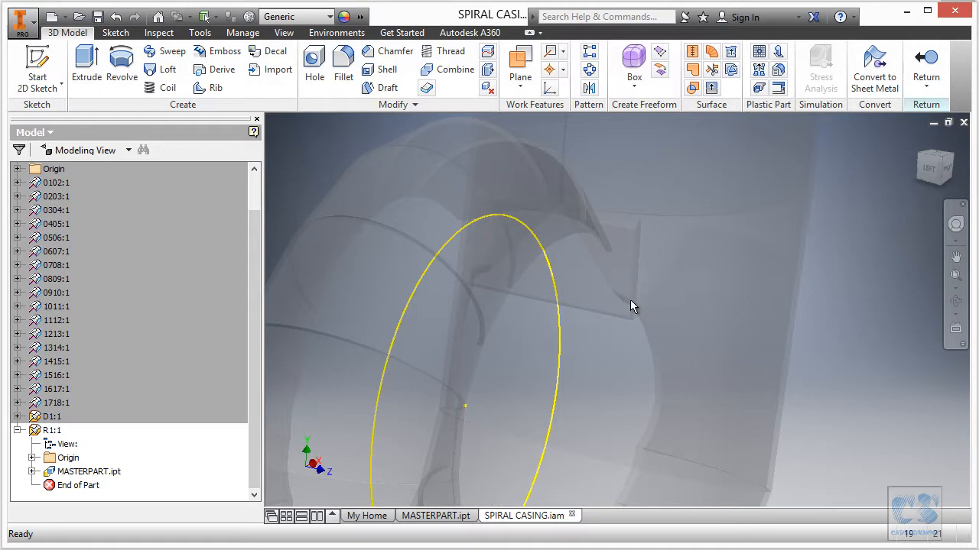
{"action": "scroll", "coordinate": [623, 334], "scroll_direction": "down", "scroll_amount": 5}
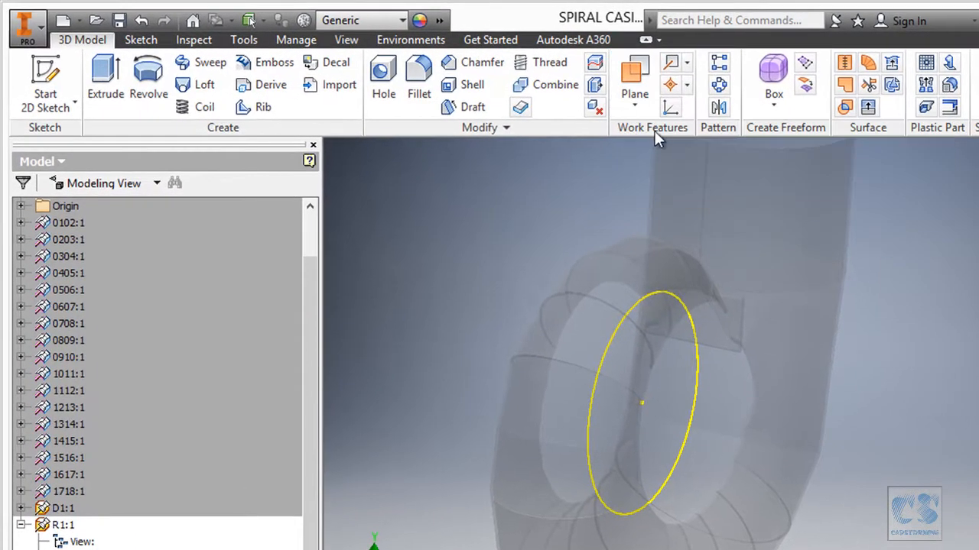
Create a work plane in R1 offset from its XY plane by Defector_length/2.
{"action": "left_click", "coordinate": [515, 89]}
{"action": "left_click", "coordinate": [636, 101]}
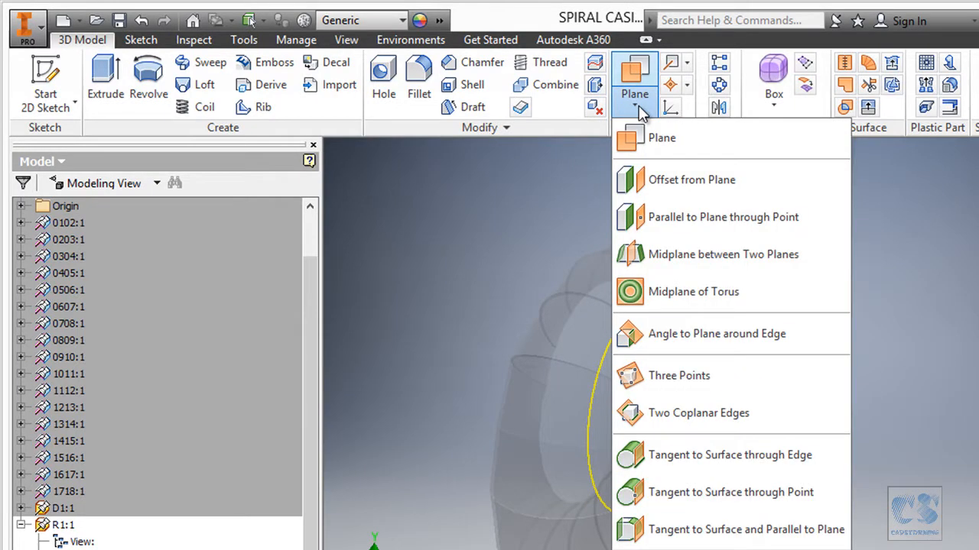
{"action": "left_click", "coordinate": [665, 183]}
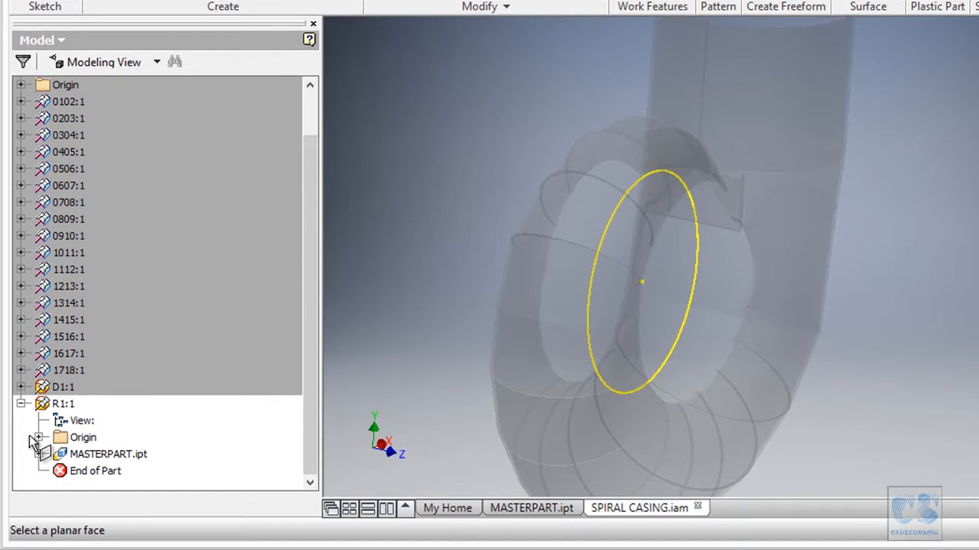
{"action": "left_click", "coordinate": [38, 437]}
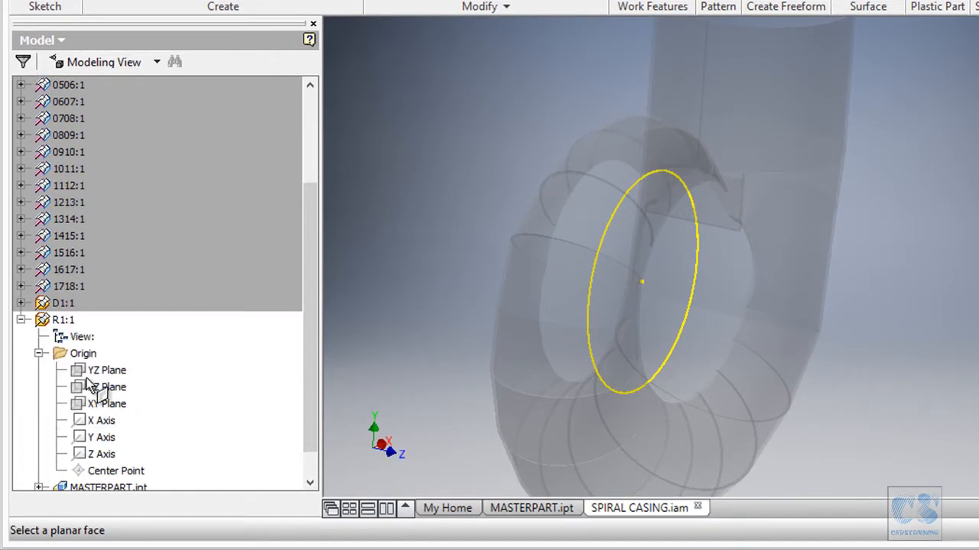
{"action": "left_click", "coordinate": [109, 410]}
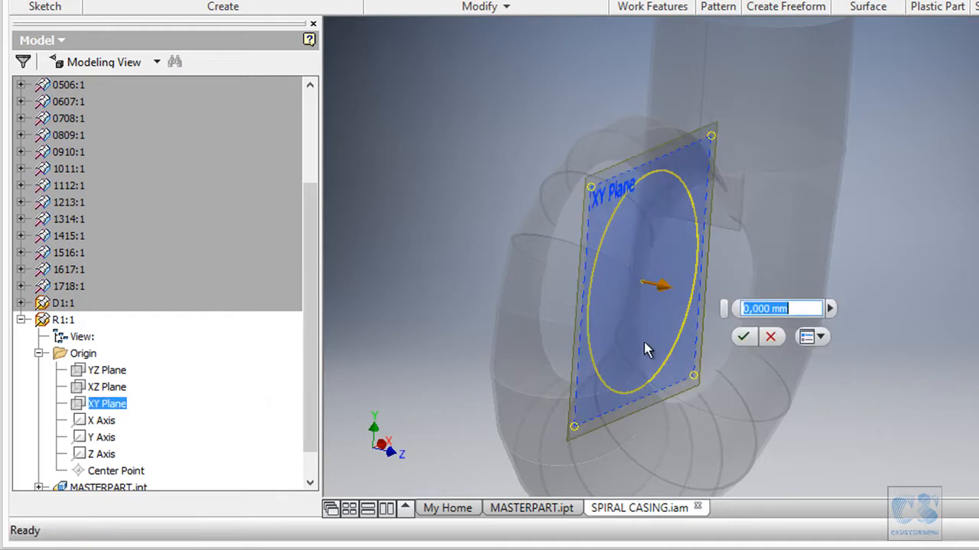
{"action": "left_click", "coordinate": [831, 307]}
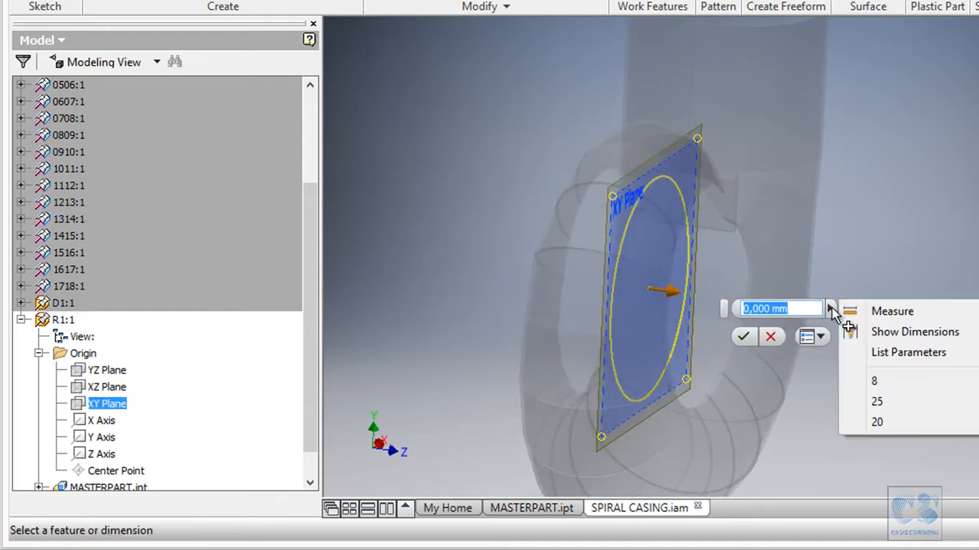
{"action": "left_click", "coordinate": [909, 358]}
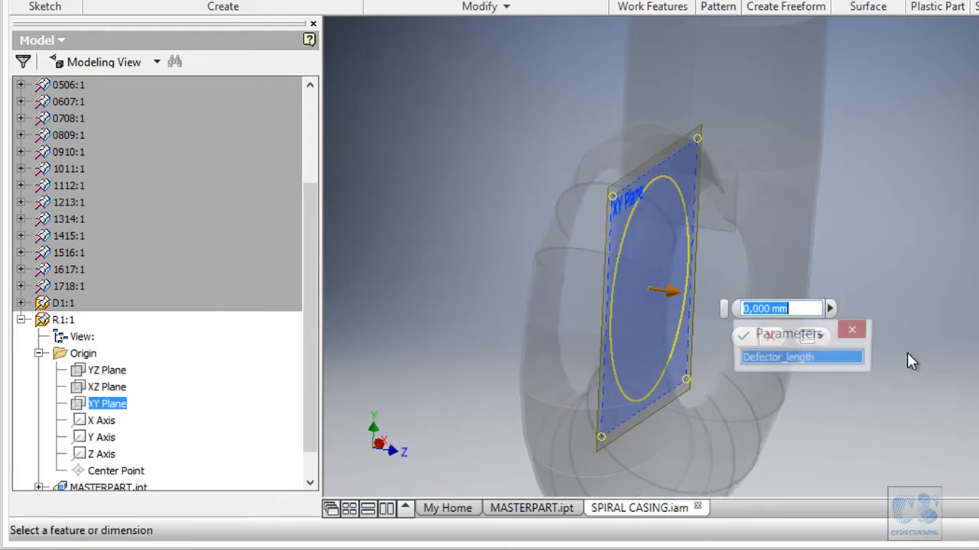
{"action": "left_click", "coordinate": [836, 365]}
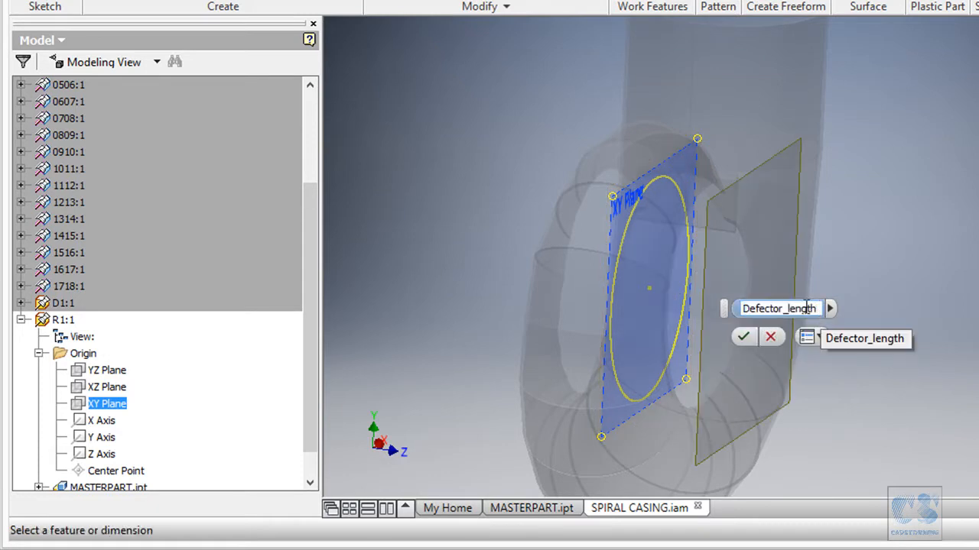
{"action": "type", "text": "/2"}
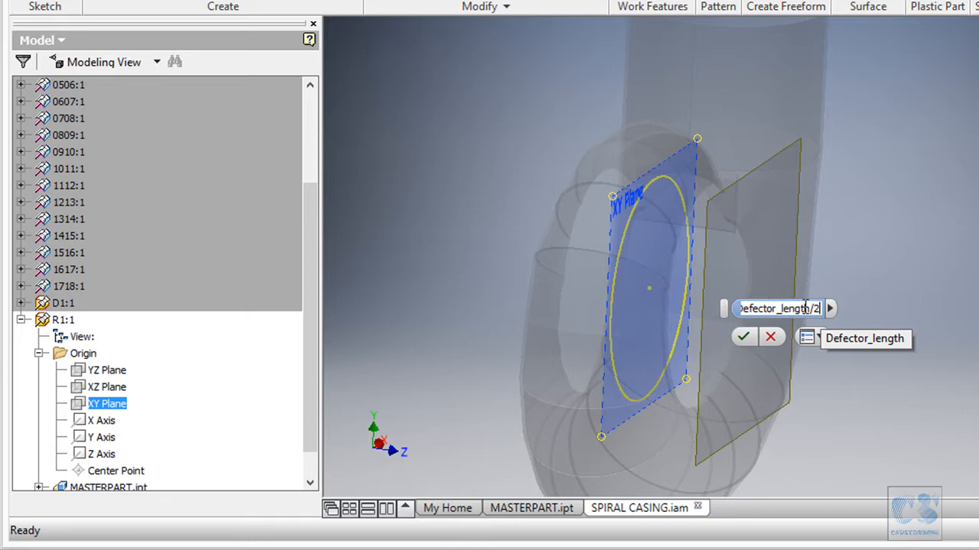
{"action": "key", "text": "Return"}
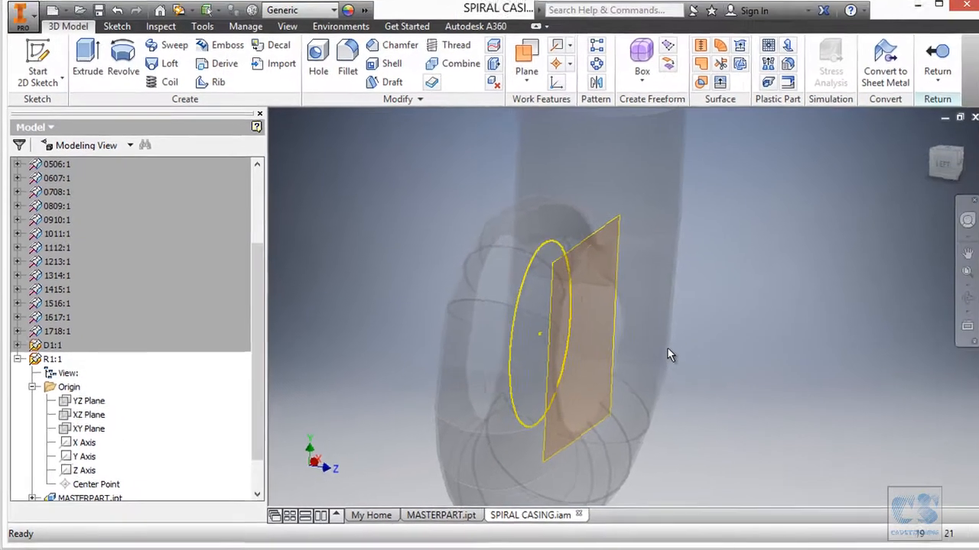
{"action": "middle_click_drag", "start_coordinate": [667, 348], "coordinate": [675, 209], "text": "shift"}
{"action": "scroll", "coordinate": [676, 208], "scroll_direction": "down", "scroll_amount": 1}
{"action": "left_click", "coordinate": [655, 214]}
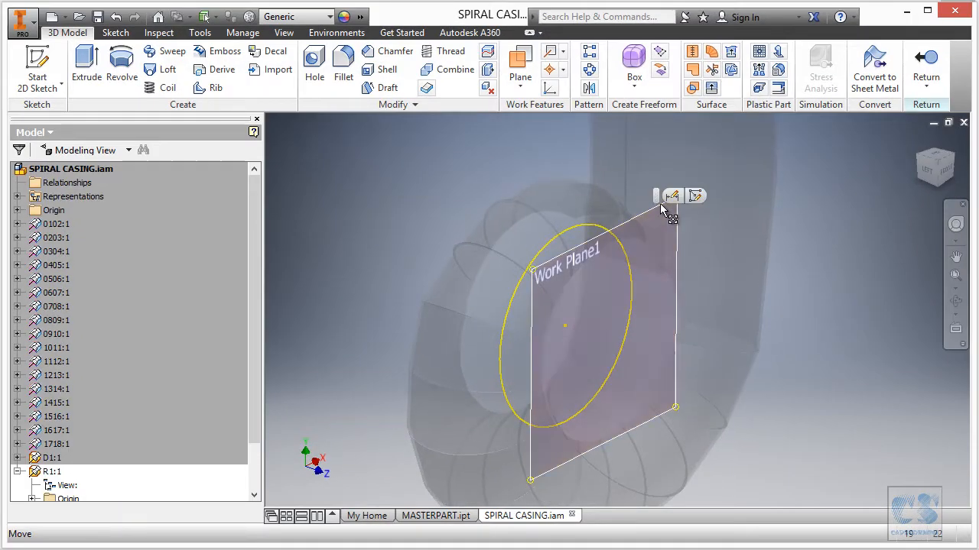
{"action": "left_click", "coordinate": [773, 218]}
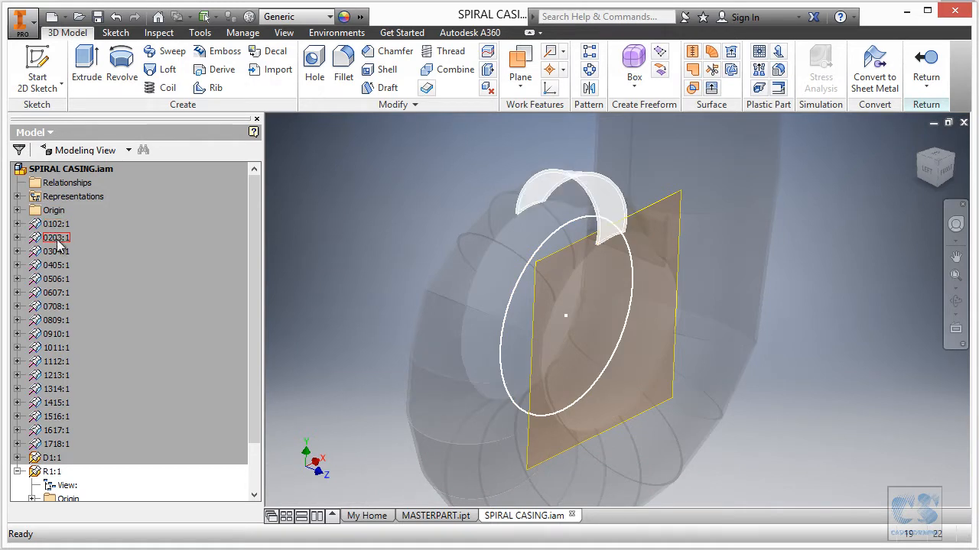
Look through the assembly components and R1's derived MASTERPART.ipt content to locate the RING_OPENING sketch.
{"action": "left_click", "coordinate": [58, 280]}
{"action": "scroll", "coordinate": [256, 300], "scroll_direction": "down", "scroll_amount": 2}
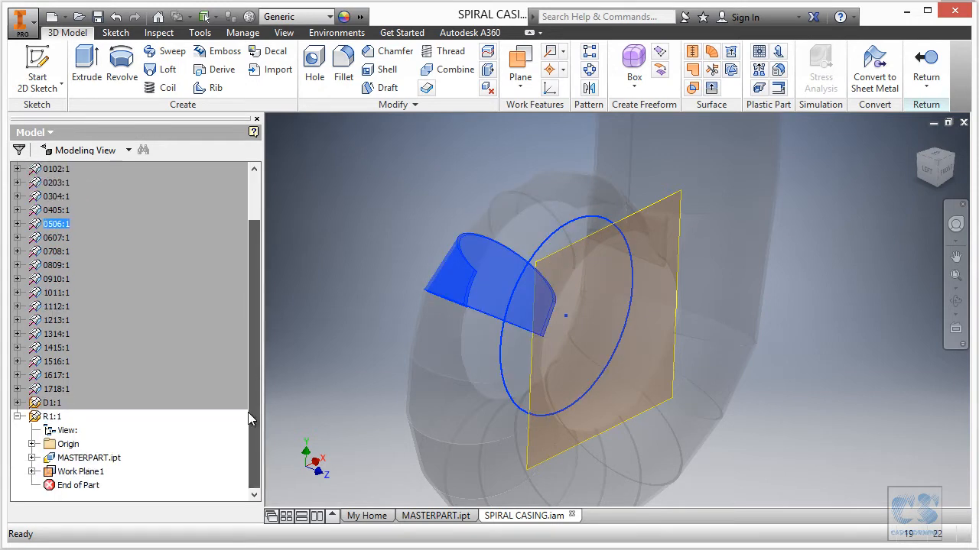
{"action": "left_click", "coordinate": [33, 458]}
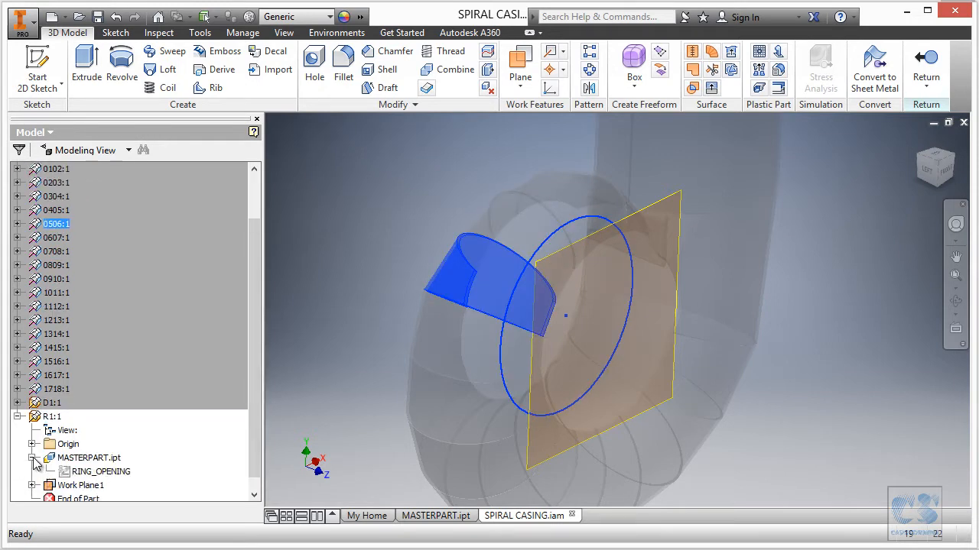
{"action": "left_click", "coordinate": [99, 471]}
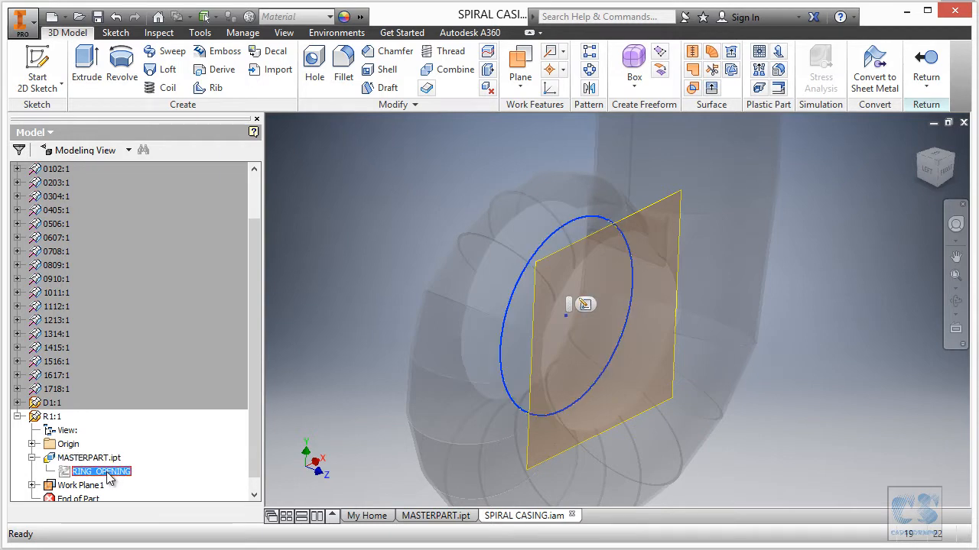
{"action": "left_click", "coordinate": [57, 361]}
{"action": "scroll", "coordinate": [69, 367], "scroll_direction": "up", "scroll_amount": 1}
{"action": "scroll", "coordinate": [69, 383], "scroll_direction": "down", "scroll_amount": 1}
{"action": "left_click", "coordinate": [32, 458]}
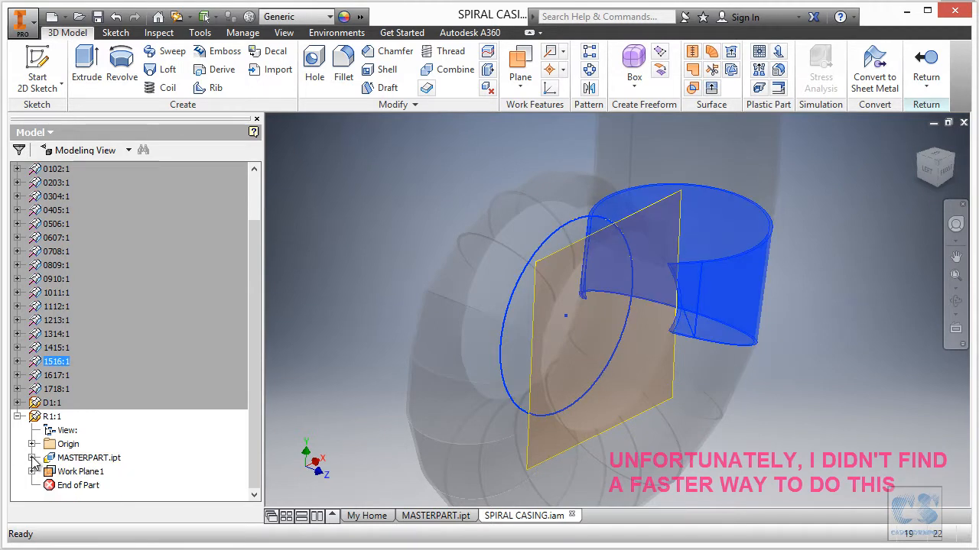
Hide the derived RING_OPENING sketch under MASTERPART.ipt in component 0102, then collapse that component.
{"action": "scroll", "coordinate": [104, 382], "scroll_direction": "up", "scroll_amount": 1}
{"action": "scroll", "coordinate": [99, 352], "scroll_direction": "up", "scroll_amount": 1}
{"action": "left_click", "coordinate": [16, 224]}
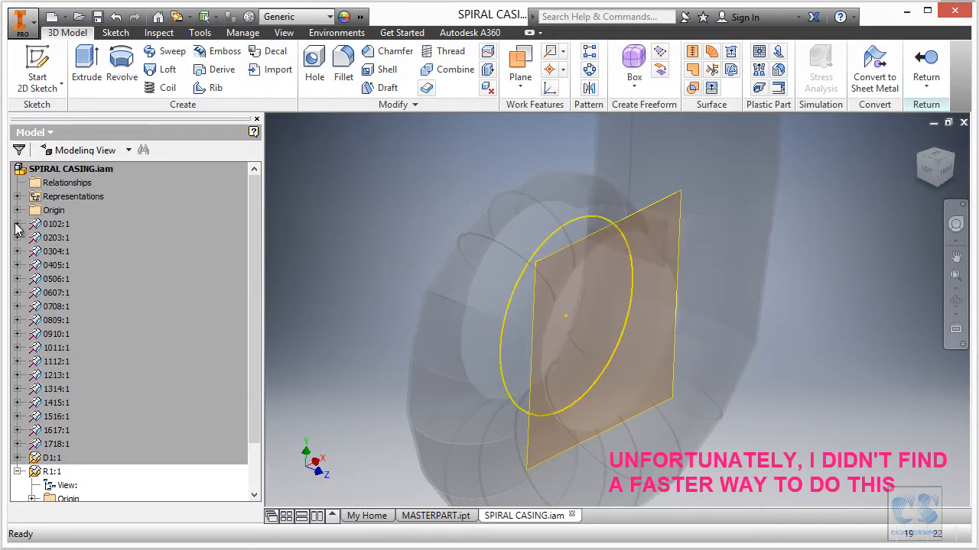
{"action": "left_click", "coordinate": [17, 224]}
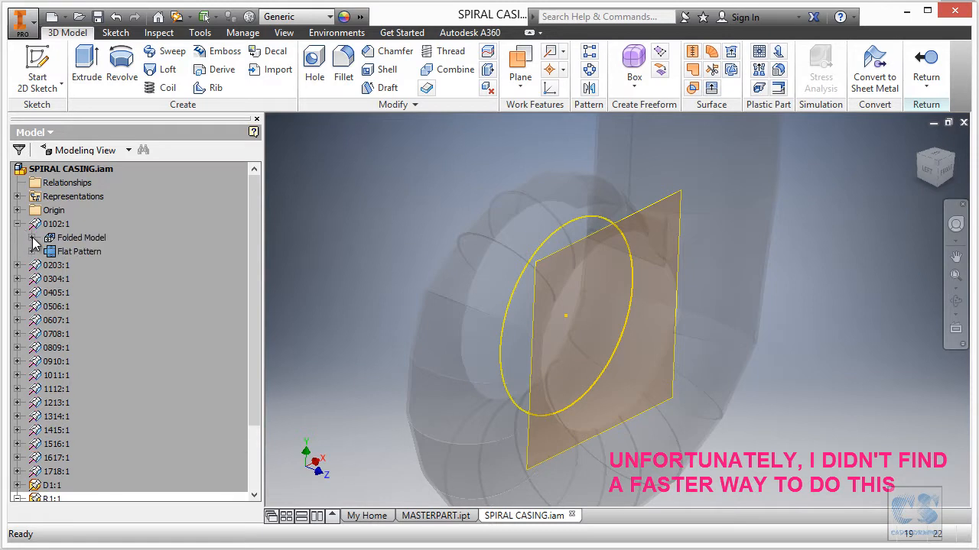
{"action": "left_click", "coordinate": [30, 238]}
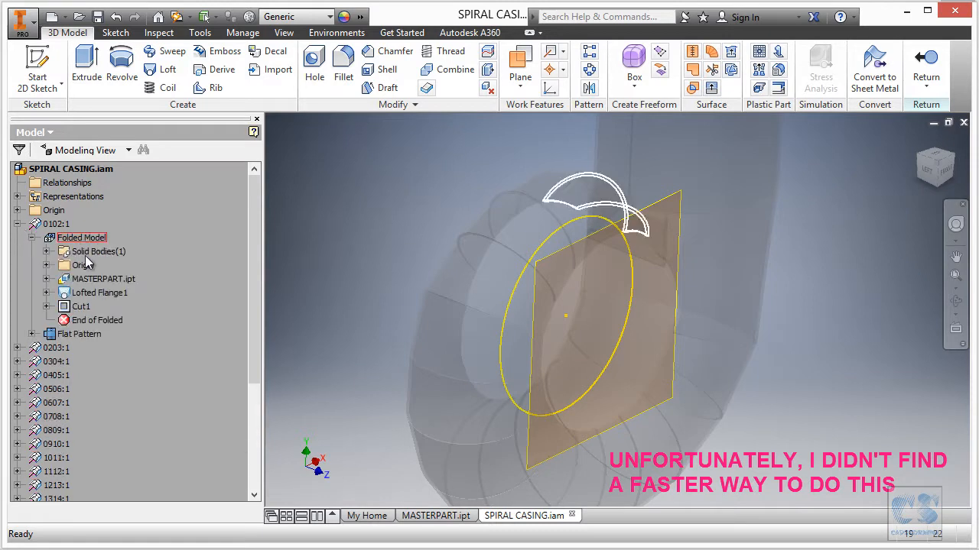
{"action": "left_click", "coordinate": [46, 279]}
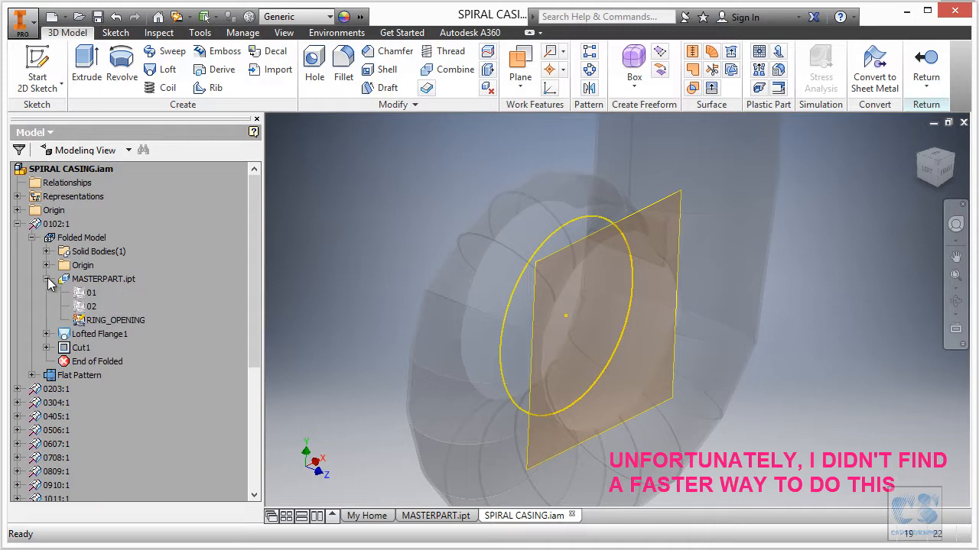
{"action": "right_click", "coordinate": [97, 320]}
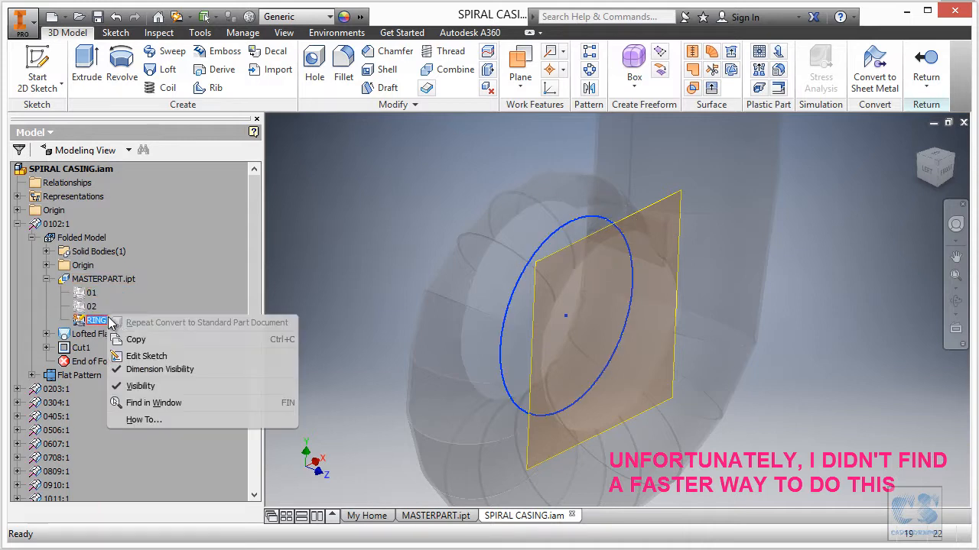
{"action": "left_click", "coordinate": [146, 386]}
{"action": "left_click", "coordinate": [46, 280]}
{"action": "left_click", "coordinate": [31, 238]}
{"action": "left_click", "coordinate": [16, 224]}
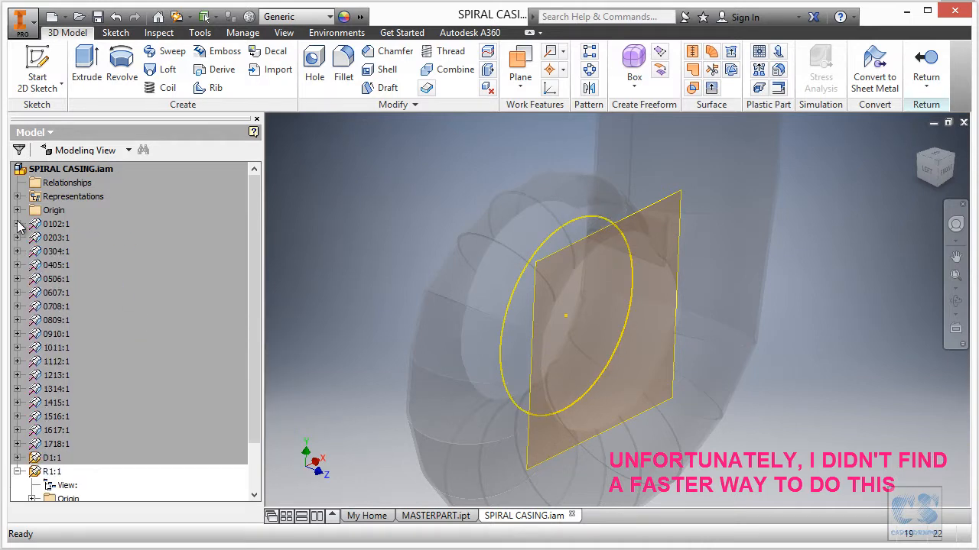
Turn off visibility of the derived RING_OPENING sketch in component 0203 and collapse its tree.
{"action": "left_click", "coordinate": [17, 237]}
{"action": "left_click", "coordinate": [31, 251]}
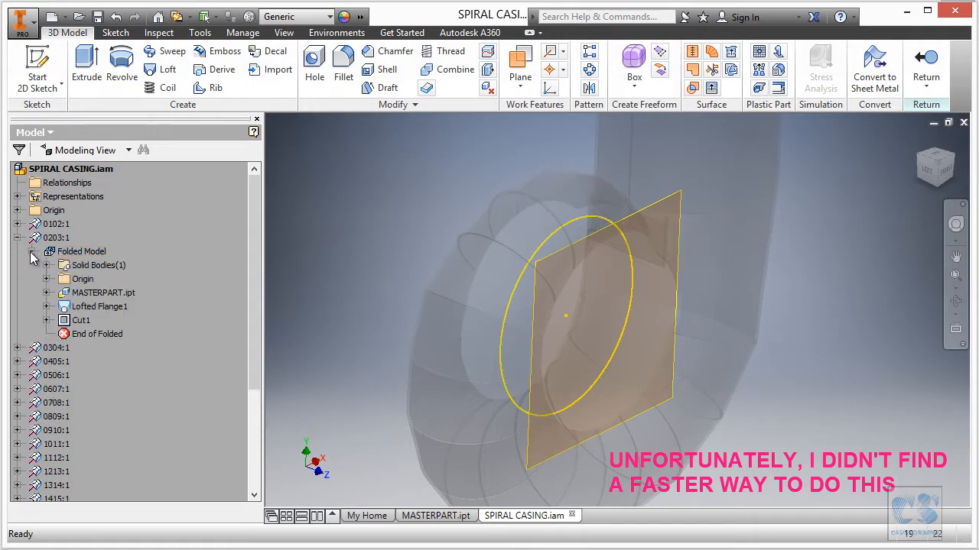
{"action": "left_click", "coordinate": [46, 293]}
{"action": "right_click", "coordinate": [107, 334]}
{"action": "left_click", "coordinate": [136, 403]}
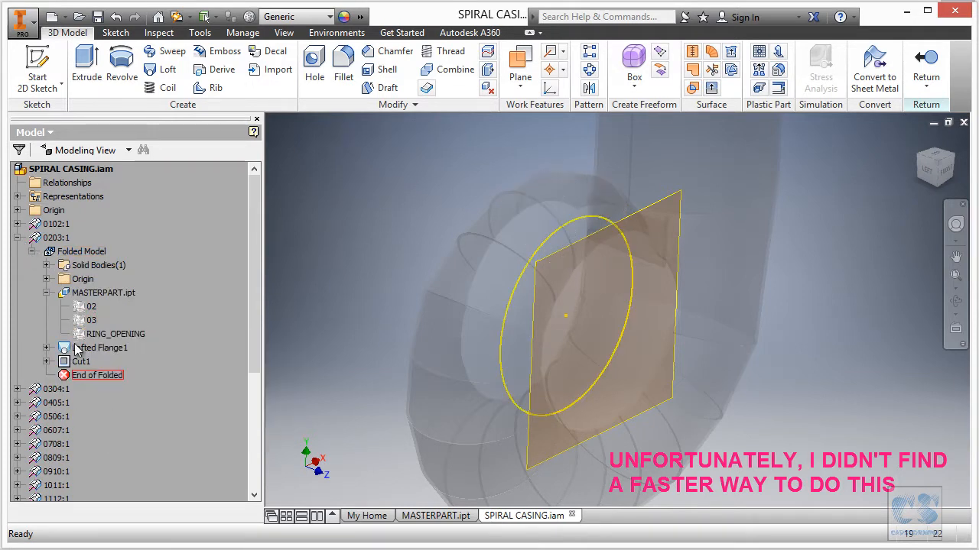
{"action": "left_click", "coordinate": [31, 251]}
{"action": "left_click", "coordinate": [18, 238]}
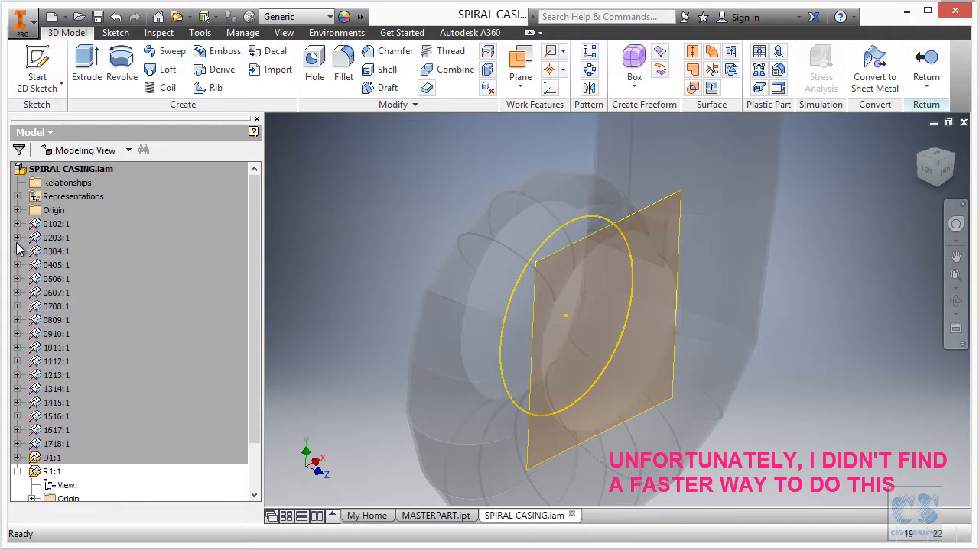
Turn off visibility of the derived RING_OPENING sketch in component 0304 and collapse its tree.
{"action": "left_click", "coordinate": [17, 252]}
{"action": "left_click", "coordinate": [31, 265]}
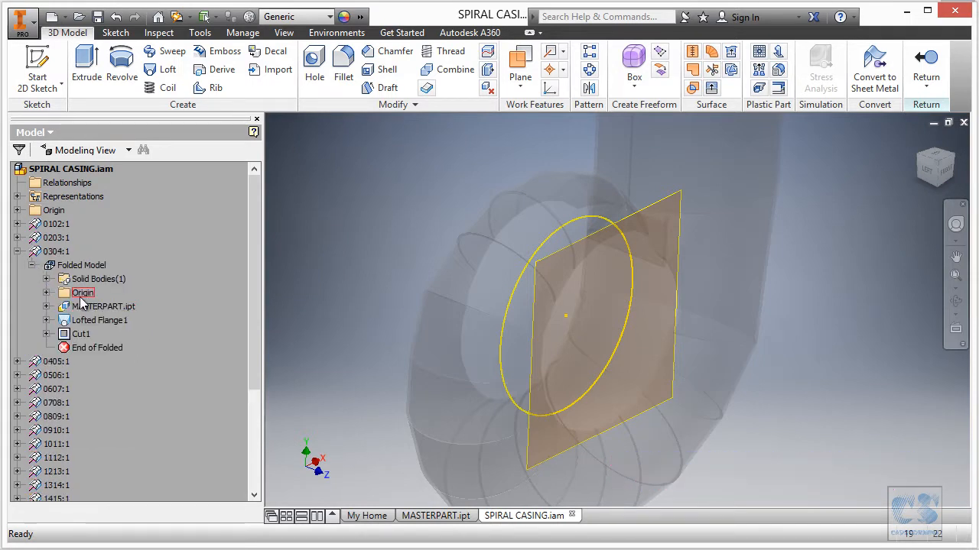
{"action": "left_click", "coordinate": [47, 306]}
{"action": "right_click", "coordinate": [106, 348]}
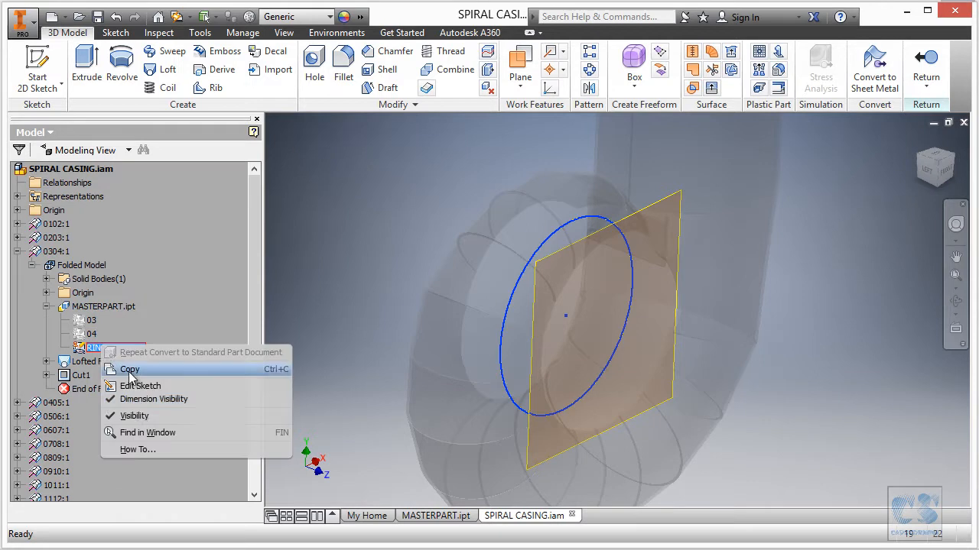
{"action": "left_click", "coordinate": [136, 416]}
{"action": "left_click", "coordinate": [18, 251]}
Hide the RING_OPENING sketch derived from MASTERPART.ipt in component 0405.
{"action": "left_click", "coordinate": [17, 266]}
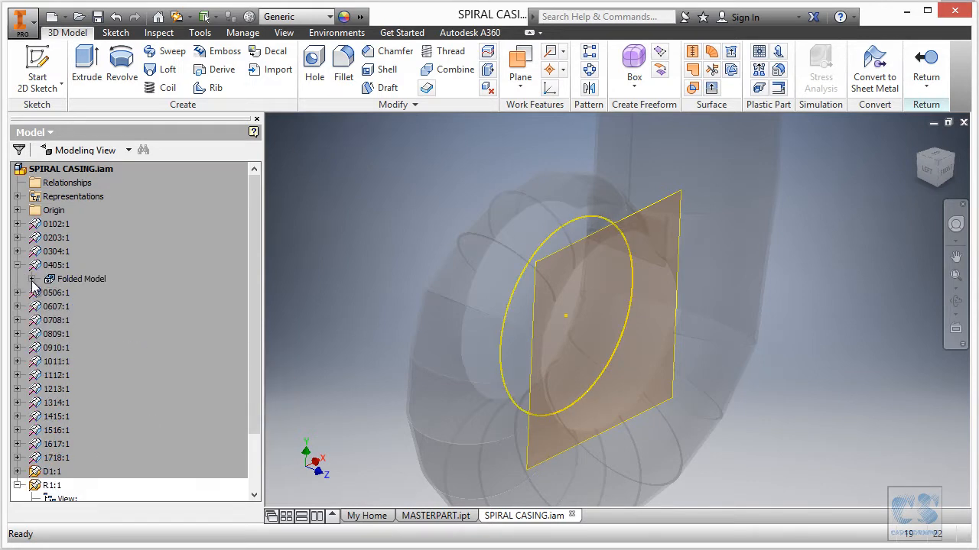
{"action": "left_click", "coordinate": [32, 279]}
{"action": "left_click", "coordinate": [46, 321]}
{"action": "right_click", "coordinate": [107, 362]}
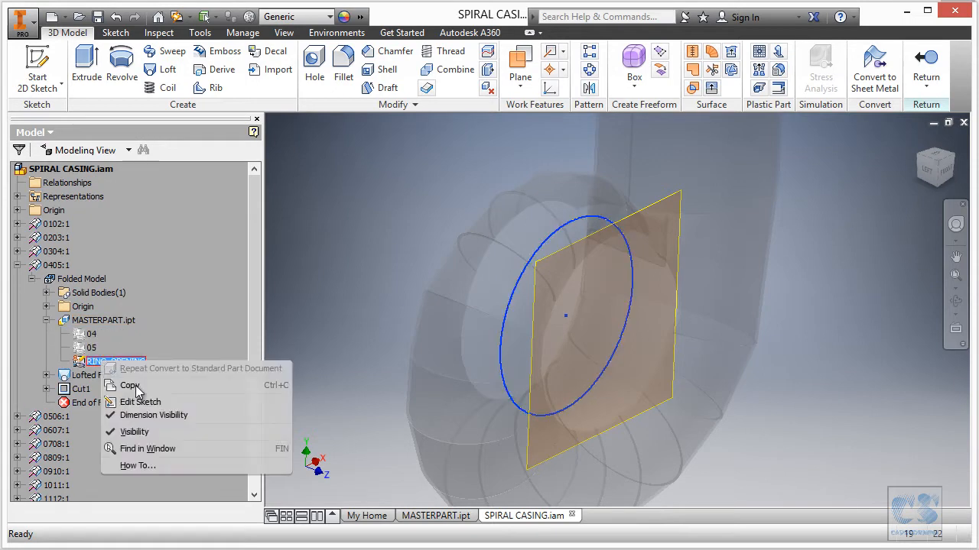
{"action": "left_click", "coordinate": [141, 428]}
{"action": "right_click", "coordinate": [113, 360]}
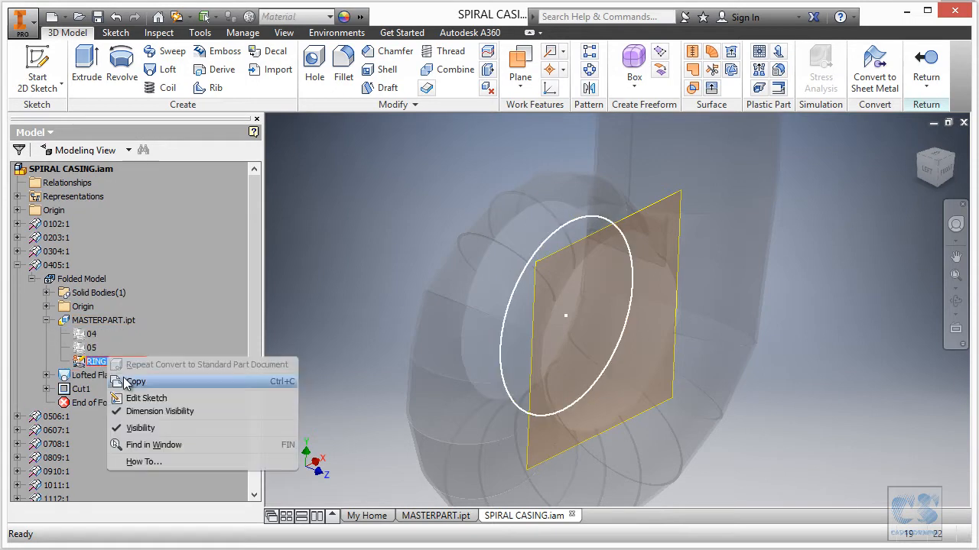
{"action": "left_click", "coordinate": [141, 426]}
{"action": "left_click", "coordinate": [47, 321]}
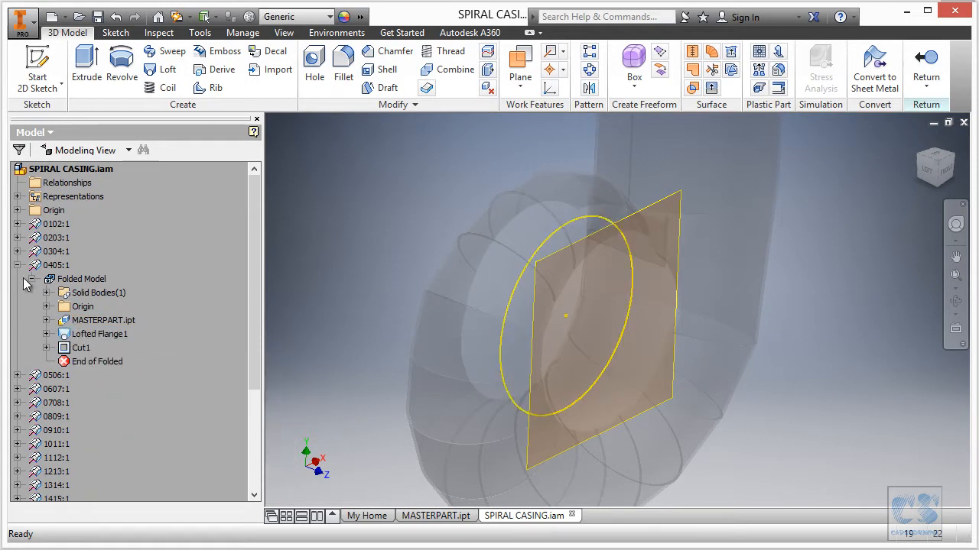
Hide the RING_OPENING sketch derived from MASTERPART.ipt in component 0506.
{"action": "left_click", "coordinate": [17, 376]}
{"action": "scroll", "coordinate": [107, 379], "scroll_direction": "down", "scroll_amount": 4}
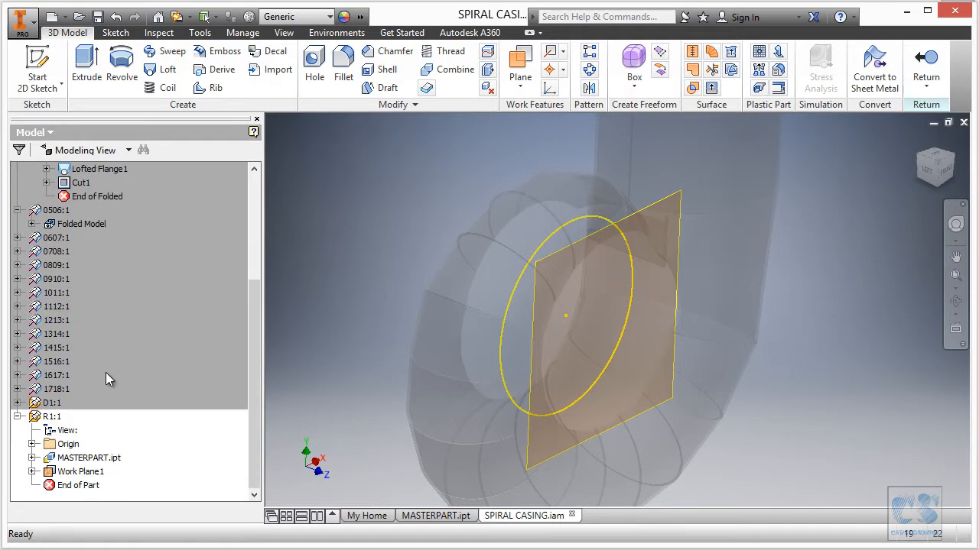
{"action": "left_click", "coordinate": [31, 224]}
{"action": "left_click", "coordinate": [47, 266]}
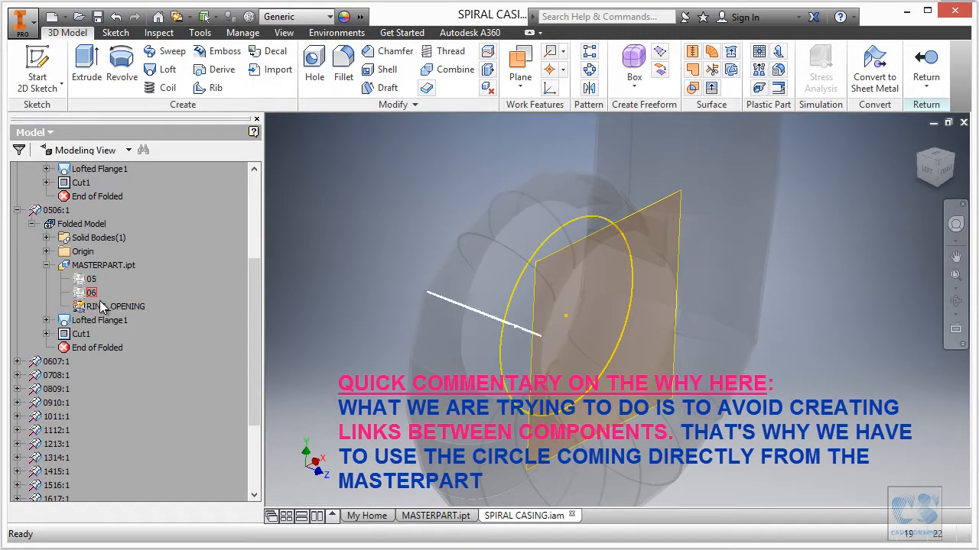
{"action": "right_click", "coordinate": [94, 300]}
{"action": "left_click", "coordinate": [137, 370]}
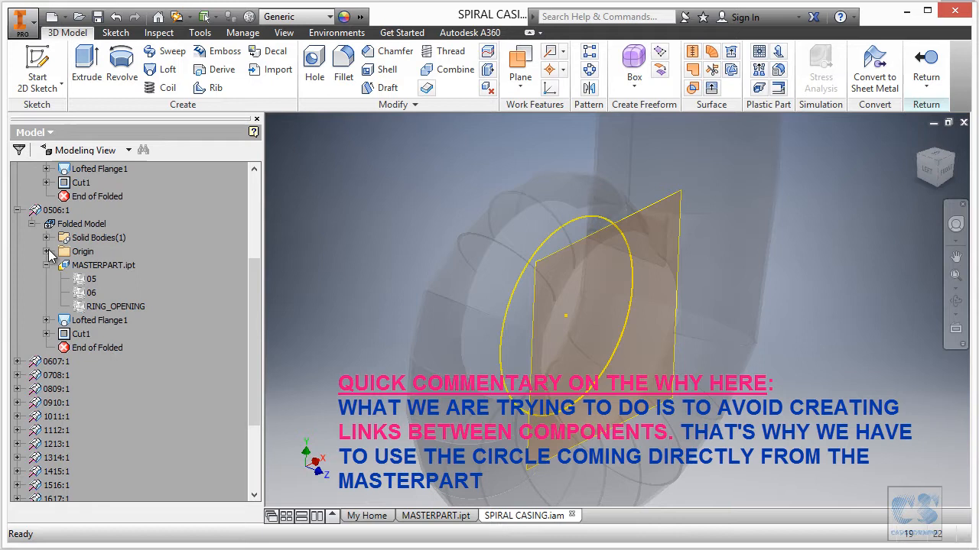
{"action": "left_click", "coordinate": [17, 209]}
{"action": "left_click", "coordinate": [17, 224]}
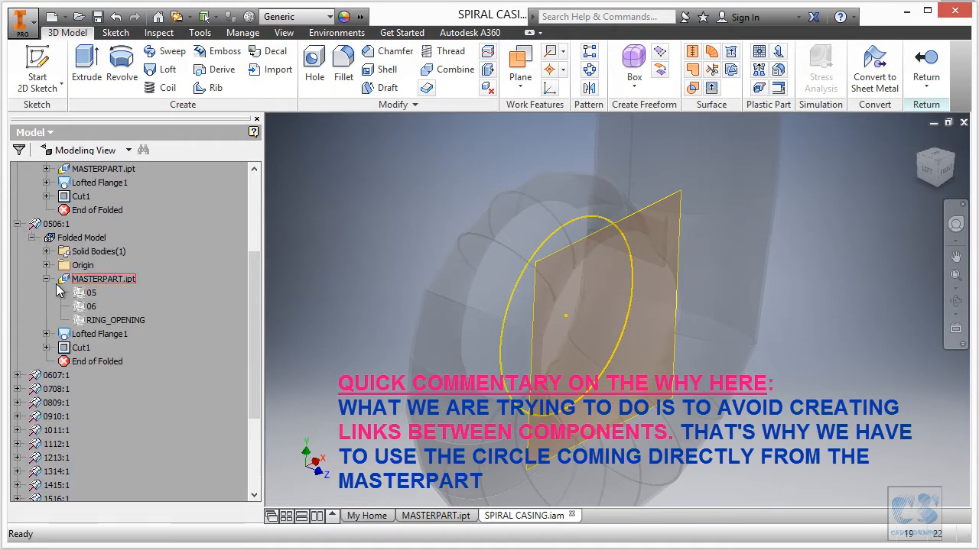
Hide the RING_OPENING sketch derived from MASTERPART.ipt in component 0607 and collapse its folded model.
{"action": "left_click", "coordinate": [17, 375]}
{"action": "scroll", "coordinate": [122, 365], "scroll_direction": "down", "scroll_amount": 2}
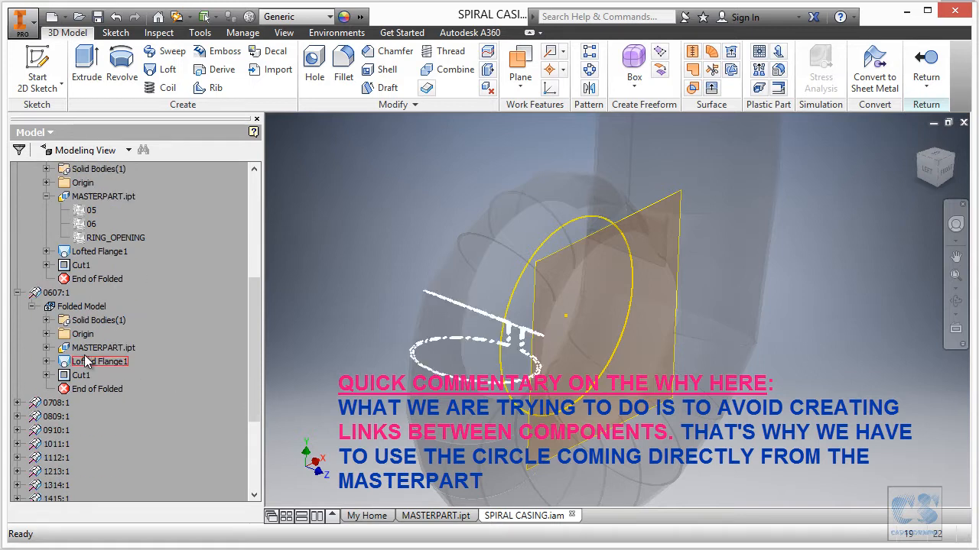
{"action": "left_click", "coordinate": [46, 348]}
{"action": "scroll", "coordinate": [47, 353], "scroll_direction": "down", "scroll_amount": 2}
{"action": "left_click", "coordinate": [122, 308]}
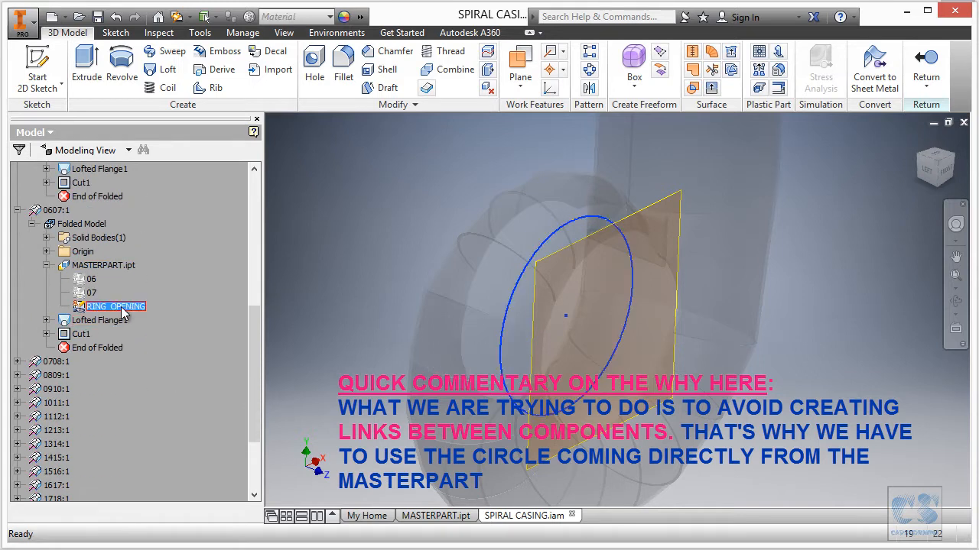
{"action": "right_click", "coordinate": [123, 307]}
{"action": "left_click", "coordinate": [154, 376]}
{"action": "left_click", "coordinate": [30, 224]}
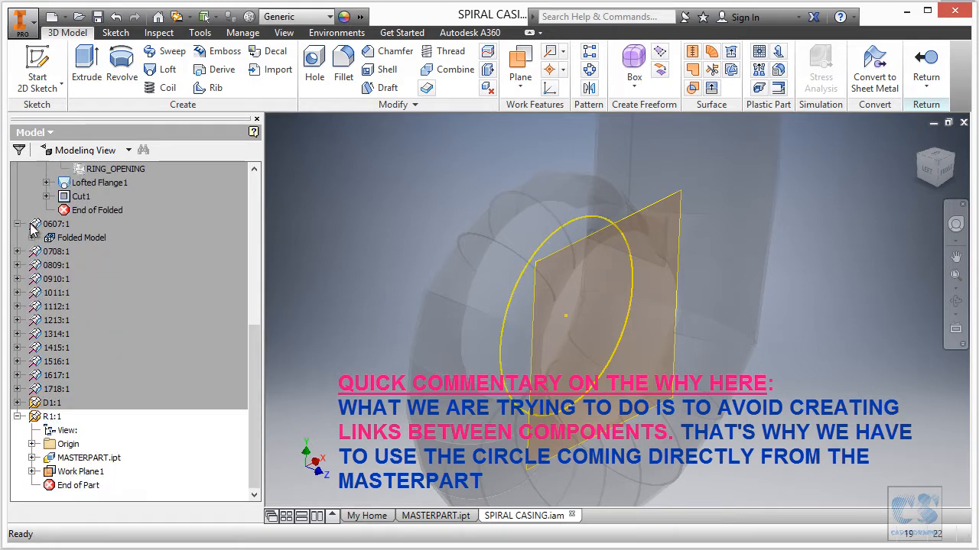
Hide the RING_OPENING sketch derived from MASTERPART.ipt in component 0708.
{"action": "left_click", "coordinate": [16, 251]}
{"action": "left_click", "coordinate": [32, 265]}
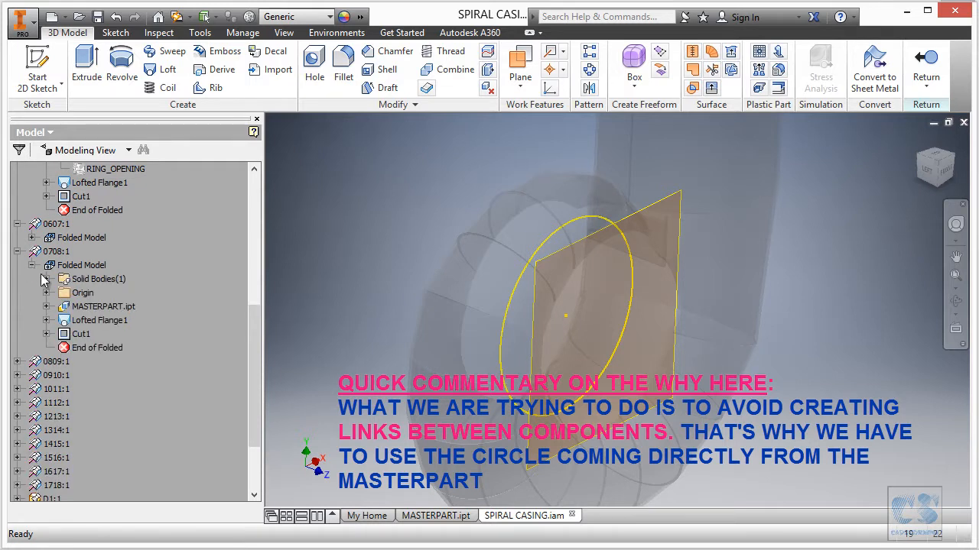
{"action": "left_click", "coordinate": [47, 306]}
{"action": "scroll", "coordinate": [76, 290], "scroll_direction": "down", "scroll_amount": 2}
{"action": "left_click", "coordinate": [115, 265]}
{"action": "right_click", "coordinate": [116, 265]}
{"action": "left_click", "coordinate": [153, 340]}
Hide the RING_OPENING sketch derived from MASTERPART.ipt in component 0809.
{"action": "left_click", "coordinate": [18, 320]}
{"action": "scroll", "coordinate": [27, 325], "scroll_direction": "down", "scroll_amount": 2}
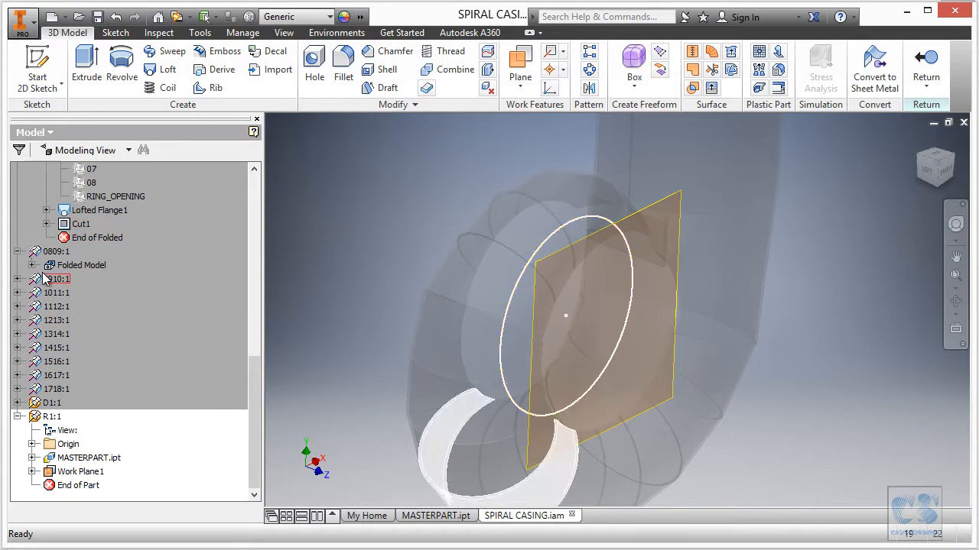
{"action": "left_click", "coordinate": [31, 265]}
{"action": "left_click", "coordinate": [48, 306]}
{"action": "left_click", "coordinate": [115, 348]}
{"action": "right_click", "coordinate": [115, 348]}
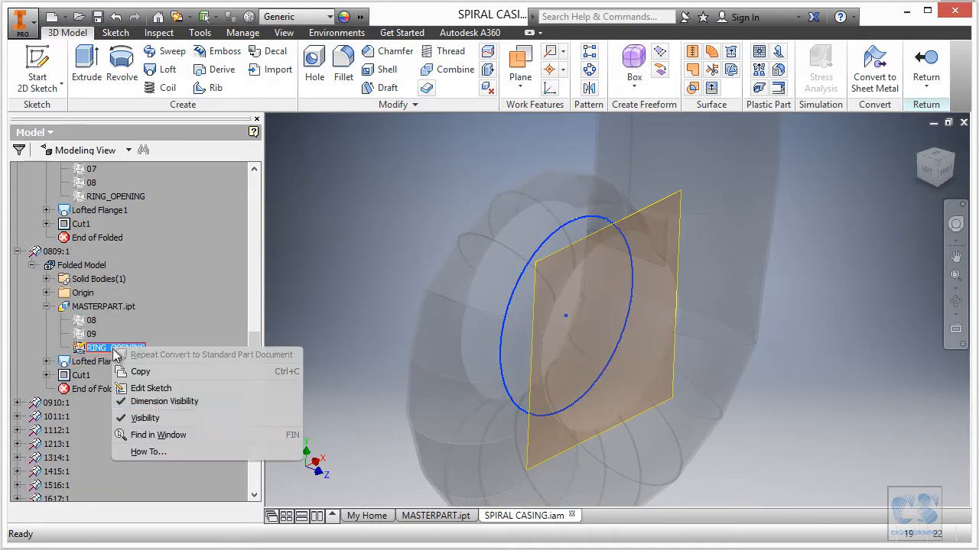
{"action": "left_click", "coordinate": [149, 419]}
Hide the RING_OPENING sketch derived from MASTERPART.ipt in component 0910.
{"action": "scroll", "coordinate": [27, 306], "scroll_direction": "down", "scroll_amount": 3}
{"action": "left_click", "coordinate": [18, 279]}
{"action": "left_click", "coordinate": [31, 293]}
{"action": "scroll", "coordinate": [35, 276], "scroll_direction": "down", "scroll_amount": 2}
{"action": "left_click", "coordinate": [46, 252]}
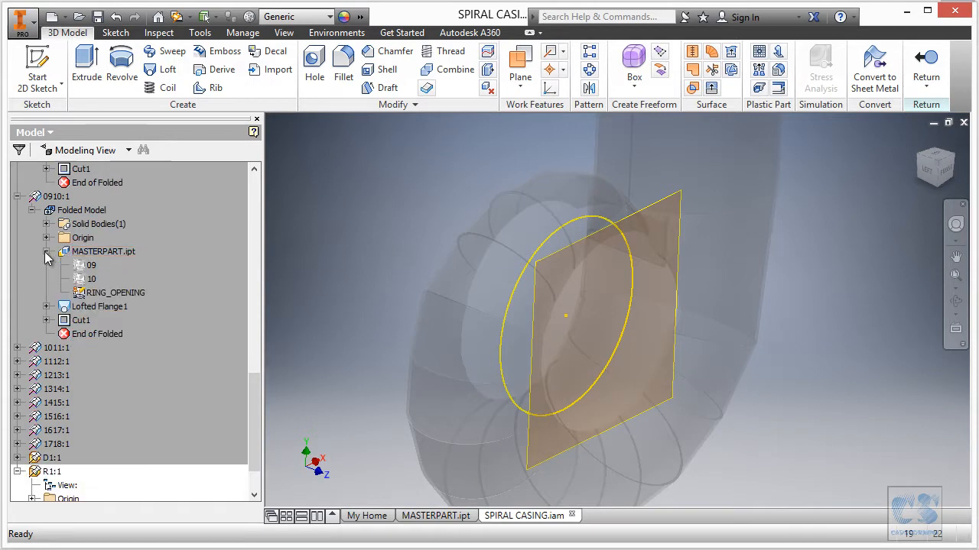
{"action": "right_click", "coordinate": [98, 297]}
{"action": "left_click", "coordinate": [126, 356]}
Hide the RING_OPENING sketch derived from MASTERPART.ipt in component 1011.
{"action": "scroll", "coordinate": [20, 298], "scroll_direction": "down", "scroll_amount": 3}
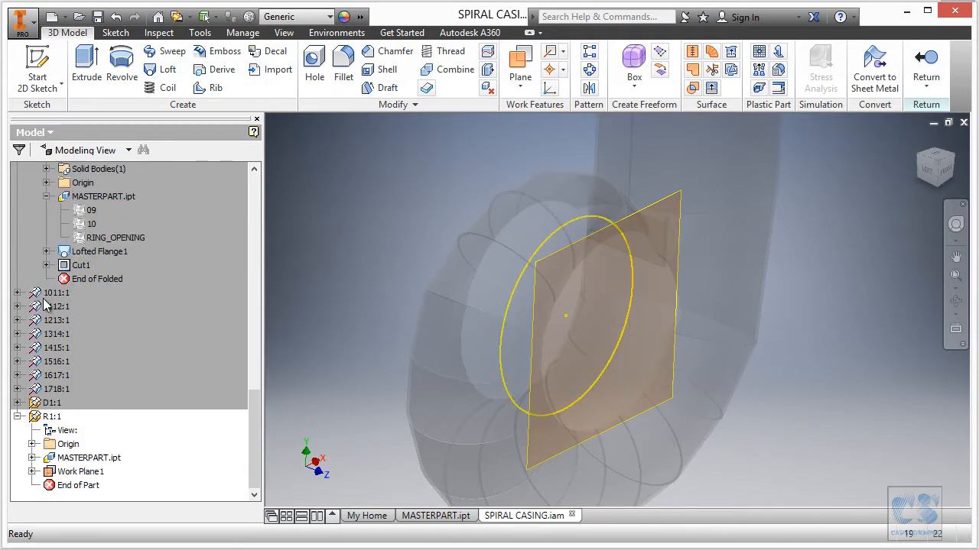
{"action": "left_click", "coordinate": [18, 293]}
{"action": "left_click", "coordinate": [31, 307]}
{"action": "scroll", "coordinate": [38, 290], "scroll_direction": "down", "scroll_amount": 2}
{"action": "left_click", "coordinate": [47, 265]}
{"action": "right_click", "coordinate": [99, 303]}
{"action": "left_click", "coordinate": [122, 373]}
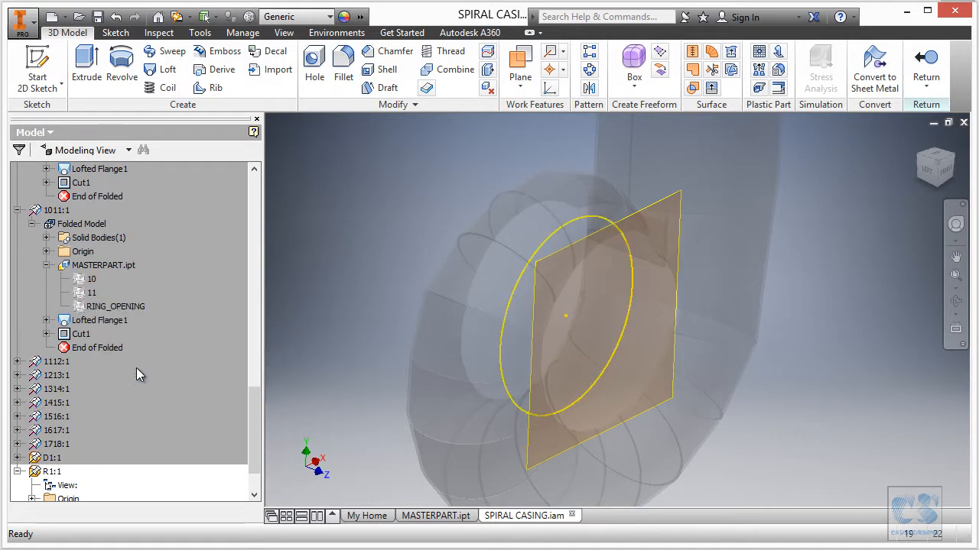
Hide the RING_OPENING sketch derived from MASTERPART.ipt in component 1112.
{"action": "scroll", "coordinate": [57, 321], "scroll_direction": "down", "scroll_amount": 2}
{"action": "left_click", "coordinate": [18, 306]}
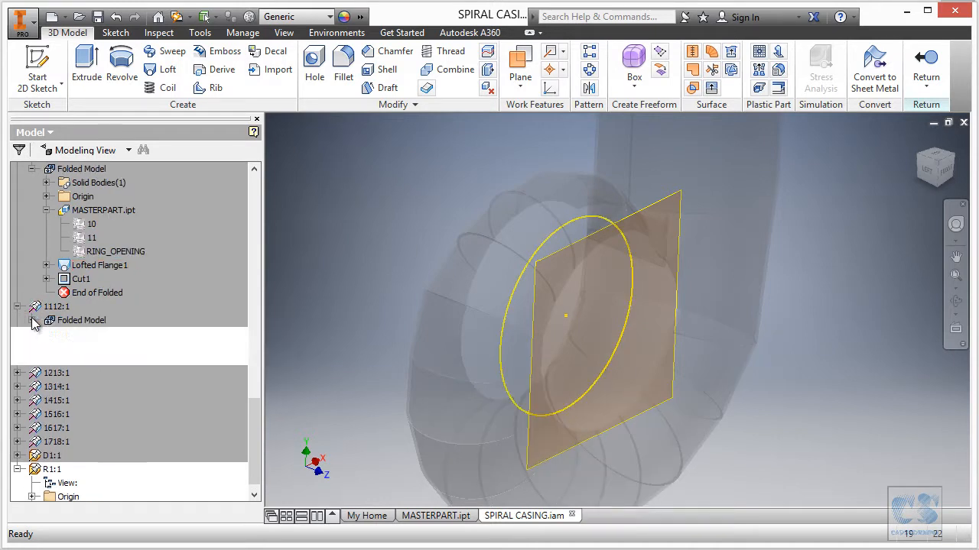
{"action": "left_click", "coordinate": [32, 321]}
{"action": "scroll", "coordinate": [38, 305], "scroll_direction": "down", "scroll_amount": 3}
{"action": "left_click", "coordinate": [46, 266]}
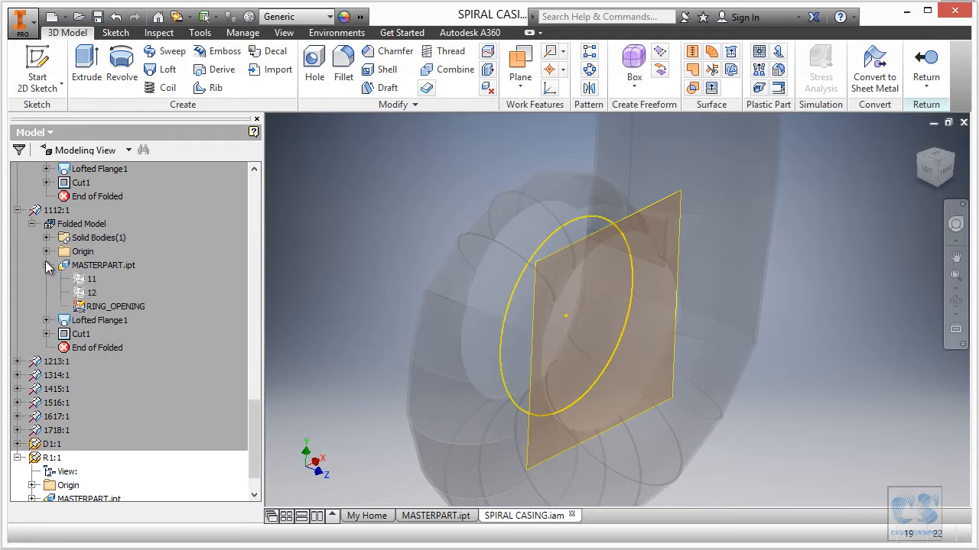
{"action": "right_click", "coordinate": [100, 305]}
{"action": "left_click", "coordinate": [126, 379]}
Hide the RING_OPENING sketch derived from MASTERPART.ipt in component 1213.
{"action": "scroll", "coordinate": [29, 325], "scroll_direction": "down", "scroll_amount": 1}
{"action": "left_click", "coordinate": [17, 321]}
{"action": "scroll", "coordinate": [49, 327], "scroll_direction": "down", "scroll_amount": 1}
{"action": "left_click", "coordinate": [31, 321]}
{"action": "scroll", "coordinate": [85, 330], "scroll_direction": "down", "scroll_amount": 2}
{"action": "left_click", "coordinate": [46, 279]}
{"action": "right_click", "coordinate": [102, 318]}
{"action": "left_click", "coordinate": [135, 386]}
Hide the RING_OPENING sketch derived from MASTERPART.ipt in component 1314.
{"action": "scroll", "coordinate": [23, 337], "scroll_direction": "down", "scroll_amount": 1}
{"action": "left_click", "coordinate": [18, 334]}
{"action": "left_click", "coordinate": [31, 348]}
{"action": "scroll", "coordinate": [68, 306], "scroll_direction": "down", "scroll_amount": 2}
{"action": "left_click", "coordinate": [46, 292]}
{"action": "right_click", "coordinate": [102, 334]}
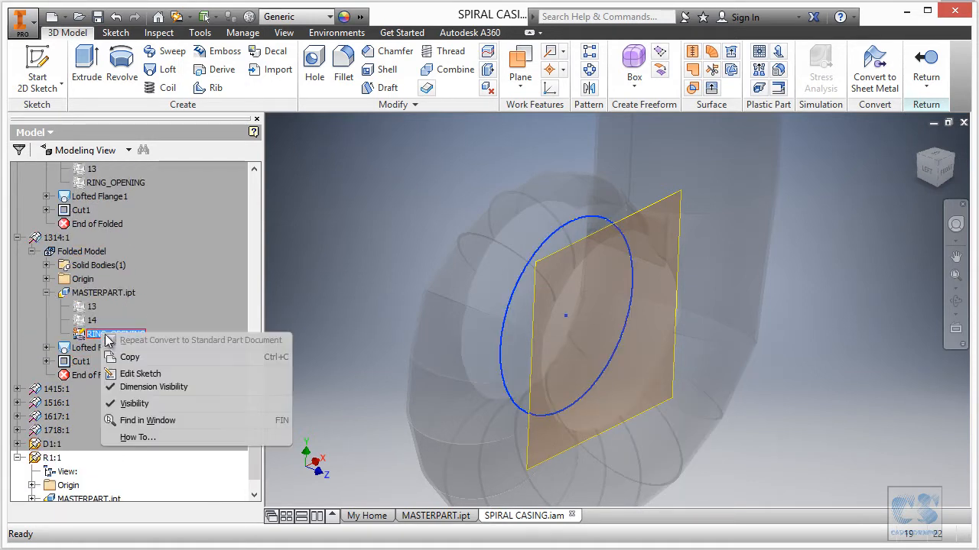
{"action": "left_click", "coordinate": [135, 404]}
Hide the RING_OPENING sketch derived from MASTERPART.ipt in component 1415.
{"action": "scroll", "coordinate": [31, 351], "scroll_direction": "down", "scroll_amount": 1}
{"action": "left_click", "coordinate": [17, 348]}
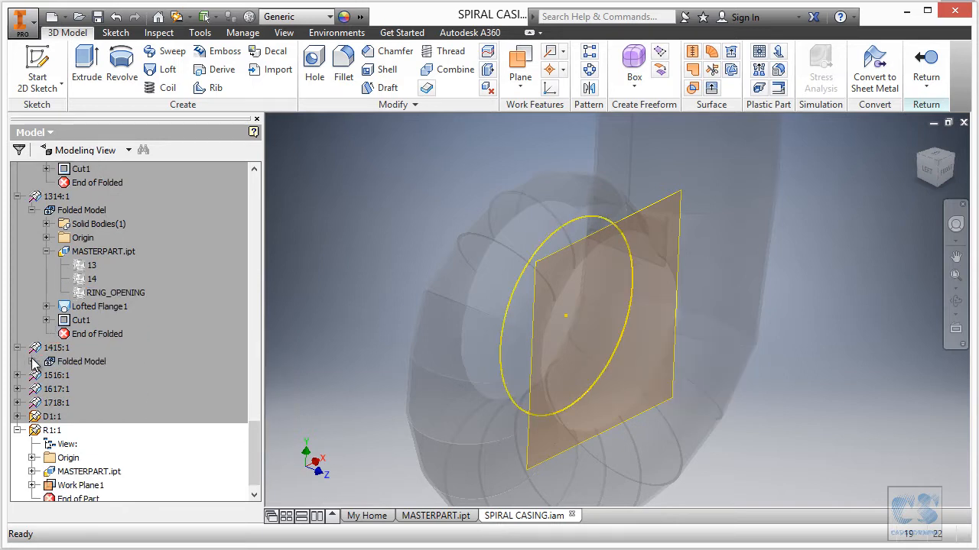
{"action": "left_click", "coordinate": [31, 362]}
{"action": "scroll", "coordinate": [35, 359], "scroll_direction": "down", "scroll_amount": 2}
{"action": "left_click", "coordinate": [46, 307]}
{"action": "scroll", "coordinate": [61, 306], "scroll_direction": "down", "scroll_amount": 1}
{"action": "left_click", "coordinate": [112, 308]}
{"action": "right_click", "coordinate": [113, 308]}
{"action": "left_click", "coordinate": [113, 376]}
Hide the RING_OPENING sketch derived from MASTERPART.ipt in component 1516.
{"action": "left_click", "coordinate": [18, 362]}
{"action": "left_click", "coordinate": [31, 376]}
{"action": "scroll", "coordinate": [35, 359], "scroll_direction": "down", "scroll_amount": 3}
{"action": "left_click", "coordinate": [47, 321]}
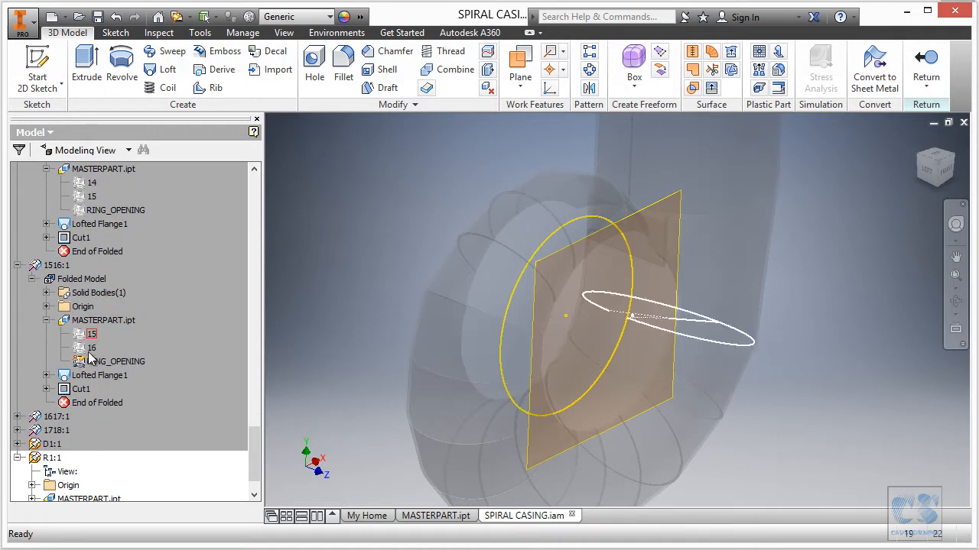
{"action": "right_click", "coordinate": [90, 361]}
{"action": "left_click", "coordinate": [115, 432]}
Hide the RING_OPENING sketch derived from MASTERPART.ipt in component 1617.
{"action": "scroll", "coordinate": [101, 321], "scroll_direction": "down", "scroll_amount": 1}
{"action": "left_click", "coordinate": [18, 376]}
{"action": "left_click", "coordinate": [31, 390]}
{"action": "scroll", "coordinate": [78, 367], "scroll_direction": "down", "scroll_amount": 2}
{"action": "left_click", "coordinate": [47, 334]}
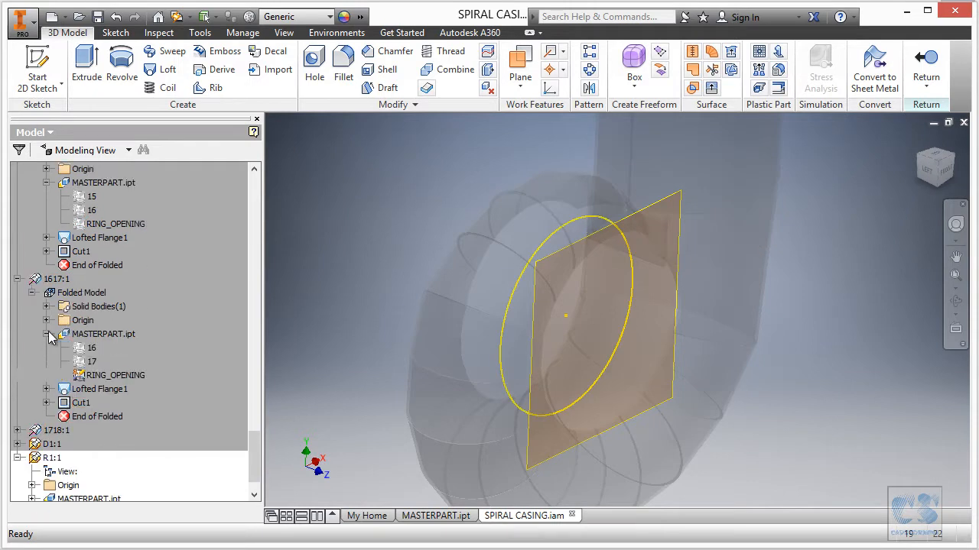
{"action": "right_click", "coordinate": [105, 374]}
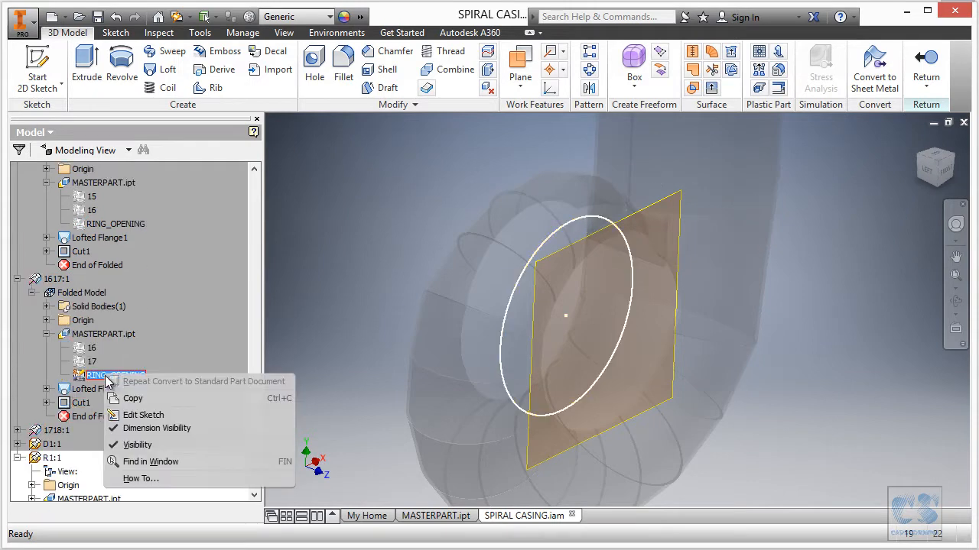
{"action": "left_click", "coordinate": [136, 446]}
Expand component 1718 down to its MASTERPART.ipt reference and check it for a derived RING_OPENING sketch.
{"action": "scroll", "coordinate": [92, 367], "scroll_direction": "down", "scroll_amount": 1}
{"action": "left_click", "coordinate": [18, 390]}
{"action": "left_click", "coordinate": [31, 403]}
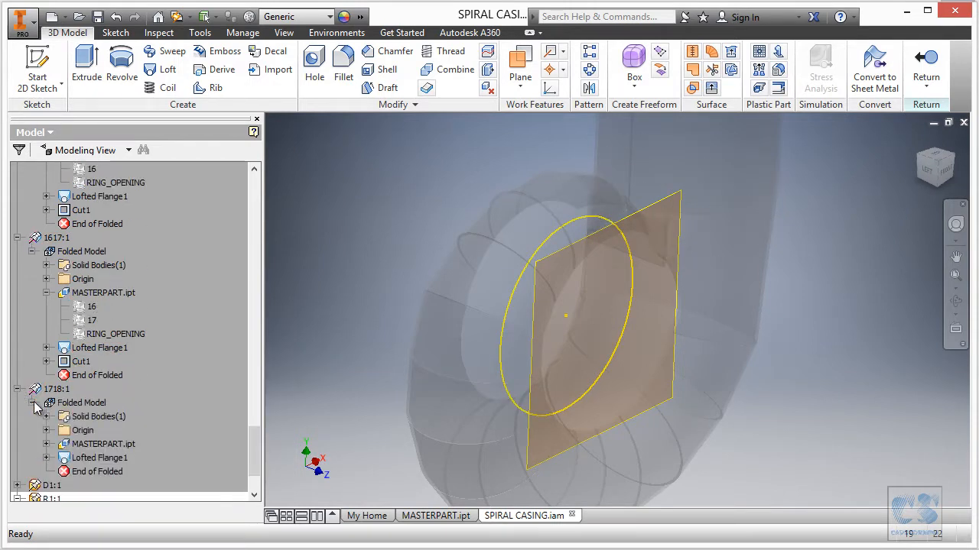
{"action": "scroll", "coordinate": [46, 406], "scroll_direction": "down", "scroll_amount": 2}
{"action": "left_click", "coordinate": [47, 362]}
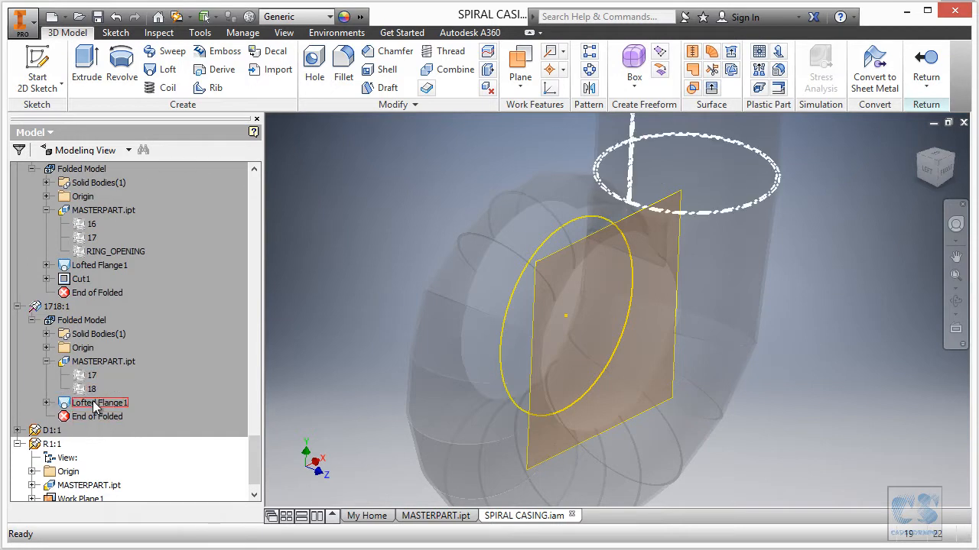
Collapse all the expanded casing segment components in the model tree, working back from 1718 to the first segments.
{"action": "left_click", "coordinate": [17, 307]}
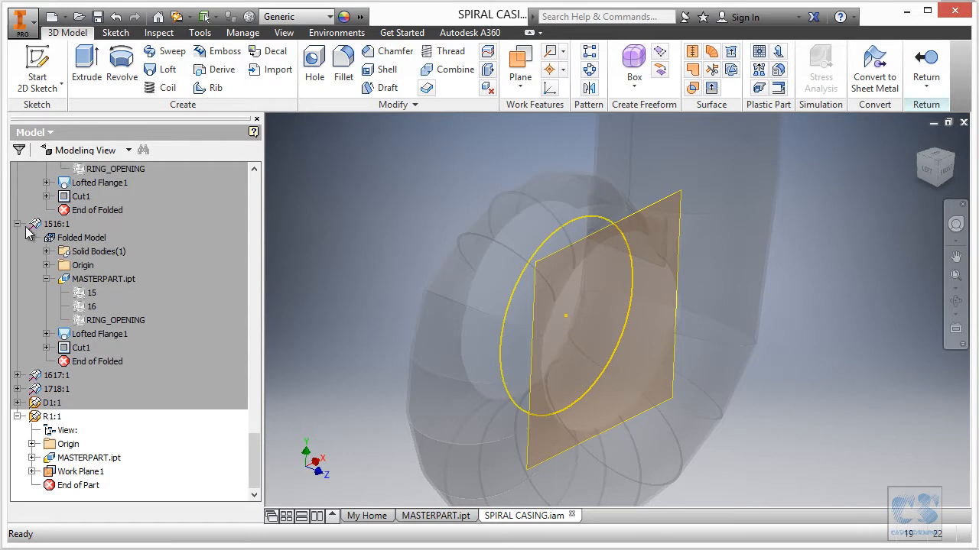
{"action": "left_click", "coordinate": [18, 238]}
{"action": "left_click", "coordinate": [17, 266]}
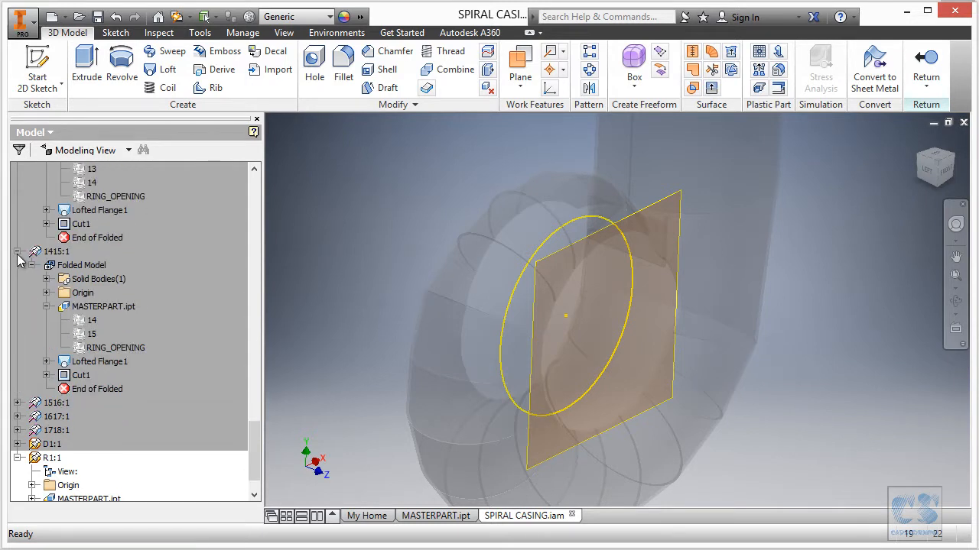
{"action": "left_click", "coordinate": [18, 253]}
{"action": "left_click", "coordinate": [18, 320]}
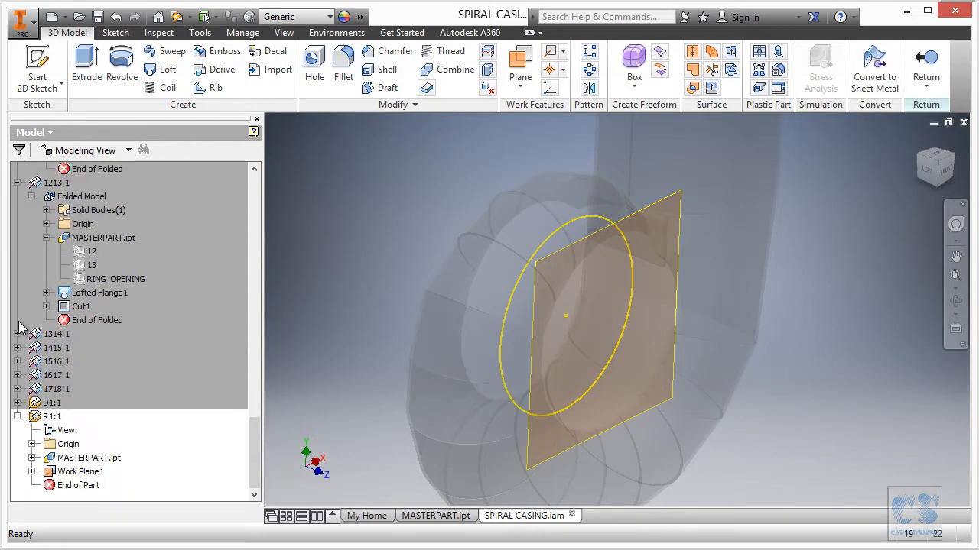
{"action": "left_click", "coordinate": [20, 306]}
{"action": "scroll", "coordinate": [20, 271], "scroll_direction": "up", "scroll_amount": 3}
{"action": "left_click", "coordinate": [19, 294]}
{"action": "scroll", "coordinate": [21, 286], "scroll_direction": "up", "scroll_amount": 4}
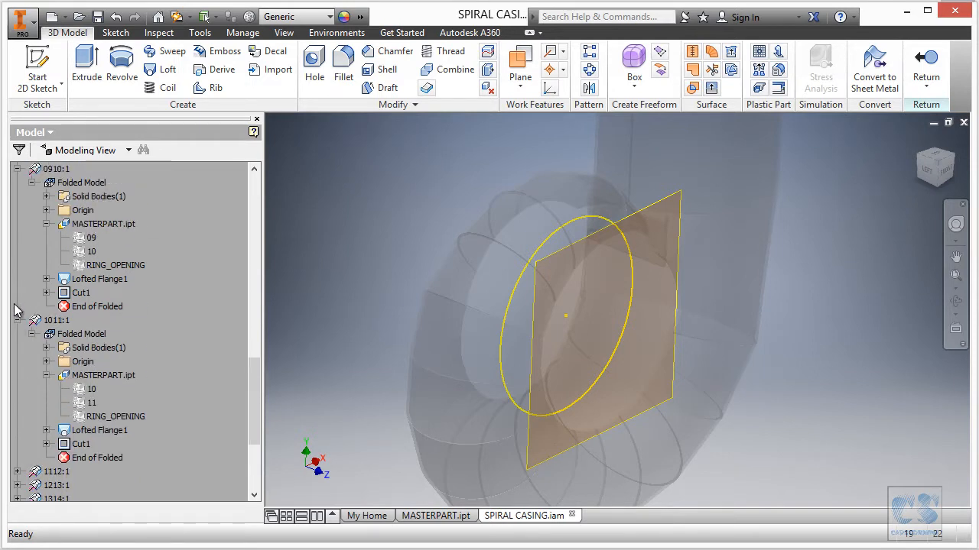
{"action": "left_click", "coordinate": [18, 320]}
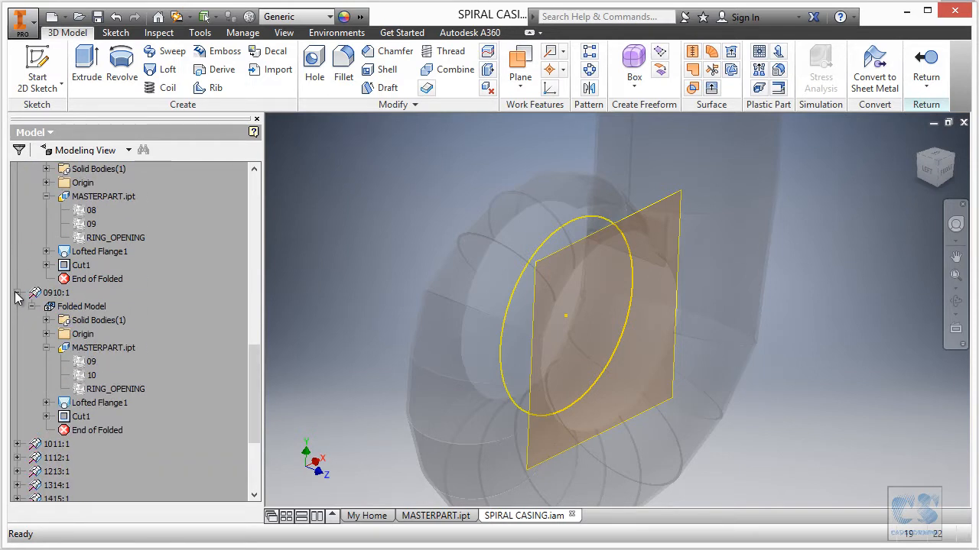
{"action": "left_click", "coordinate": [17, 292]}
{"action": "left_click", "coordinate": [18, 265]}
{"action": "scroll", "coordinate": [18, 266], "scroll_direction": "up", "scroll_amount": 4}
{"action": "left_click", "coordinate": [18, 279]}
{"action": "left_click", "coordinate": [18, 251]}
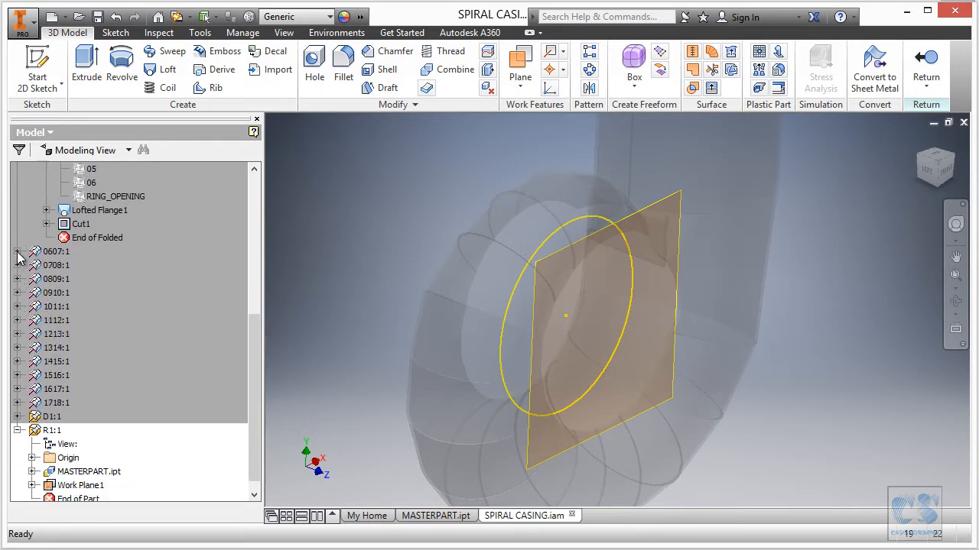
{"action": "left_click", "coordinate": [17, 224]}
{"action": "left_click", "coordinate": [17, 238]}
{"action": "scroll", "coordinate": [123, 266], "scroll_direction": "down", "scroll_amount": 1}
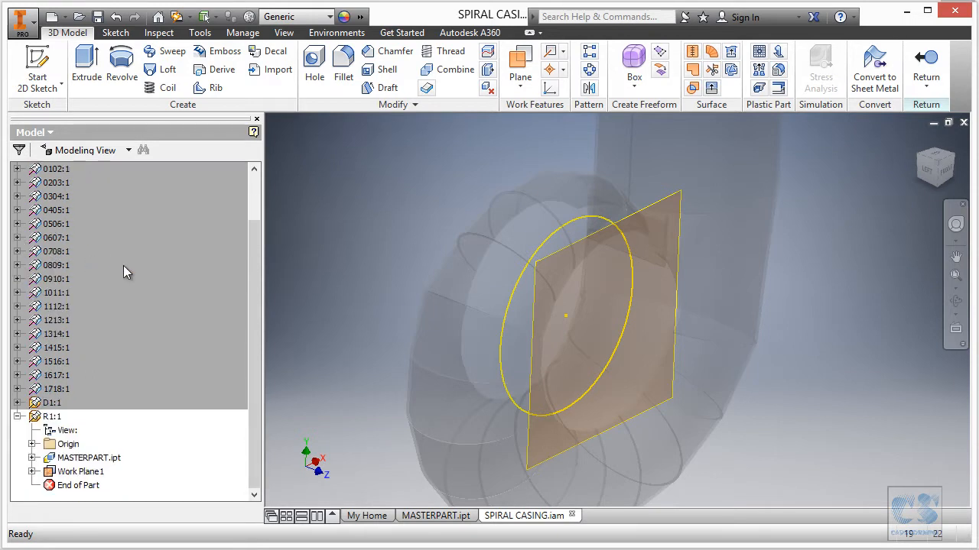
Switch the visibility of R1's derived RING_OPENING sketch off and back on to identify its circle.
{"action": "left_click", "coordinate": [31, 458]}
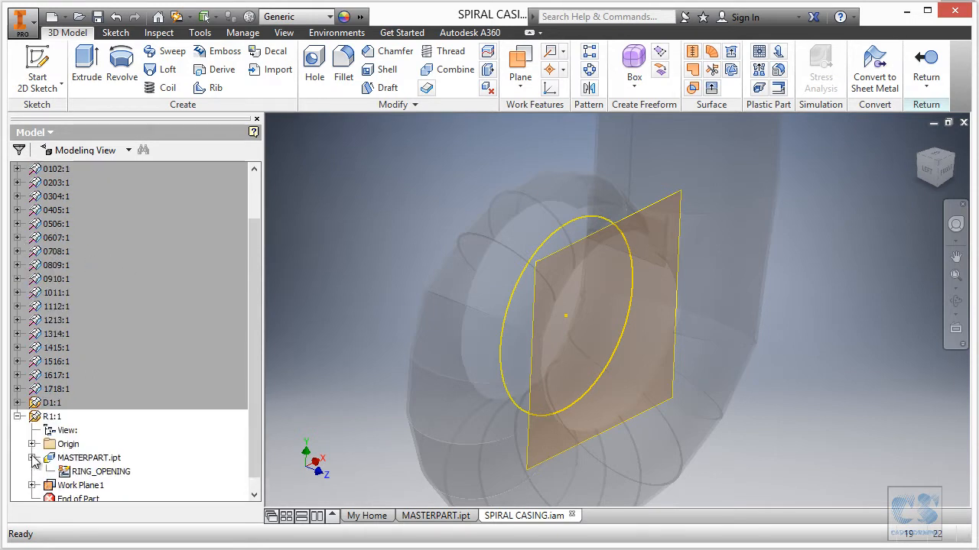
{"action": "right_click", "coordinate": [111, 474]}
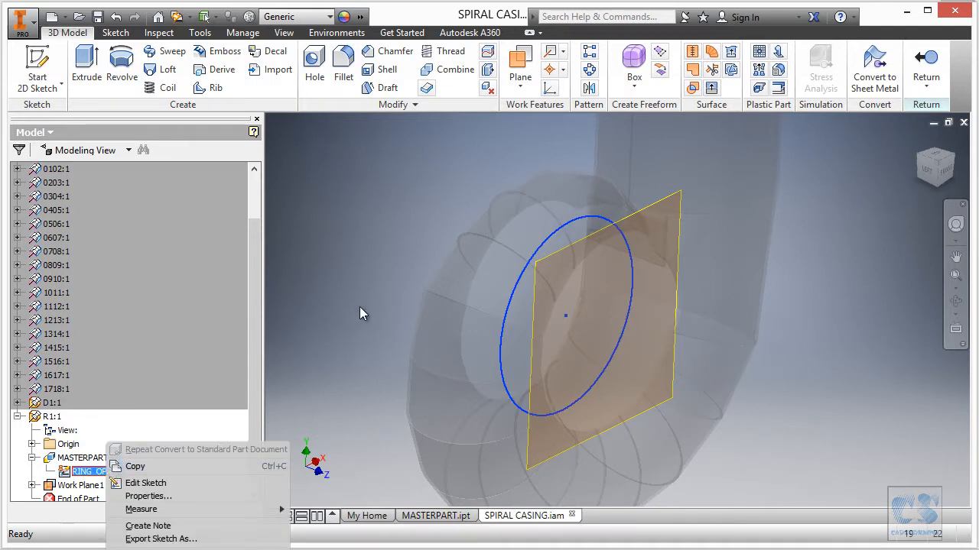
{"action": "left_click", "coordinate": [323, 265]}
{"action": "right_click", "coordinate": [321, 262]}
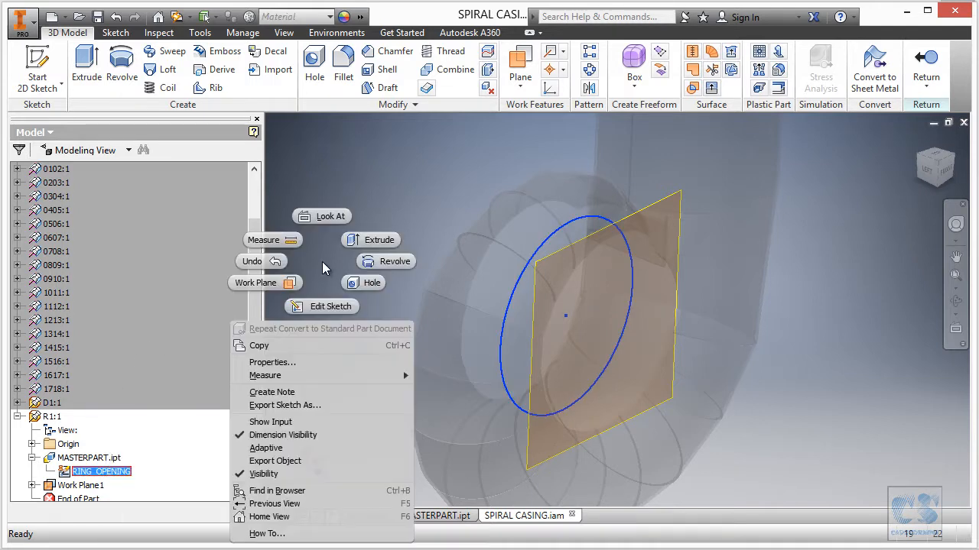
{"action": "left_click", "coordinate": [272, 473]}
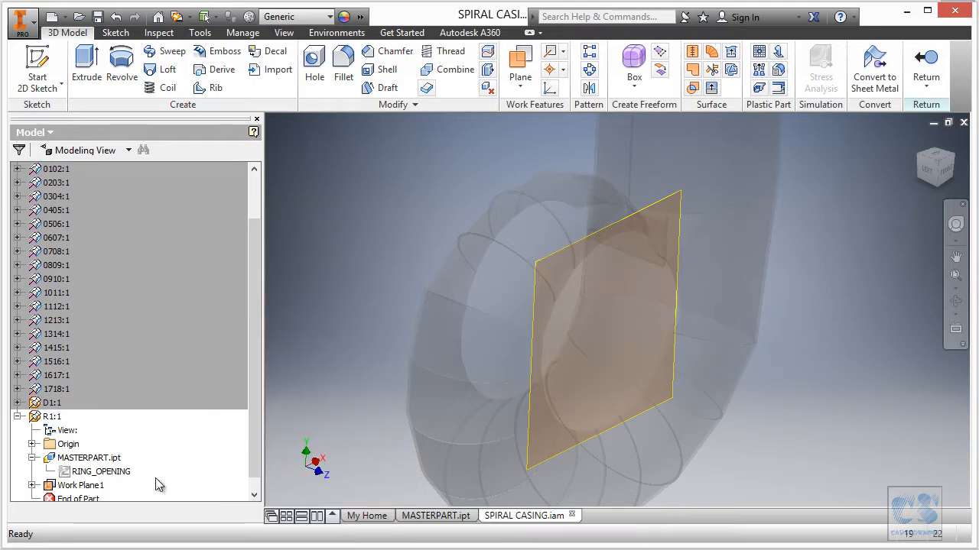
{"action": "right_click", "coordinate": [310, 336]}
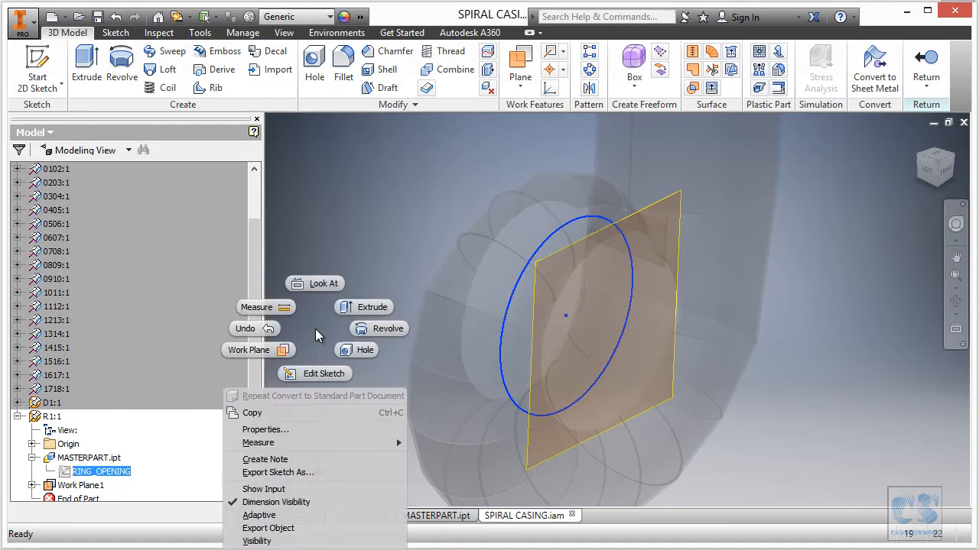
{"action": "left_click", "coordinate": [264, 539]}
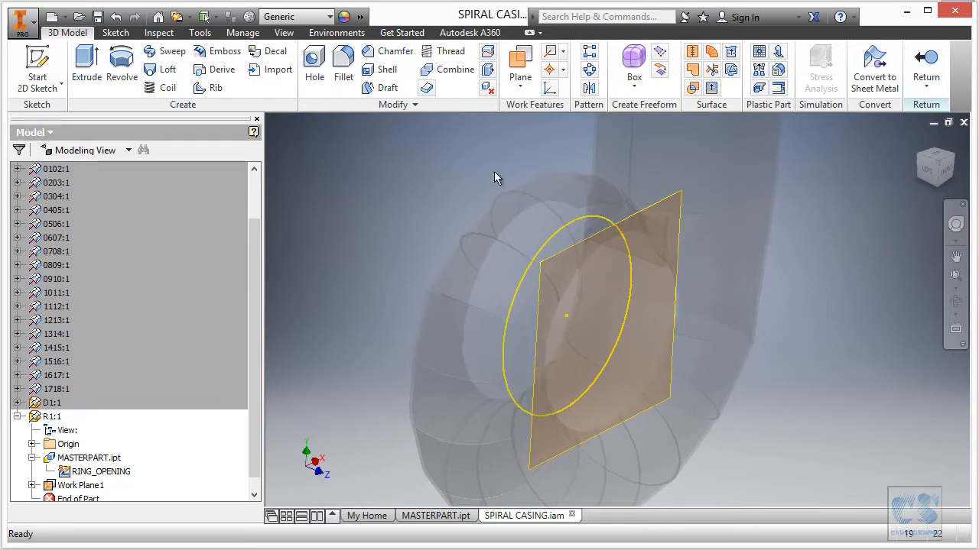
Start a sketch on R1's Work Plane1 and project the RING_OPENING circle into it.
{"action": "left_click", "coordinate": [654, 209]}
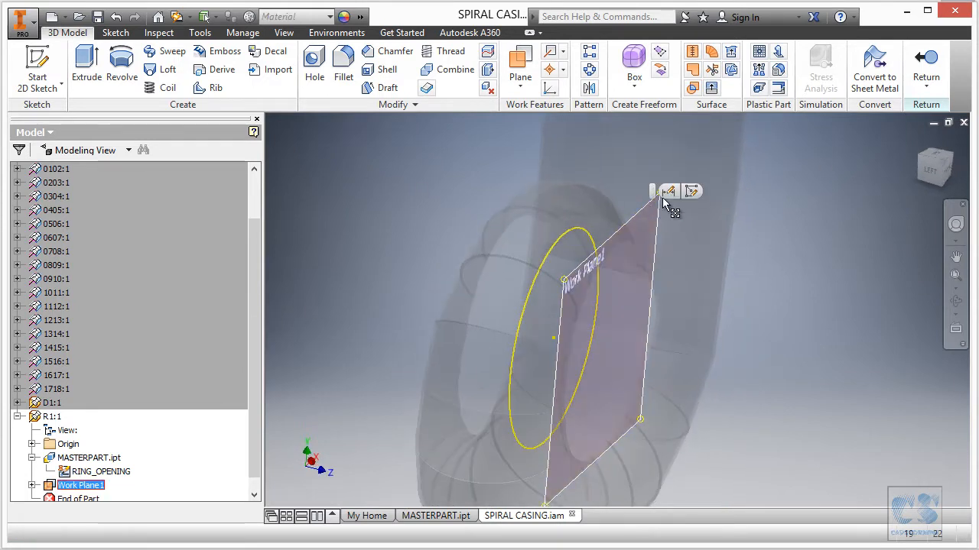
{"action": "key", "text": "s"}
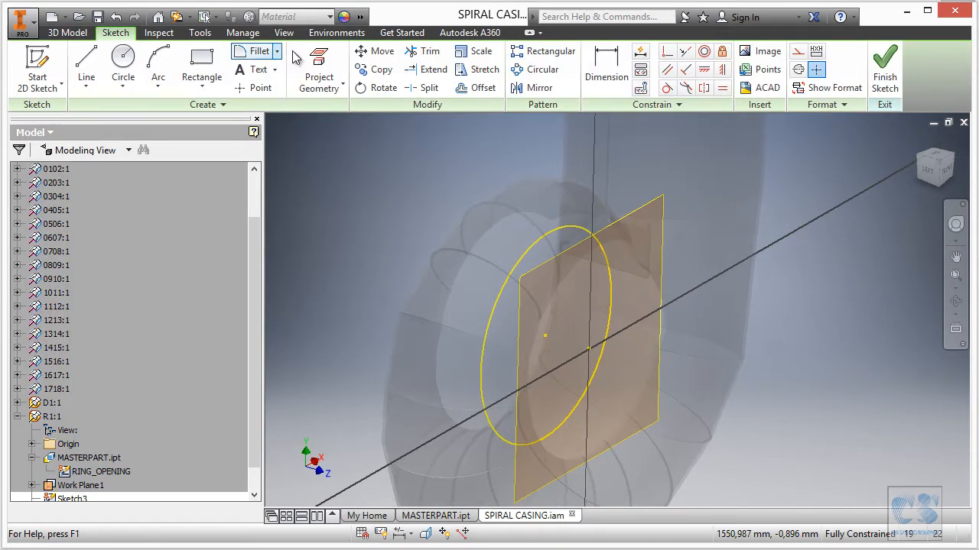
{"action": "left_click", "coordinate": [319, 69]}
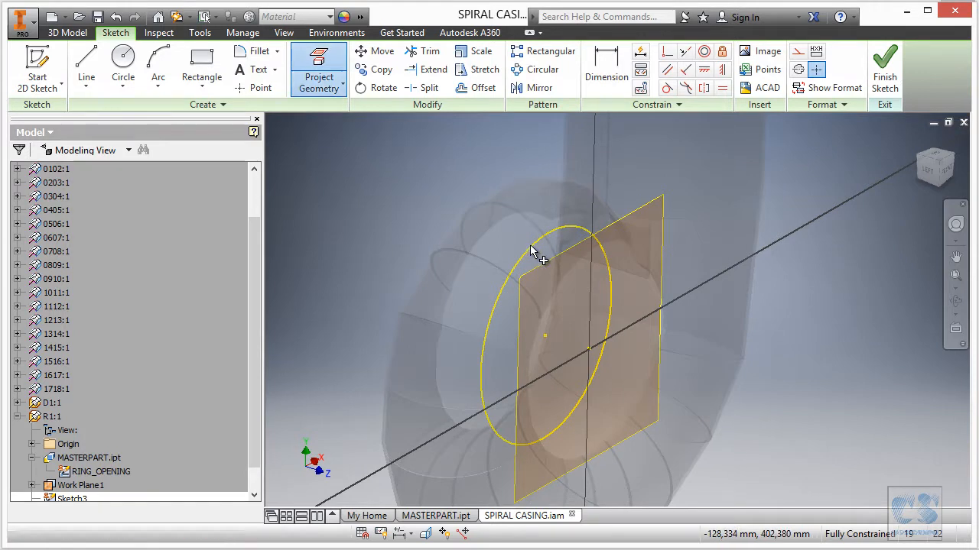
{"action": "left_click", "coordinate": [526, 244]}
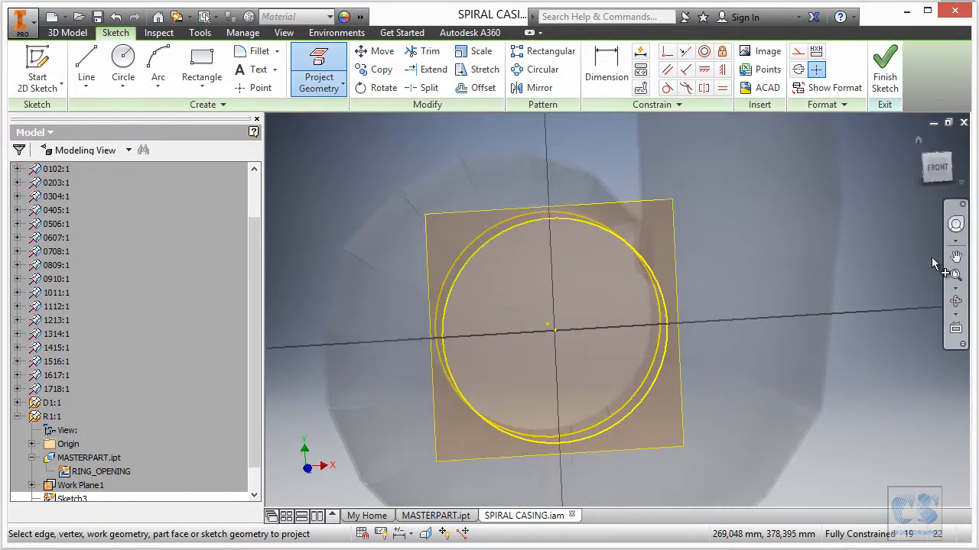
Draw a 690 mm diameter circle concentric with the projected circle and finish the sketch.
{"action": "mouse_move", "coordinate": [812, 258]}
{"action": "middle_mouse_down", "text": "shift"}
{"action": "mouse_move", "coordinate": [673, 171]}
{"action": "mouse_move", "coordinate": [581, 145]}
{"action": "middle_mouse_up", "text": "shift"}
{"action": "middle_click_drag", "start_coordinate": [231, 71], "coordinate": [175, 61], "text": "shift"}
{"action": "left_click", "coordinate": [124, 62]}
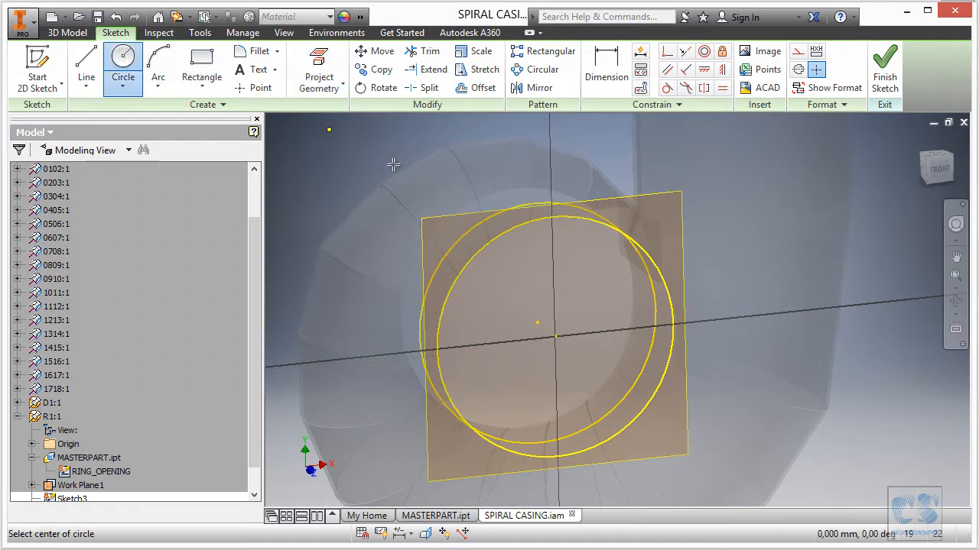
{"action": "left_click", "coordinate": [556, 337]}
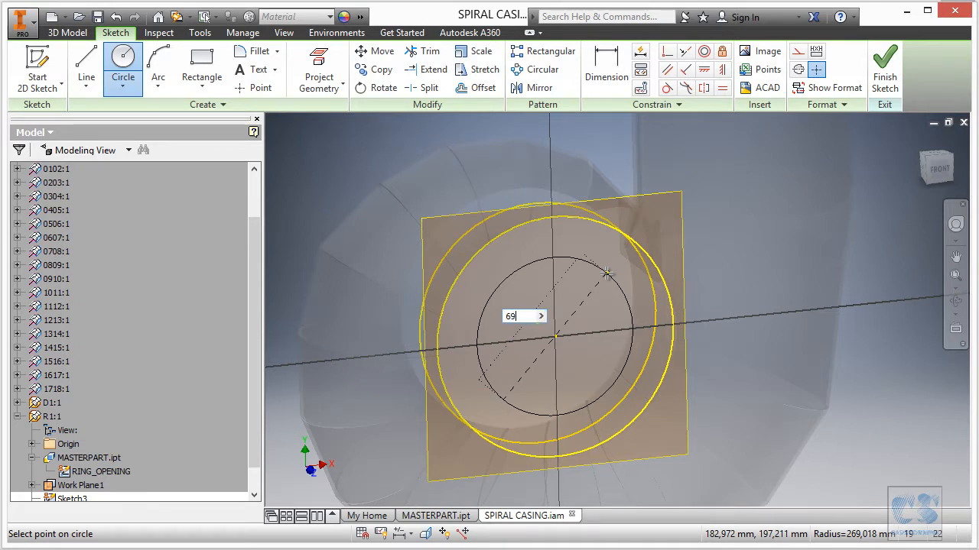
{"action": "key", "text": "Return"}
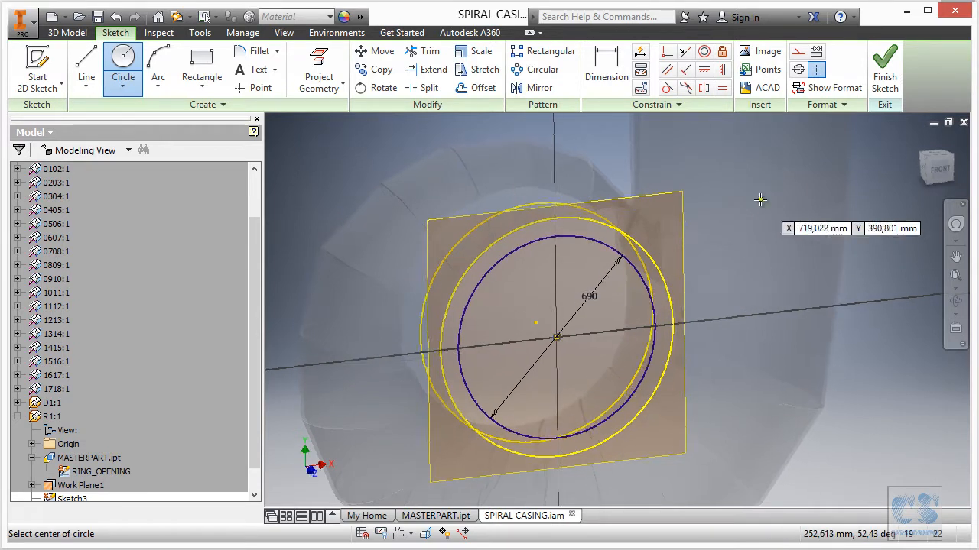
{"action": "left_click", "coordinate": [885, 76]}
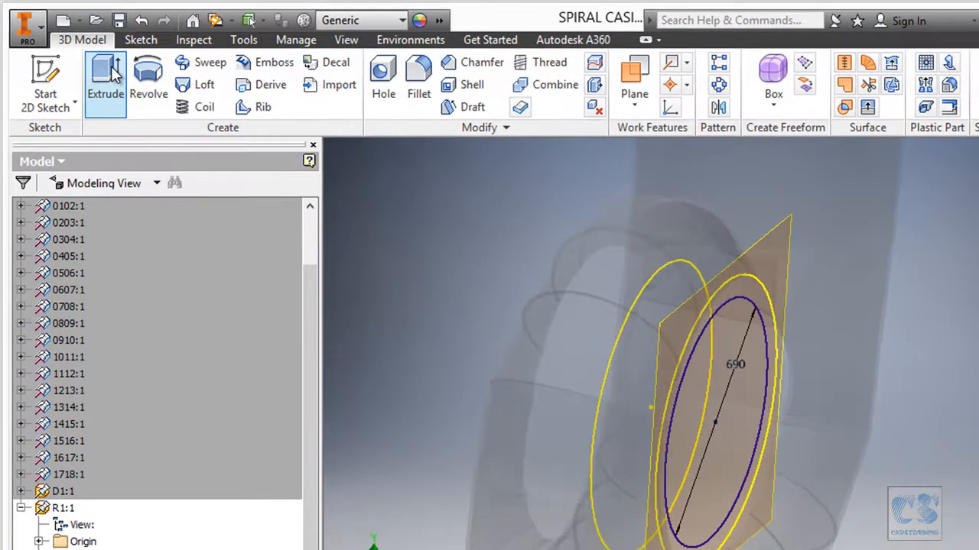
Extrude the ring profile between the two circles by 35 mm.
{"action": "left_click", "coordinate": [111, 66]}
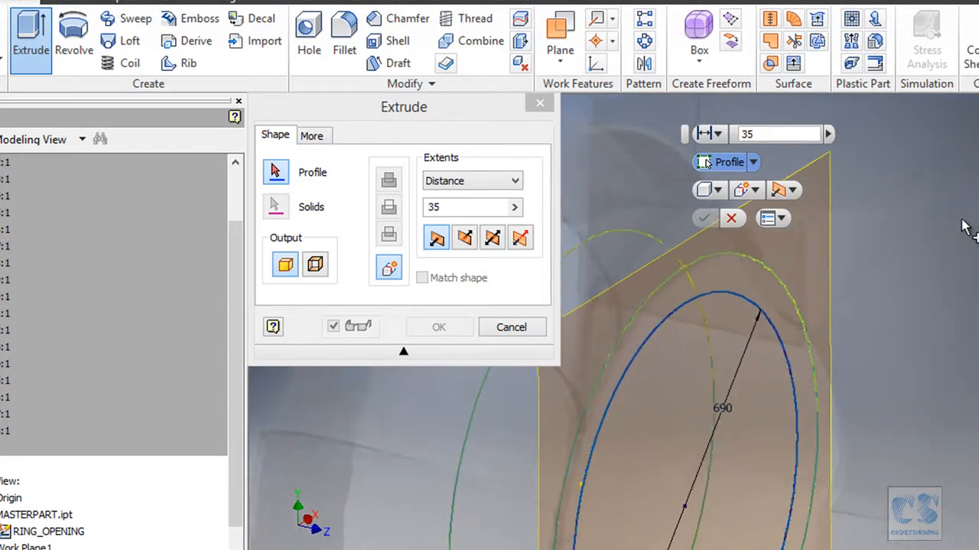
{"action": "left_click", "coordinate": [790, 311]}
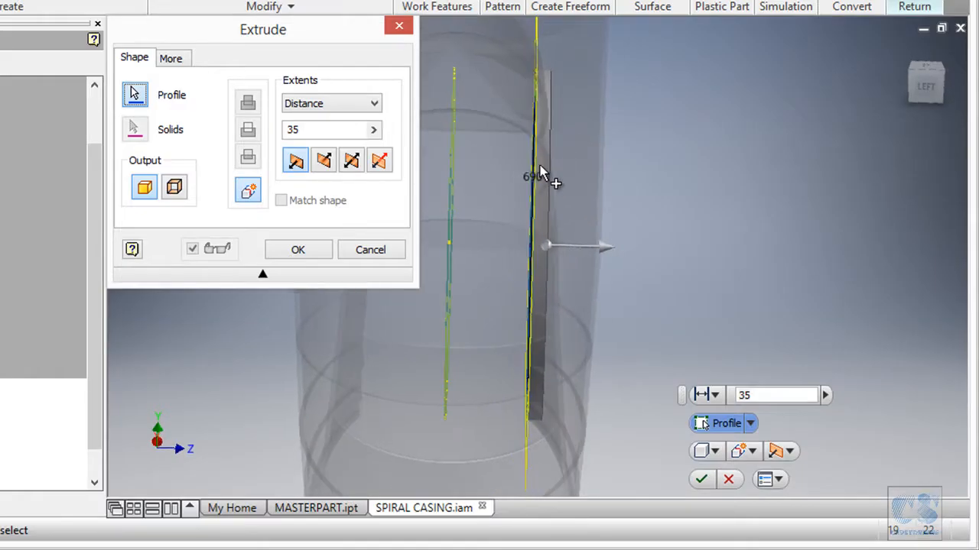
{"action": "left_click", "coordinate": [309, 250]}
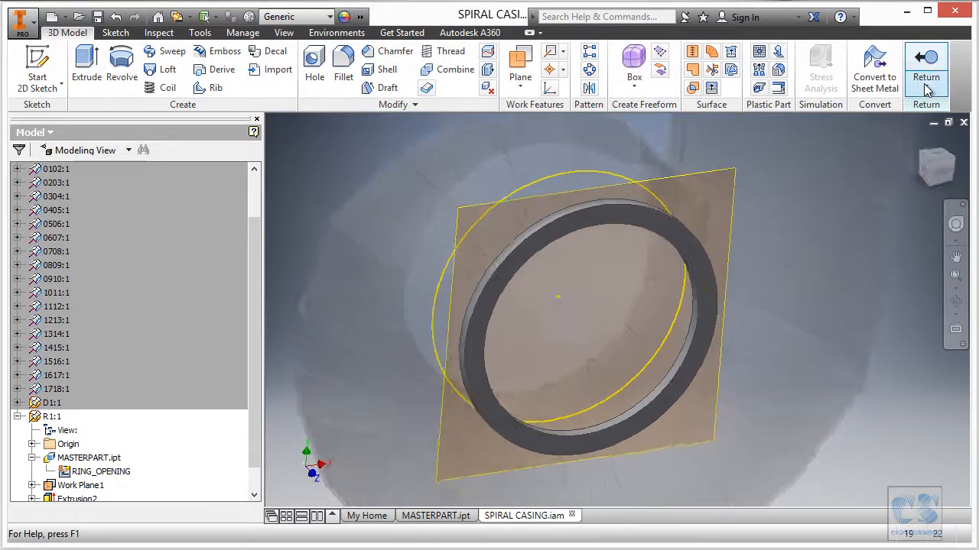
Return to the assembly, hide R1's Work Plane1 and collapse R1 in the model tree.
{"action": "left_click", "coordinate": [926, 67]}
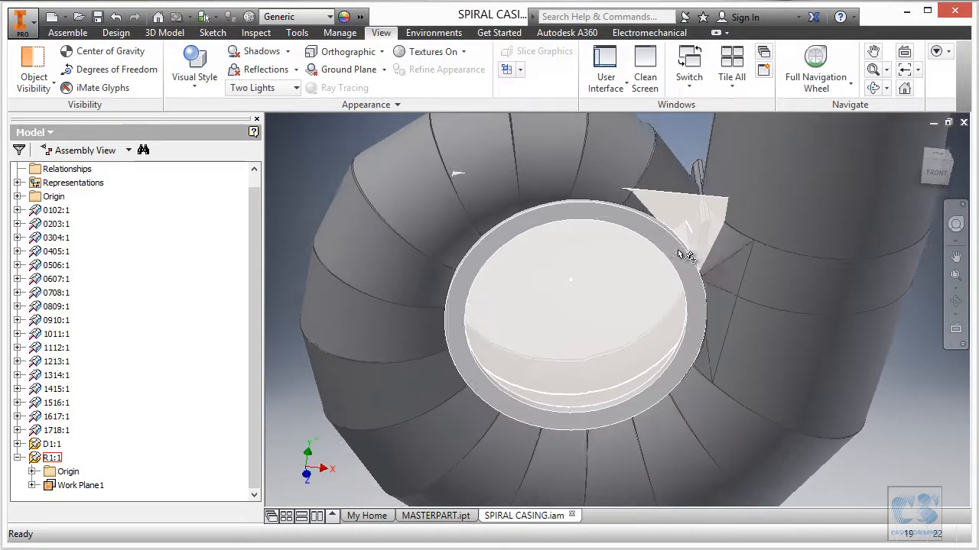
{"action": "left_click", "coordinate": [80, 485]}
{"action": "right_click", "coordinate": [89, 483]}
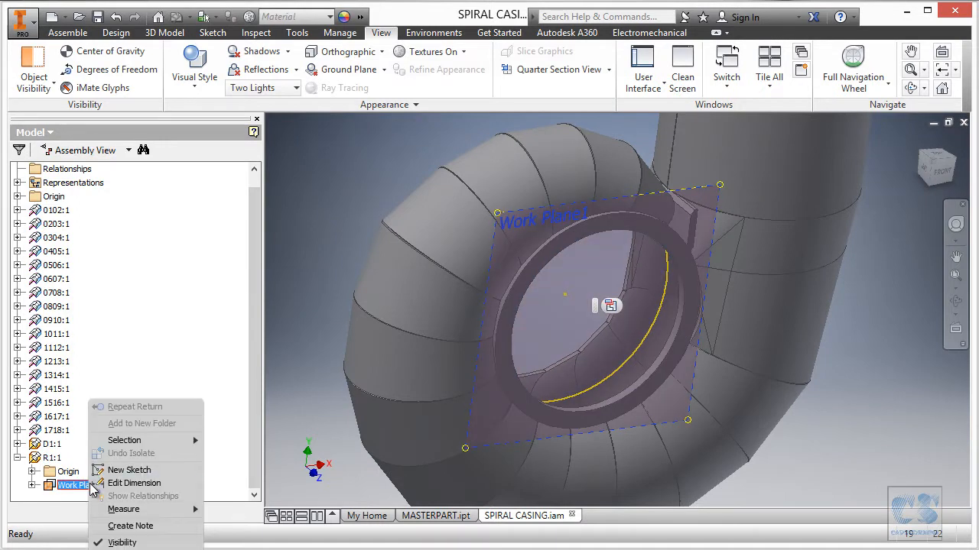
{"action": "left_click", "coordinate": [122, 543]}
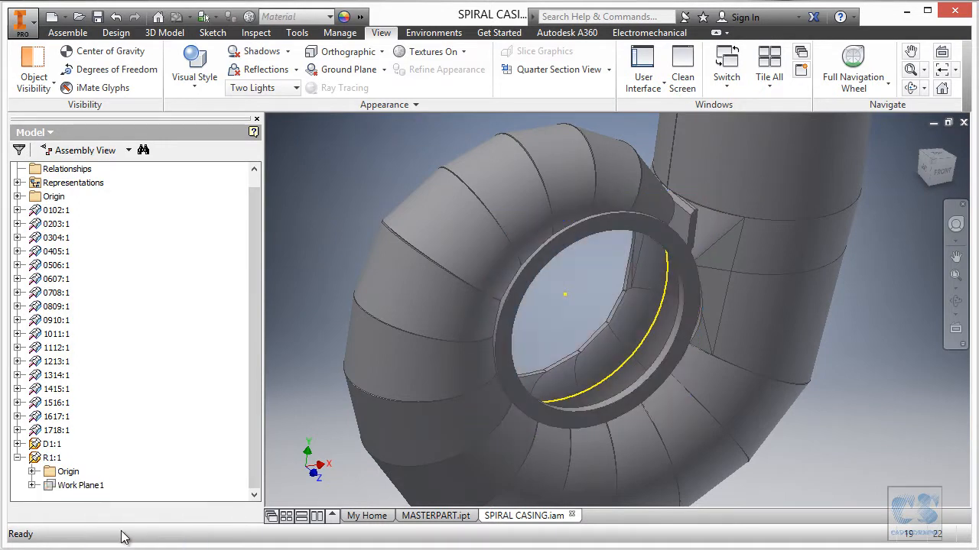
{"action": "left_click", "coordinate": [18, 458]}
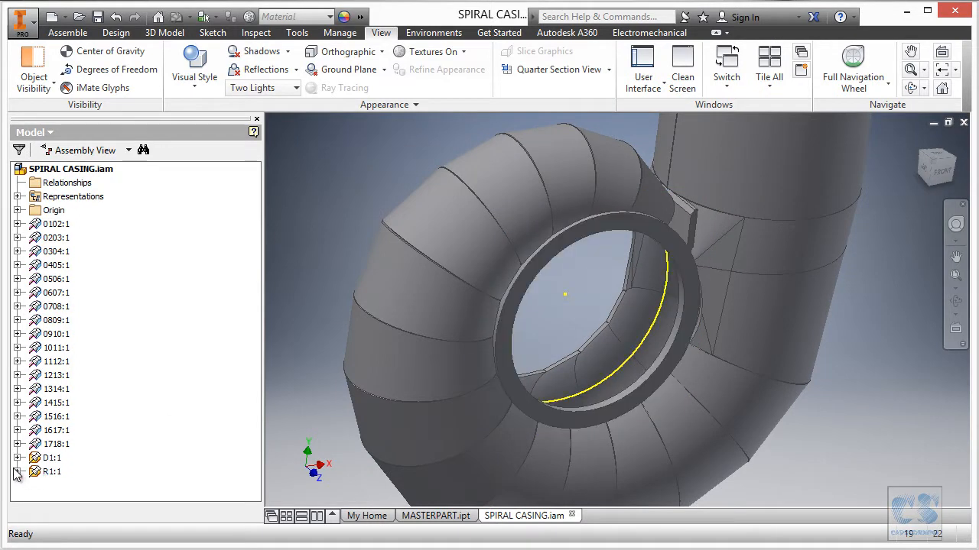
Open R1 for editing, hide the RING_OPENING sketch under its MASTERPART.ipt feature, and return to the assembly.
{"action": "left_click", "coordinate": [17, 472]}
{"action": "left_click", "coordinate": [32, 472]}
{"action": "double_click", "coordinate": [49, 362]}
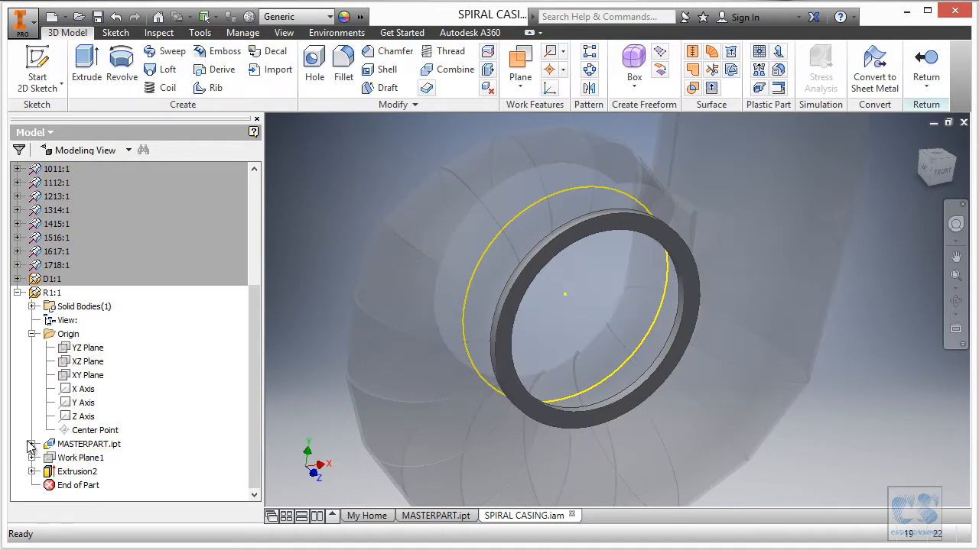
{"action": "left_click", "coordinate": [32, 445]}
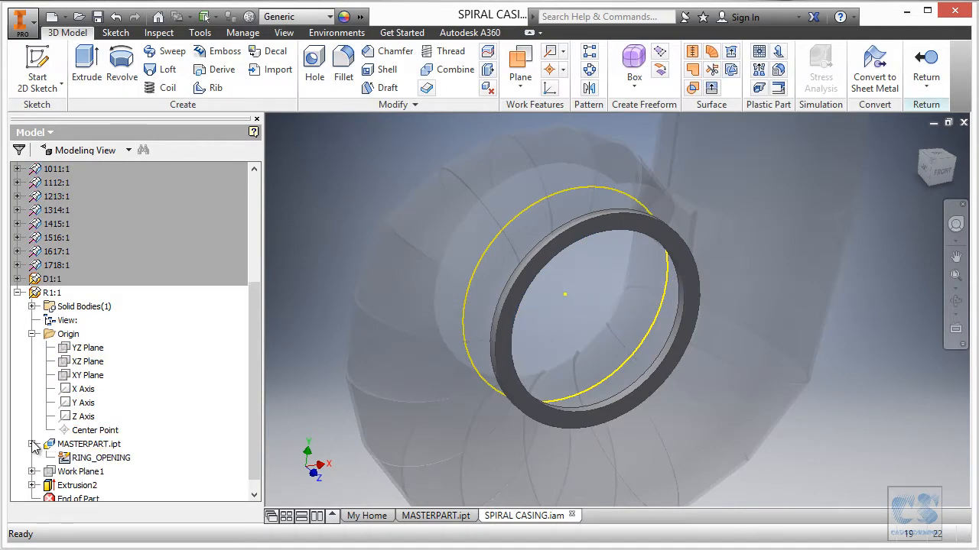
{"action": "left_click", "coordinate": [91, 458]}
{"action": "right_click", "coordinate": [91, 459]}
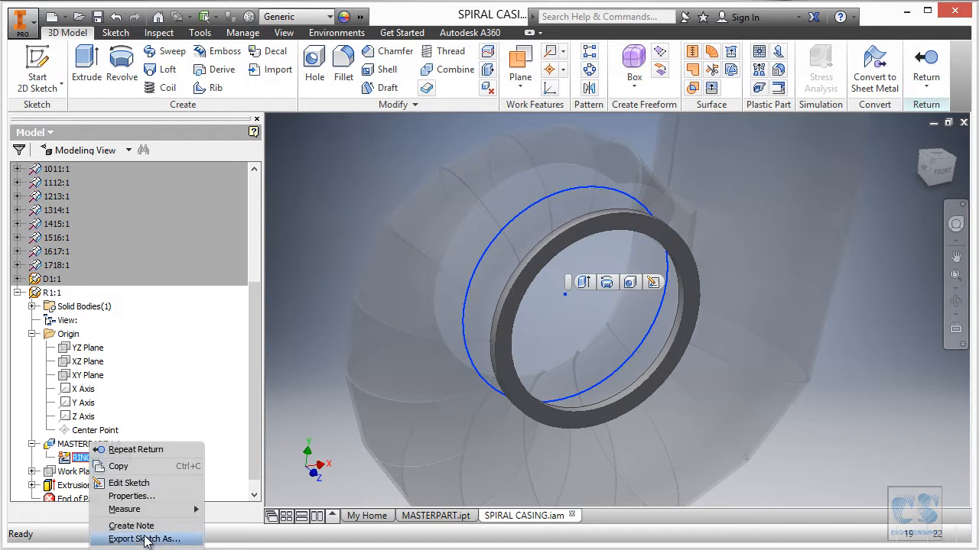
{"action": "right_click", "coordinate": [322, 253]}
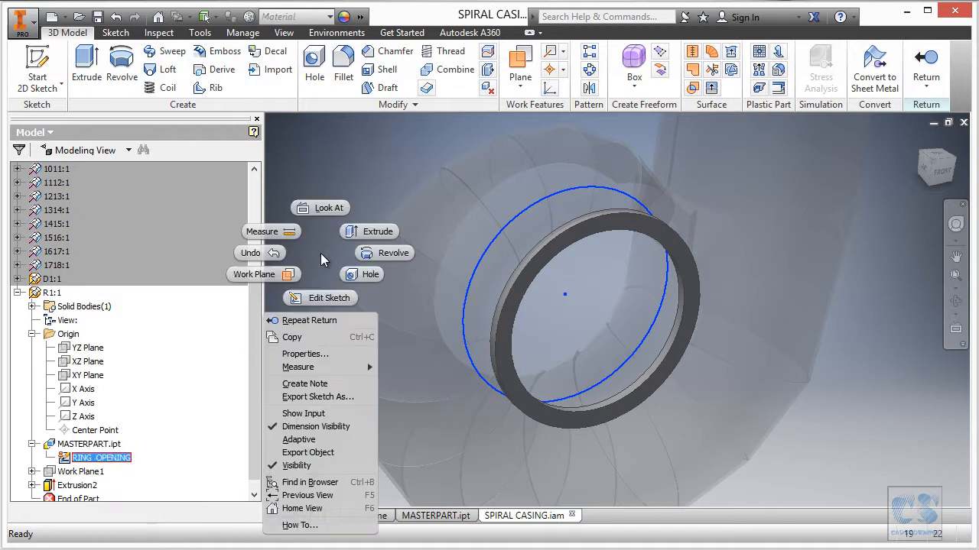
{"action": "left_click", "coordinate": [307, 472]}
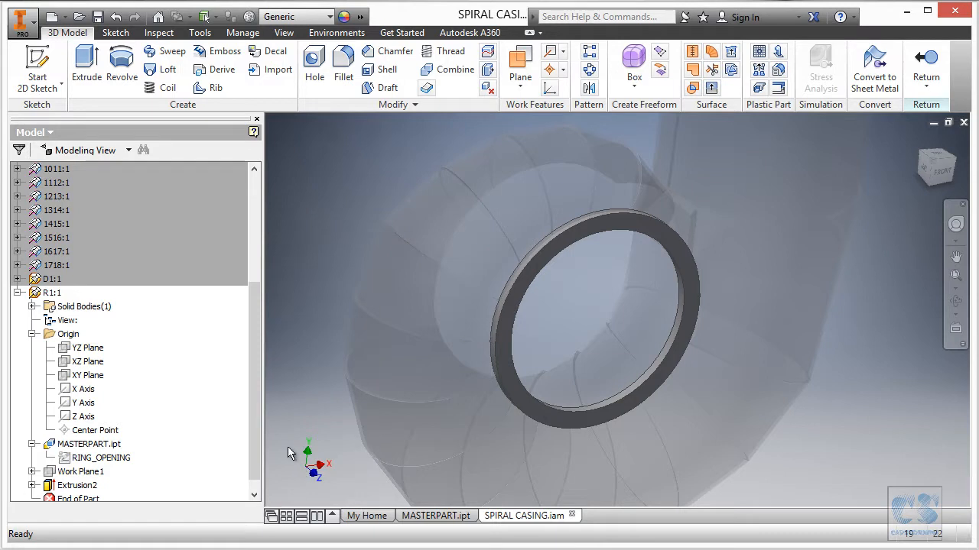
{"action": "left_click", "coordinate": [18, 293]}
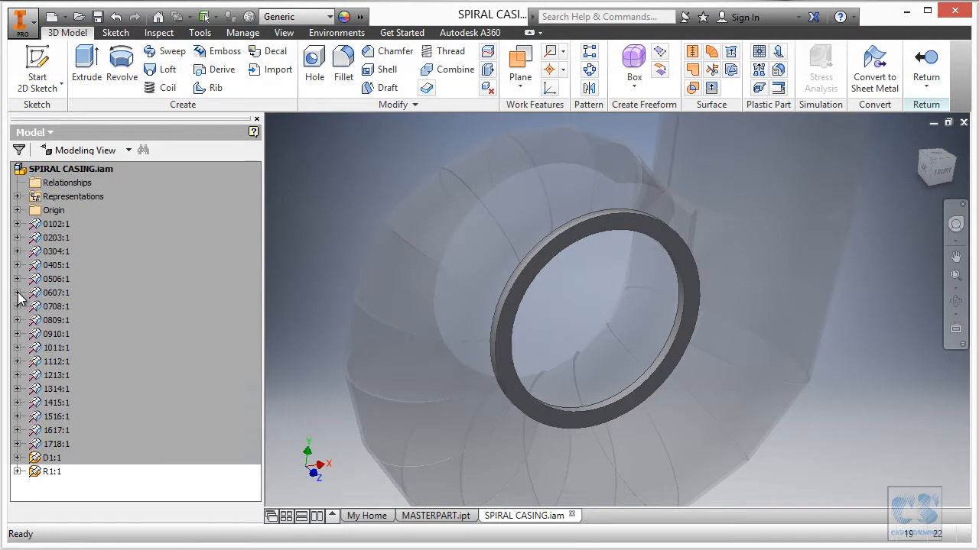
{"action": "left_click", "coordinate": [926, 65]}
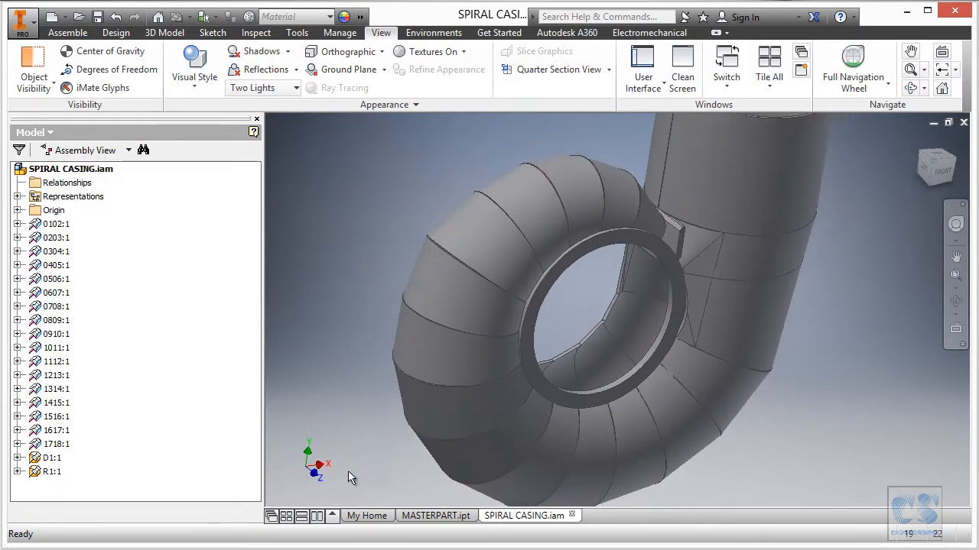
Start the Make Part command from MASTERPART.ipt and include the RING_OPENING sketch in the derived part.
{"action": "left_click", "coordinate": [435, 516]}
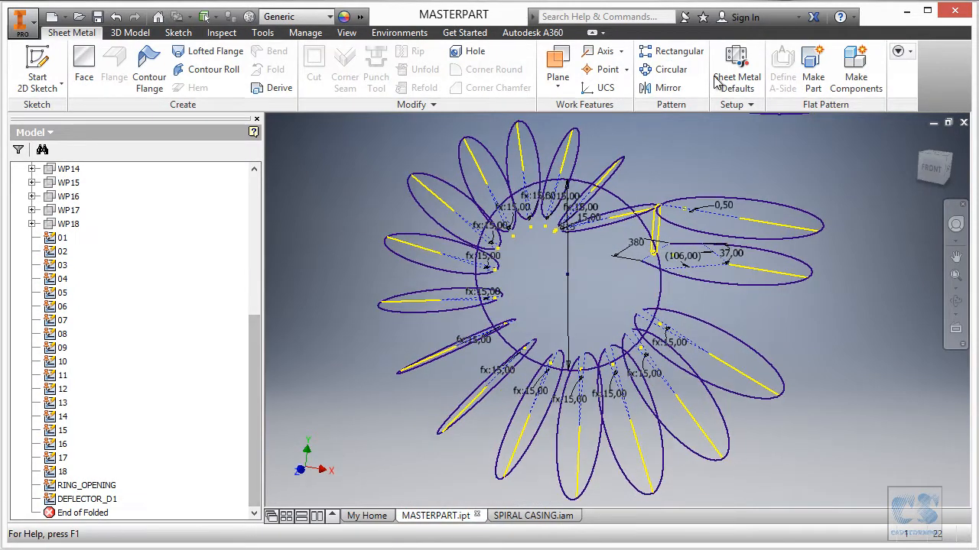
{"action": "left_click", "coordinate": [813, 65]}
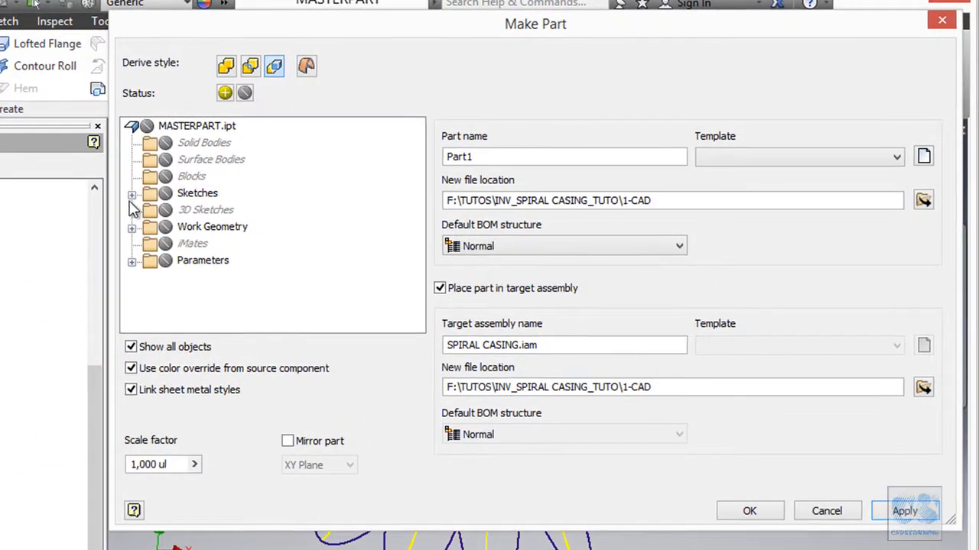
{"action": "left_click", "coordinate": [133, 194]}
{"action": "scroll", "coordinate": [210, 243], "scroll_direction": "down", "scroll_amount": 5}
{"action": "left_click", "coordinate": [182, 228]}
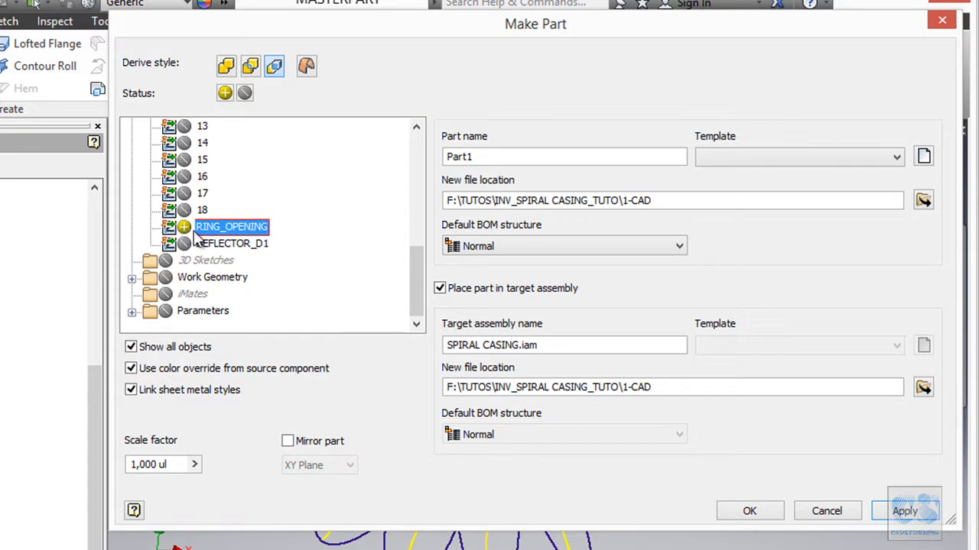
Include the Defector_length model parameter in the derived part.
{"action": "left_click", "coordinate": [132, 311]}
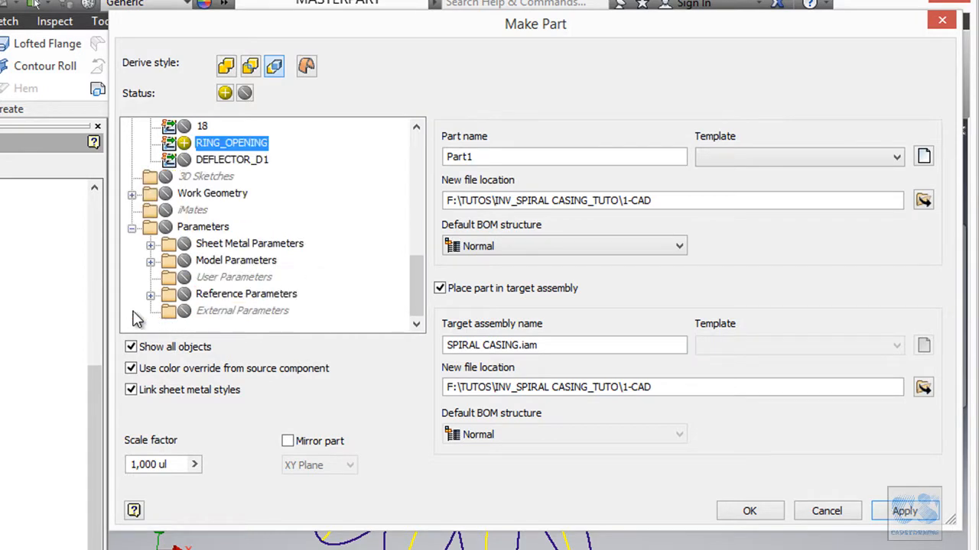
{"action": "left_click", "coordinate": [150, 261]}
{"action": "scroll", "coordinate": [284, 270], "scroll_direction": "down", "scroll_amount": 20}
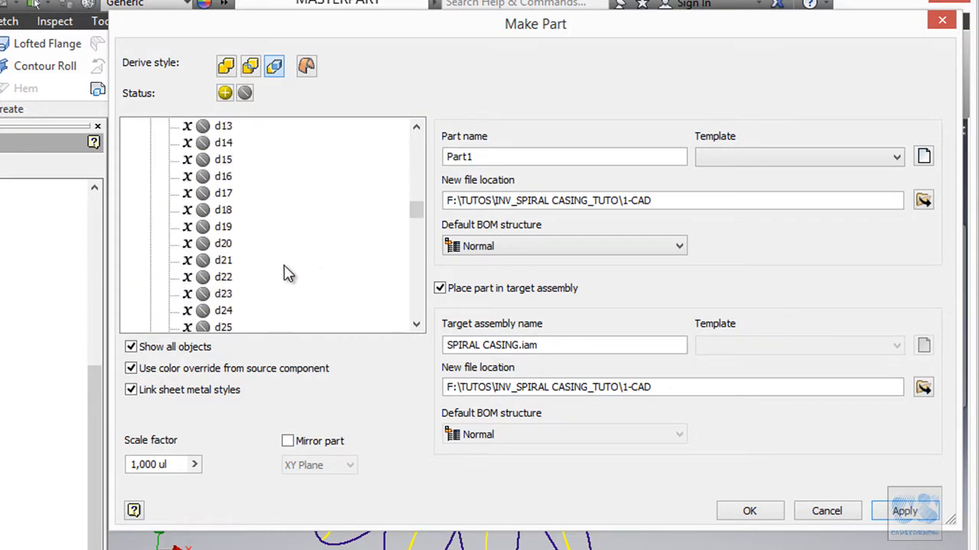
{"action": "scroll", "coordinate": [291, 269], "scroll_direction": "down", "scroll_amount": 7}
{"action": "scroll", "coordinate": [280, 255], "scroll_direction": "up", "scroll_amount": 2}
{"action": "scroll", "coordinate": [263, 258], "scroll_direction": "down", "scroll_amount": 6}
Name the part R2, use the Standard (mm).ipt template, unlink the sheet metal styles and create the part in SPIRAL CASING.iam.
{"action": "double_click", "coordinate": [526, 156]}
{"action": "type", "text": "R2"}
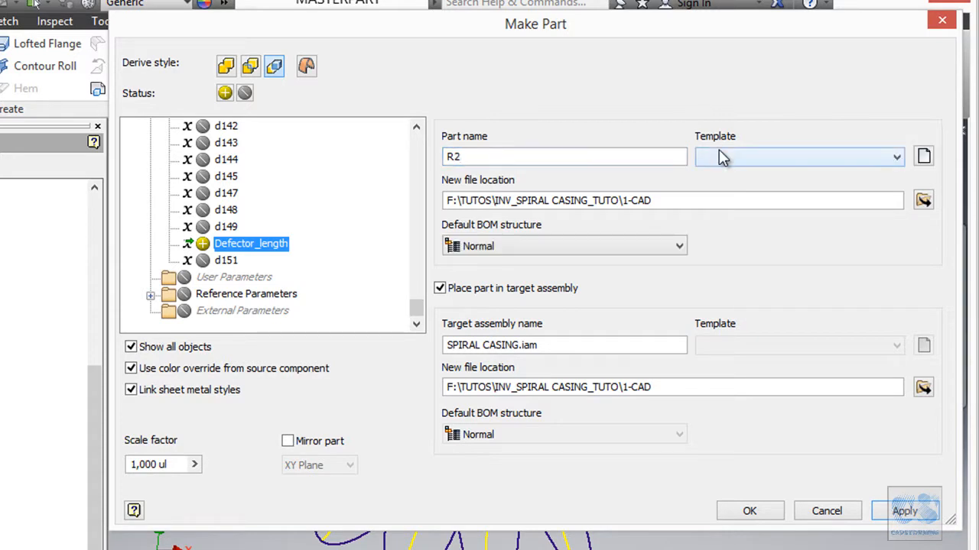
{"action": "left_click", "coordinate": [720, 156]}
{"action": "left_click", "coordinate": [727, 187]}
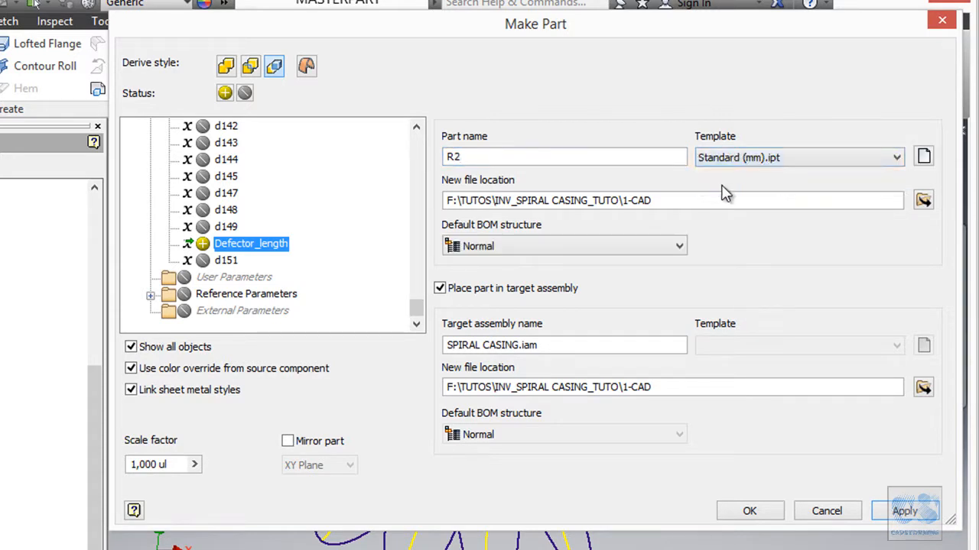
{"action": "left_click", "coordinate": [148, 391]}
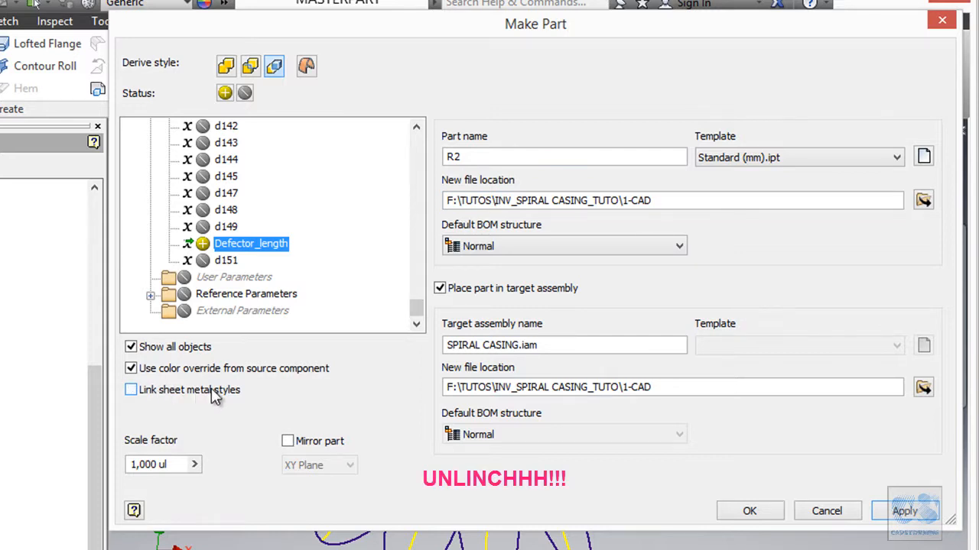
{"action": "left_click", "coordinate": [749, 512]}
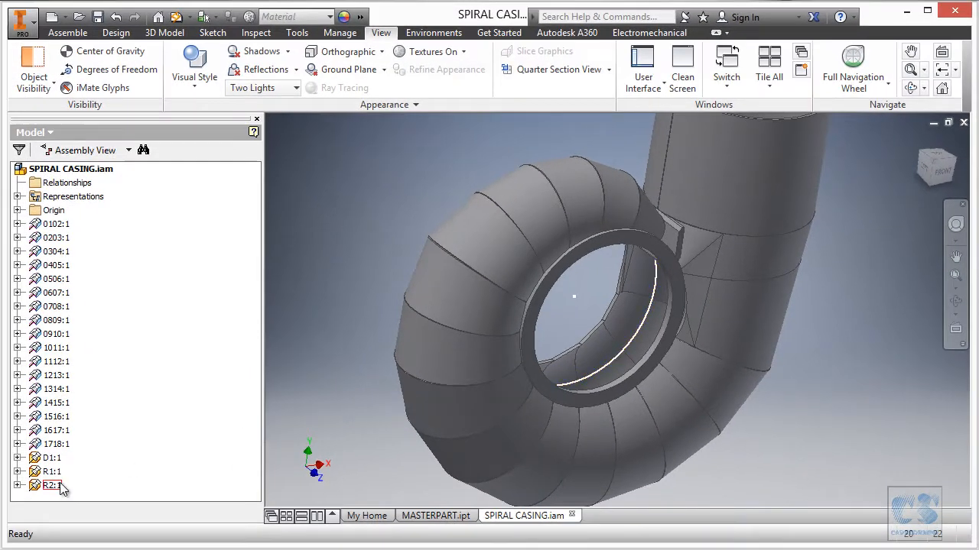
Open R2 for editing and create a work plane offset from its XY Plane by -Defector_length/2.
{"action": "left_click", "coordinate": [18, 485]}
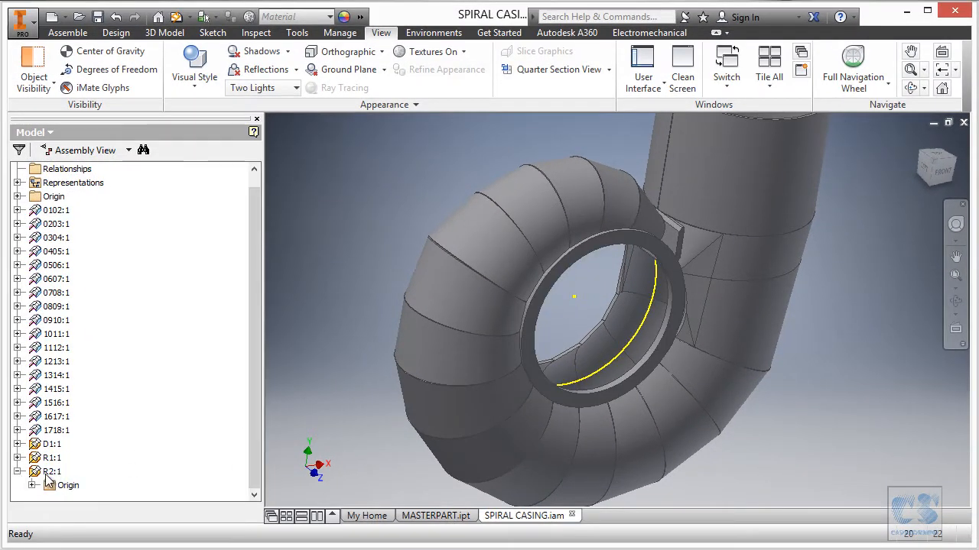
{"action": "double_click", "coordinate": [49, 472]}
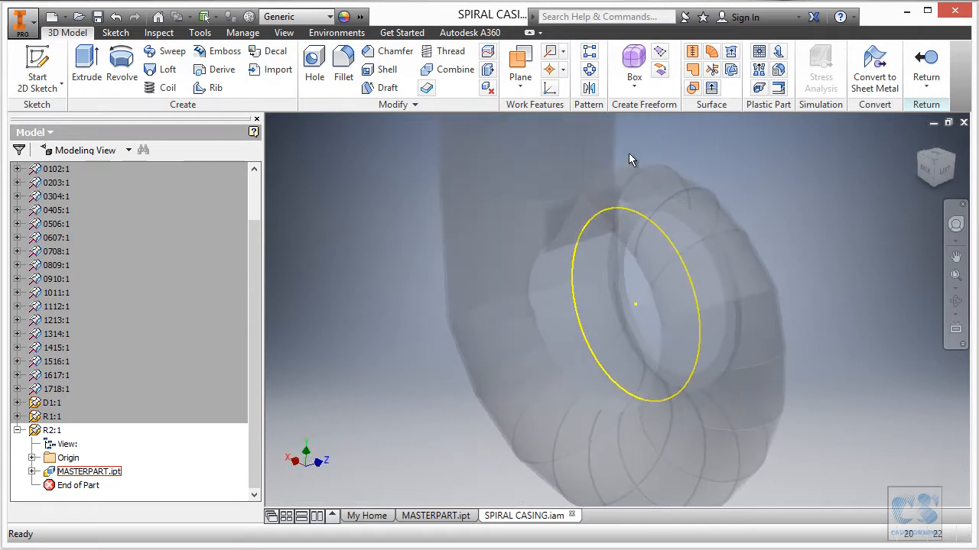
{"action": "left_click", "coordinate": [520, 77]}
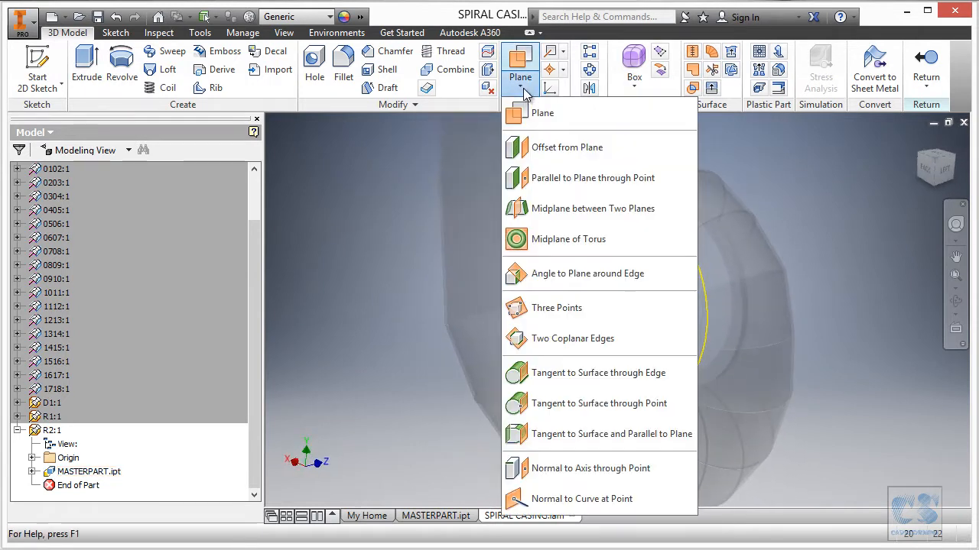
{"action": "left_click", "coordinate": [538, 146]}
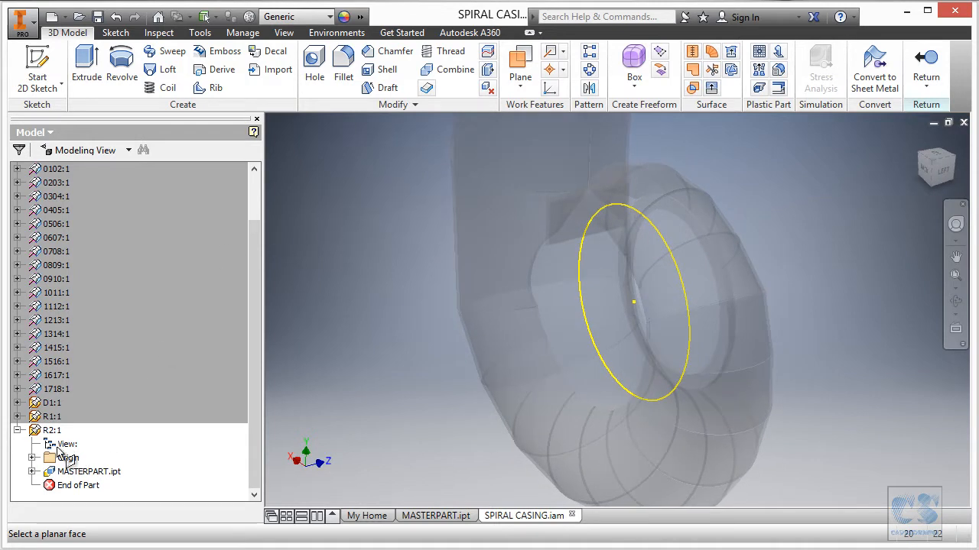
{"action": "left_click", "coordinate": [31, 458]}
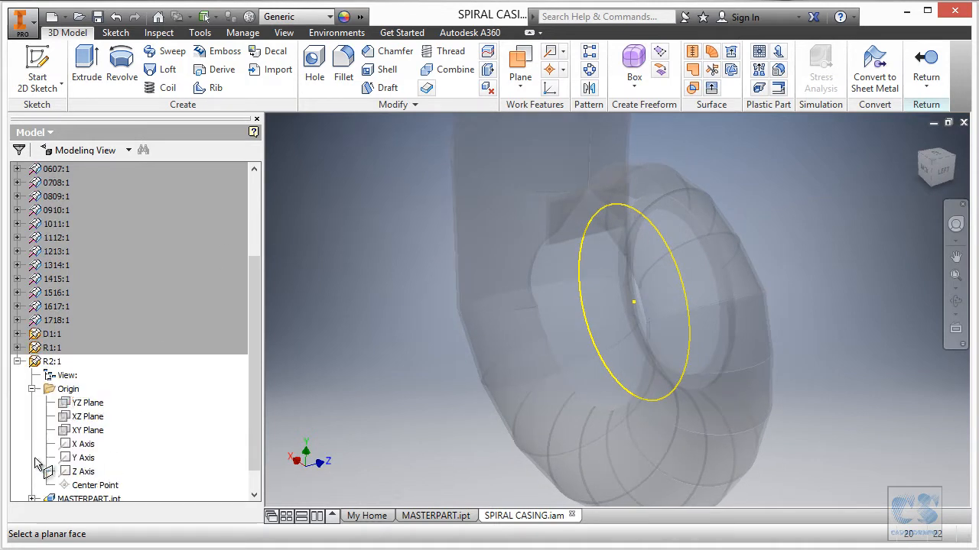
{"action": "left_click", "coordinate": [87, 430]}
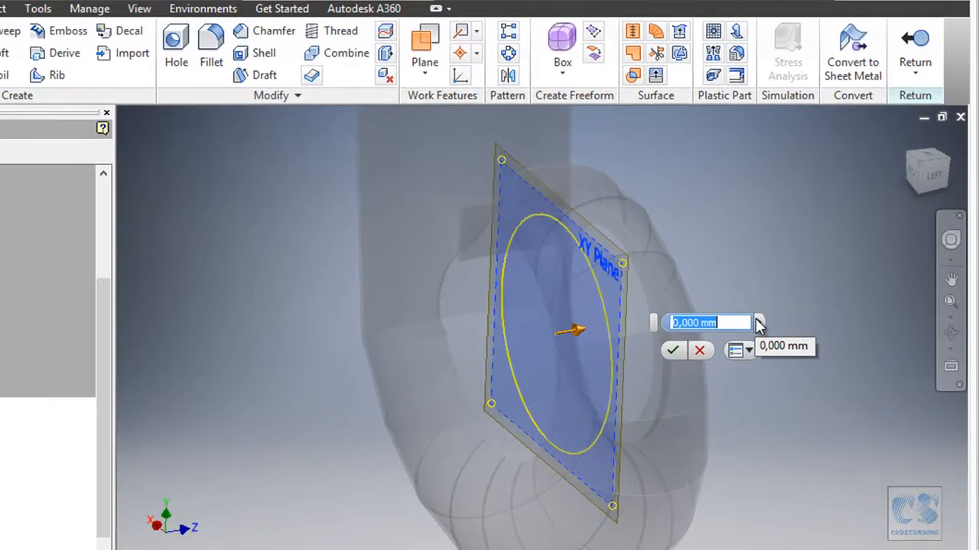
{"action": "left_click", "coordinate": [757, 324]}
{"action": "left_click", "coordinate": [834, 406]}
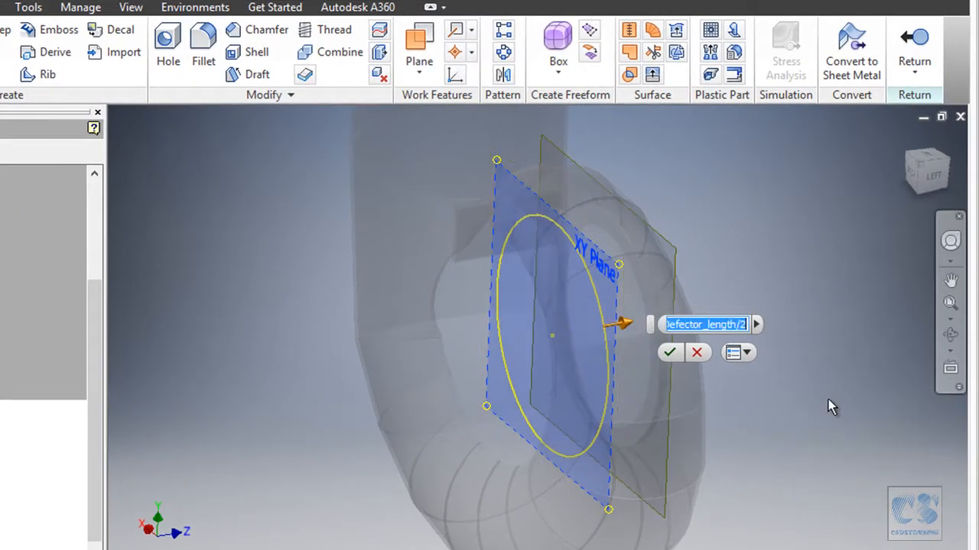
{"action": "left_click", "coordinate": [708, 325]}
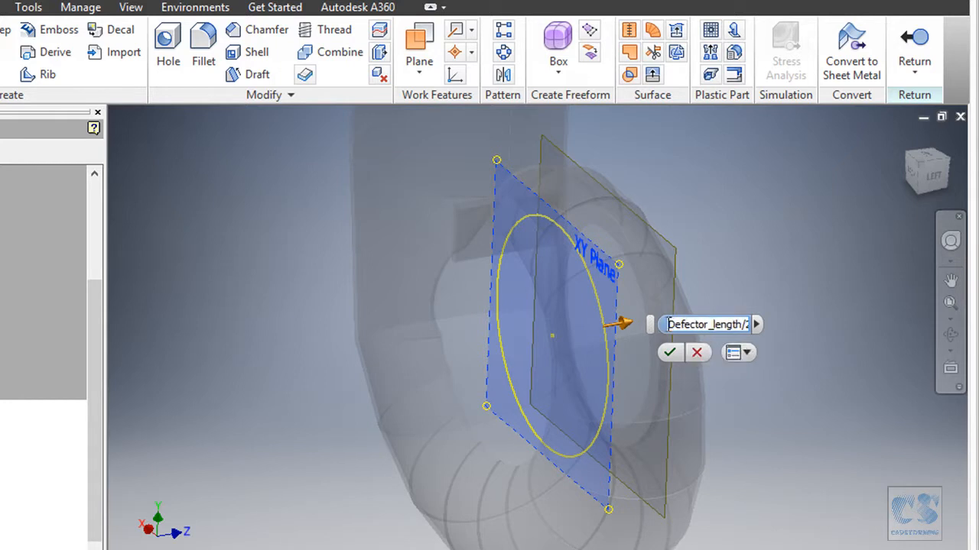
{"action": "type", "text": "-"}
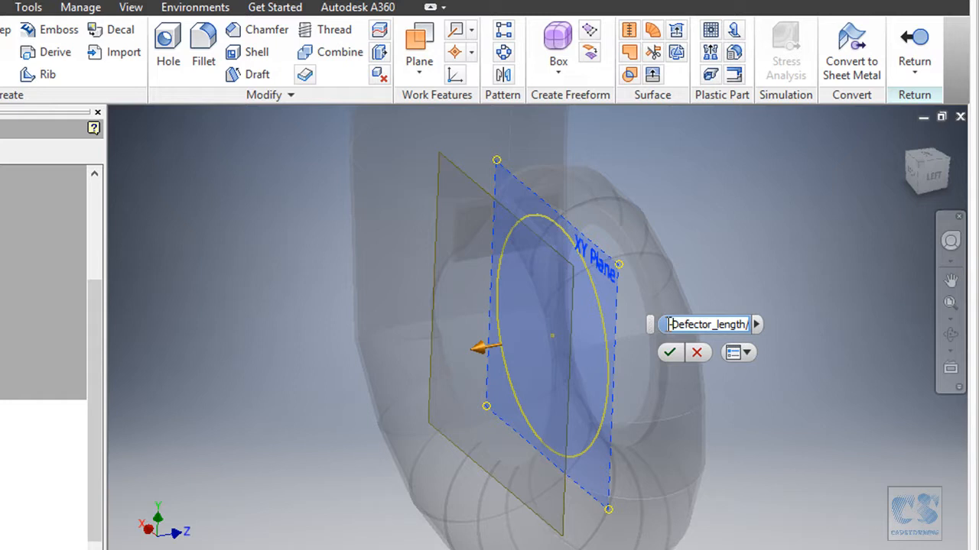
{"action": "key", "text": "Return"}
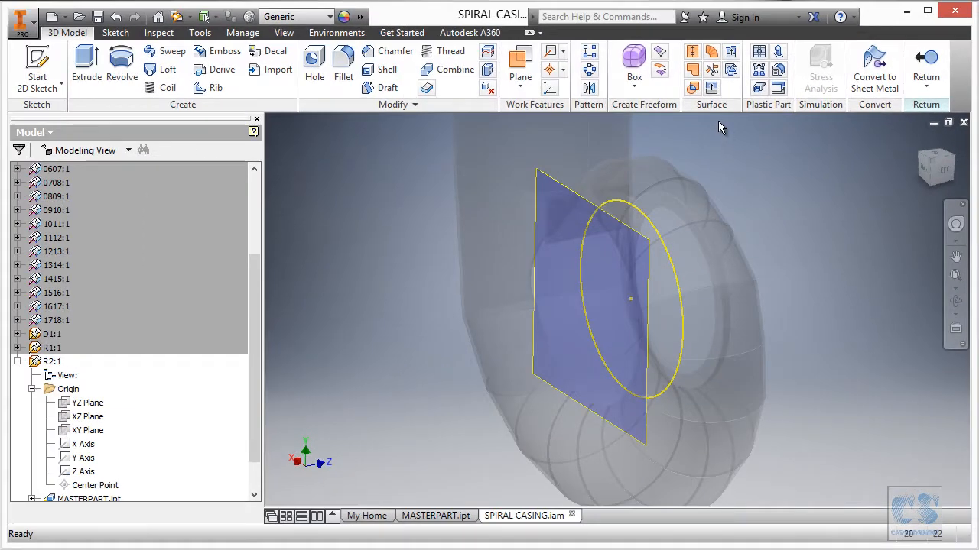
Start a sketch on R2's new offset work plane and project the RING_OPENING circle into it.
{"action": "left_click", "coordinate": [569, 184]}
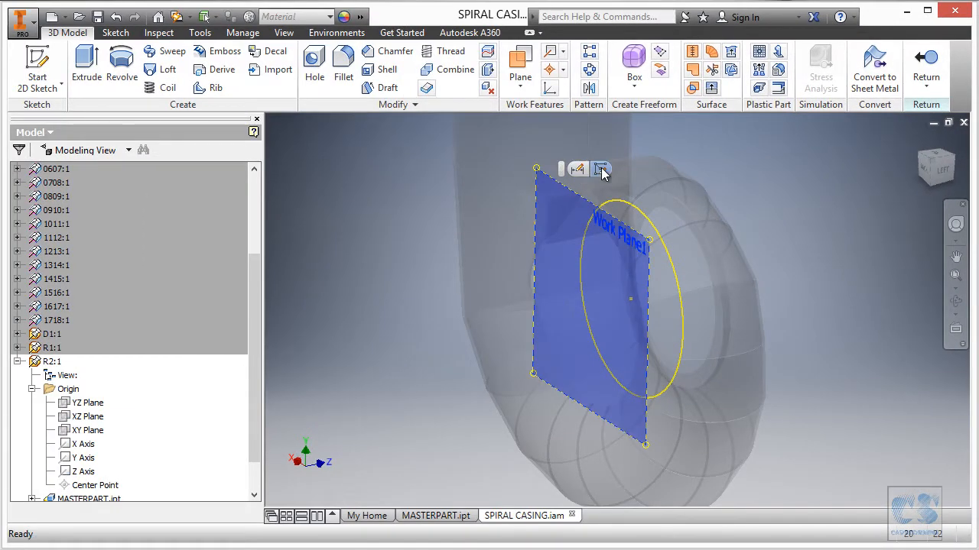
{"action": "left_click", "coordinate": [601, 170]}
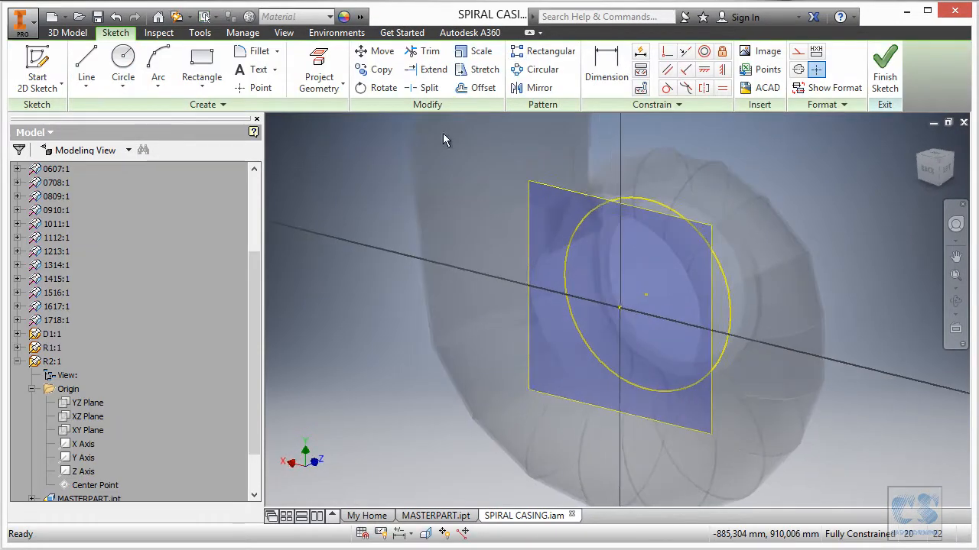
{"action": "left_click", "coordinate": [322, 58]}
{"action": "mouse_move", "coordinate": [587, 215]}
{"action": "middle_mouse_down", "text": "shift"}
{"action": "mouse_move", "coordinate": [742, 230]}
{"action": "mouse_move", "coordinate": [807, 258]}
{"action": "mouse_move", "coordinate": [770, 247]}
{"action": "mouse_move", "coordinate": [805, 205]}
{"action": "mouse_move", "coordinate": [639, 211]}
{"action": "mouse_move", "coordinate": [669, 195]}
{"action": "mouse_move", "coordinate": [622, 193]}
{"action": "mouse_move", "coordinate": [791, 219]}
{"action": "mouse_move", "coordinate": [852, 242]}
{"action": "mouse_move", "coordinate": [757, 291]}
{"action": "middle_mouse_up", "text": "shift"}
{"action": "left_click", "coordinate": [770, 250]}
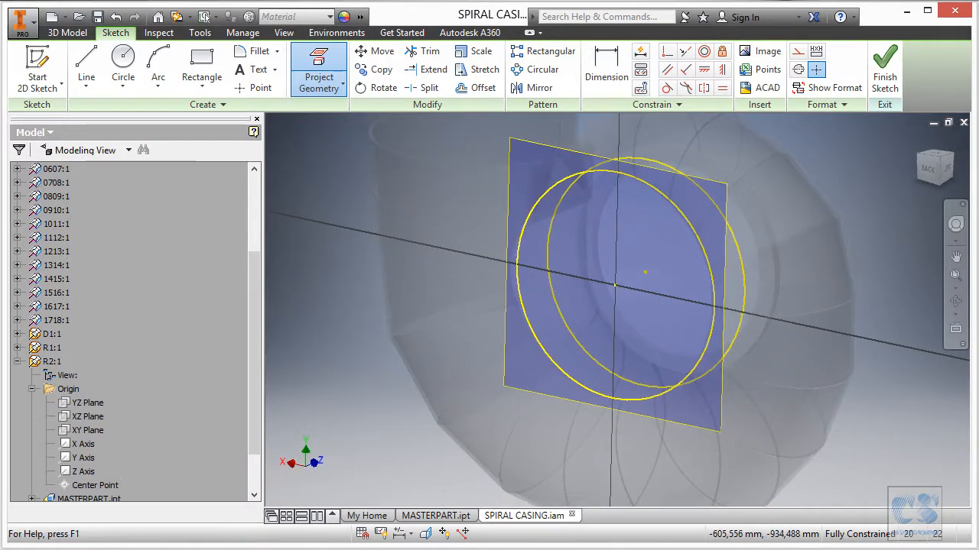
Switch to the spiral casing print in Adobe Reader and examine ring R2's diameters, step depth and width.
{"action": "key", "text": "alt+Tab"}
{"action": "left_click_drag", "start_coordinate": [695, 270], "coordinate": [421, 388]}
{"action": "left_click_drag", "start_coordinate": [582, 345], "coordinate": [514, 414]}
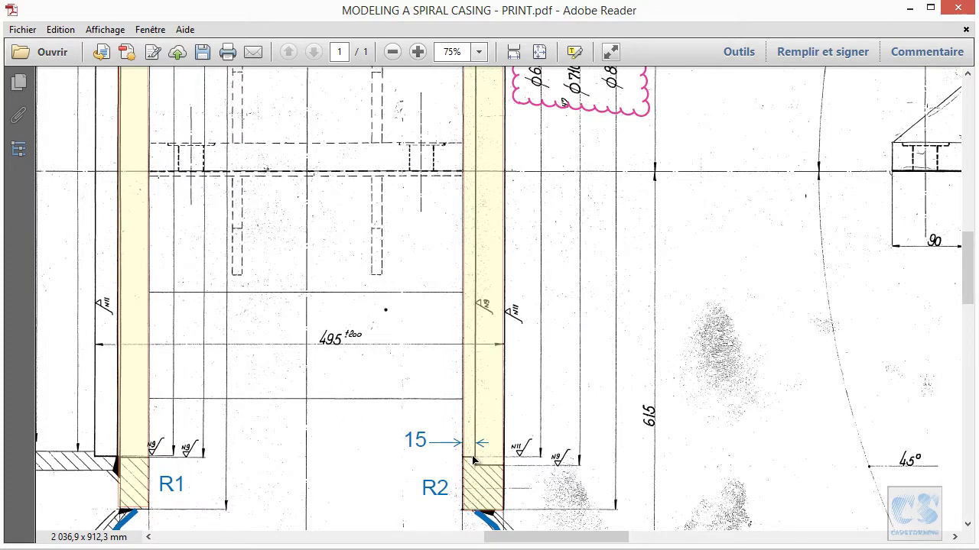
{"action": "left_click_drag", "start_coordinate": [555, 161], "coordinate": [545, 273]}
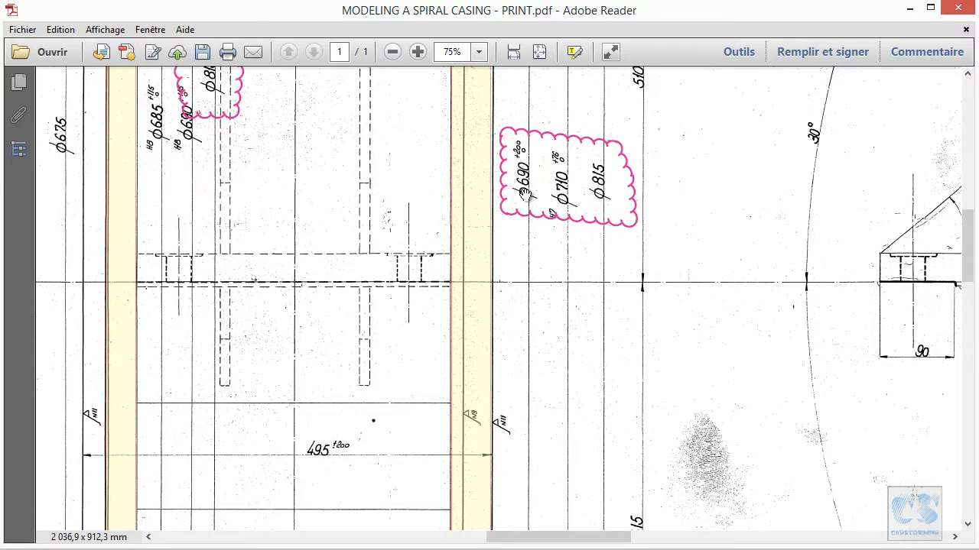
{"action": "left_click", "coordinate": [546, 230]}
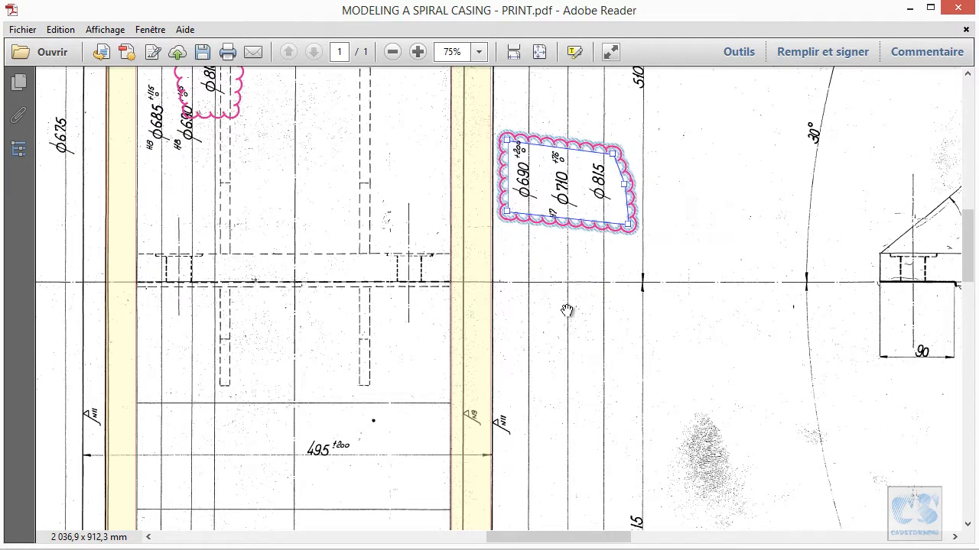
{"action": "scroll", "coordinate": [561, 229], "scroll_direction": "down", "scroll_amount": 3}
{"action": "left_click_drag", "start_coordinate": [561, 210], "coordinate": [562, 200]}
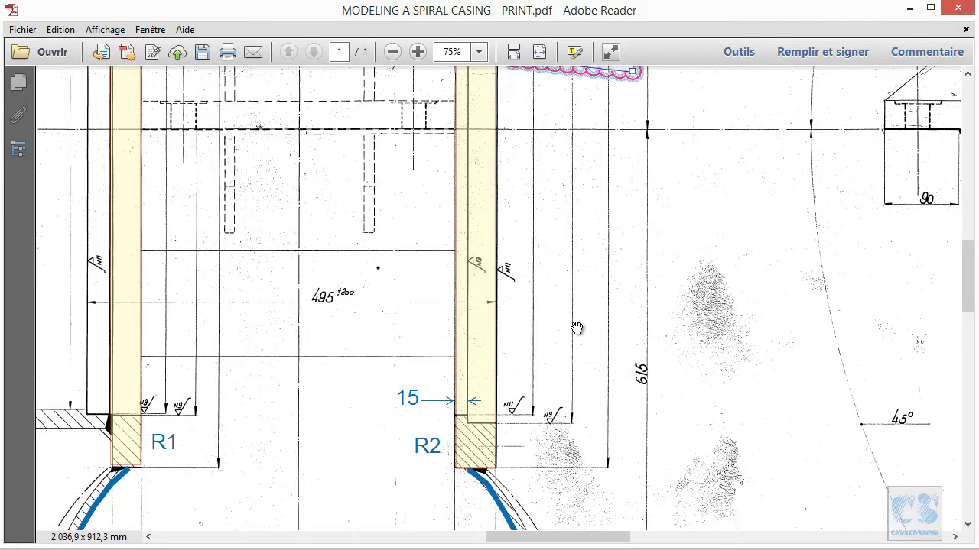
{"action": "left_click_drag", "start_coordinate": [574, 328], "coordinate": [574, 408]}
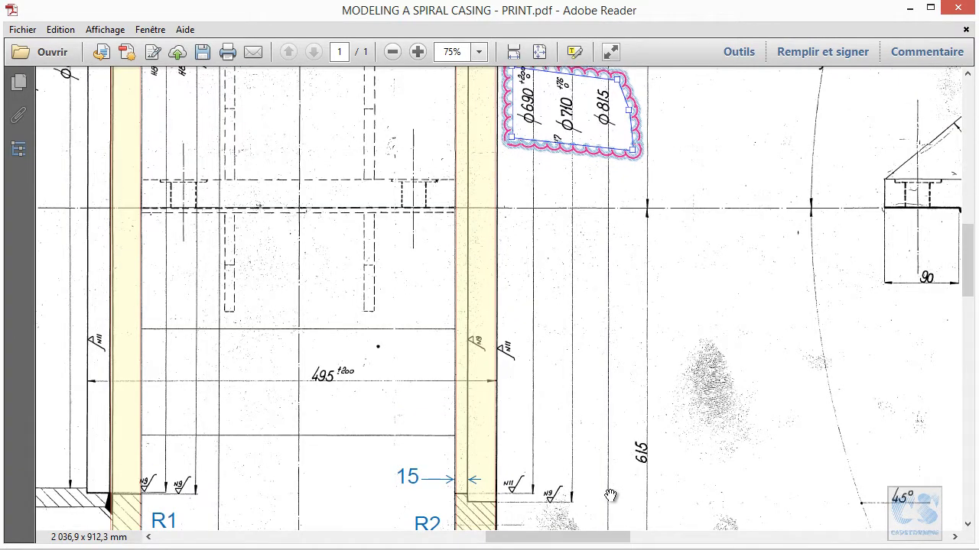
{"action": "scroll", "coordinate": [593, 498], "scroll_direction": "down", "scroll_amount": 5}
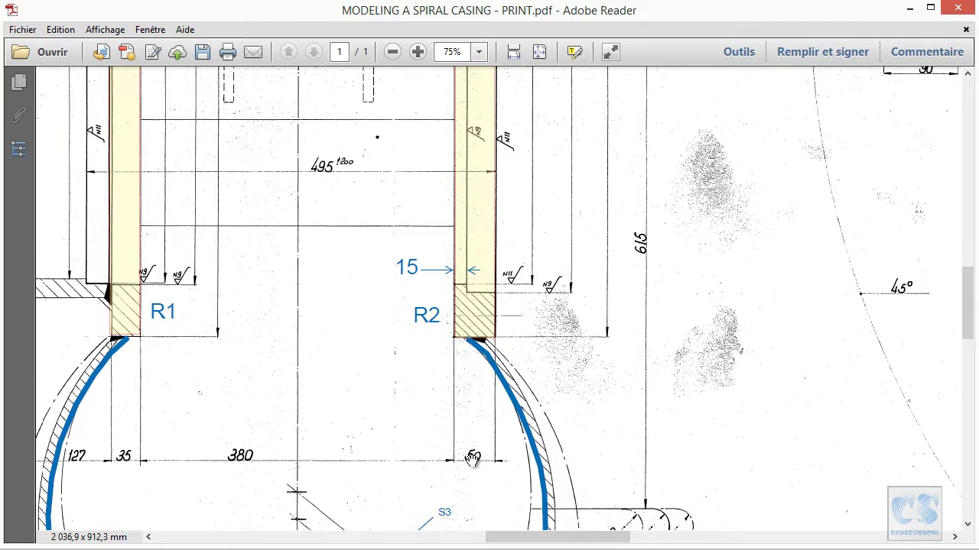
Return to Inventor, draw a 690 mm diameter circle centred on the origin in R2's sketch, and finish the sketch.
{"action": "key", "text": "alt+Tab"}
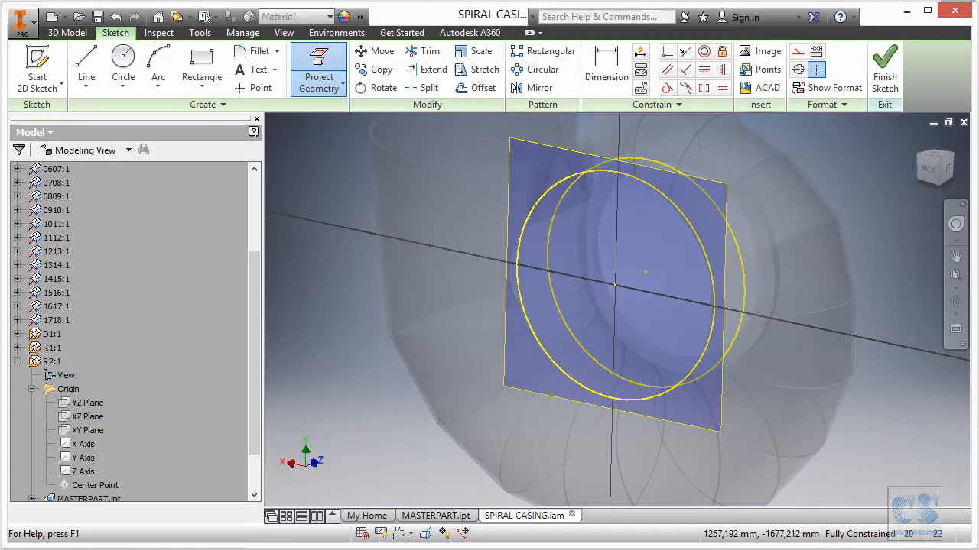
{"action": "left_click", "coordinate": [125, 59]}
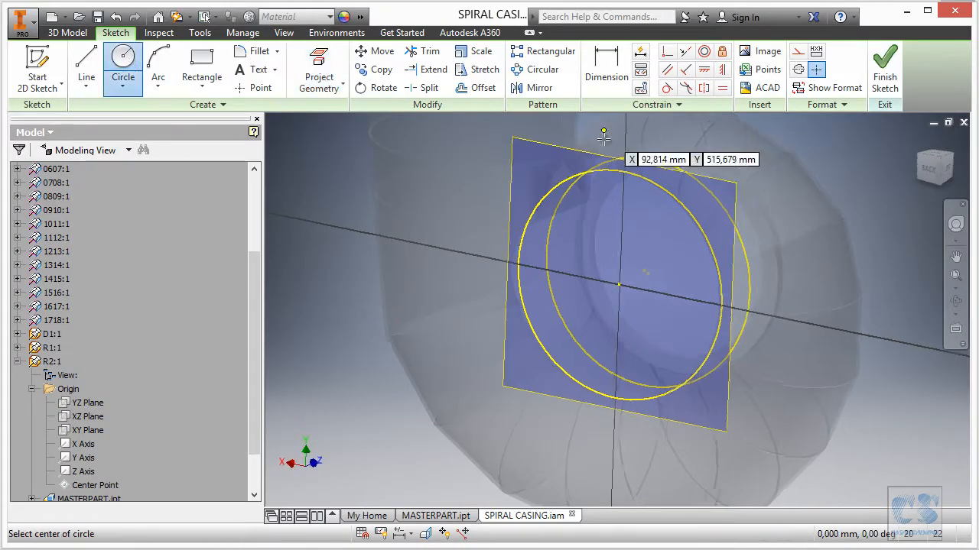
{"action": "left_click", "coordinate": [628, 289]}
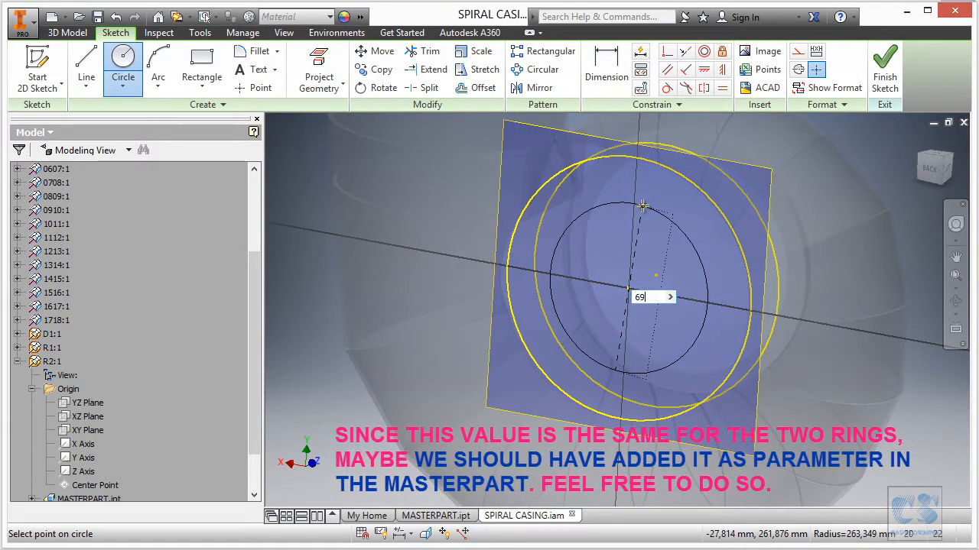
{"action": "type", "text": "690"}
{"action": "key", "text": "Return"}
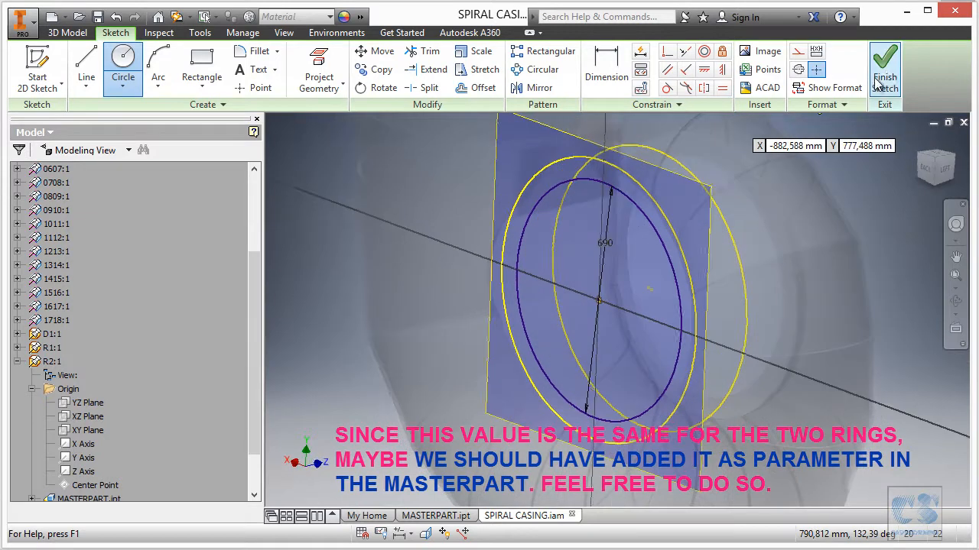
{"action": "left_click", "coordinate": [885, 77]}
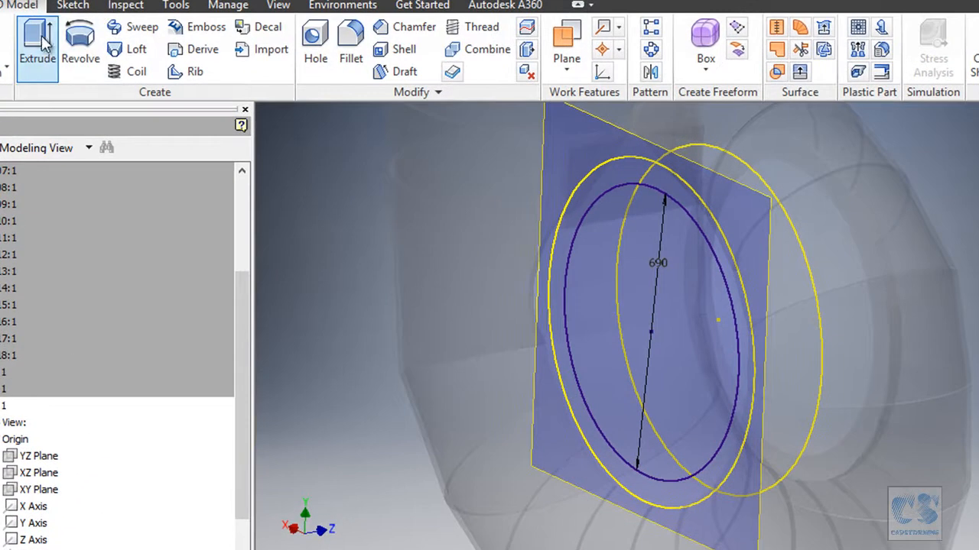
Extrude the ring profile between the 690 mm circle and the projected circle 50 mm in the reversed direction as a new solid.
{"action": "left_click", "coordinate": [89, 63]}
{"action": "left_click", "coordinate": [626, 202]}
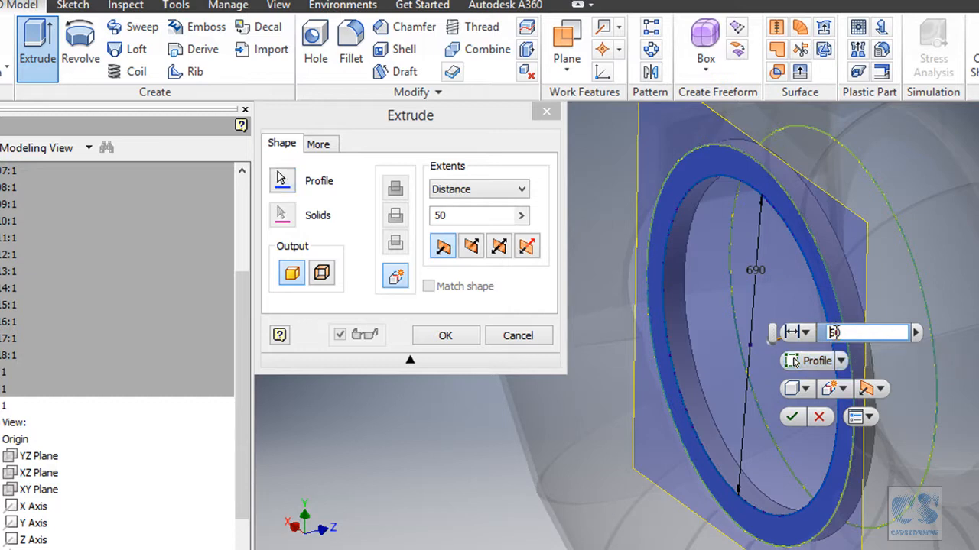
{"action": "left_click", "coordinate": [472, 247]}
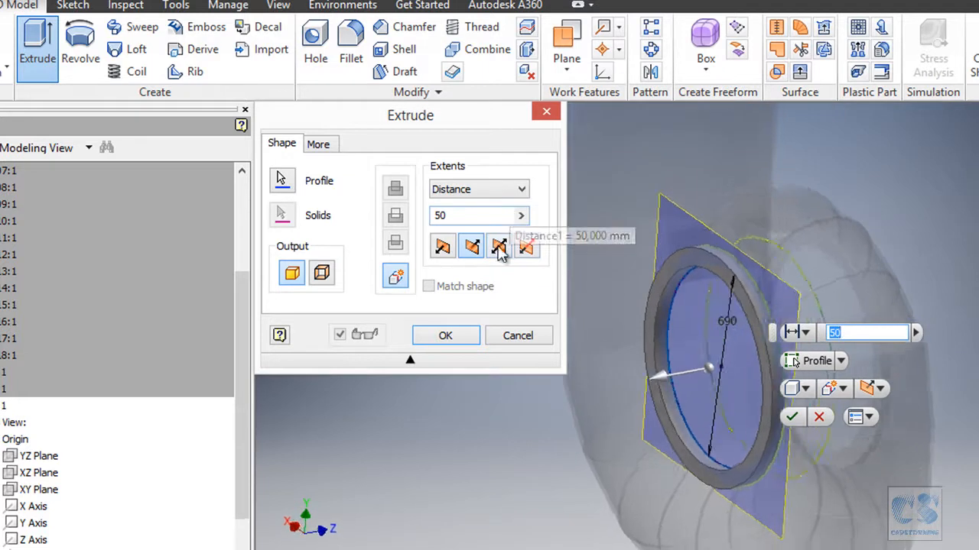
{"action": "left_click", "coordinate": [442, 335]}
{"action": "middle_click_drag", "start_coordinate": [425, 311], "coordinate": [557, 173], "text": "shift"}
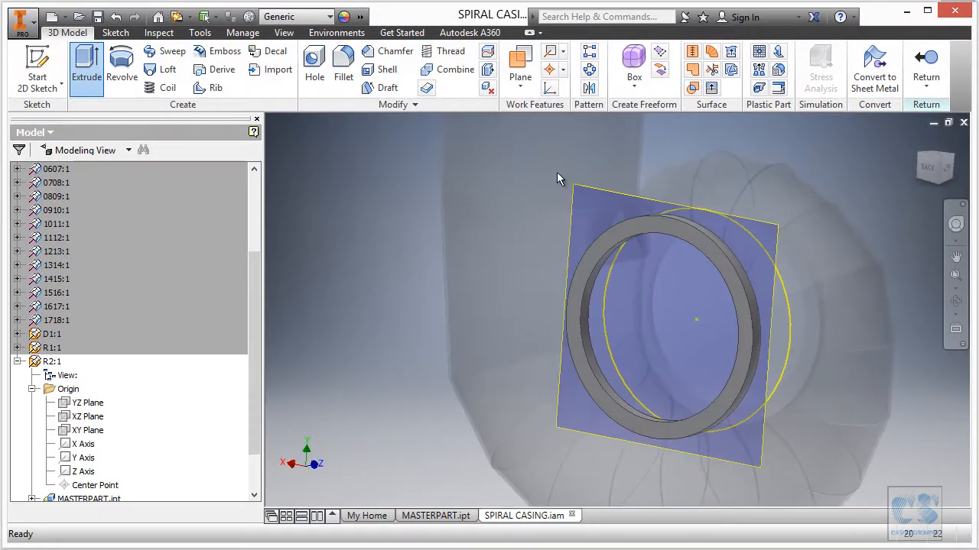
Sketch a 710 mm diameter circle centred on the origin on R2's front ring face and finish the sketch.
{"action": "left_click", "coordinate": [37, 77]}
{"action": "scroll", "coordinate": [579, 179], "scroll_direction": "up", "scroll_amount": 3}
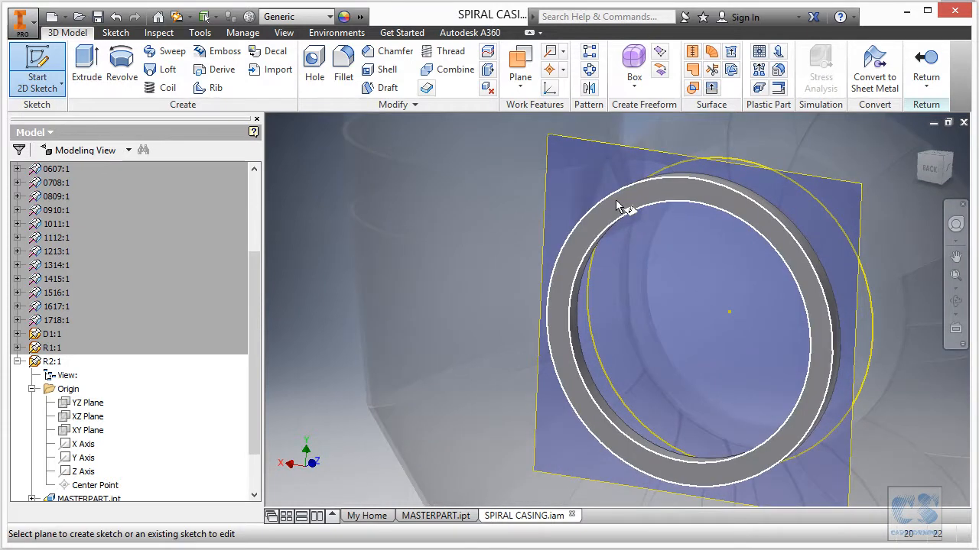
{"action": "left_click", "coordinate": [620, 206]}
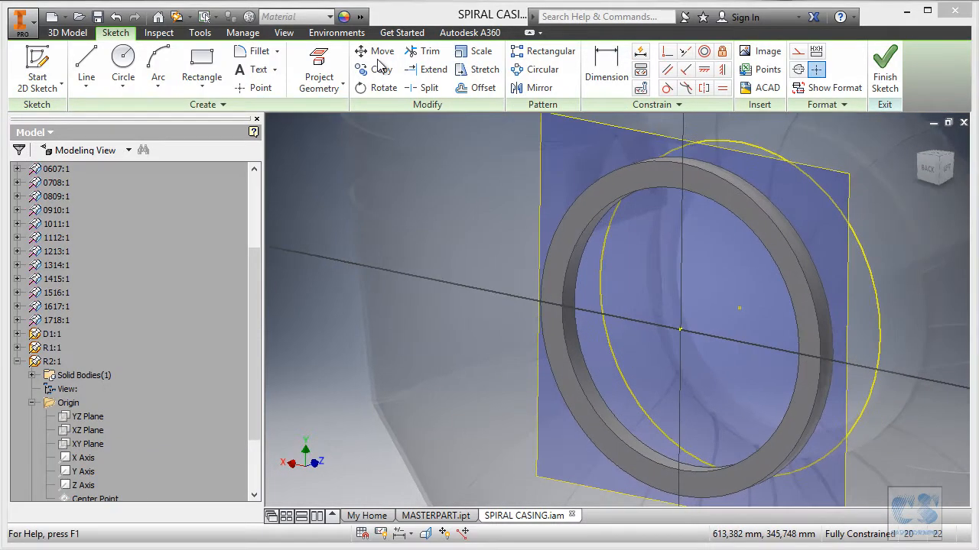
{"action": "left_click", "coordinate": [122, 63]}
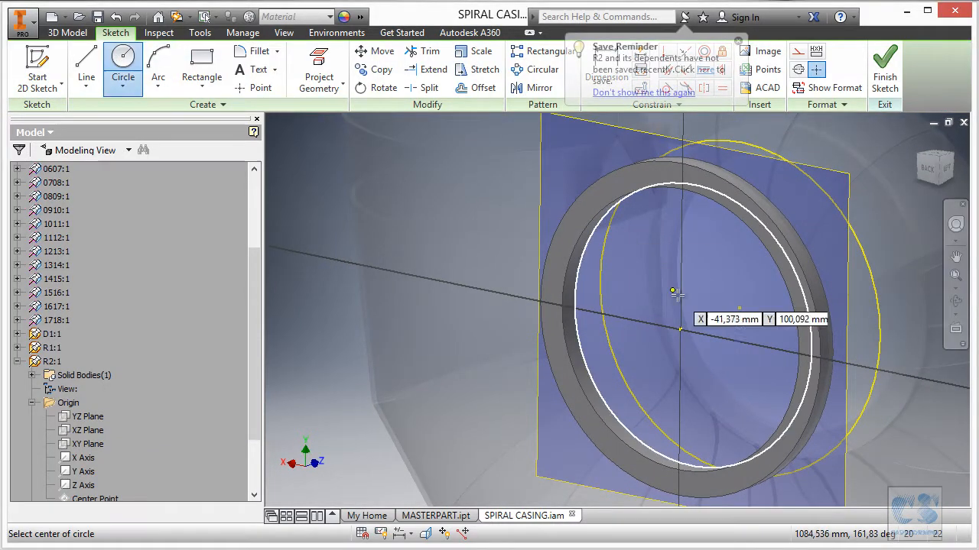
{"action": "left_click", "coordinate": [680, 330]}
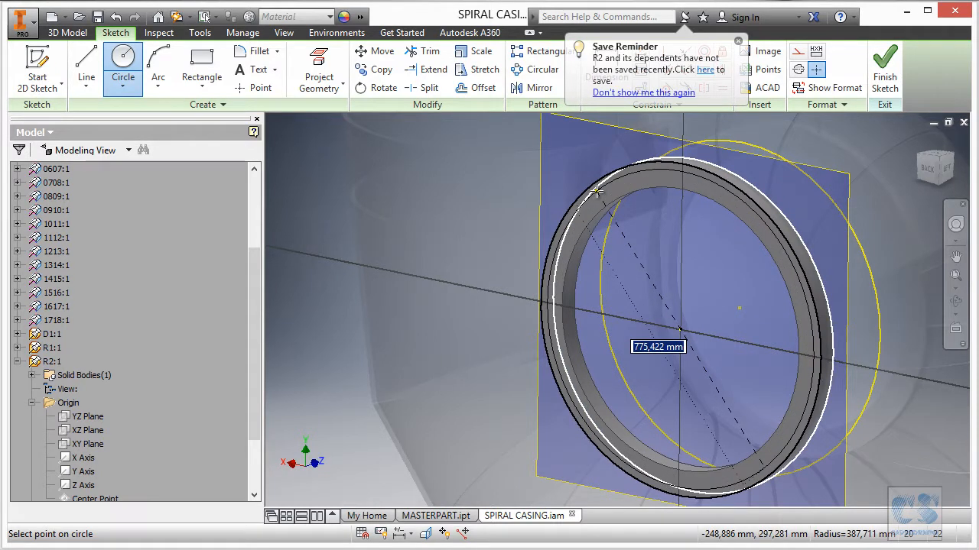
{"action": "type", "text": "710"}
{"action": "key", "text": "Return"}
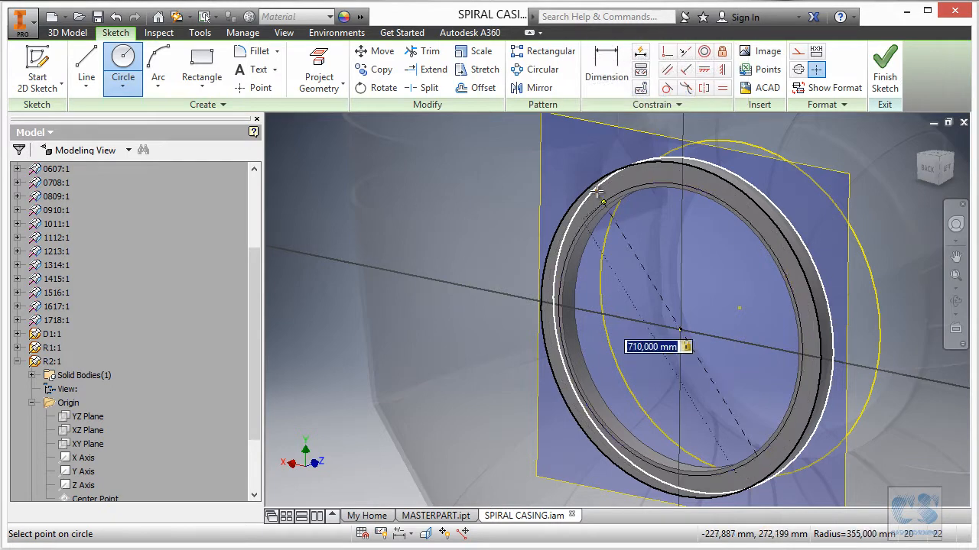
{"action": "scroll", "coordinate": [640, 260], "scroll_direction": "up", "scroll_amount": 5}
{"action": "mouse_move", "coordinate": [738, 245]}
{"action": "middle_mouse_down", "text": "shift"}
{"action": "mouse_move", "coordinate": [767, 234]}
{"action": "mouse_move", "coordinate": [739, 232]}
{"action": "middle_mouse_up", "text": "shift"}
{"action": "mouse_move", "coordinate": [453, 121]}
{"action": "middle_mouse_down", "text": "shift"}
{"action": "mouse_move", "coordinate": [531, 6]}
{"action": "mouse_move", "coordinate": [530, 58]}
{"action": "mouse_move", "coordinate": [604, 65]}
{"action": "middle_mouse_up", "text": "shift"}
{"action": "left_click", "coordinate": [887, 69]}
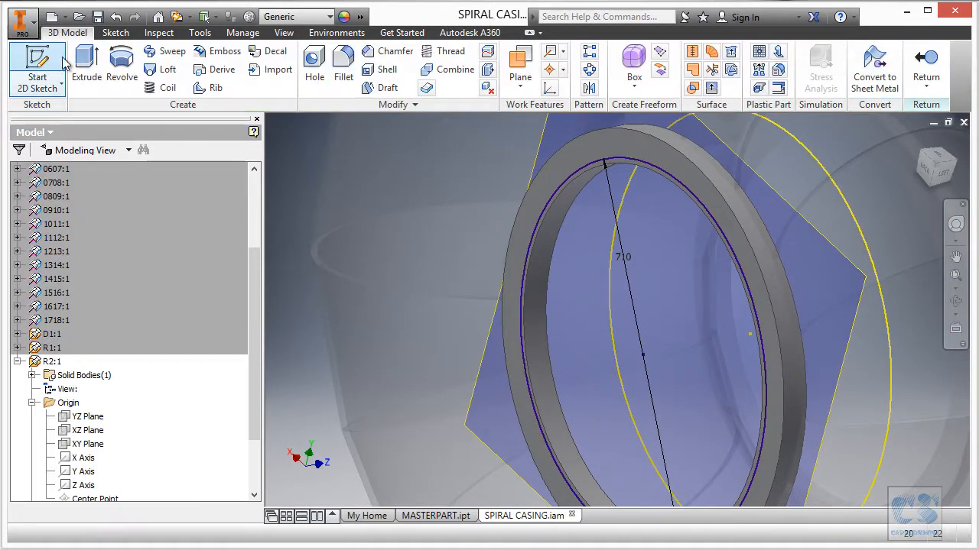
Cut the area inside the 710 mm circle 35 mm deep into ring R2 with Extrude, checking the step depth on the print.
{"action": "left_click", "coordinate": [86, 69]}
{"action": "left_click", "coordinate": [559, 183]}
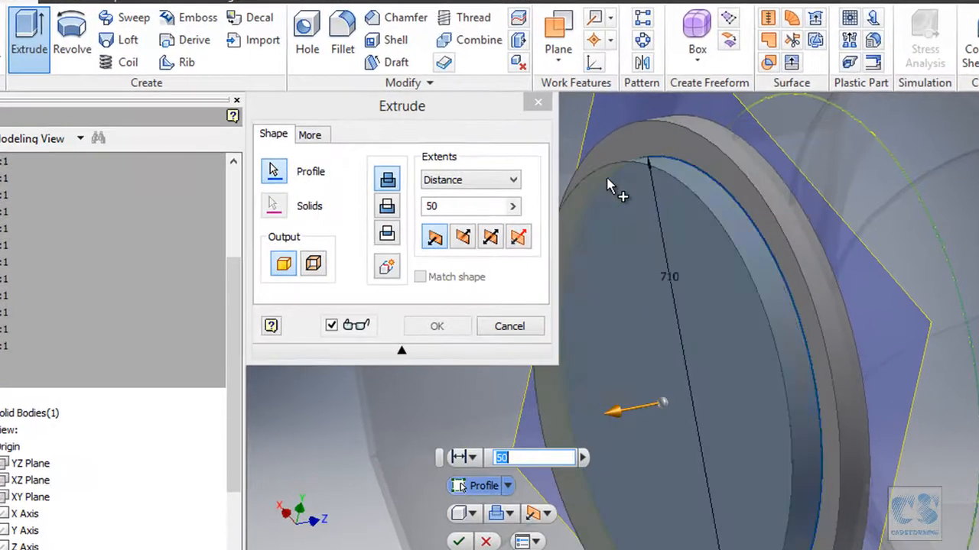
{"action": "left_click", "coordinate": [389, 208]}
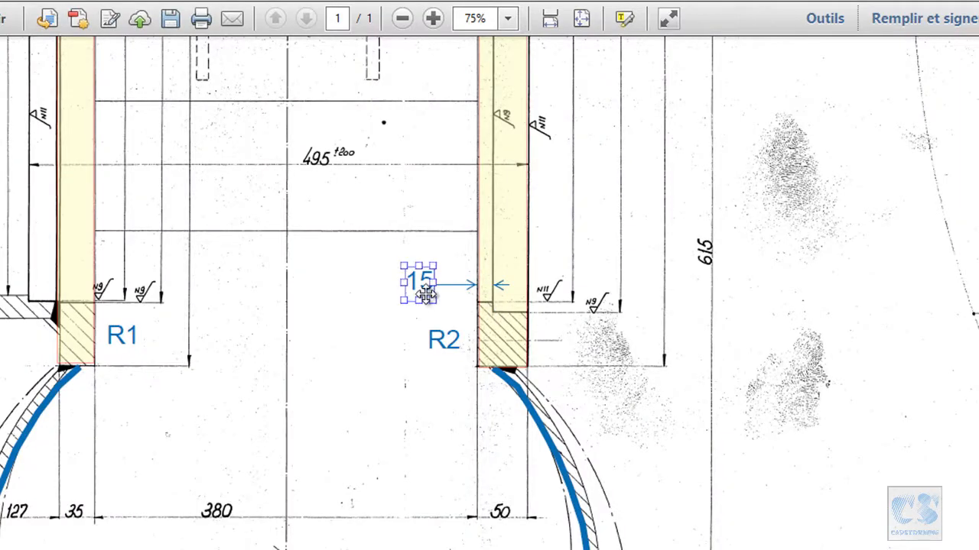
{"action": "left_click", "coordinate": [406, 382]}
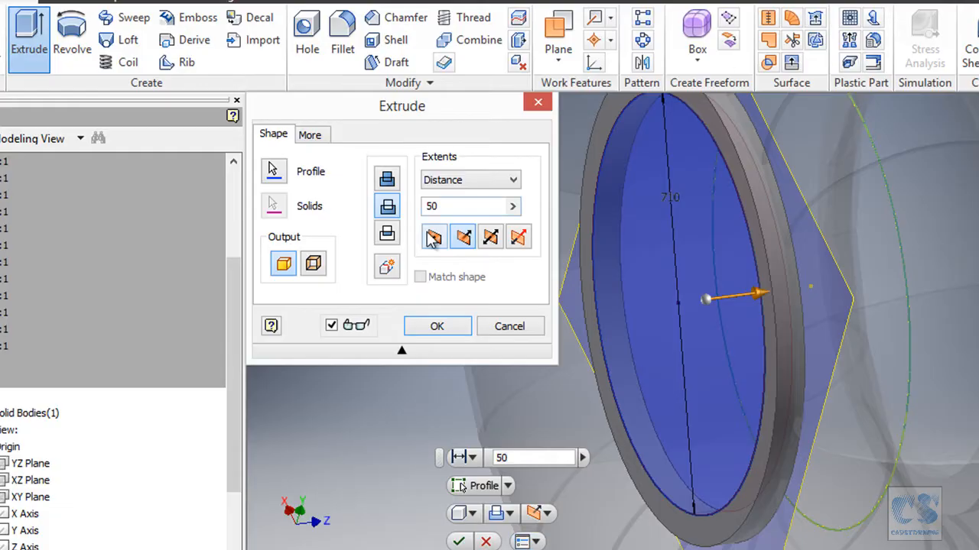
{"action": "double_click", "coordinate": [426, 208]}
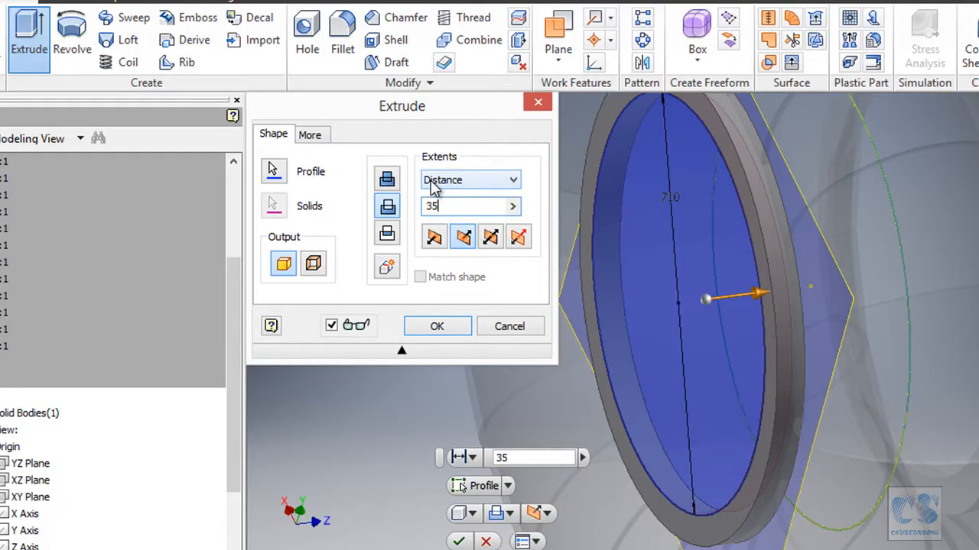
{"action": "key", "text": "Return"}
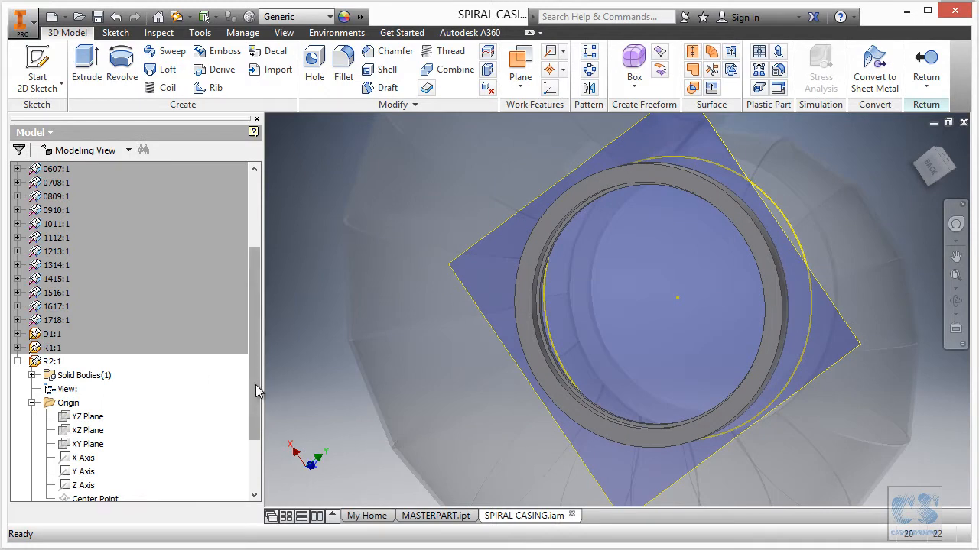
Hide the derived RING_OPENING sketch and the offset work plane in part R2.
{"action": "scroll", "coordinate": [257, 389], "scroll_direction": "down", "scroll_amount": 2}
{"action": "left_click", "coordinate": [32, 430]}
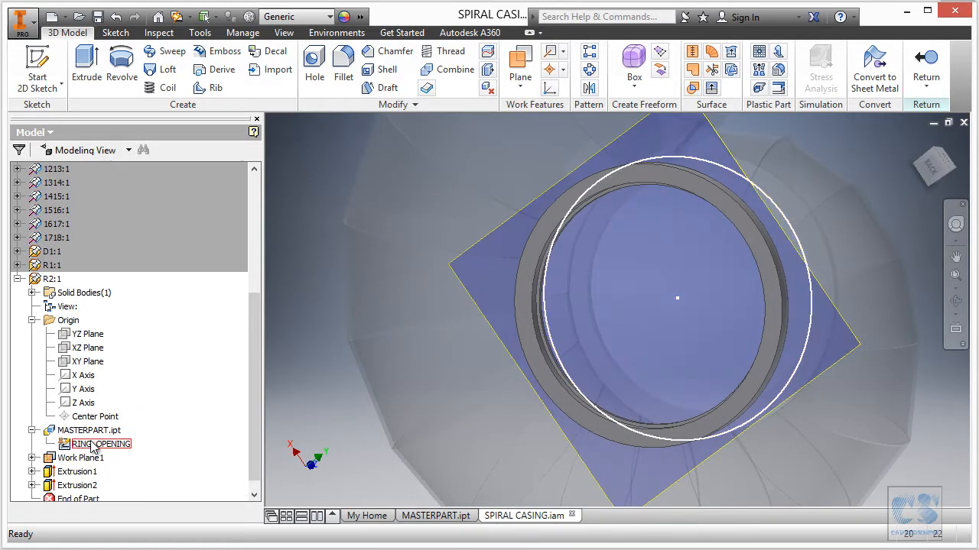
{"action": "right_click", "coordinate": [85, 444]}
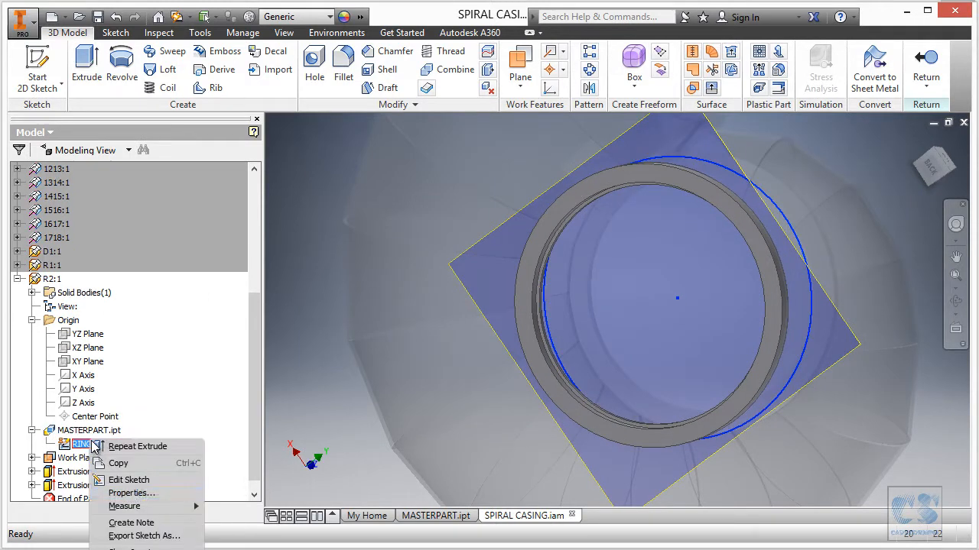
{"action": "left_click", "coordinate": [284, 332]}
{"action": "right_click", "coordinate": [288, 330]}
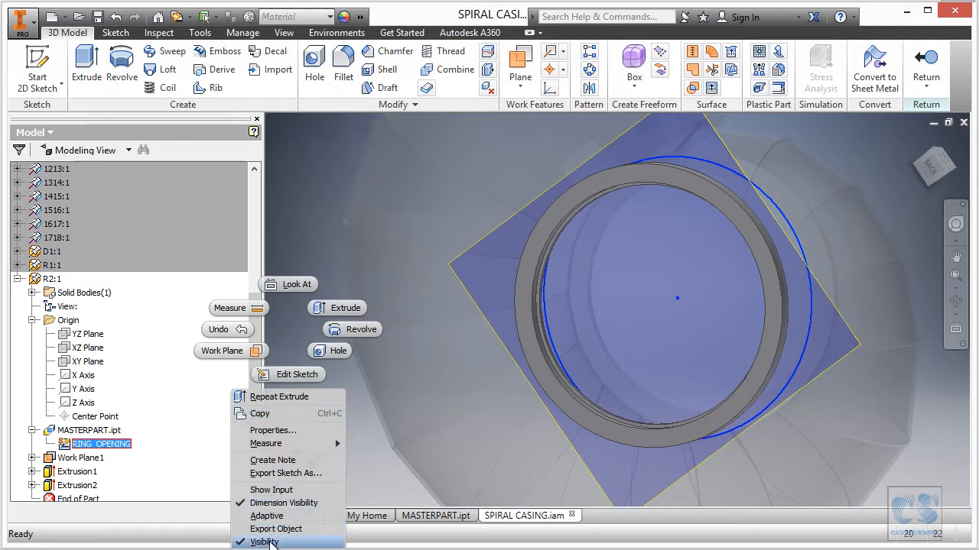
{"action": "left_click", "coordinate": [265, 543]}
{"action": "scroll", "coordinate": [153, 458], "scroll_direction": "down", "scroll_amount": 1}
{"action": "left_click", "coordinate": [96, 454]}
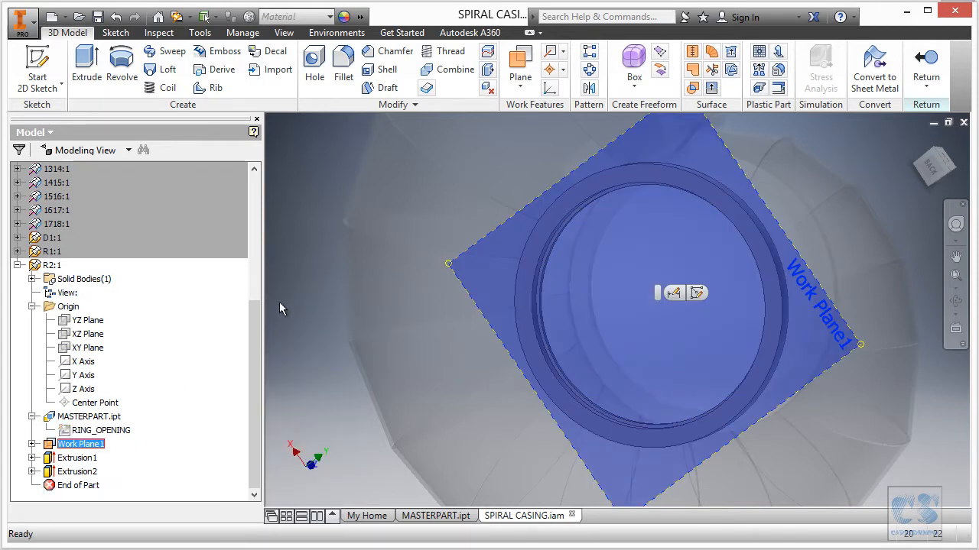
{"action": "right_click", "coordinate": [285, 255]}
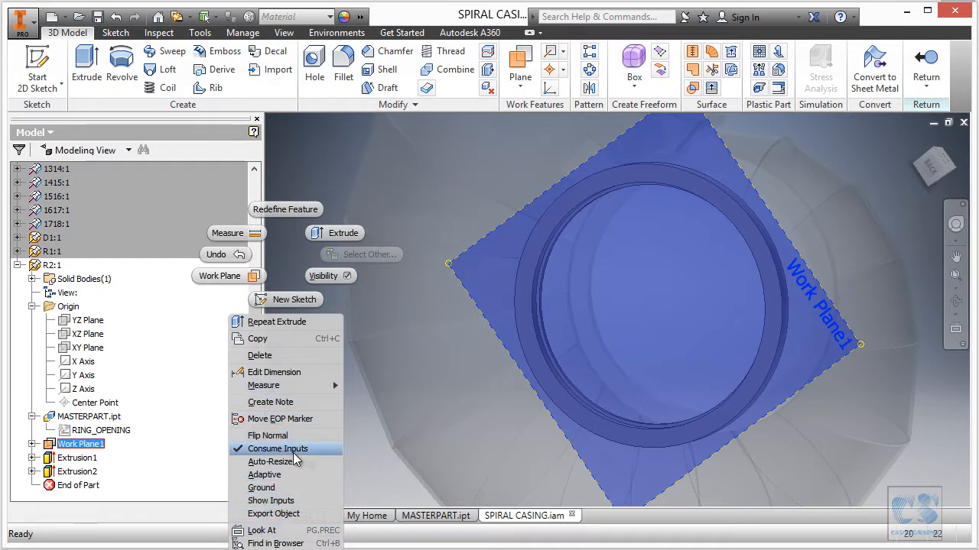
{"action": "left_click", "coordinate": [328, 280]}
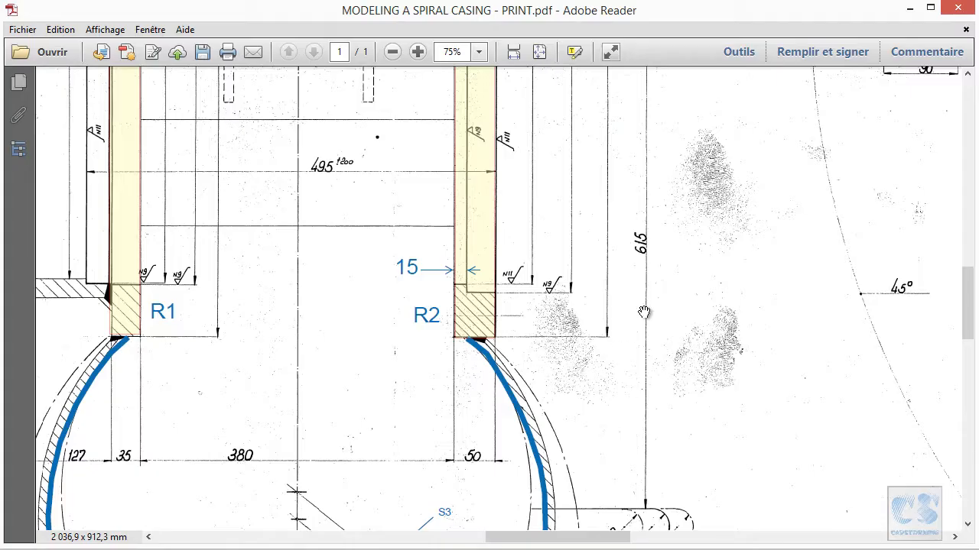
In the Adobe Reader print, examine the ring's bolt-hole thread size, hole count and pitch circle near section G-H.
{"action": "scroll", "coordinate": [555, 404], "scroll_direction": "down", "scroll_amount": 3, "text": "ctrl"}
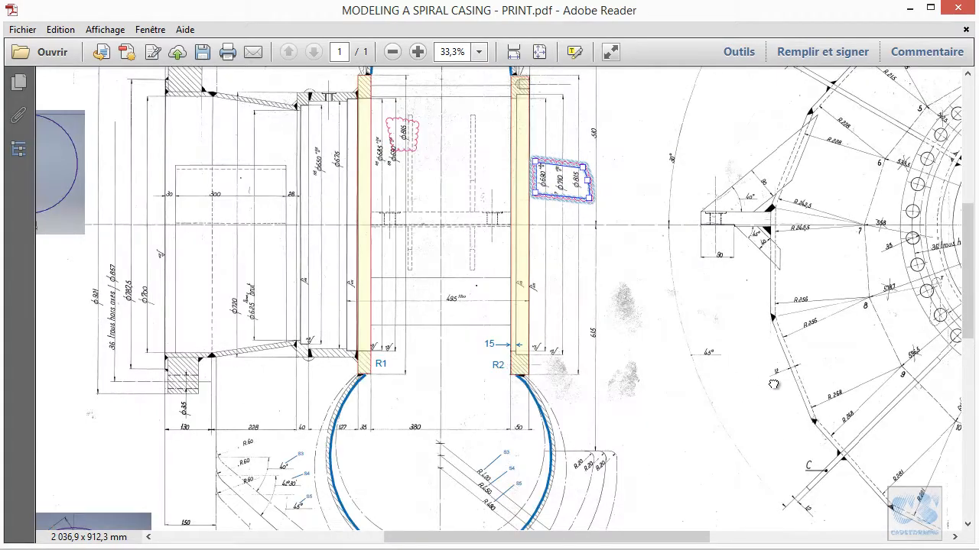
{"action": "left_click_drag", "start_coordinate": [770, 383], "coordinate": [450, 395]}
{"action": "left_click_drag", "start_coordinate": [697, 293], "coordinate": [569, 358]}
{"action": "scroll", "coordinate": [753, 373], "scroll_direction": "up", "scroll_amount": 5, "text": "ctrl"}
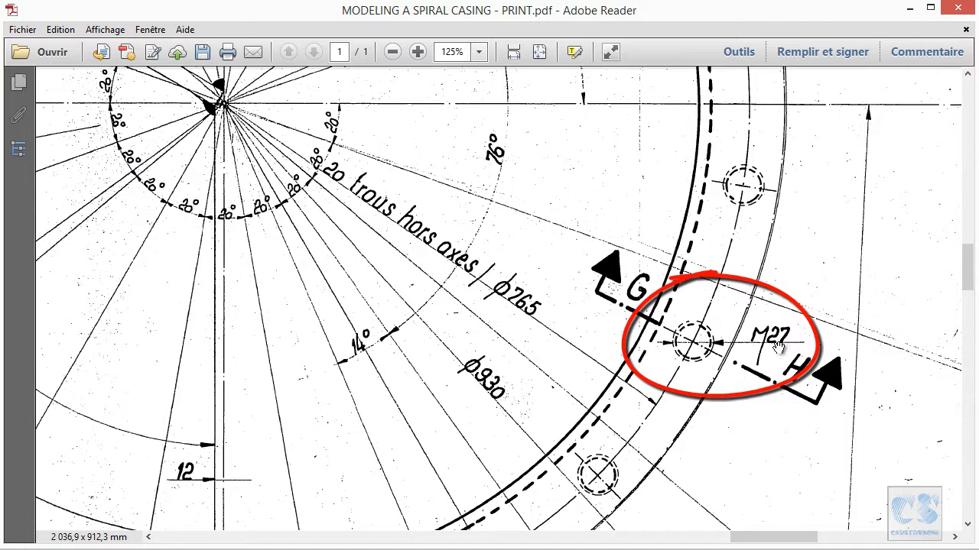
Examine the M27 hole callout, the 20 off-axis holes on the 765 mm circle, and the related views on the spiral casing print.
{"action": "scroll", "coordinate": [719, 405], "scroll_direction": "down", "scroll_amount": 2, "text": "ctrl"}
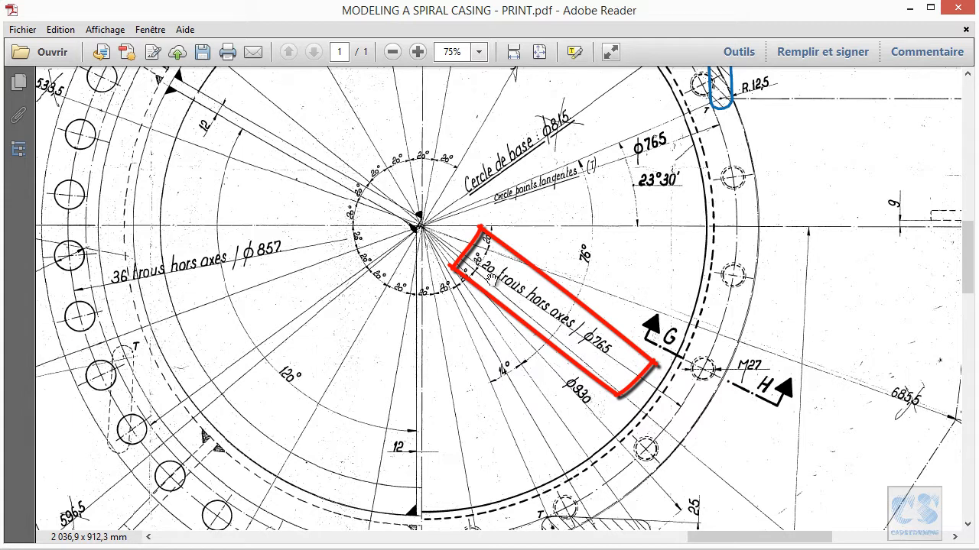
{"action": "scroll", "coordinate": [649, 374], "scroll_direction": "down", "scroll_amount": 3, "text": "ctrl"}
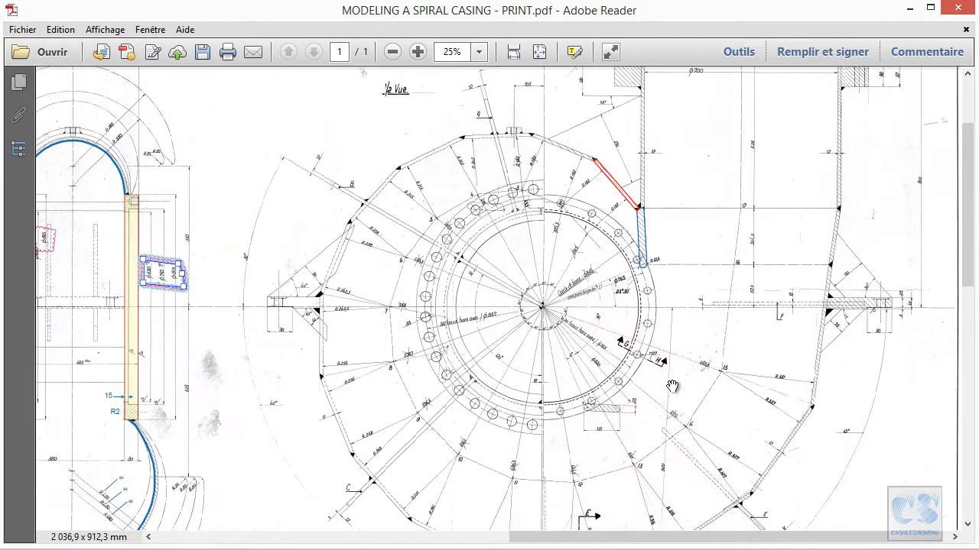
{"action": "scroll", "coordinate": [724, 419], "scroll_direction": "down", "scroll_amount": 5}
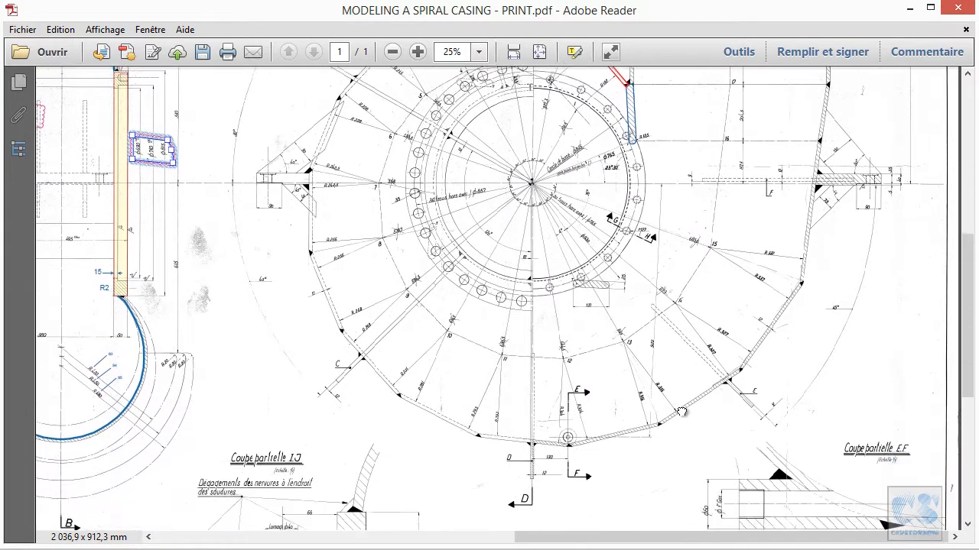
{"action": "scroll", "coordinate": [484, 370], "scroll_direction": "up", "scroll_amount": 5}
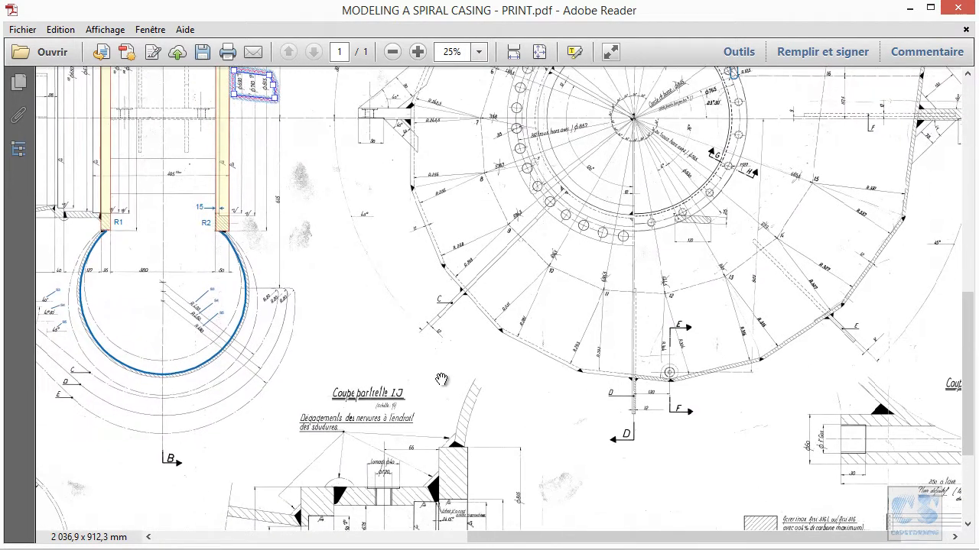
{"action": "scroll", "coordinate": [341, 254], "scroll_direction": "up", "scroll_amount": 2}
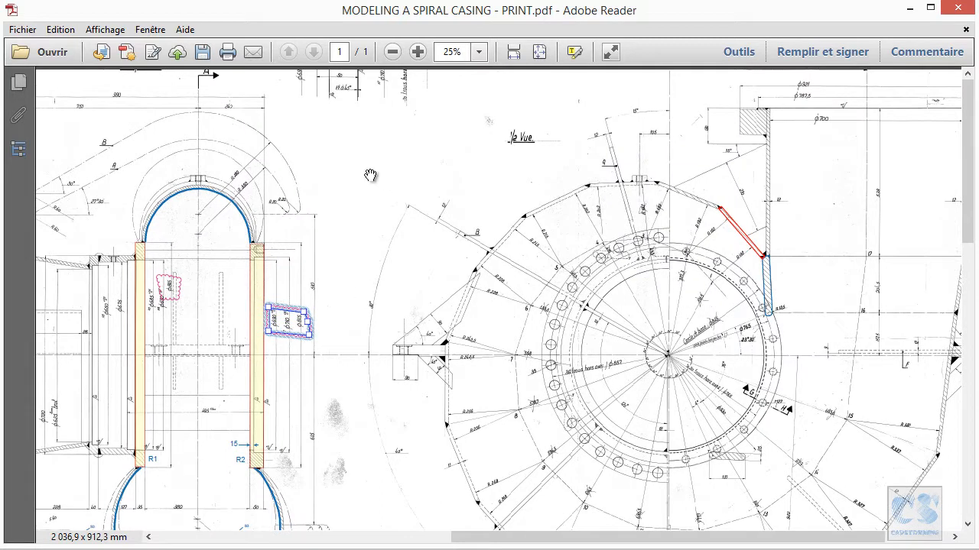
{"action": "left_click_drag", "start_coordinate": [377, 233], "coordinate": [804, 199]}
{"action": "mouse_move", "coordinate": [325, 477]}
{"action": "left_mouse_down"}
{"action": "mouse_move", "coordinate": [454, 197]}
{"action": "mouse_move", "coordinate": [477, 172]}
{"action": "left_mouse_up"}
{"action": "left_click_drag", "start_coordinate": [274, 483], "coordinate": [622, 421]}
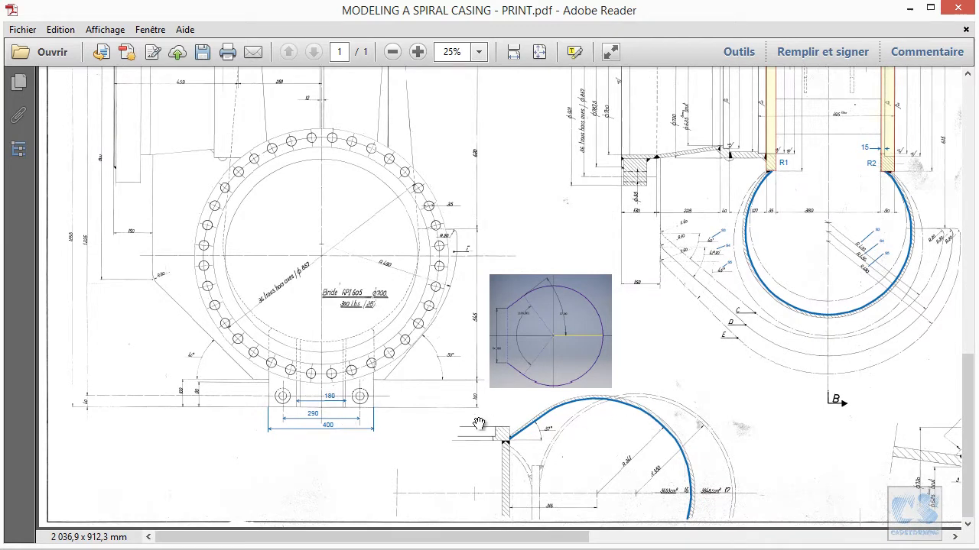
{"action": "scroll", "coordinate": [347, 425], "scroll_direction": "right", "scroll_amount": 5}
{"action": "mouse_move", "coordinate": [763, 378]}
{"action": "left_mouse_down"}
{"action": "mouse_move", "coordinate": [519, 436]}
{"action": "mouse_move", "coordinate": [490, 457]}
{"action": "left_mouse_up"}
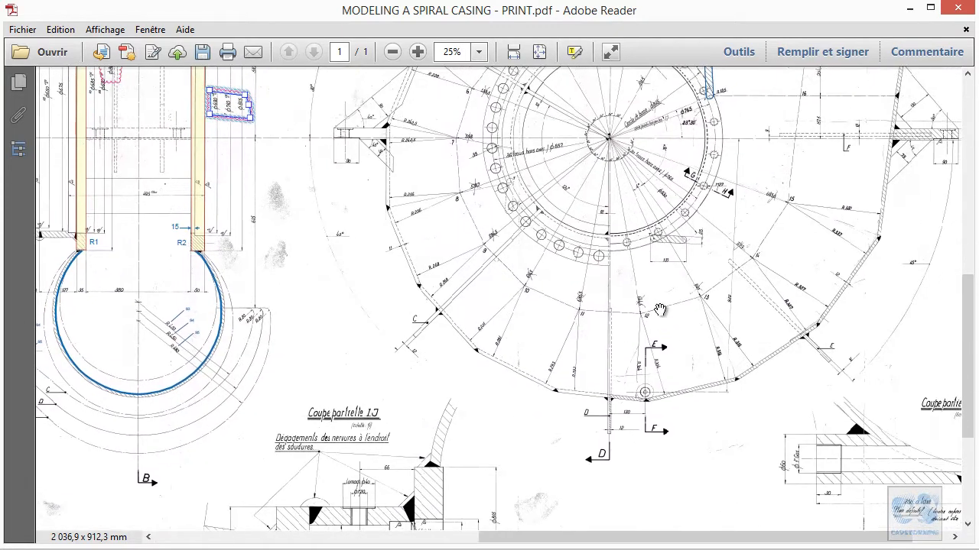
{"action": "scroll", "coordinate": [650, 305], "scroll_direction": "up", "scroll_amount": 3, "text": "ctrl"}
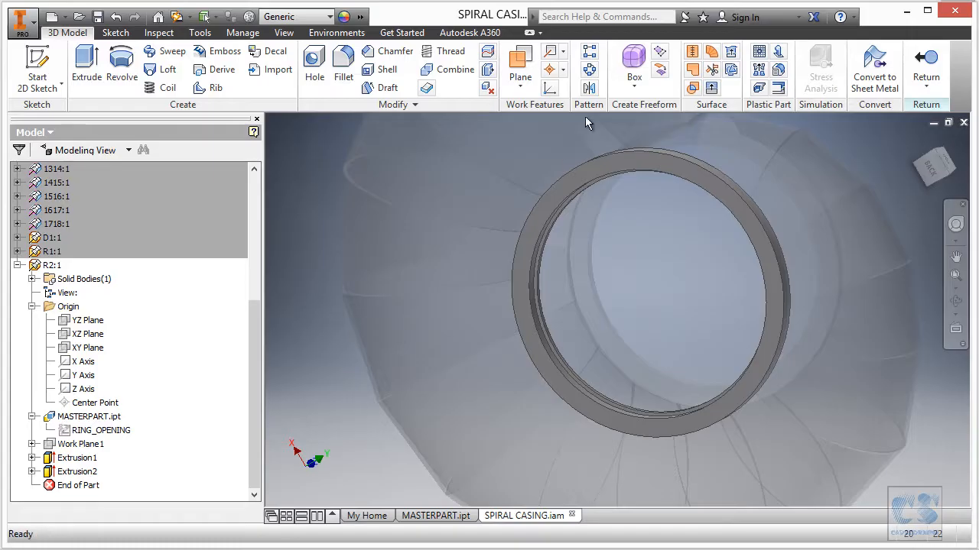
Start a sketch on the flat face of ring R2 and draw a 765 mm diameter circle centred on the origin.
{"action": "left_click", "coordinate": [37, 65]}
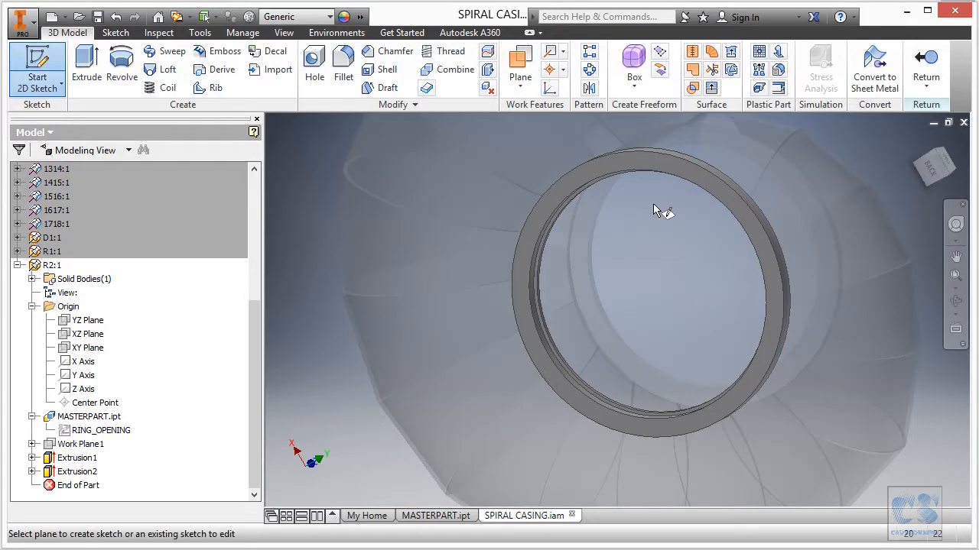
{"action": "left_click", "coordinate": [721, 186]}
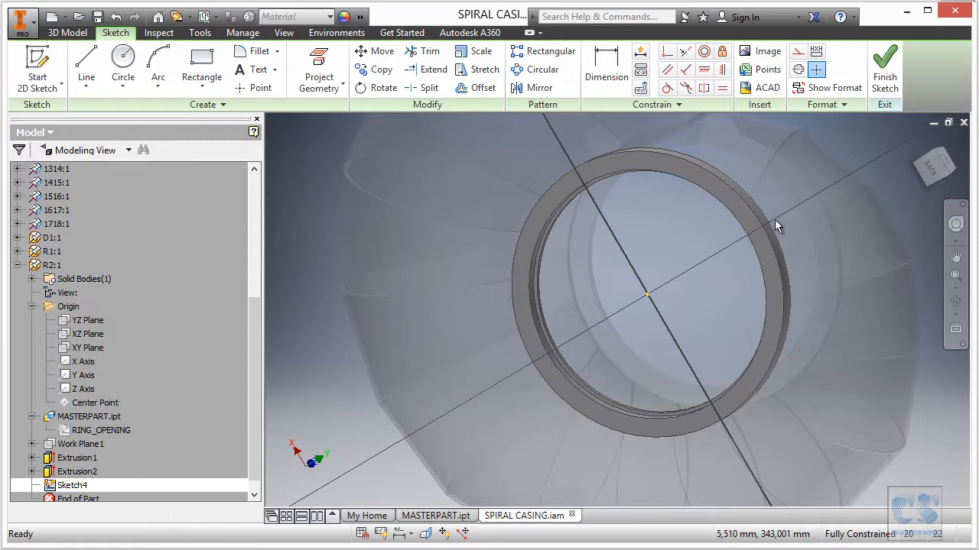
{"action": "left_click", "coordinate": [931, 169]}
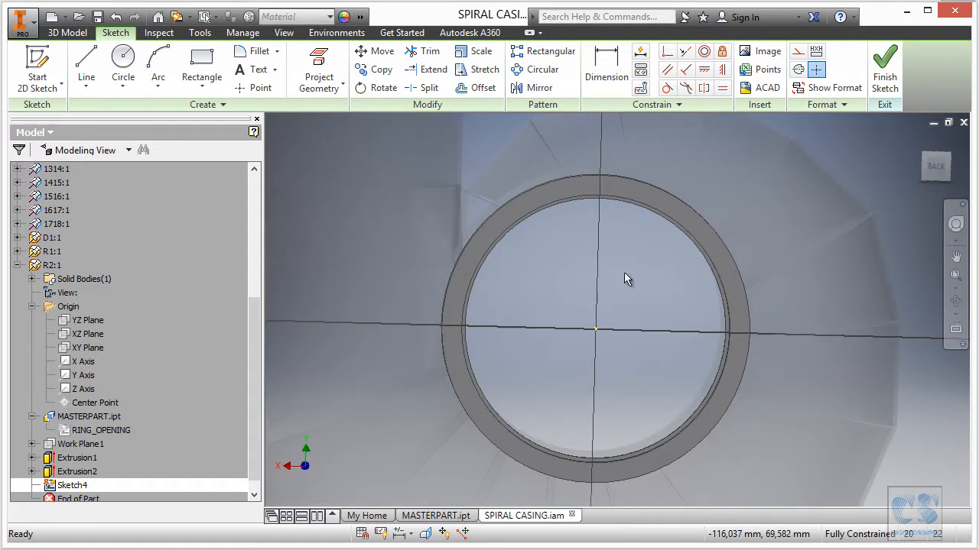
{"action": "left_click", "coordinate": [123, 61]}
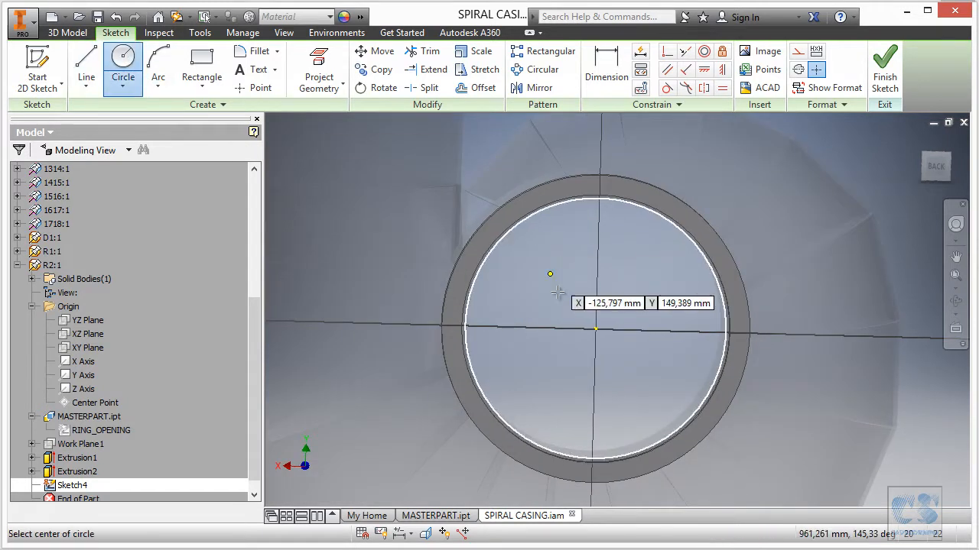
{"action": "left_click", "coordinate": [596, 329]}
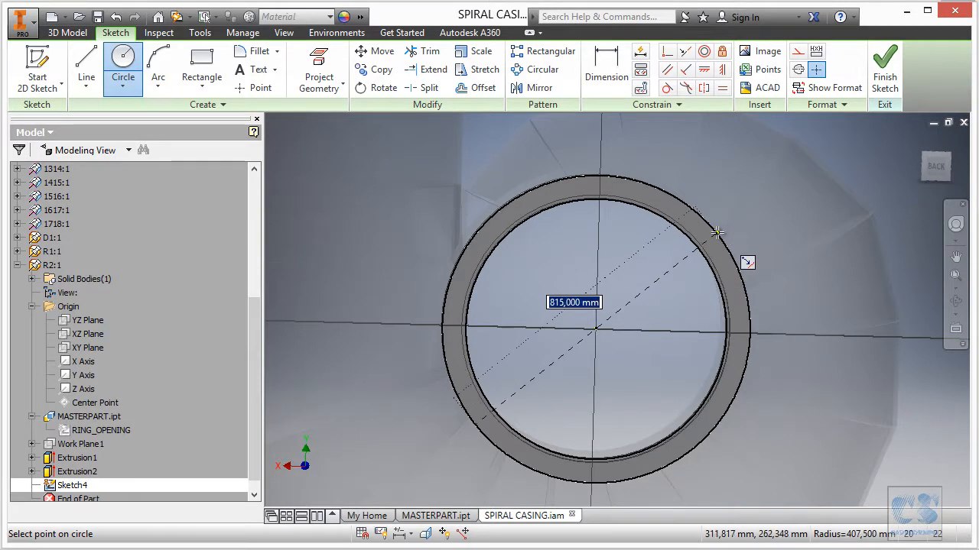
{"action": "type", "text": "765"}
{"action": "key", "text": "Return"}
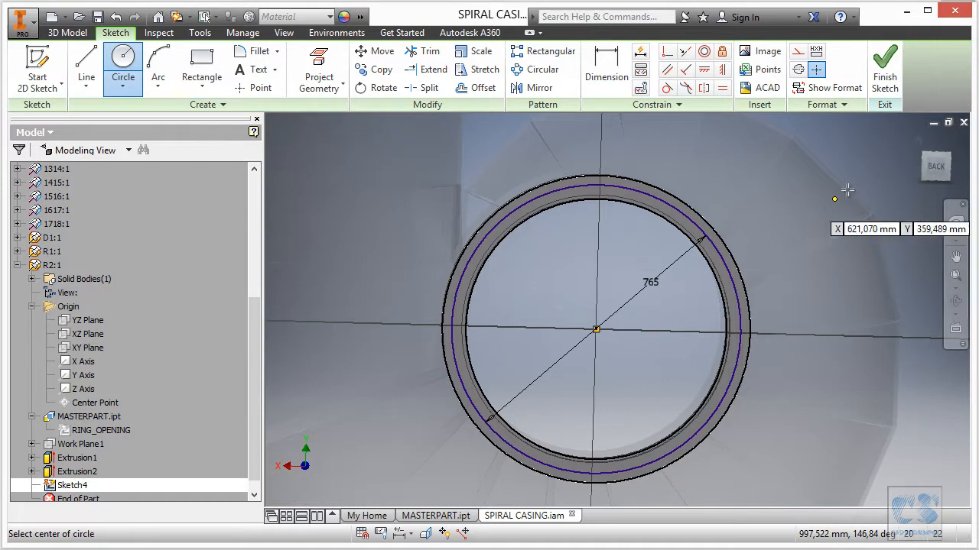
Sketch a radial line from the ring's centre to the 765 mm circle, about 13 degrees above the horizontal axis.
{"action": "left_click", "coordinate": [936, 168]}
{"action": "scroll", "coordinate": [726, 298], "scroll_direction": "up", "scroll_amount": 5}
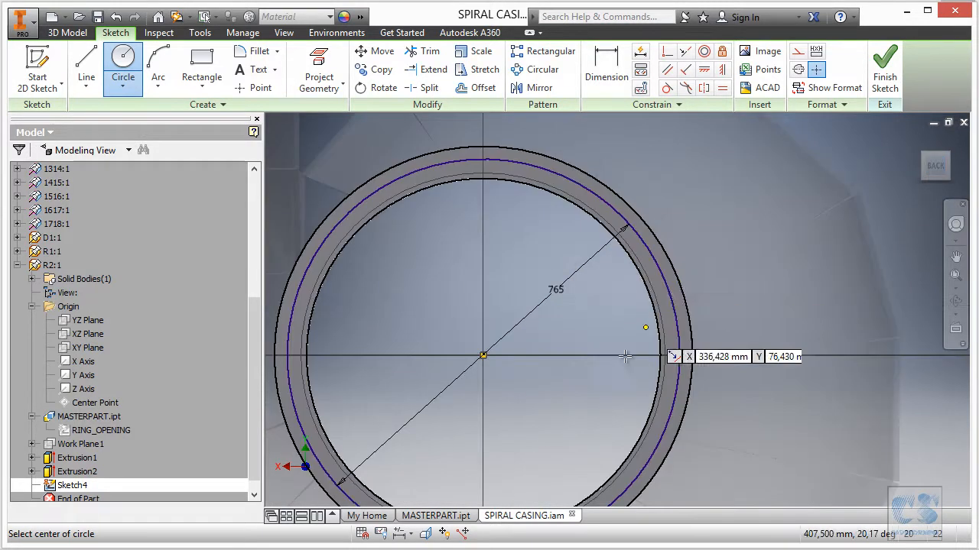
{"action": "left_click", "coordinate": [86, 67]}
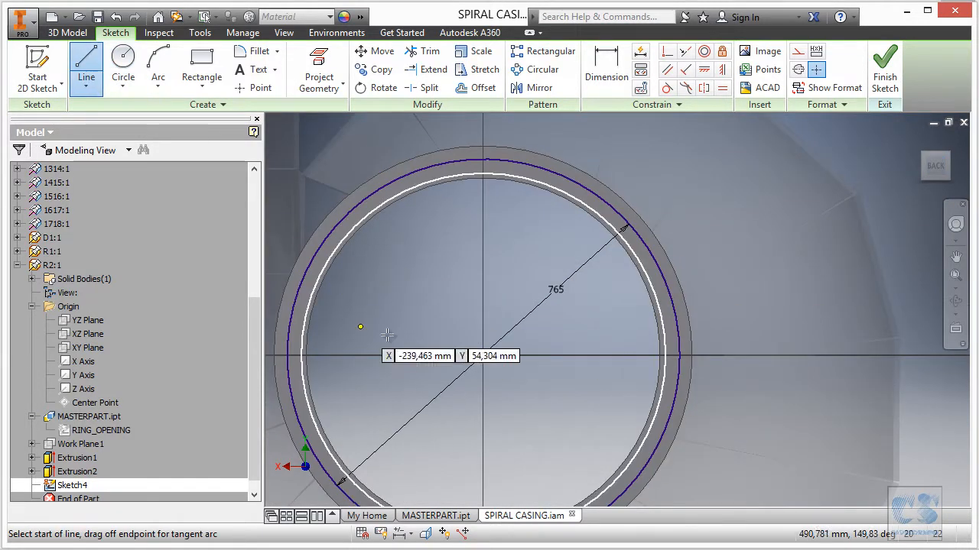
{"action": "left_click", "coordinate": [485, 355]}
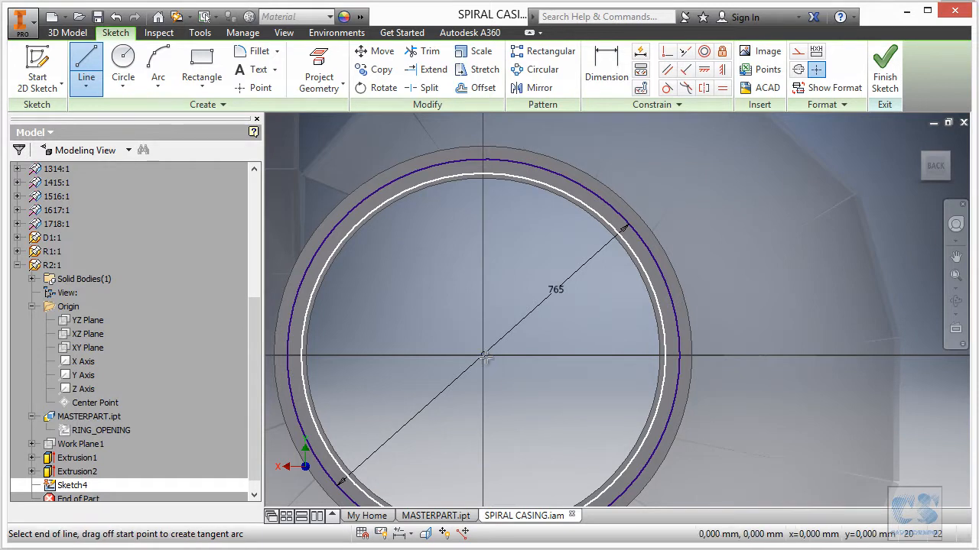
{"action": "scroll", "coordinate": [692, 291], "scroll_direction": "up", "scroll_amount": 6}
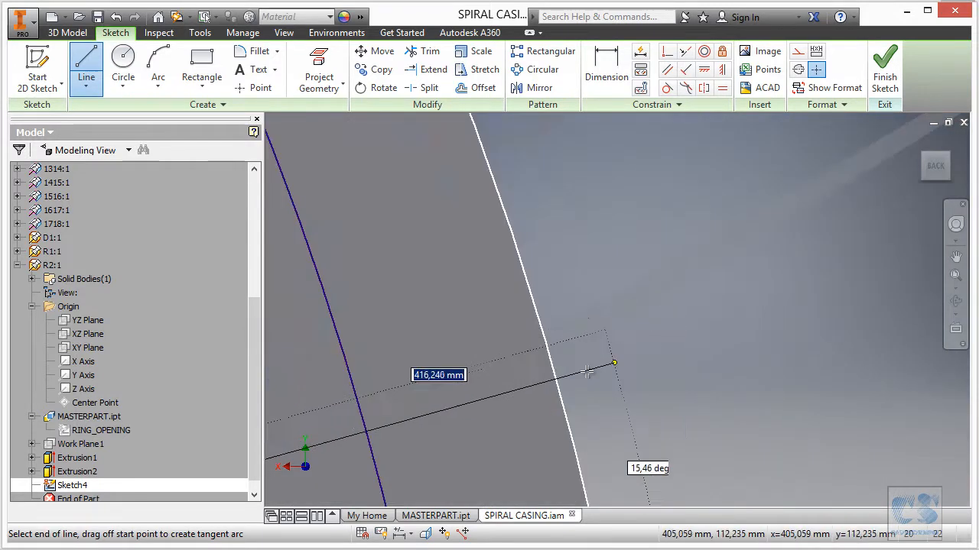
{"action": "scroll", "coordinate": [526, 323], "scroll_direction": "down", "scroll_amount": 4}
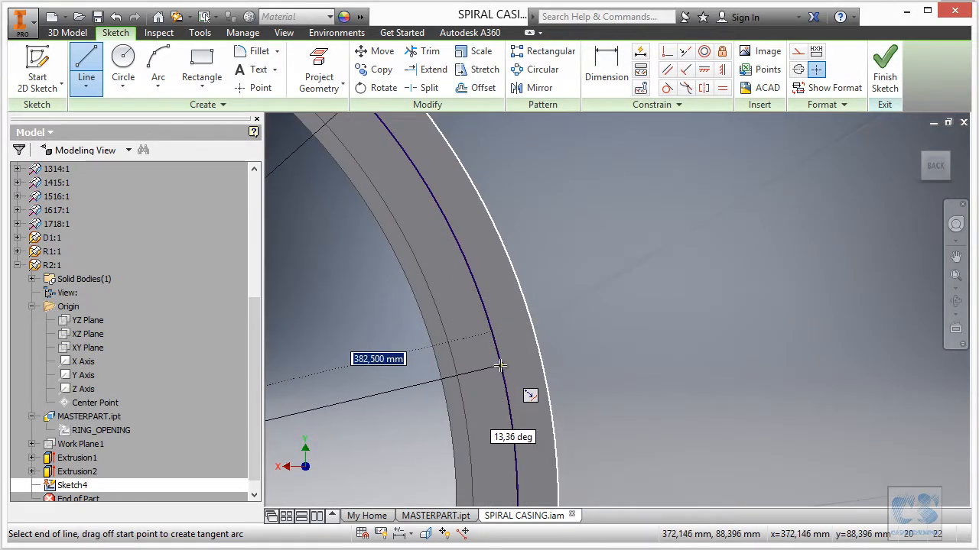
{"action": "left_click", "coordinate": [501, 365]}
{"action": "scroll", "coordinate": [498, 360], "scroll_direction": "down", "scroll_amount": 5}
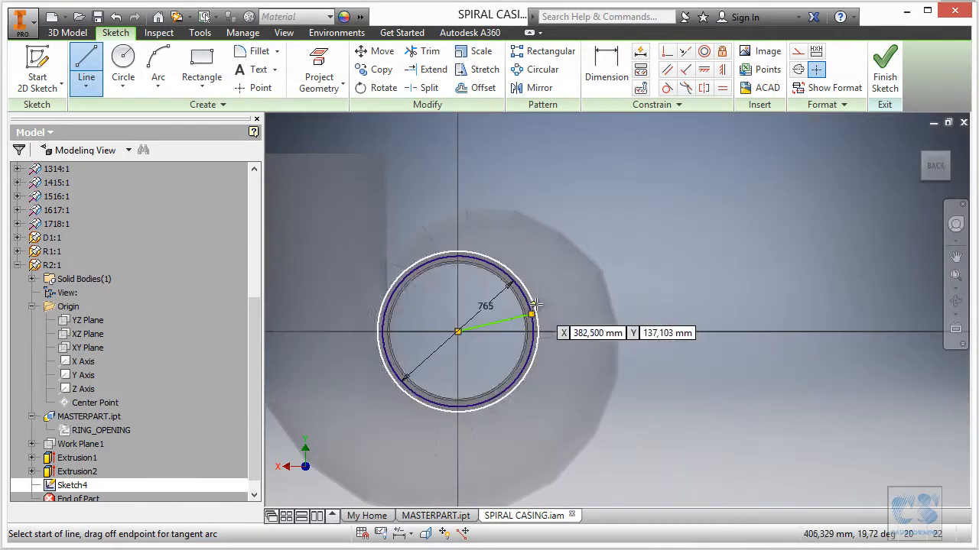
{"action": "scroll", "coordinate": [489, 310], "scroll_direction": "up", "scroll_amount": 5}
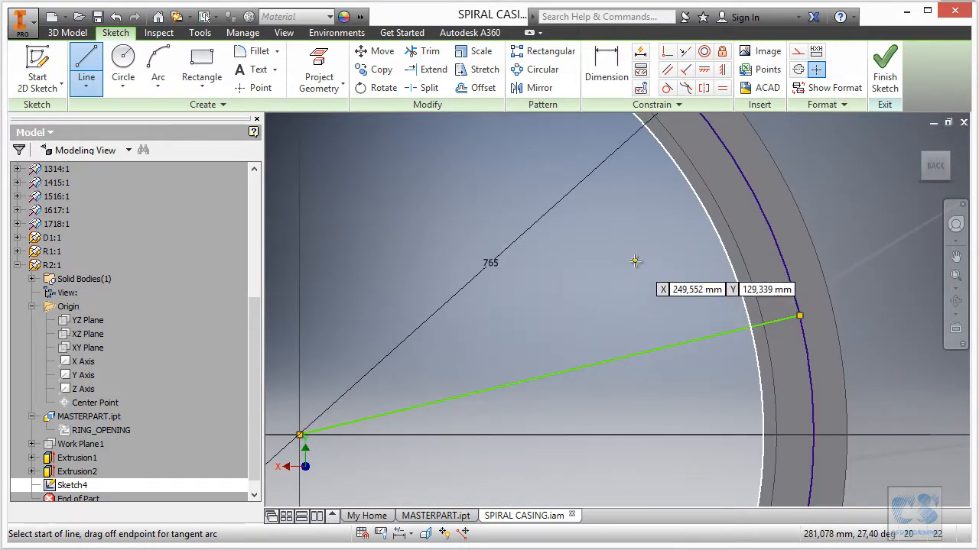
{"action": "key", "text": "Escape"}
{"action": "right_click", "coordinate": [430, 204]}
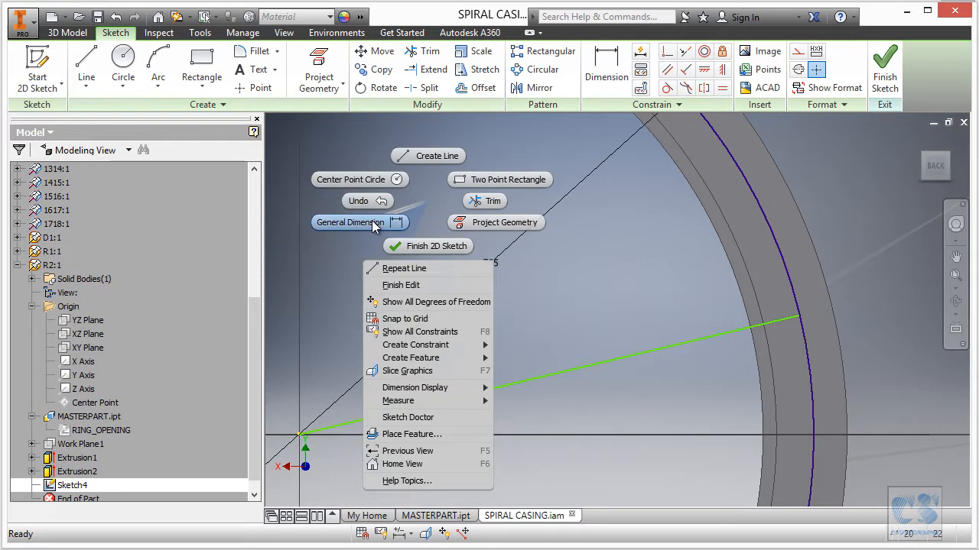
{"action": "left_click", "coordinate": [377, 223]}
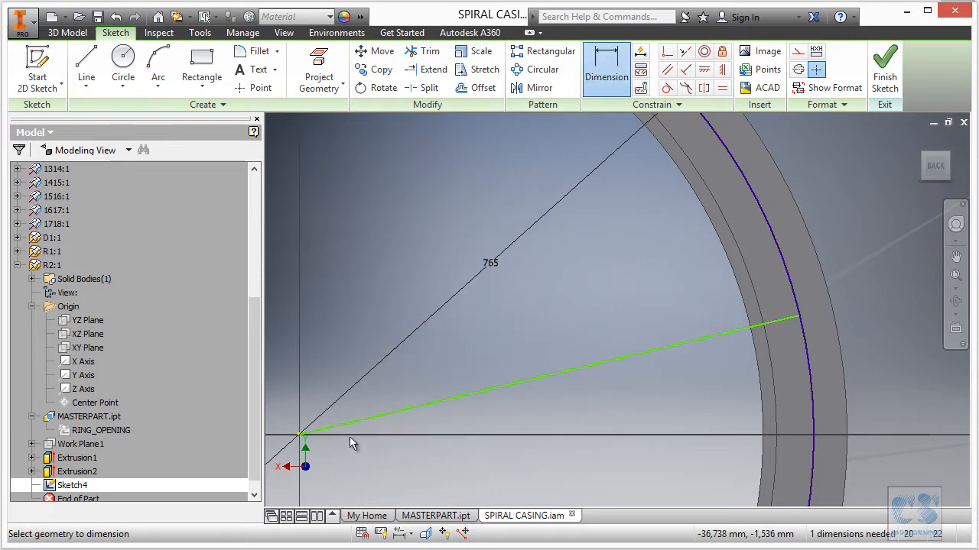
{"action": "scroll", "coordinate": [656, 369], "scroll_direction": "down", "scroll_amount": 5}
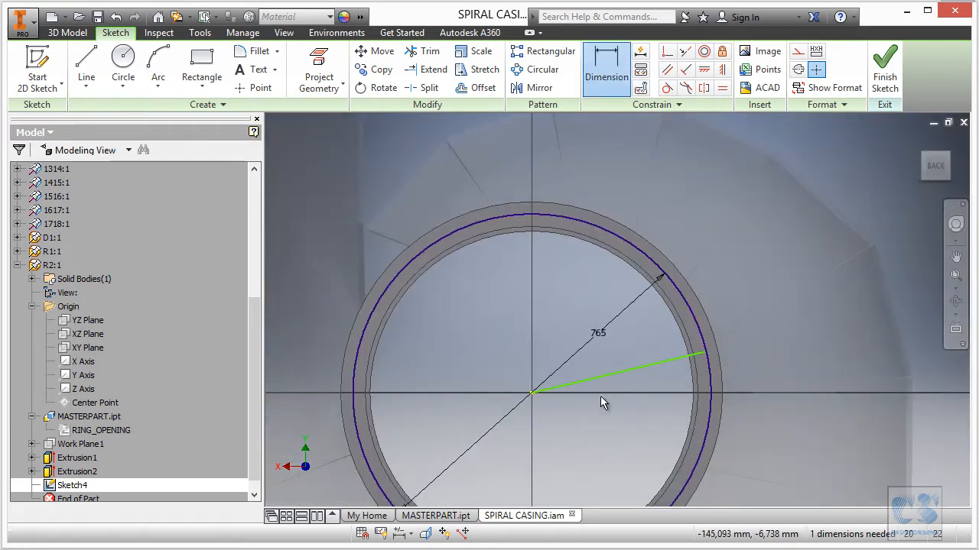
{"action": "key", "text": "Escape"}
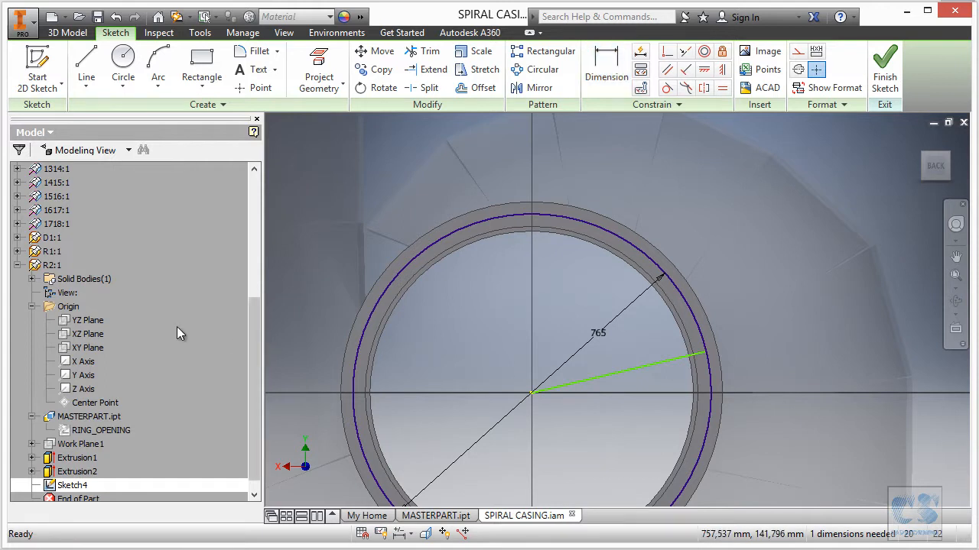
Make ring R2's X Axis visible and project it into the sketch.
{"action": "left_click", "coordinate": [85, 363]}
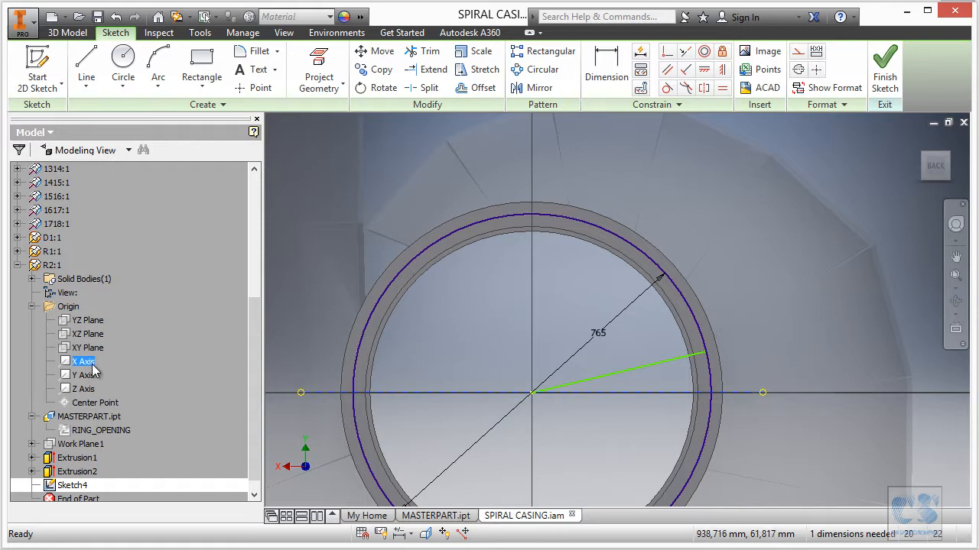
{"action": "right_click", "coordinate": [94, 371]}
{"action": "left_click", "coordinate": [136, 497]}
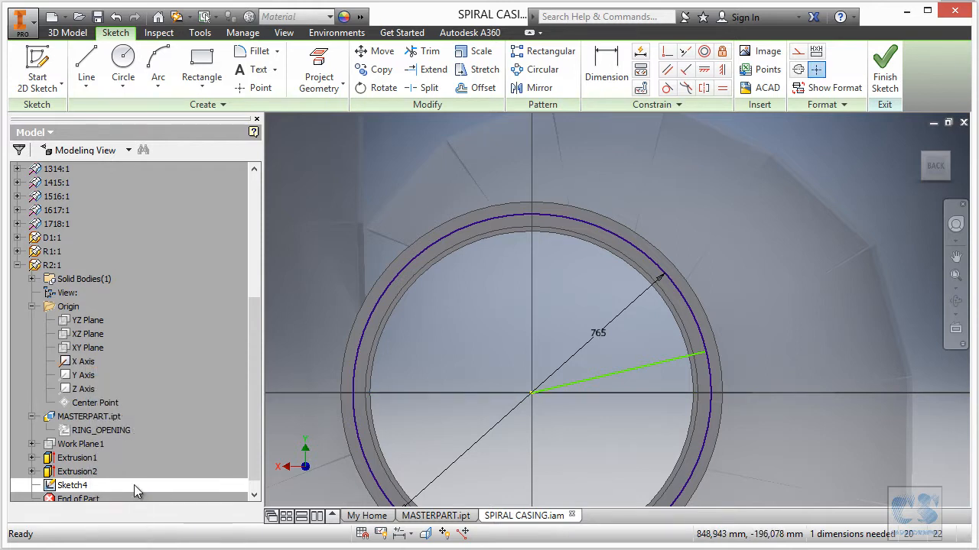
{"action": "left_click", "coordinate": [322, 59]}
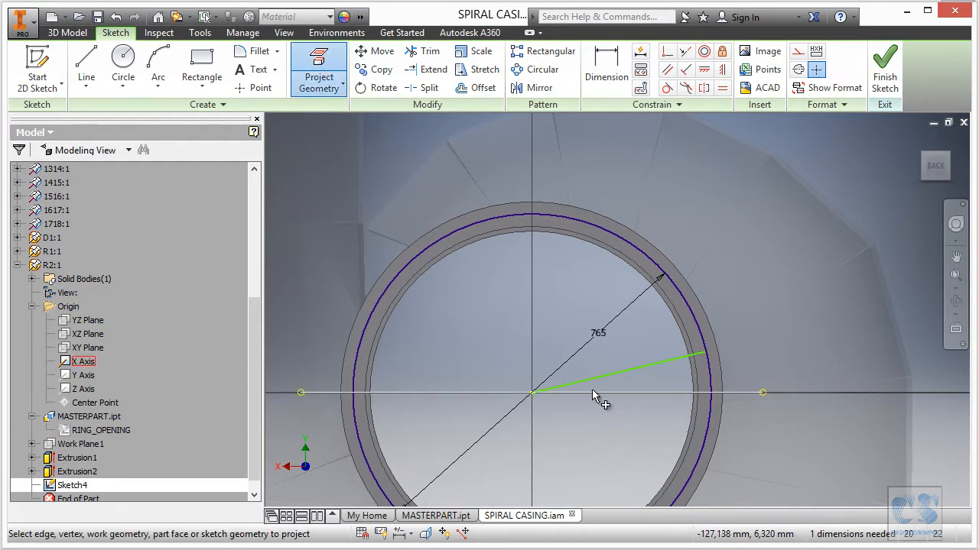
{"action": "key", "text": "Escape"}
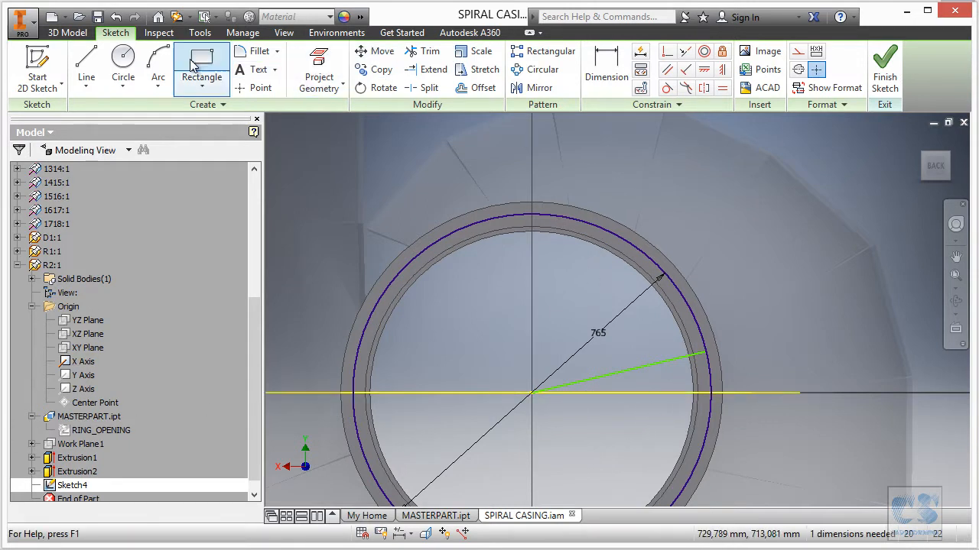
Dimension the angle between the projected X axis and the radial line as 9 degrees, and finish the sketch.
{"action": "right_click", "coordinate": [475, 293]}
{"action": "left_click", "coordinate": [428, 316]}
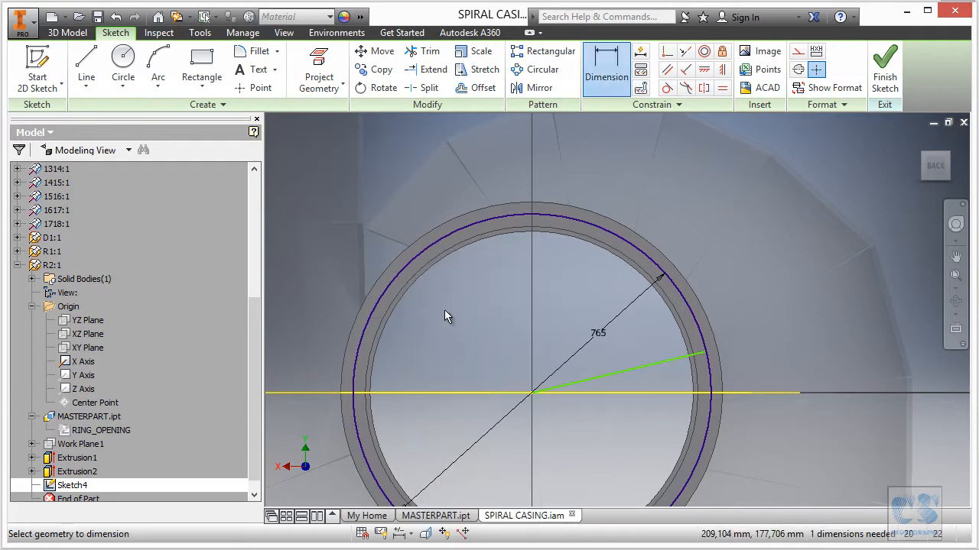
{"action": "left_click", "coordinate": [616, 393]}
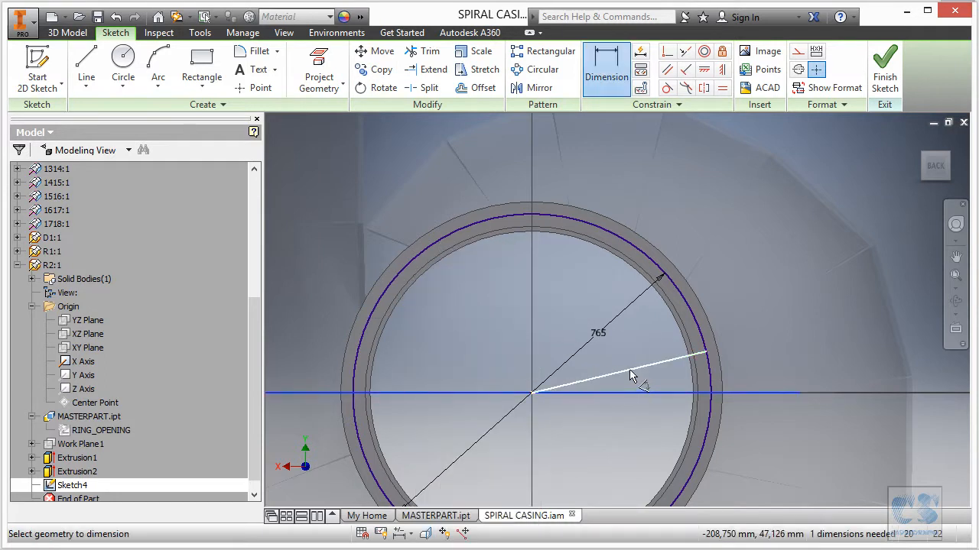
{"action": "left_click", "coordinate": [661, 385]}
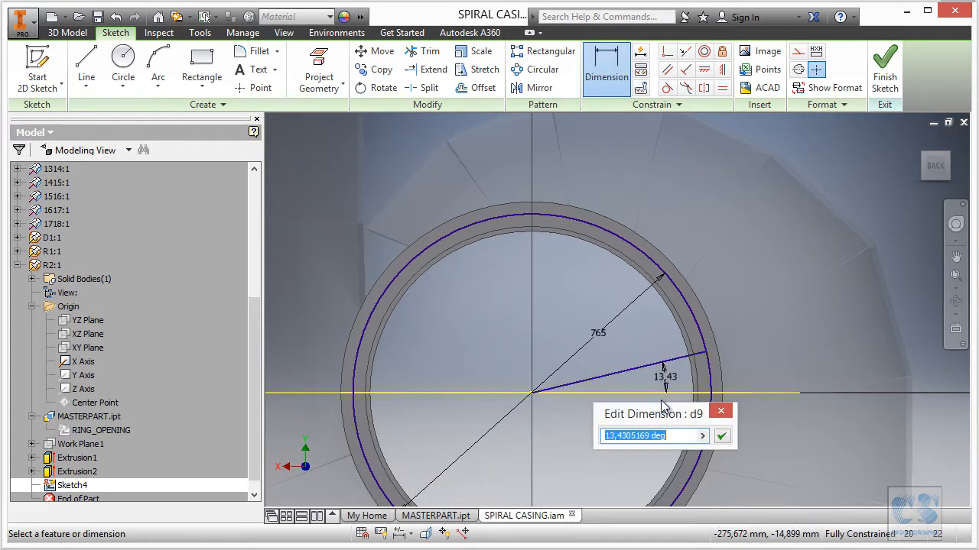
{"action": "type", "text": "9"}
{"action": "key", "text": "Return"}
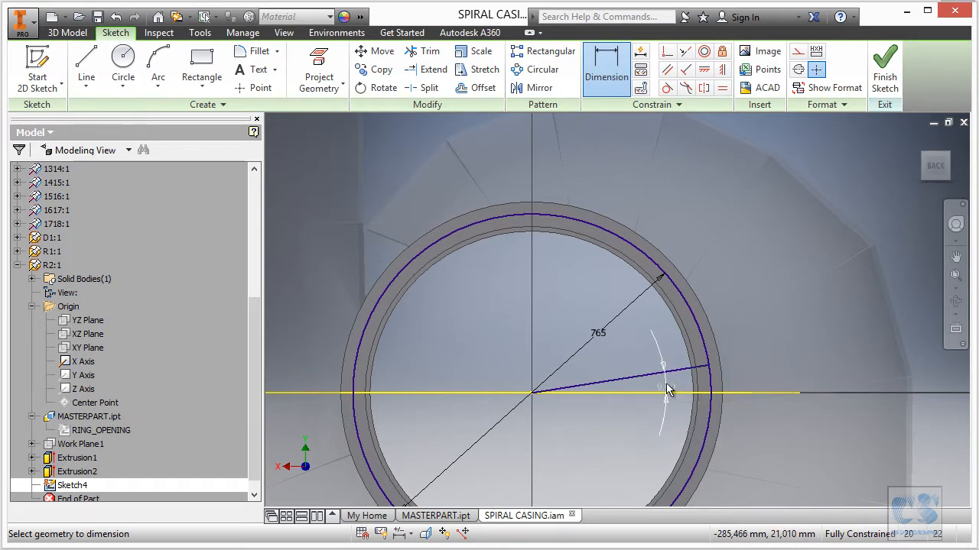
{"action": "key", "text": "Escape"}
{"action": "middle_click_drag", "start_coordinate": [724, 383], "coordinate": [676, 383], "text": "shift"}
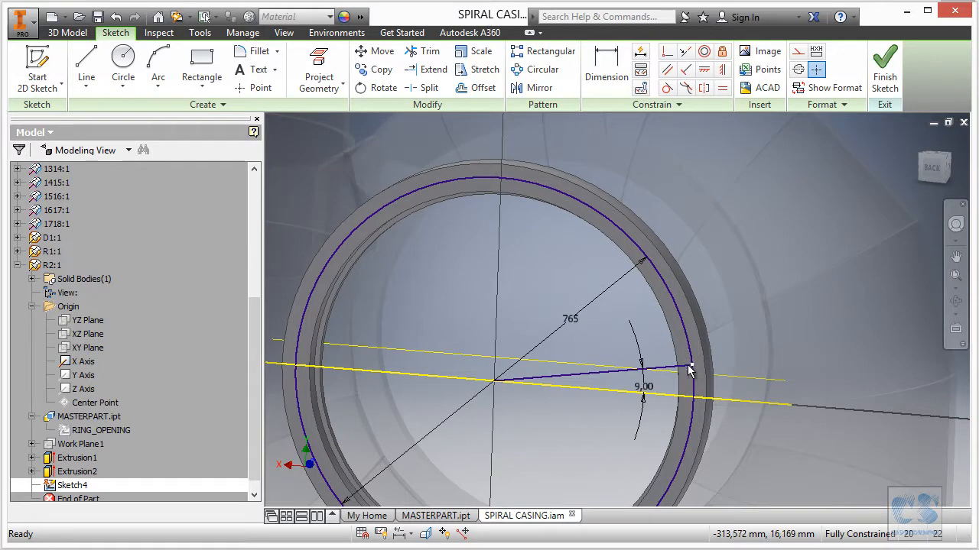
{"action": "left_click", "coordinate": [884, 67]}
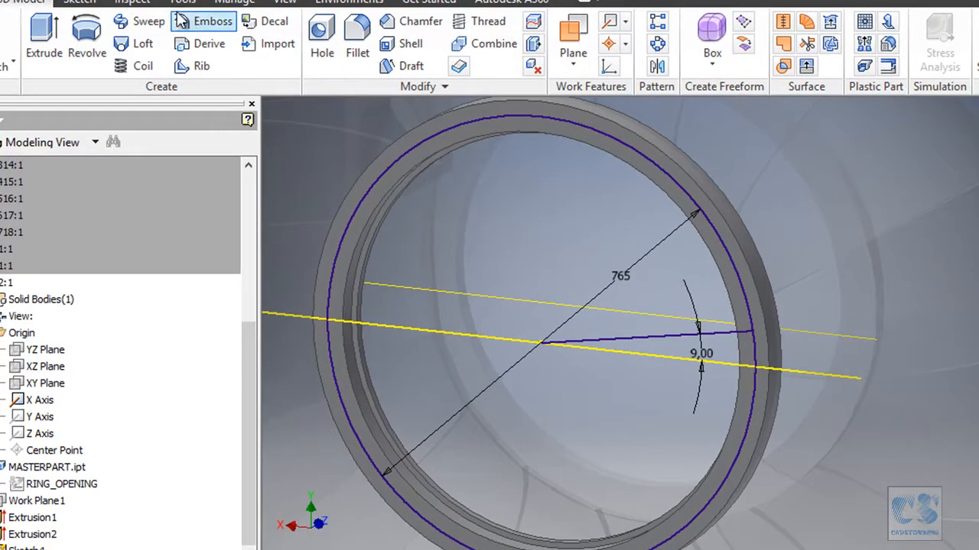
Define a drilled, tapped hole placed from the sketch, with an ISO Metric profile thread, size 27, designation M27x2.
{"action": "left_click", "coordinate": [322, 34]}
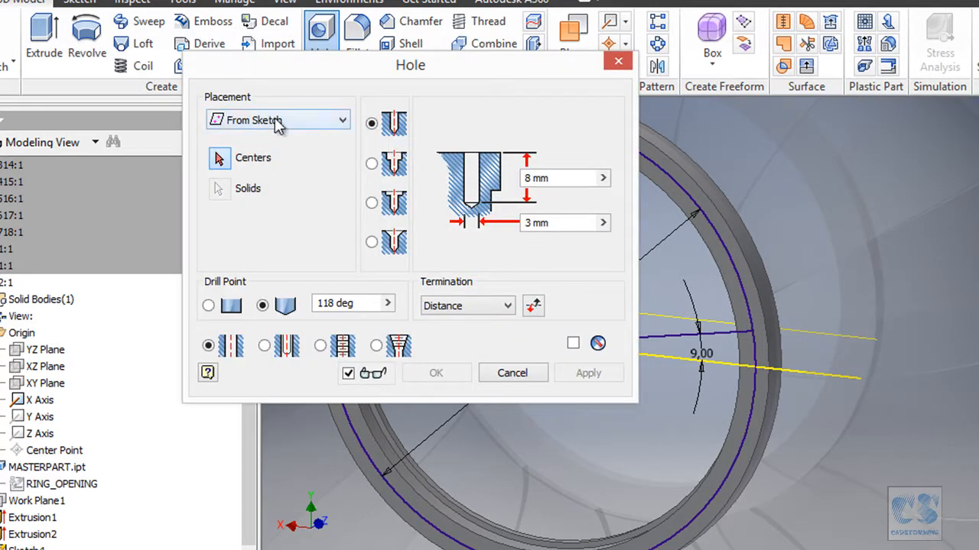
{"action": "left_click", "coordinate": [370, 123]}
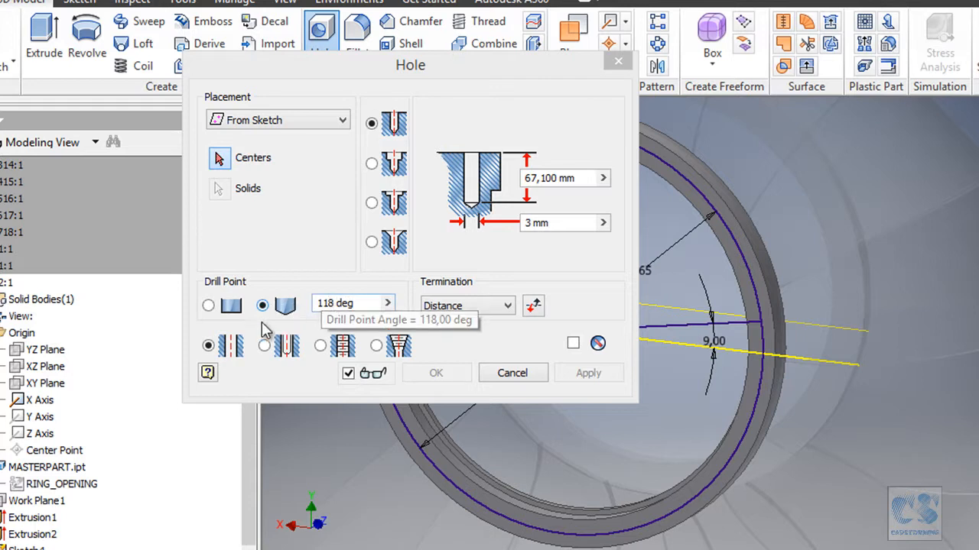
{"action": "left_click", "coordinate": [321, 349]}
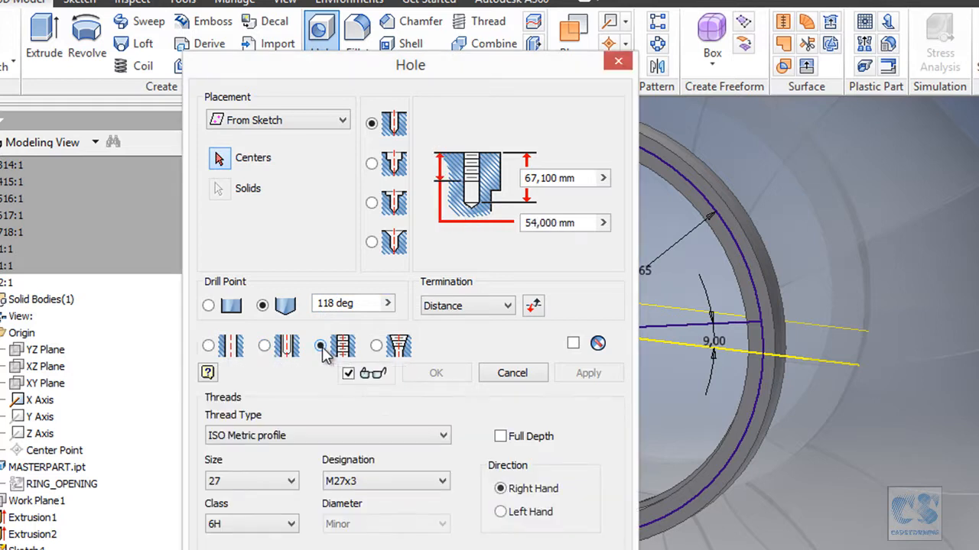
{"action": "left_click", "coordinate": [354, 439]}
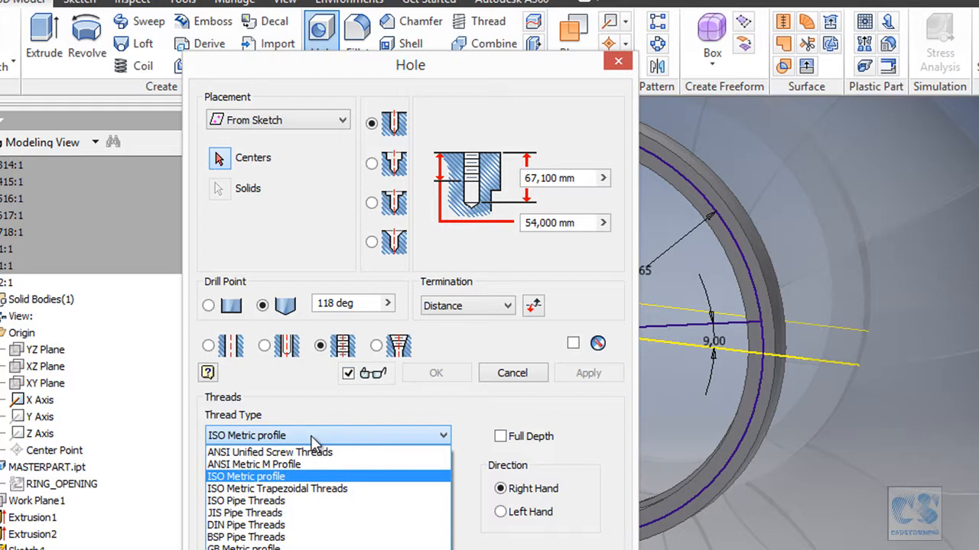
{"action": "left_click", "coordinate": [282, 478]}
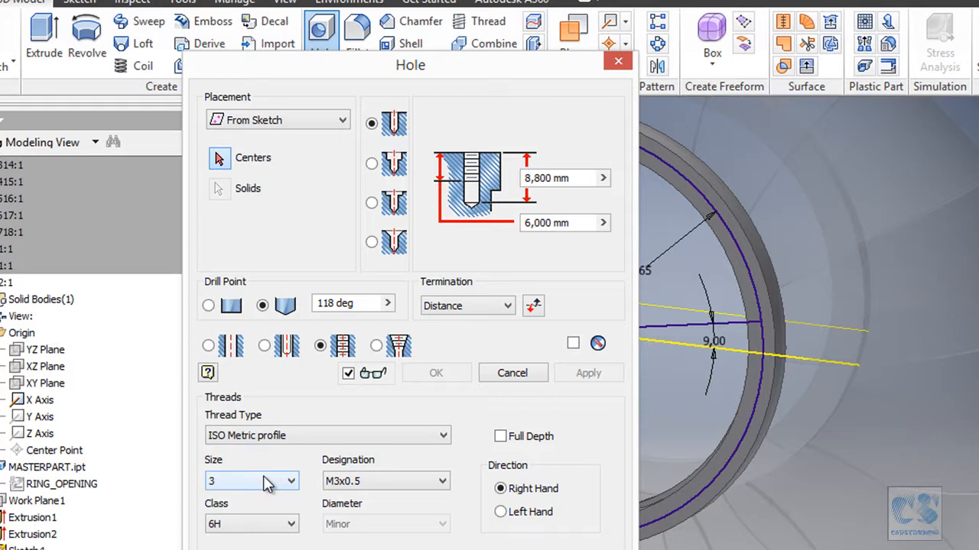
{"action": "left_click", "coordinate": [266, 482]}
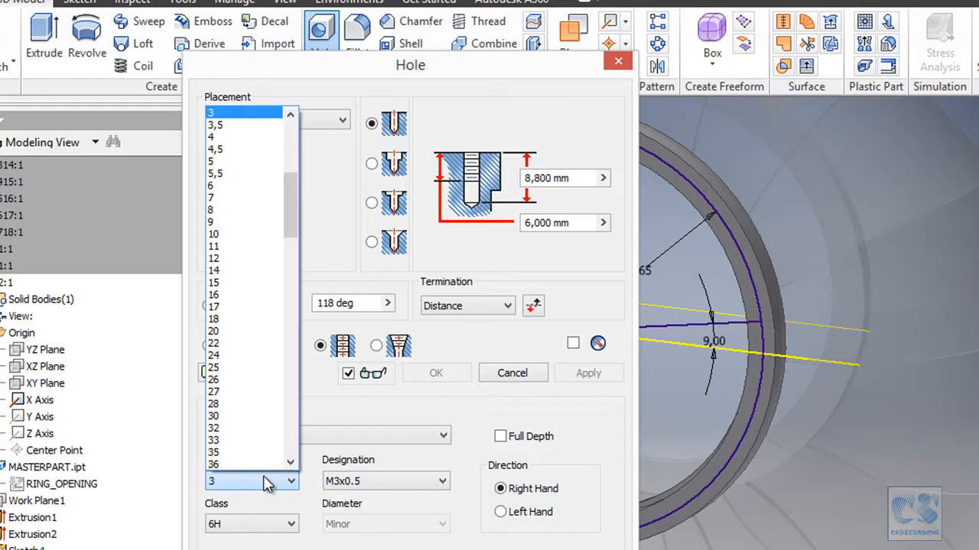
{"action": "left_click", "coordinate": [253, 393]}
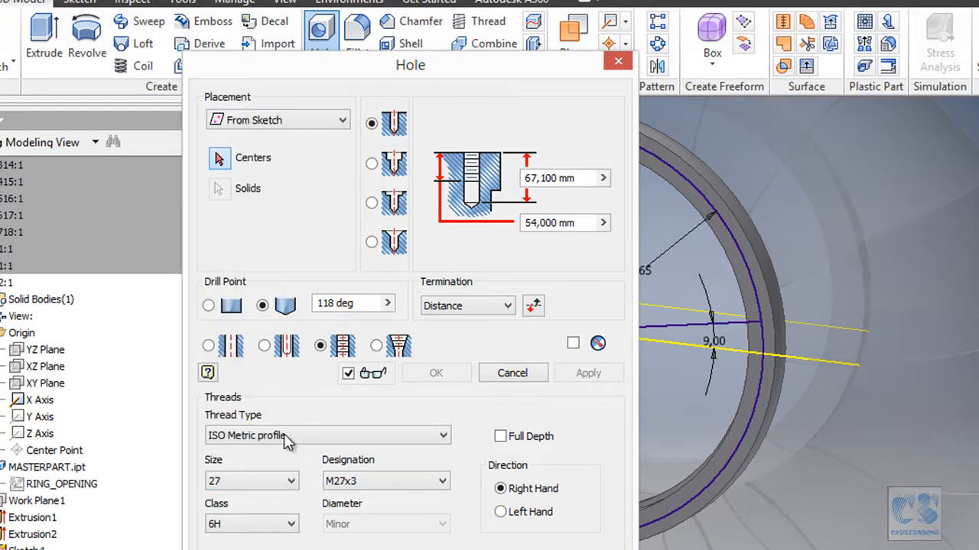
{"action": "left_click", "coordinate": [412, 482]}
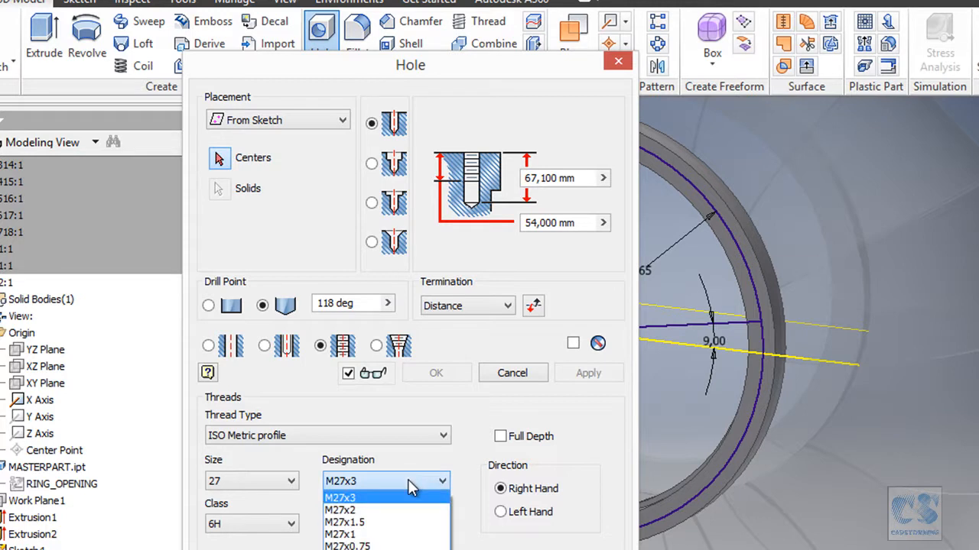
{"action": "left_click", "coordinate": [370, 513]}
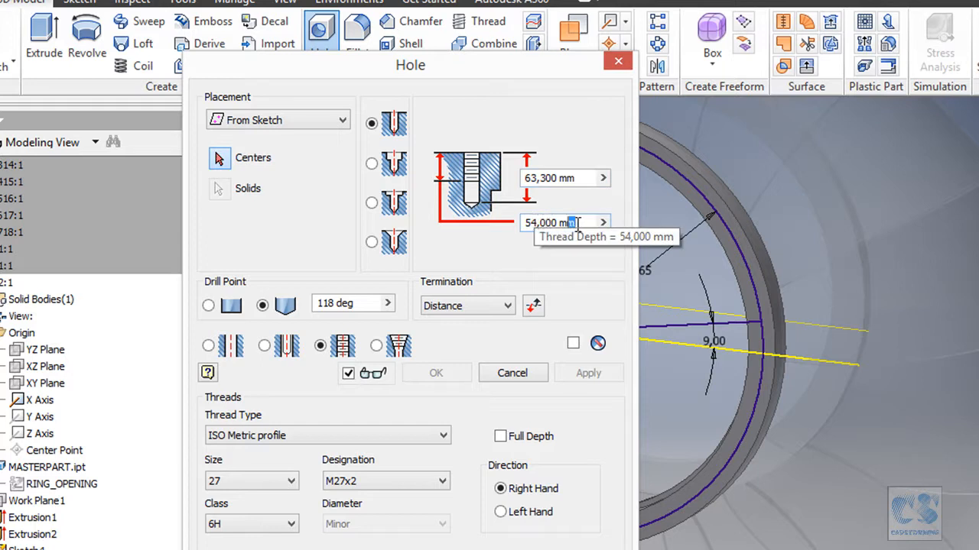
Set the tapped hole's thread depth to 25 mm and its drilling depth to 35 mm.
{"action": "left_click", "coordinate": [578, 223]}
{"action": "left_click", "coordinate": [540, 223]}
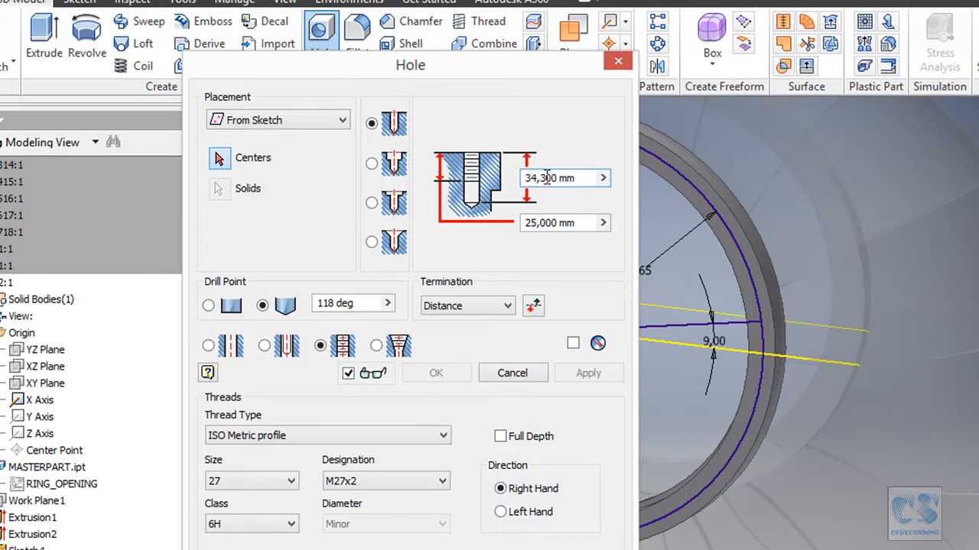
{"action": "type", "text": "35"}
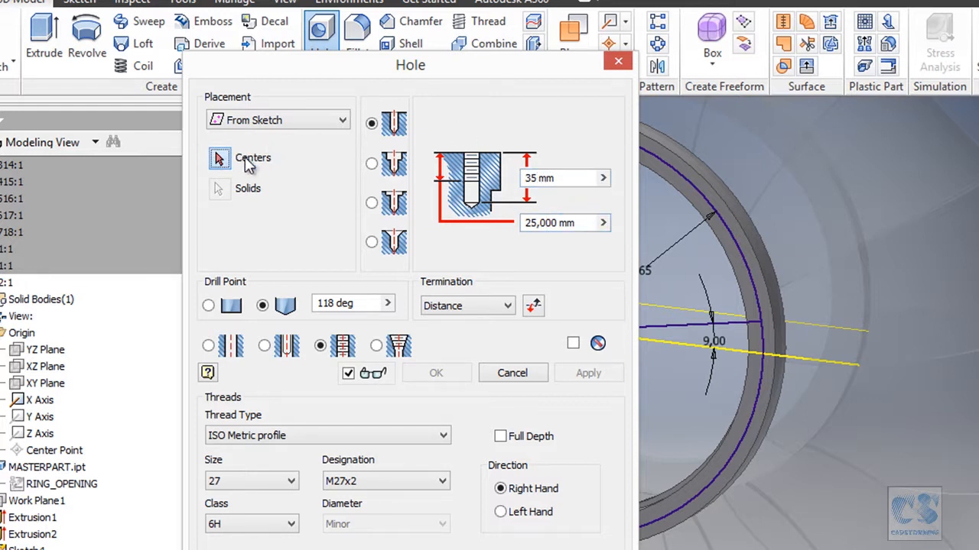
Place the tapped hole where the radial line meets the 765 mm circle on ring R2 and create it.
{"action": "left_click", "coordinate": [764, 323]}
{"action": "scroll", "coordinate": [858, 319], "scroll_direction": "up", "scroll_amount": 8}
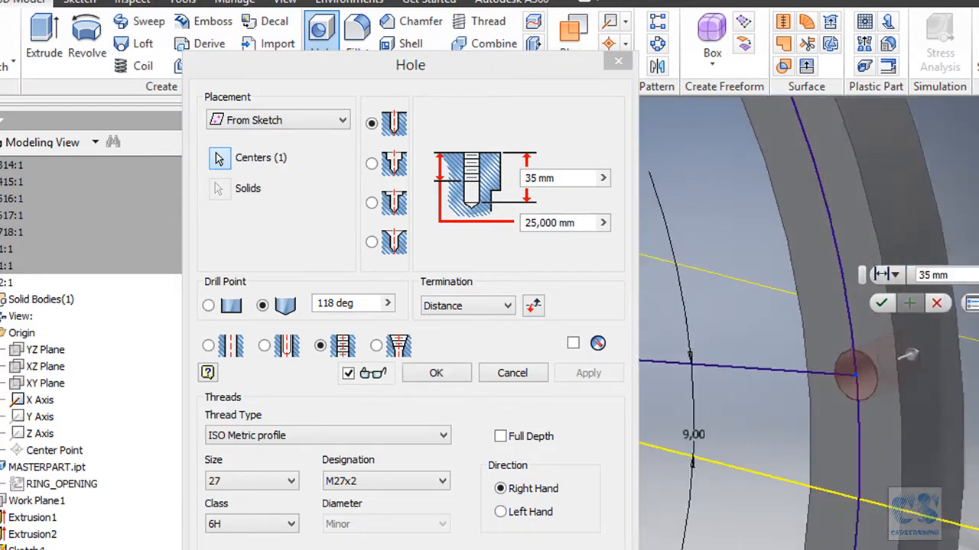
{"action": "middle_click_drag", "start_coordinate": [764, 329], "coordinate": [899, 333], "text": "shift"}
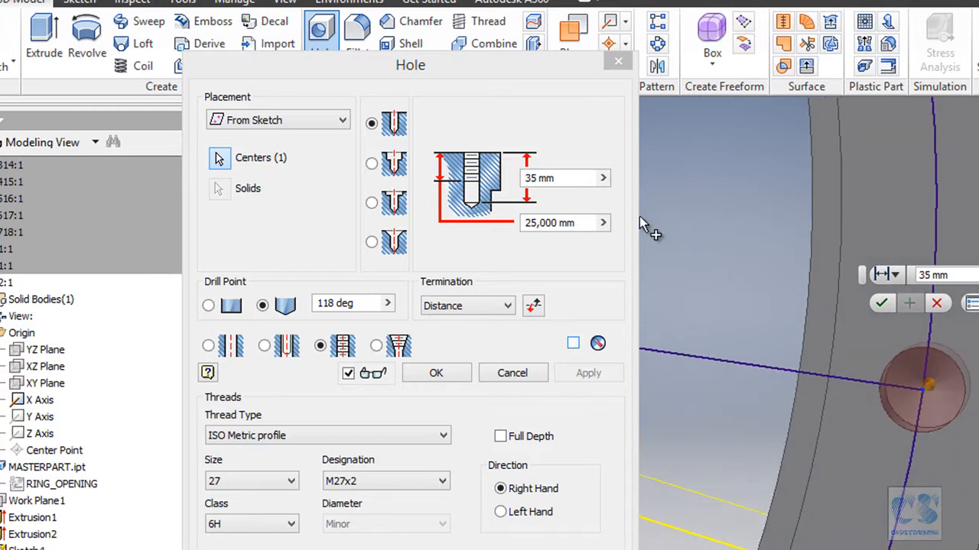
{"action": "left_click", "coordinate": [566, 67]}
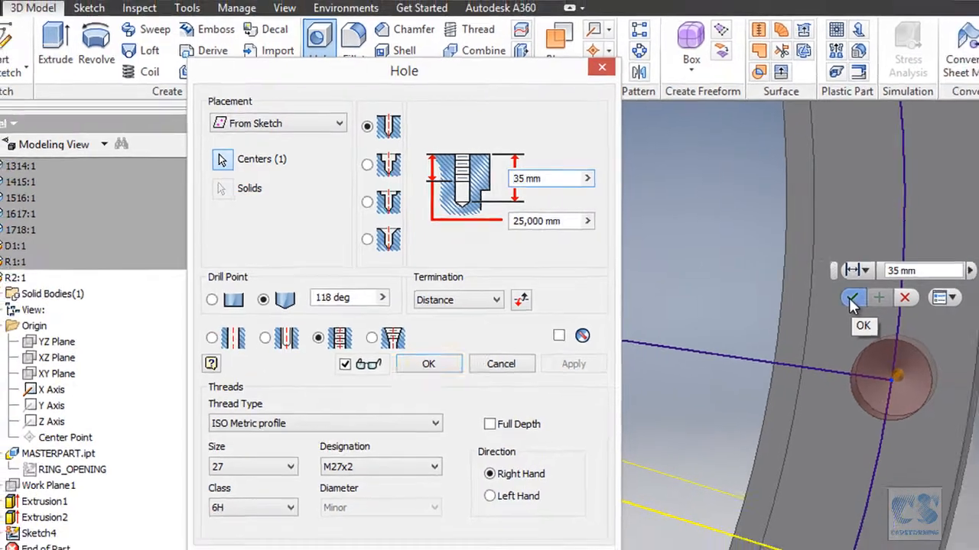
{"action": "left_click", "coordinate": [879, 304]}
Start a circular pattern of the threaded hole with ring R2's Z Axis as the rotation axis.
{"action": "middle_click_drag", "start_coordinate": [882, 255], "coordinate": [918, 236], "text": "shift"}
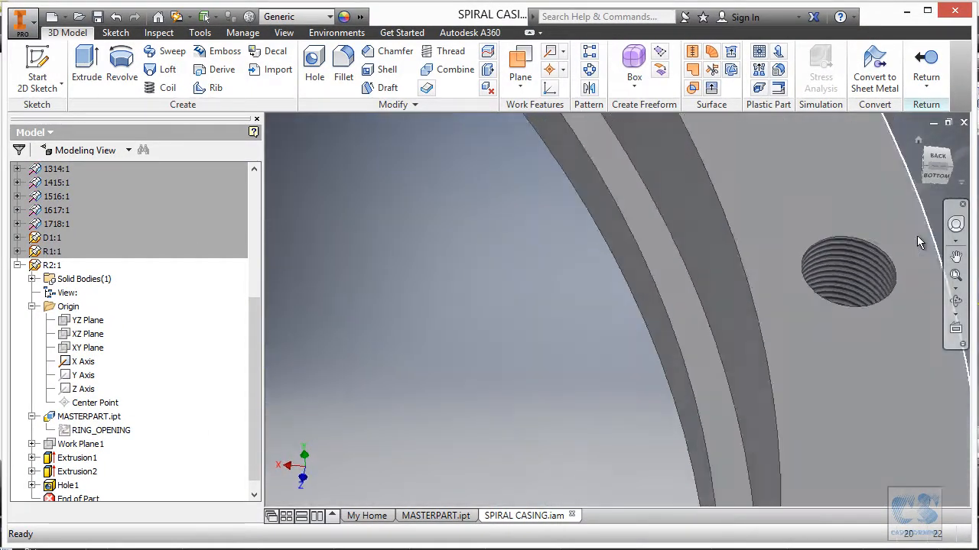
{"action": "scroll", "coordinate": [917, 236], "scroll_direction": "up", "scroll_amount": 7}
{"action": "middle_click_drag", "start_coordinate": [846, 233], "coordinate": [795, 164], "text": "shift"}
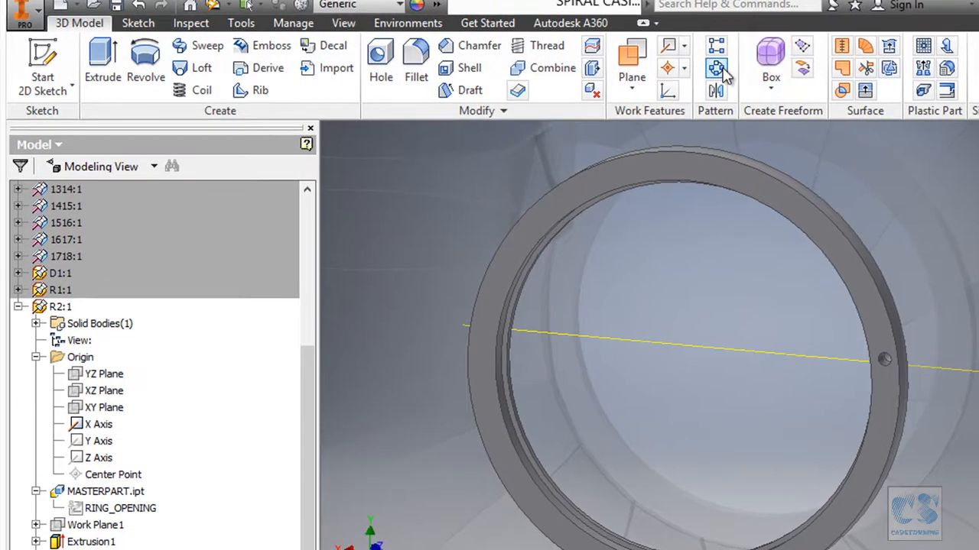
{"action": "left_click", "coordinate": [719, 68]}
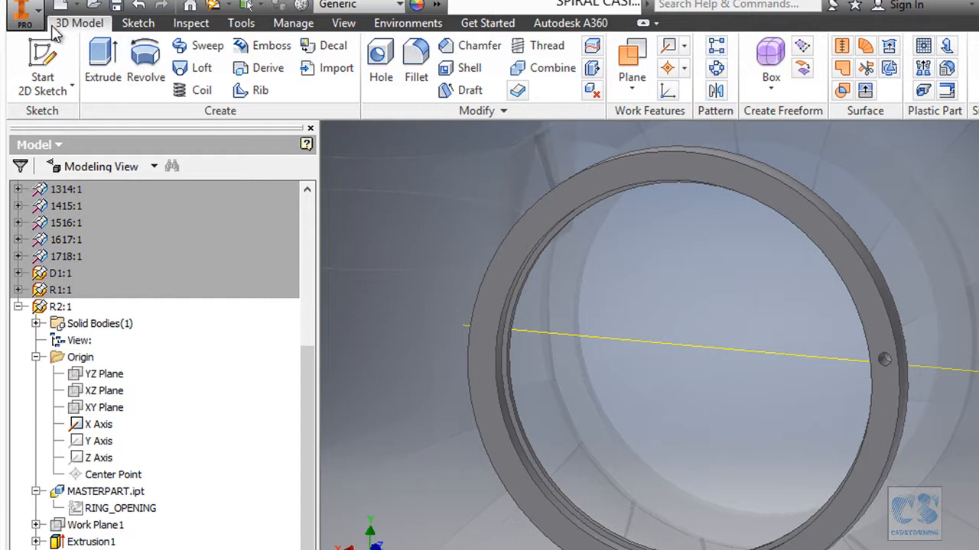
{"action": "left_click", "coordinate": [717, 70]}
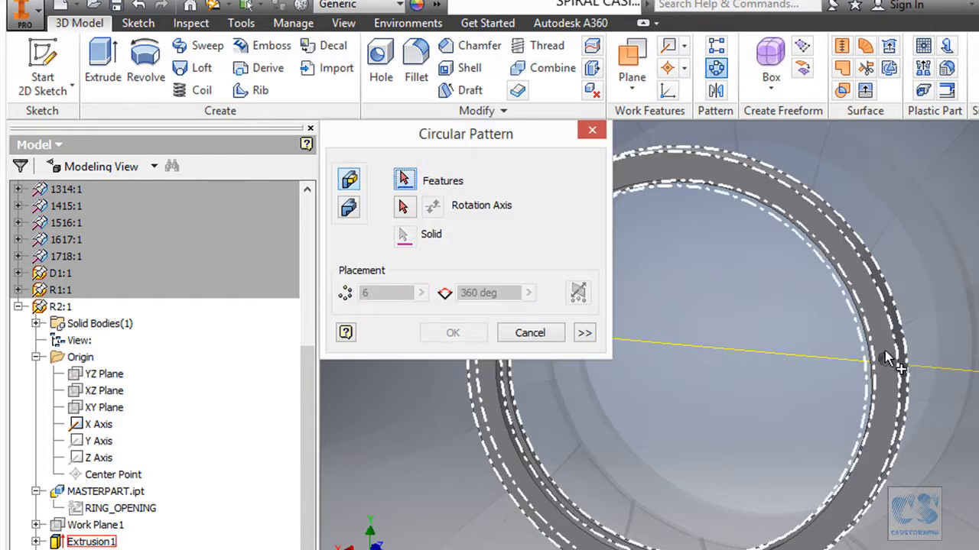
{"action": "left_click", "coordinate": [885, 361]}
{"action": "left_click", "coordinate": [404, 208]}
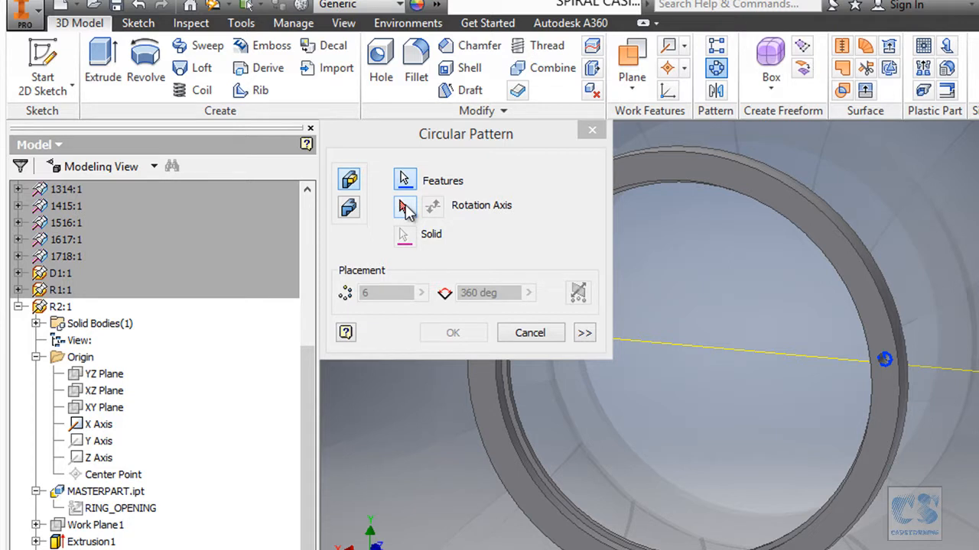
{"action": "left_click", "coordinate": [404, 206]}
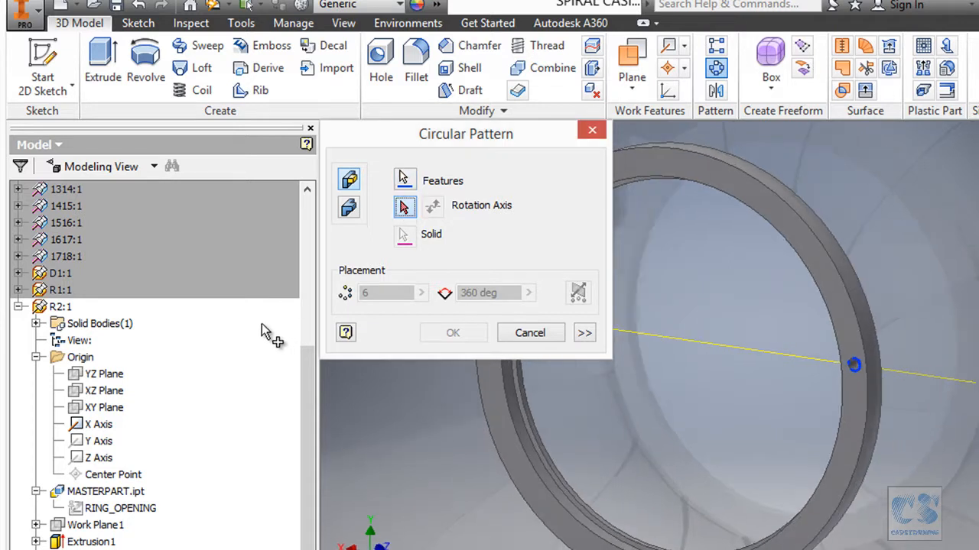
{"action": "left_click", "coordinate": [101, 458]}
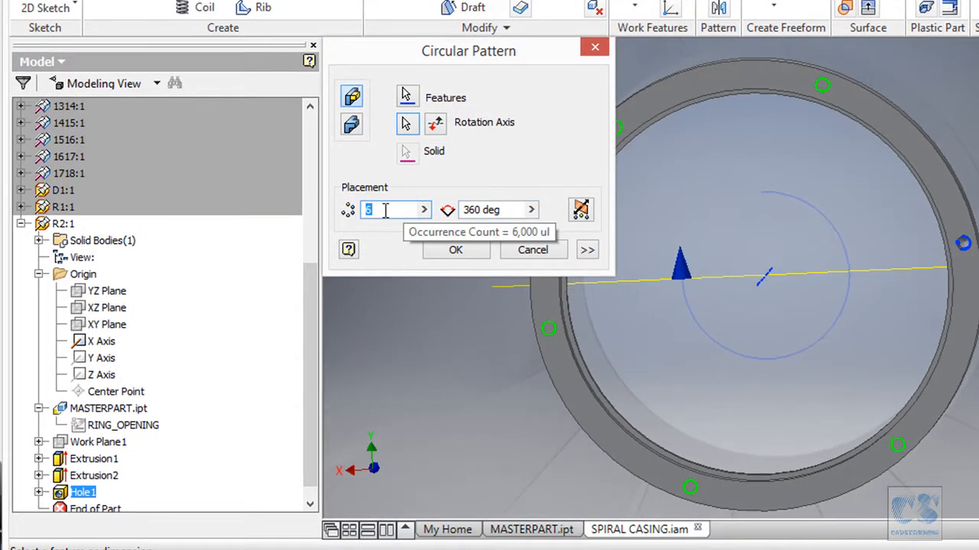
Set the circular pattern to 20 occurrences over 360 degrees and create it.
{"action": "type", "text": "20"}
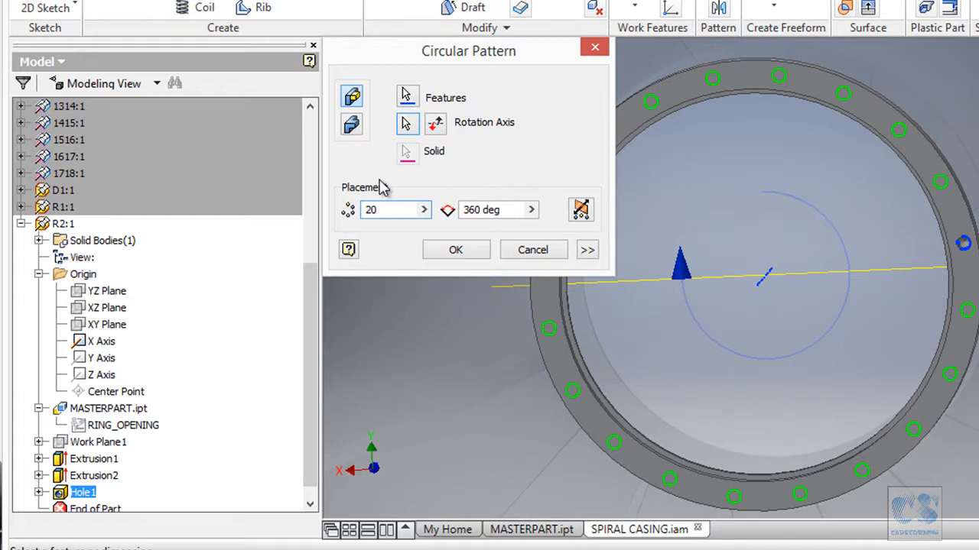
{"action": "left_click", "coordinate": [477, 212]}
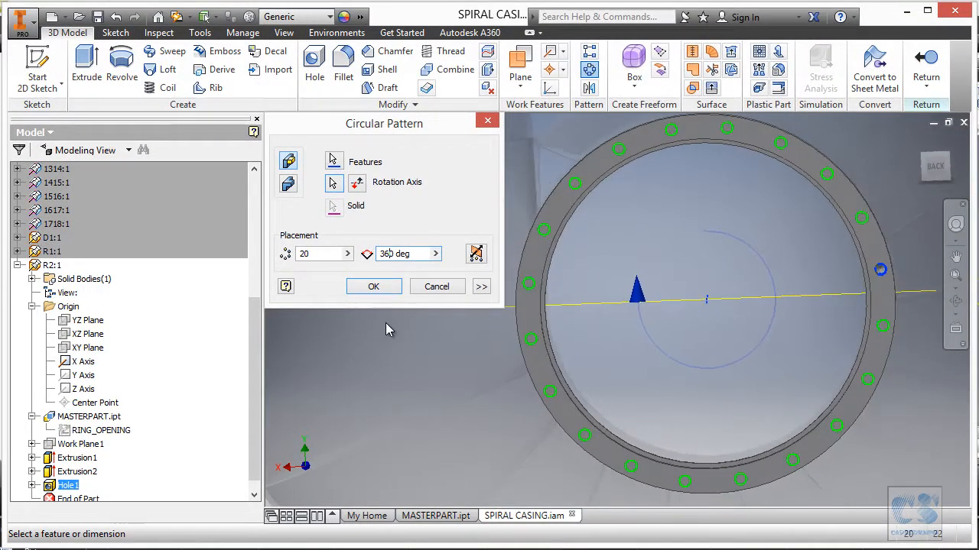
{"action": "left_click", "coordinate": [374, 288]}
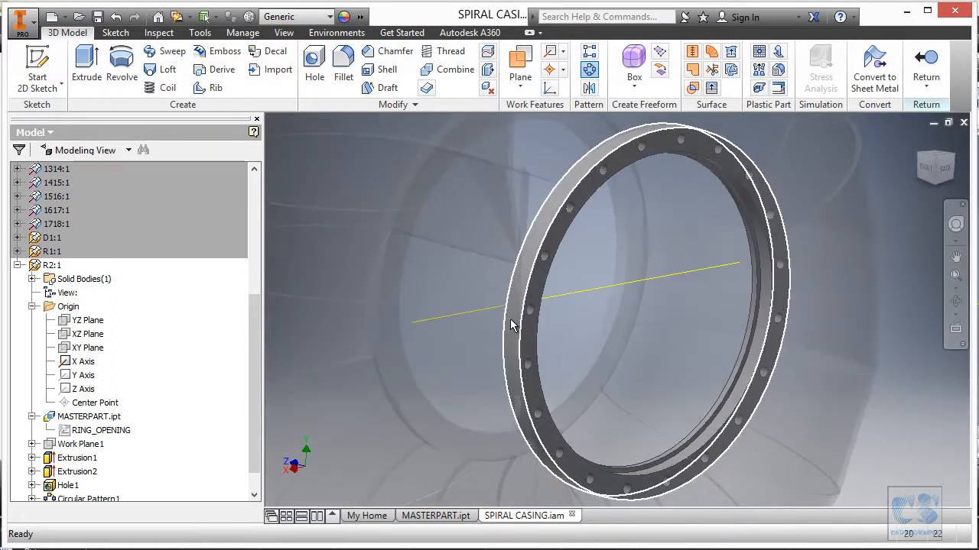
Hide ring R2's X Axis and return from the part to the spiral casing assembly.
{"action": "left_click", "coordinate": [84, 365]}
{"action": "right_click", "coordinate": [85, 364]}
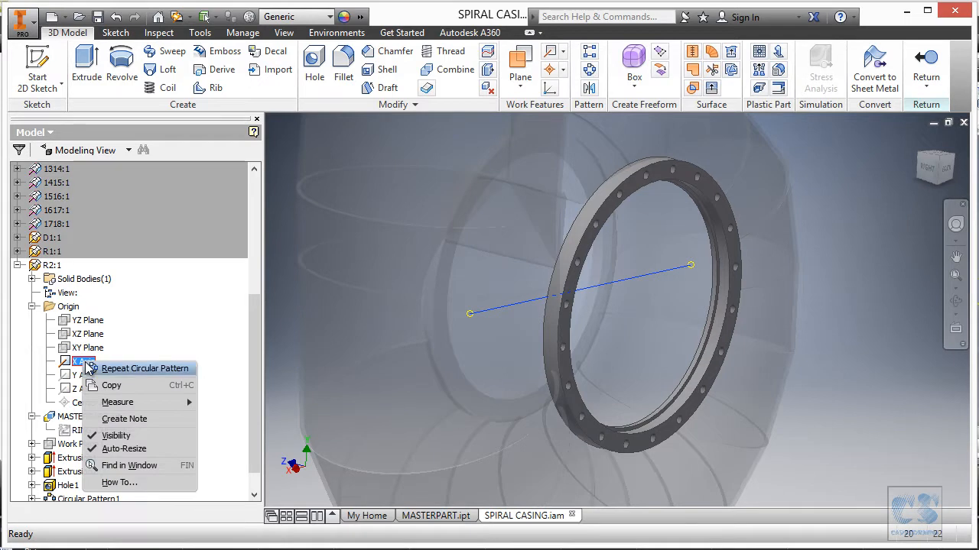
{"action": "left_click", "coordinate": [123, 435]}
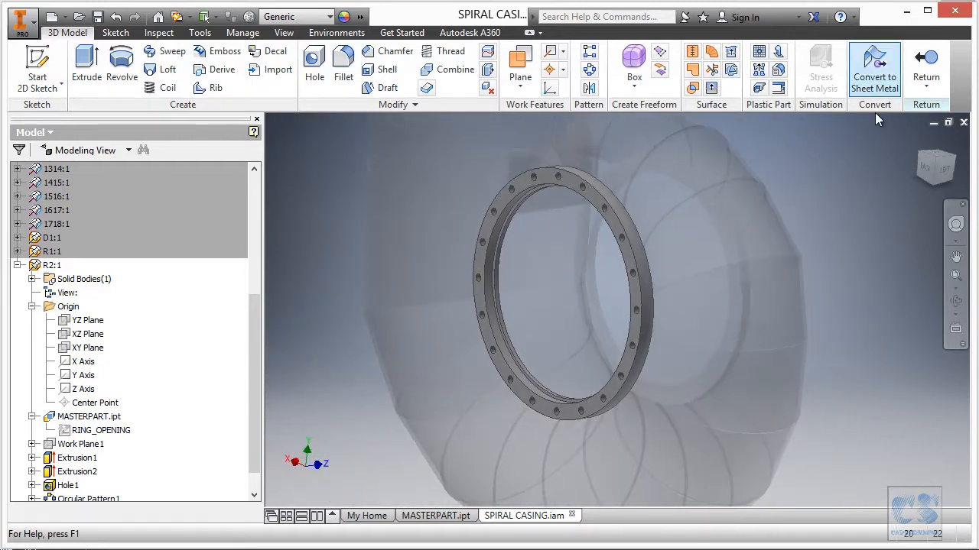
{"action": "left_click", "coordinate": [930, 59]}
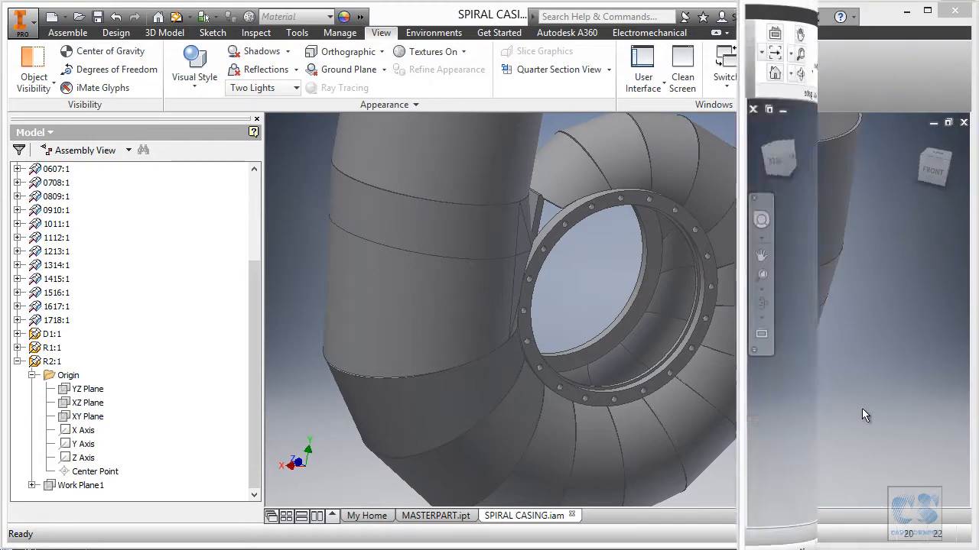
Examine the junction of section 0102 with the flat bar, comparing the assembly with the temporary and final Workplane01 location drawings in the photo viewer.
{"action": "mouse_move", "coordinate": [861, 408]}
{"action": "middle_mouse_down", "text": "shift"}
{"action": "mouse_move", "coordinate": [883, 294]}
{"action": "mouse_move", "coordinate": [765, 325]}
{"action": "mouse_move", "coordinate": [708, 326]}
{"action": "mouse_move", "coordinate": [744, 329]}
{"action": "mouse_move", "coordinate": [739, 283]}
{"action": "middle_mouse_up", "text": "shift"}
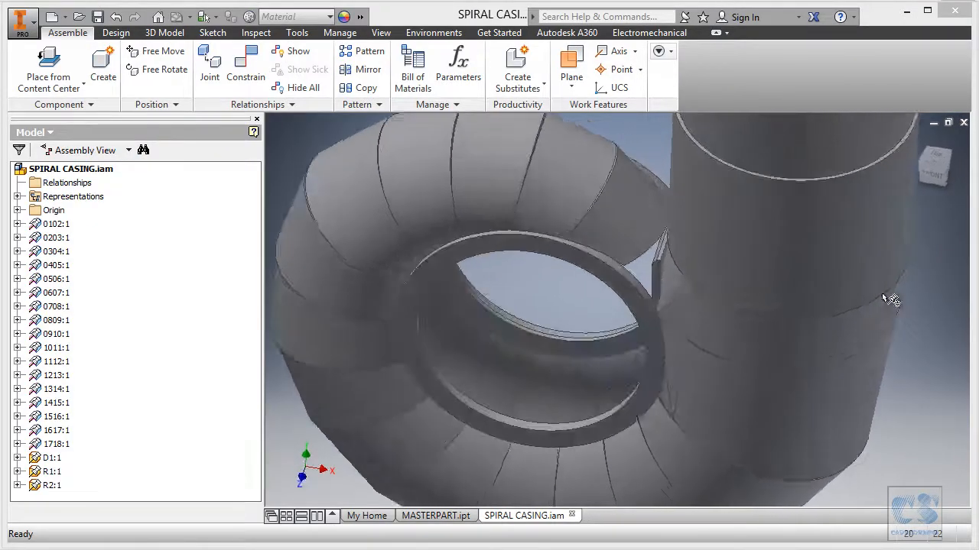
{"action": "middle_click_drag", "start_coordinate": [741, 335], "coordinate": [703, 345], "text": "shift"}
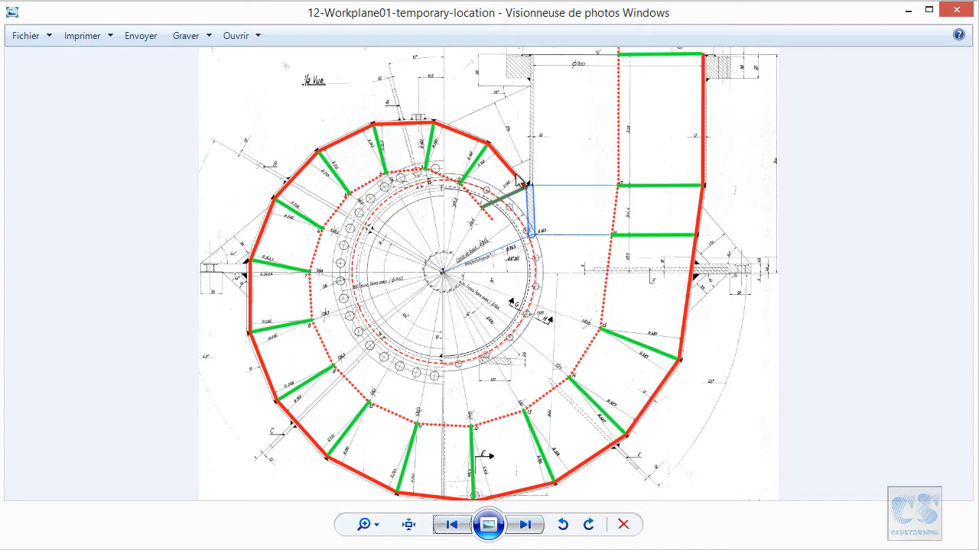
{"action": "scroll", "coordinate": [530, 169], "scroll_direction": "up", "scroll_amount": 3}
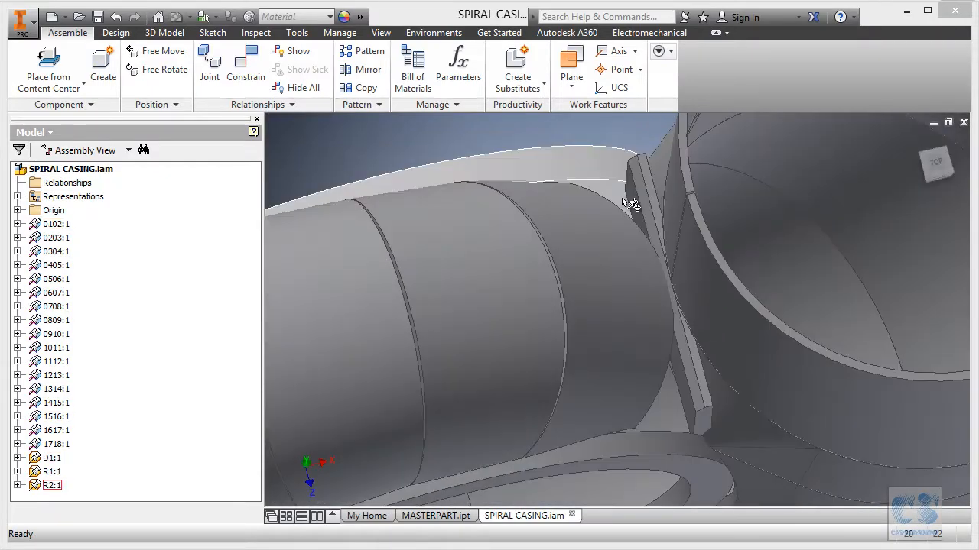
{"action": "middle_click_drag", "start_coordinate": [623, 199], "coordinate": [568, 183], "text": "shift"}
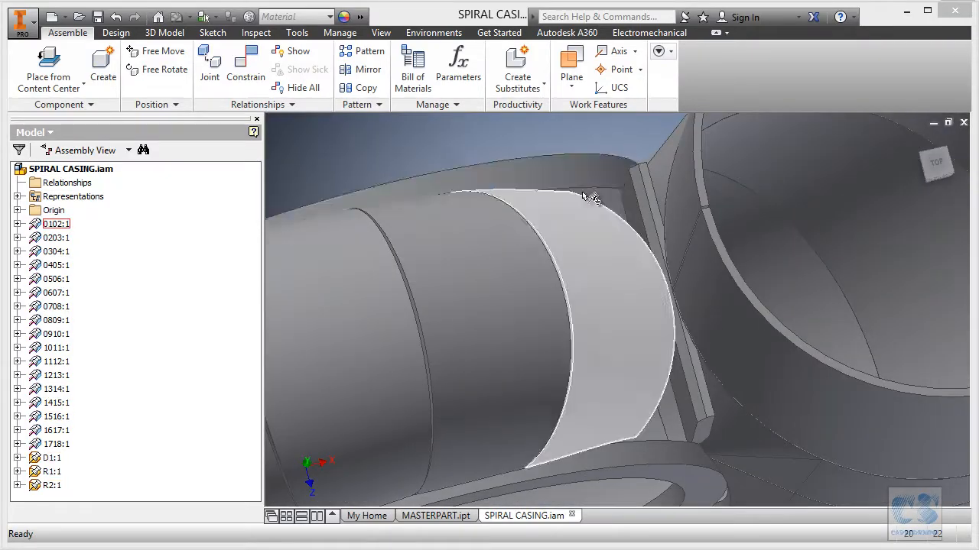
{"action": "middle_click_drag", "start_coordinate": [650, 375], "coordinate": [643, 268], "text": "shift"}
{"action": "middle_click_drag", "start_coordinate": [659, 329], "coordinate": [734, 301], "text": "shift"}
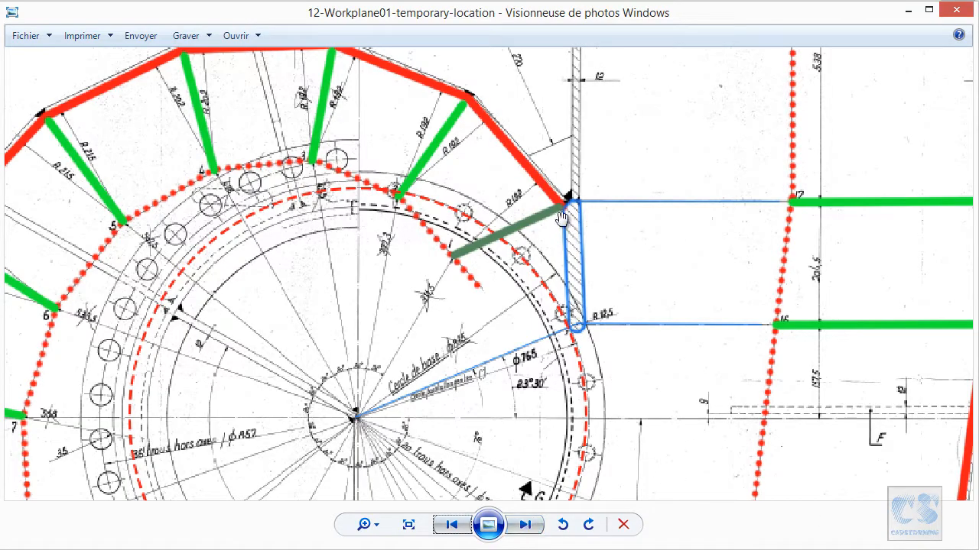
{"action": "left_click", "coordinate": [527, 526]}
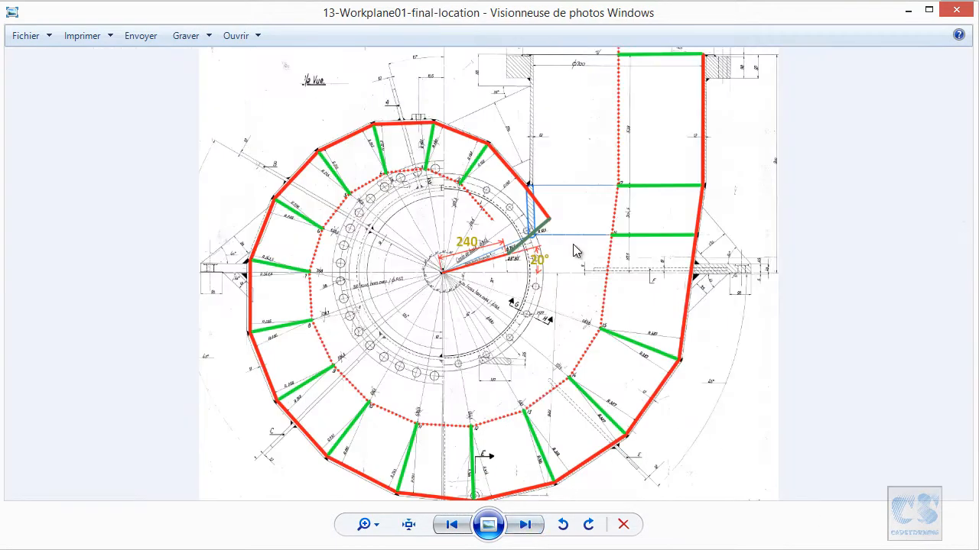
{"action": "scroll", "coordinate": [578, 271], "scroll_direction": "up", "scroll_amount": 5}
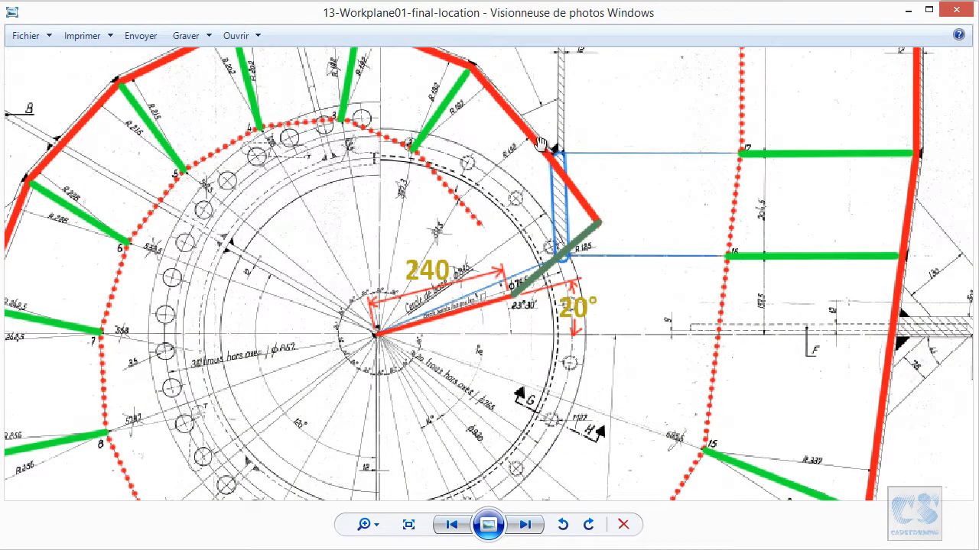
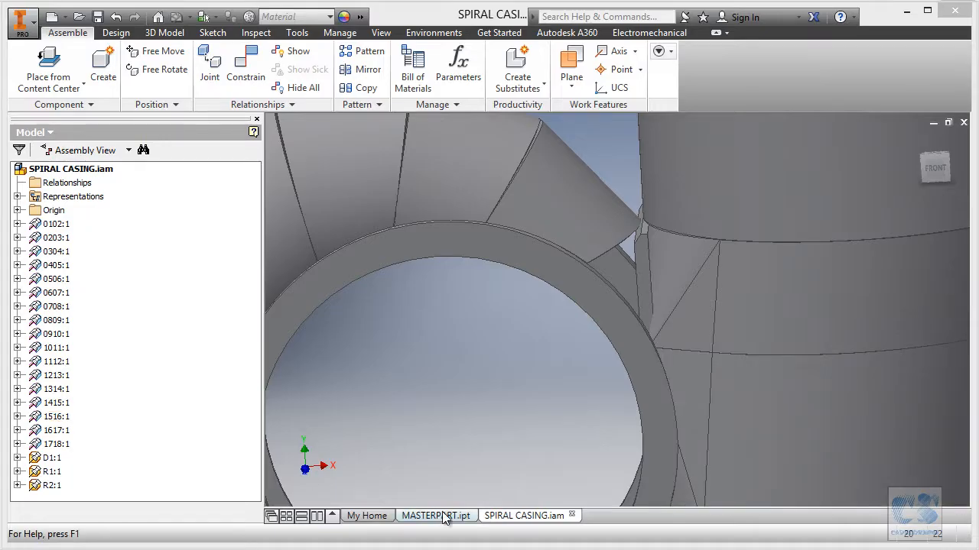
Switch to MASTERPART.ipt, make the WP_LOCATION sketch visible and open it for editing.
{"action": "left_click", "coordinate": [435, 516]}
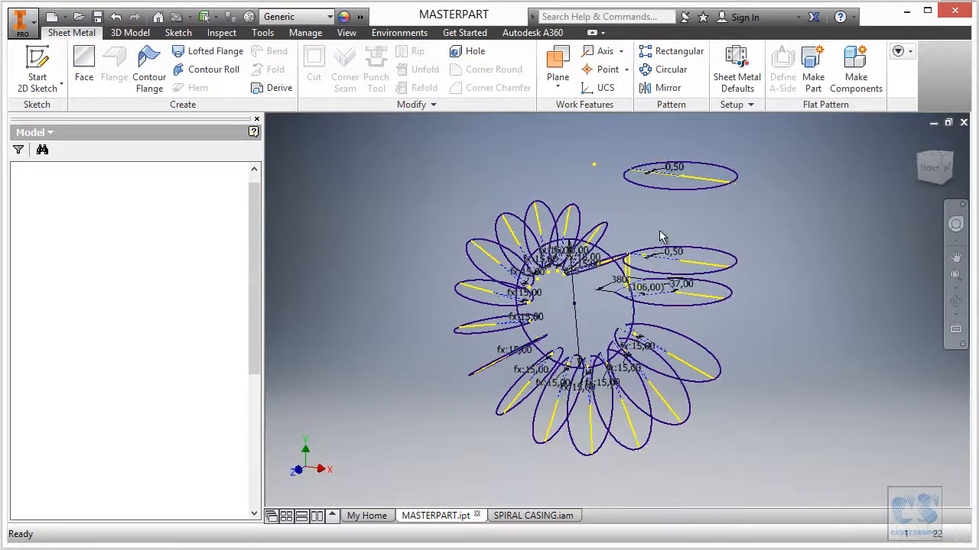
{"action": "right_click", "coordinate": [90, 228]}
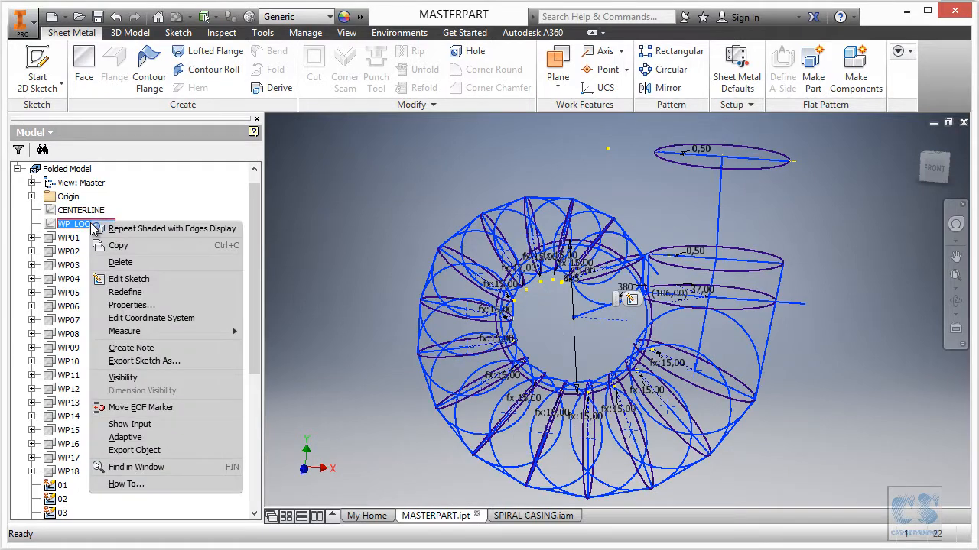
{"action": "left_click", "coordinate": [144, 382]}
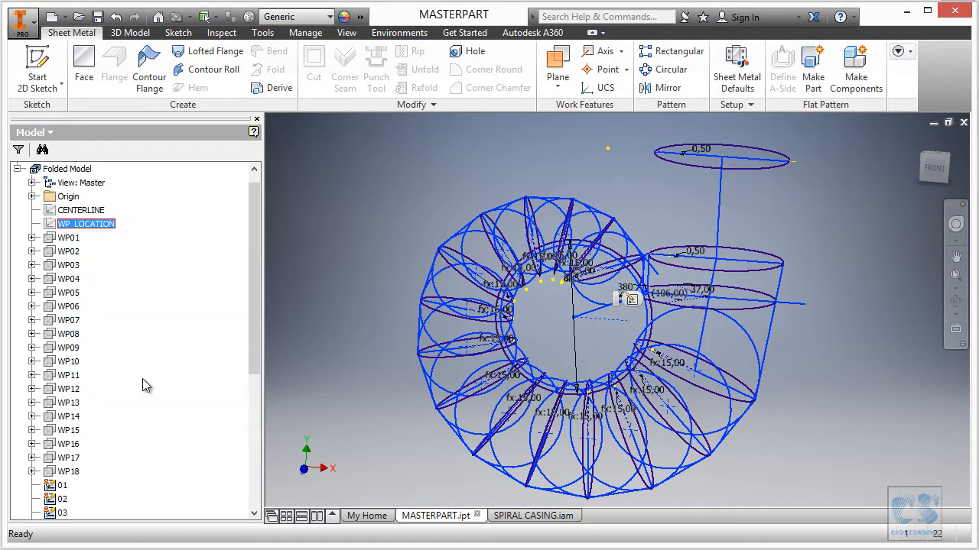
{"action": "right_click", "coordinate": [104, 231]}
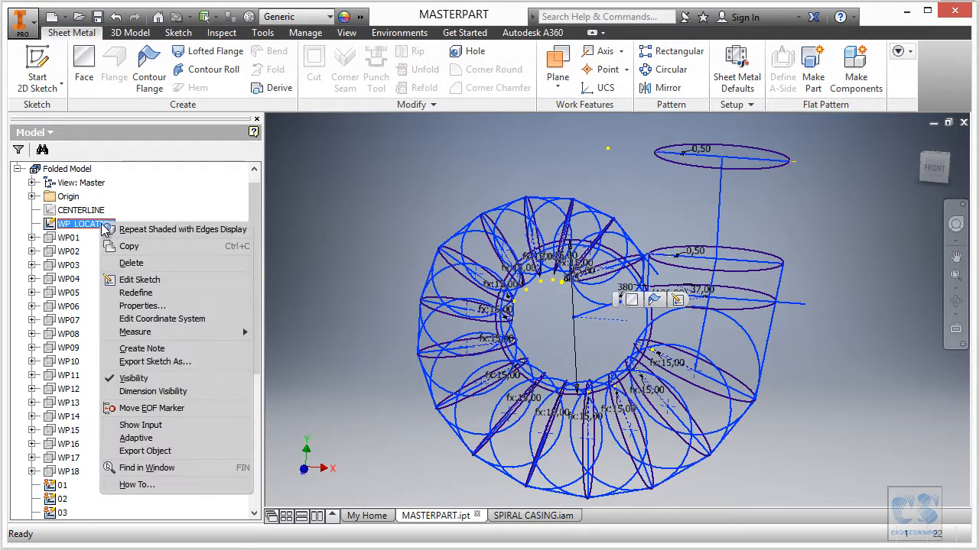
{"action": "left_click", "coordinate": [136, 280]}
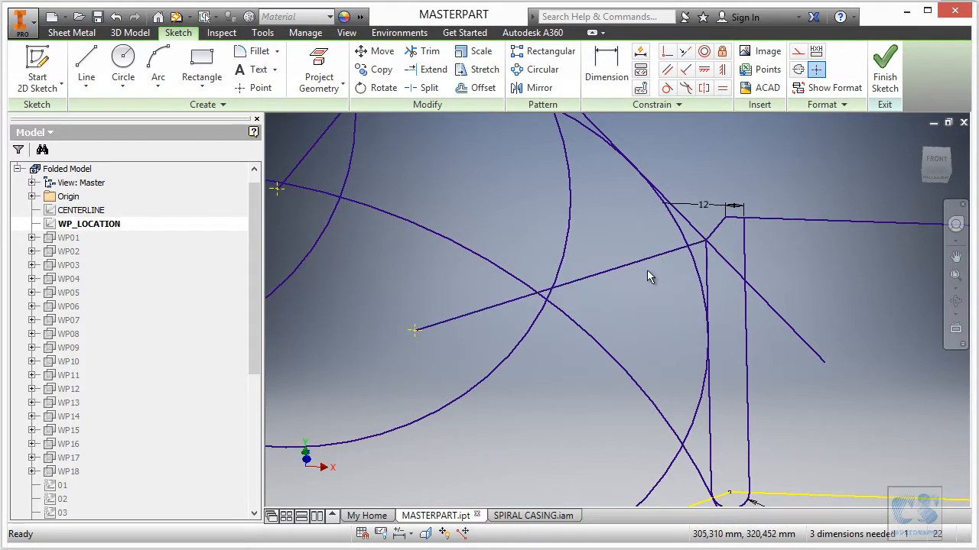
Delete the coincident constraint at the outer end of the first work-plane line and move that end away from the flat-bar profile corner.
{"action": "scroll", "coordinate": [663, 260], "scroll_direction": "down", "scroll_amount": 3}
{"action": "scroll", "coordinate": [631, 286], "scroll_direction": "down", "scroll_amount": 3}
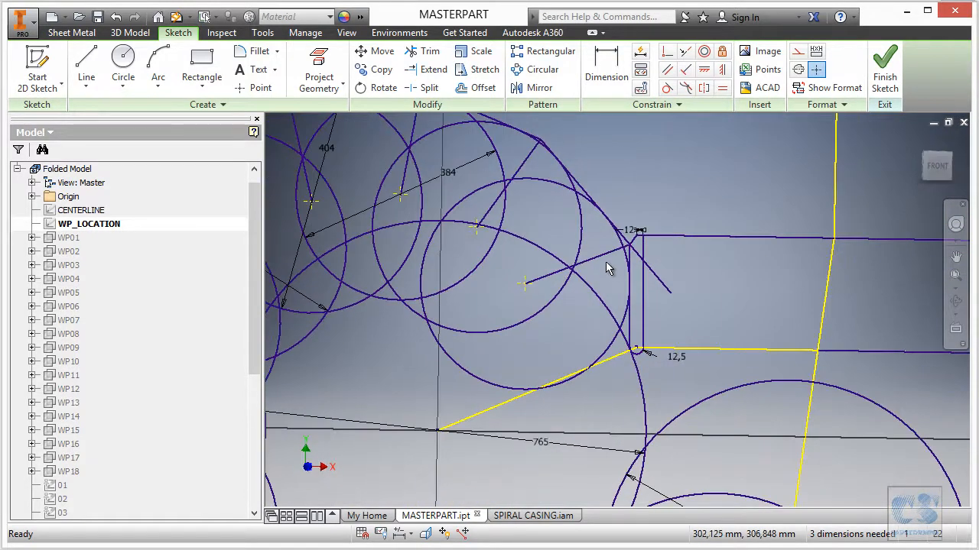
{"action": "scroll", "coordinate": [610, 267], "scroll_direction": "up", "scroll_amount": 1}
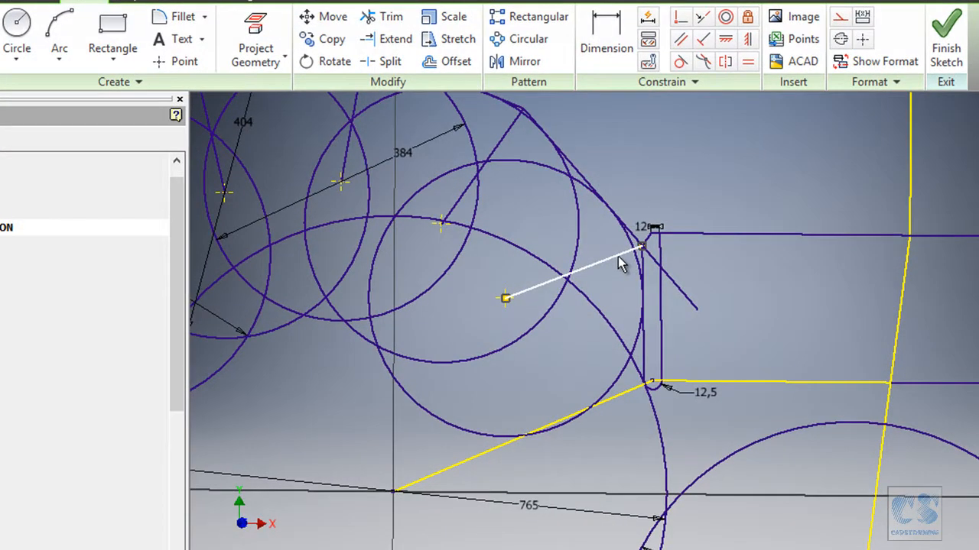
{"action": "right_click", "coordinate": [619, 264]}
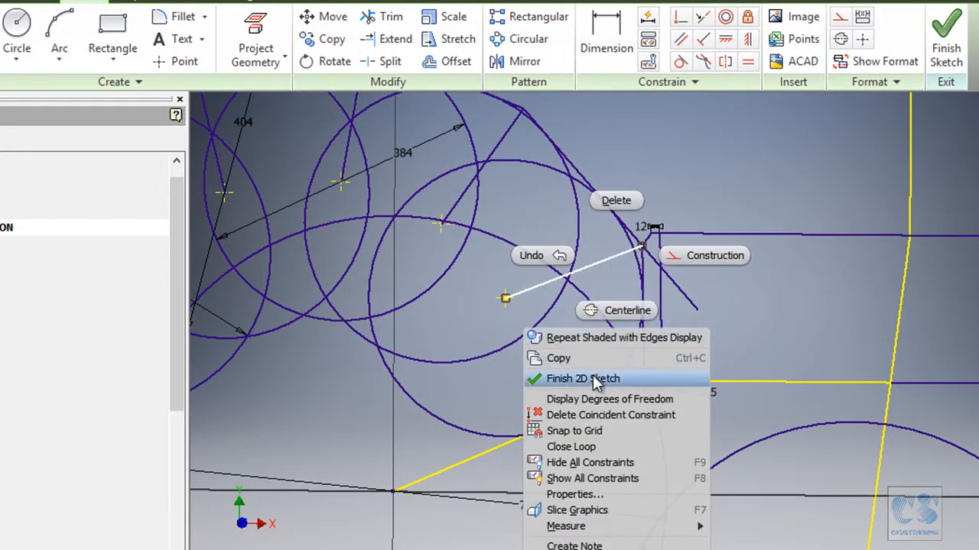
{"action": "left_click", "coordinate": [587, 415]}
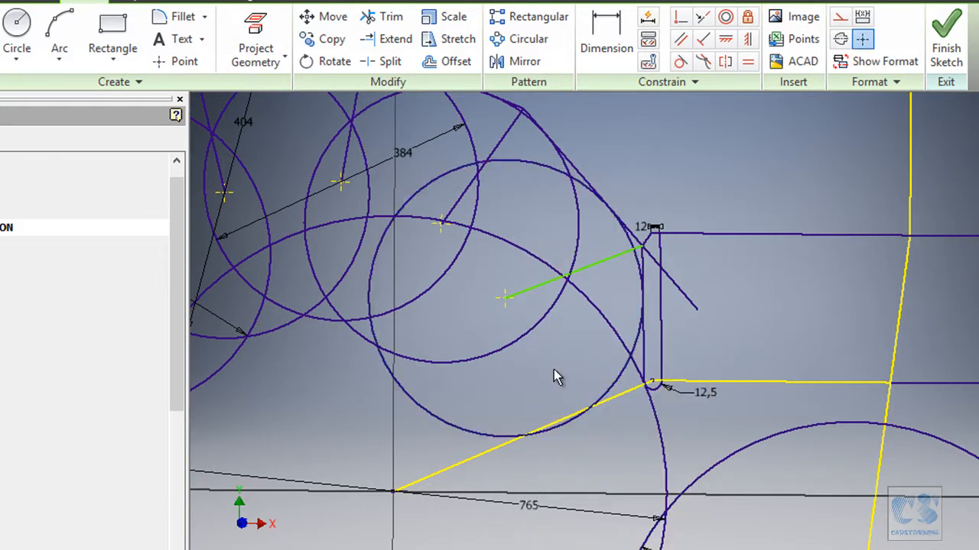
{"action": "scroll", "coordinate": [710, 235], "scroll_direction": "down", "scroll_amount": 2}
{"action": "scroll", "coordinate": [656, 255], "scroll_direction": "down", "scroll_amount": 4}
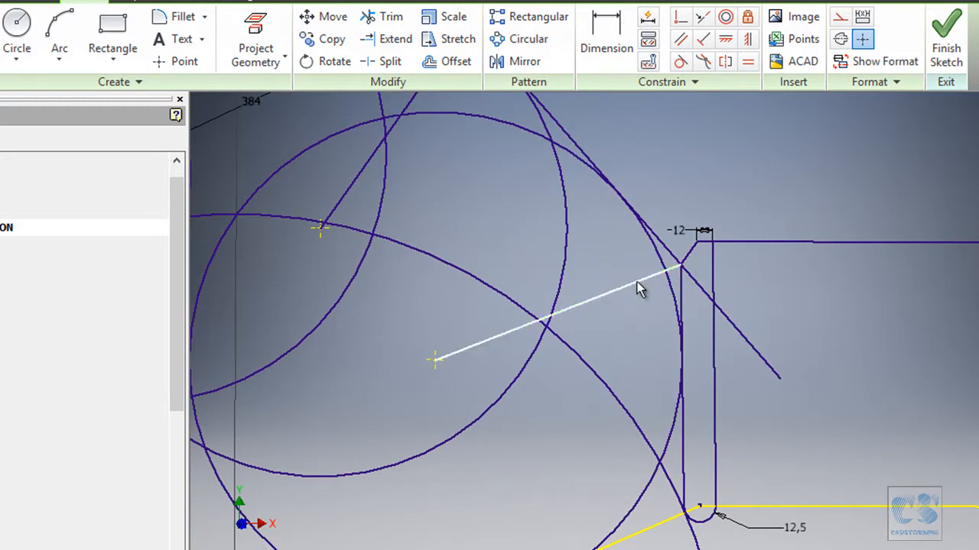
{"action": "mouse_move", "coordinate": [640, 280]}
{"action": "left_mouse_down"}
{"action": "mouse_move", "coordinate": [635, 244]}
{"action": "mouse_move", "coordinate": [671, 160]}
{"action": "mouse_move", "coordinate": [698, 161]}
{"action": "mouse_move", "coordinate": [730, 316]}
{"action": "mouse_move", "coordinate": [740, 293]}
{"action": "left_mouse_up"}
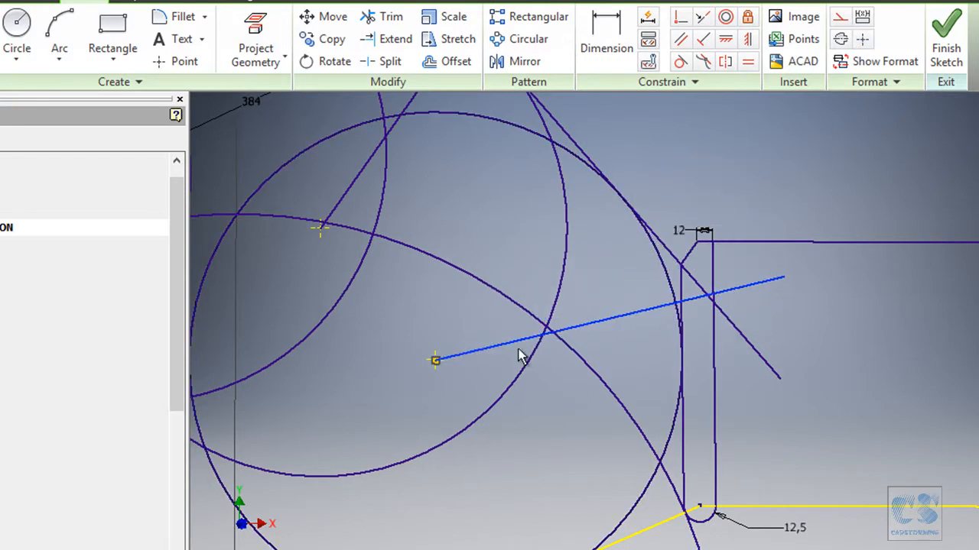
Delete the coincident constraint at the work-plane line's circle-center end and pull that end away from the center point.
{"action": "right_click", "coordinate": [457, 359]}
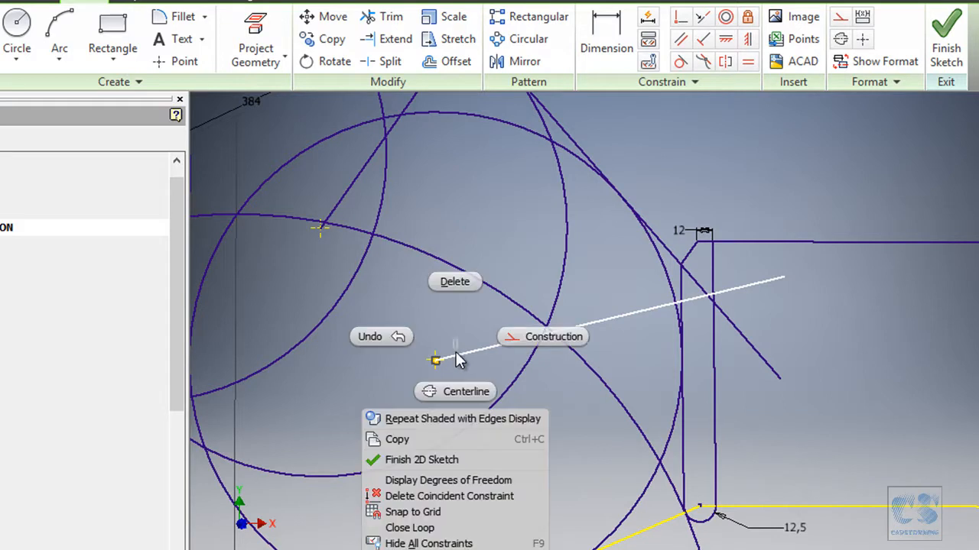
{"action": "left_click", "coordinate": [462, 496]}
{"action": "left_click_drag", "start_coordinate": [461, 360], "coordinate": [534, 455]}
{"action": "scroll", "coordinate": [854, 387], "scroll_direction": "down", "scroll_amount": 3}
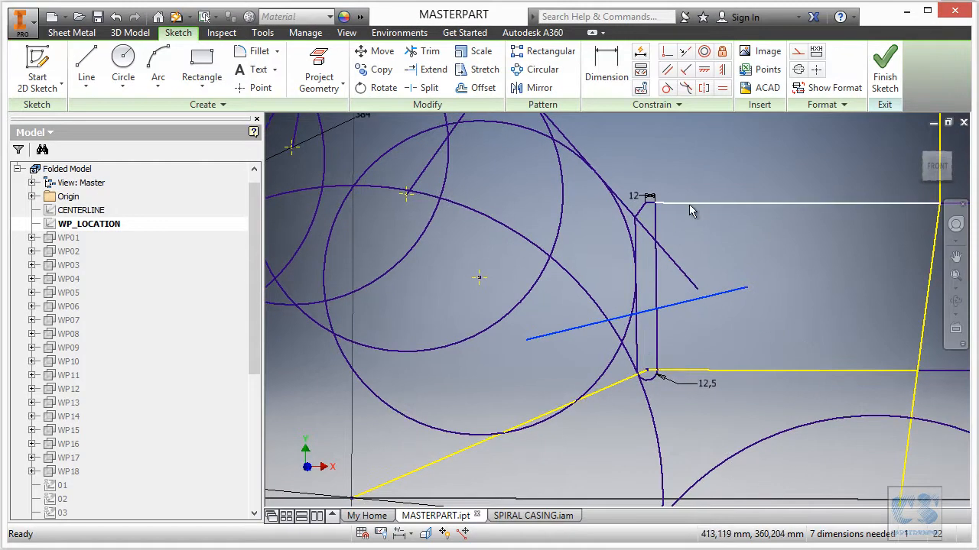
Make the work-plane line's outer end coincident with the lower endpoint of the slanted line running past the flat bar.
{"action": "left_click", "coordinate": [667, 50]}
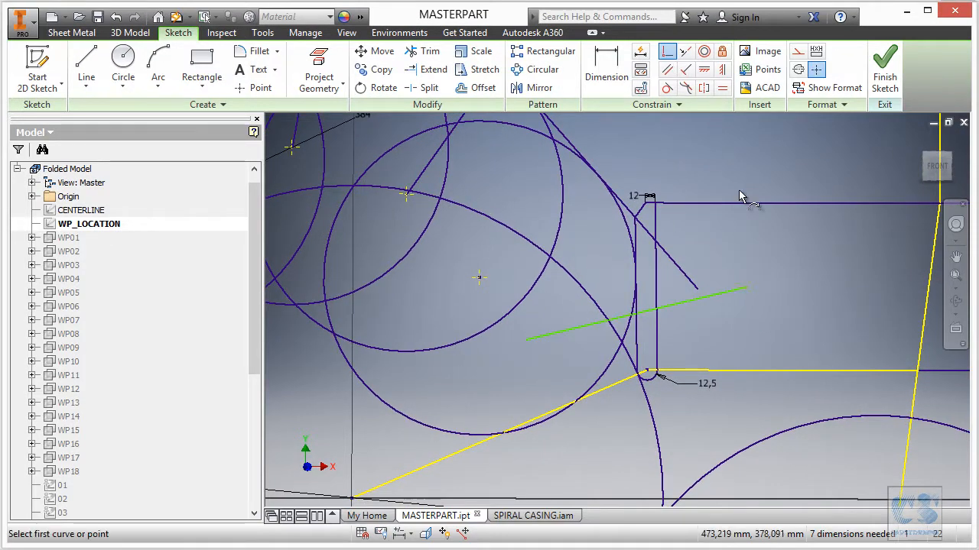
{"action": "left_click", "coordinate": [698, 294]}
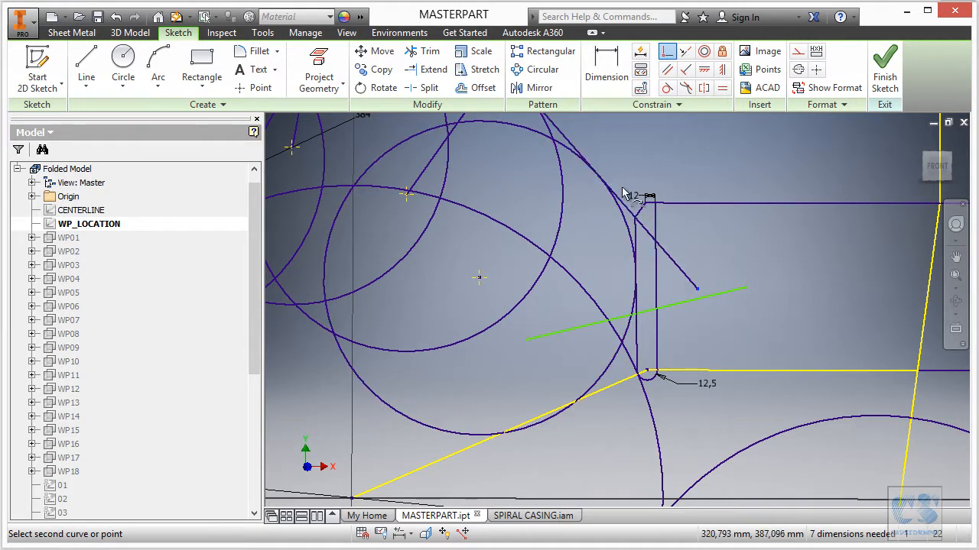
{"action": "left_click", "coordinate": [749, 286]}
{"action": "middle_click_drag", "start_coordinate": [726, 355], "coordinate": [727, 257]}
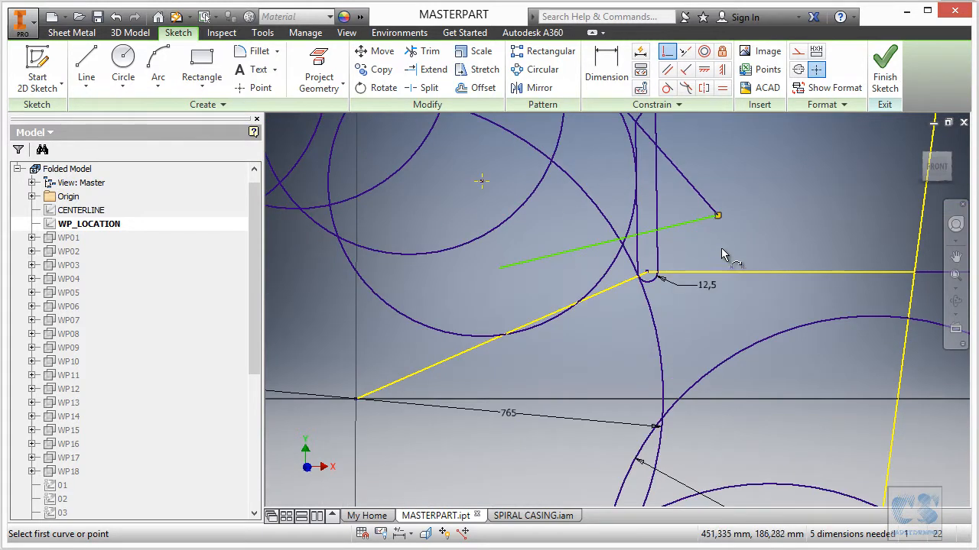
{"action": "key", "text": "Escape"}
Swing the work-plane line's free end down below the flat bar's rounded end and face the sketch squarely from the front.
{"action": "left_click_drag", "start_coordinate": [500, 274], "coordinate": [589, 349]}
{"action": "scroll", "coordinate": [615, 309], "scroll_direction": "down", "scroll_amount": 2}
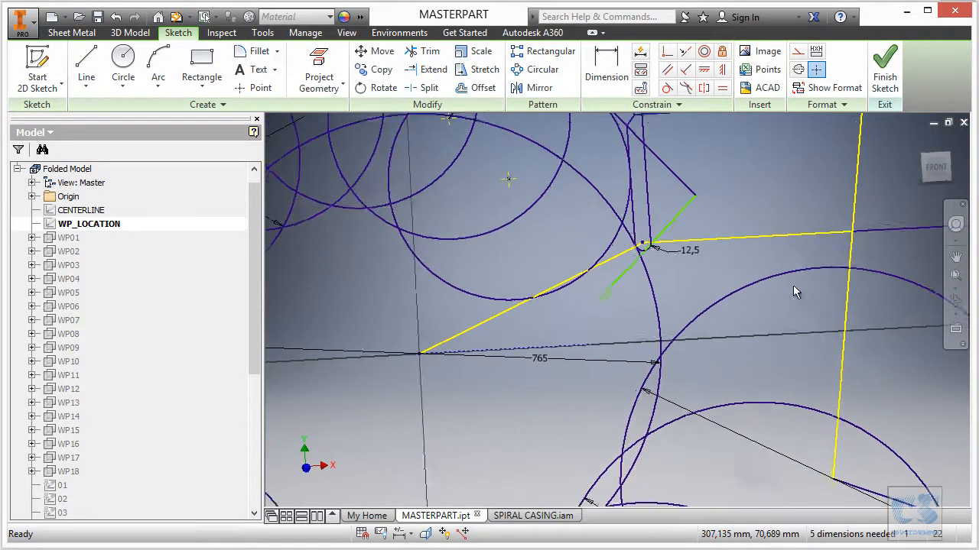
{"action": "left_click", "coordinate": [932, 171]}
{"action": "scroll", "coordinate": [565, 335], "scroll_direction": "up", "scroll_amount": 5}
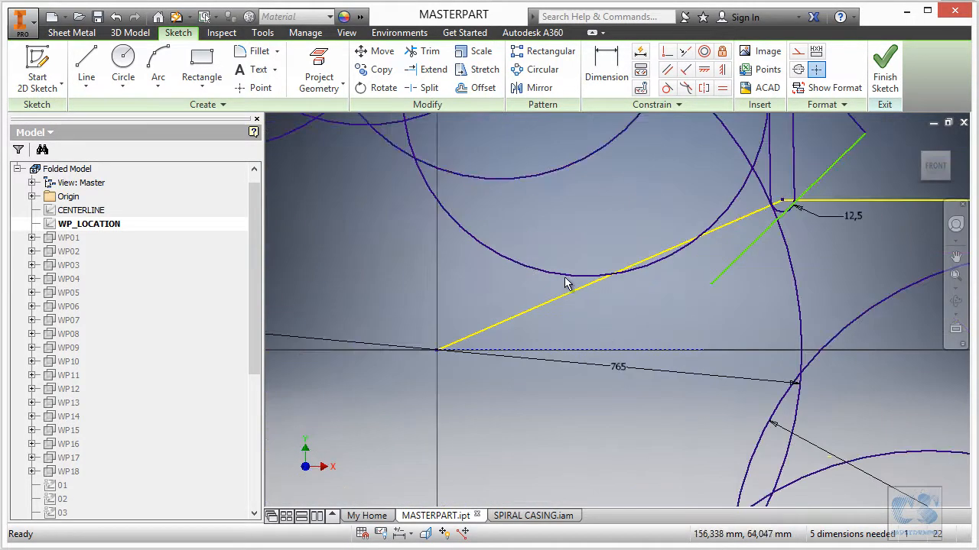
Draw a line about 296 mm long from the sketch origin to the work-plane line's free end.
{"action": "left_click", "coordinate": [87, 67]}
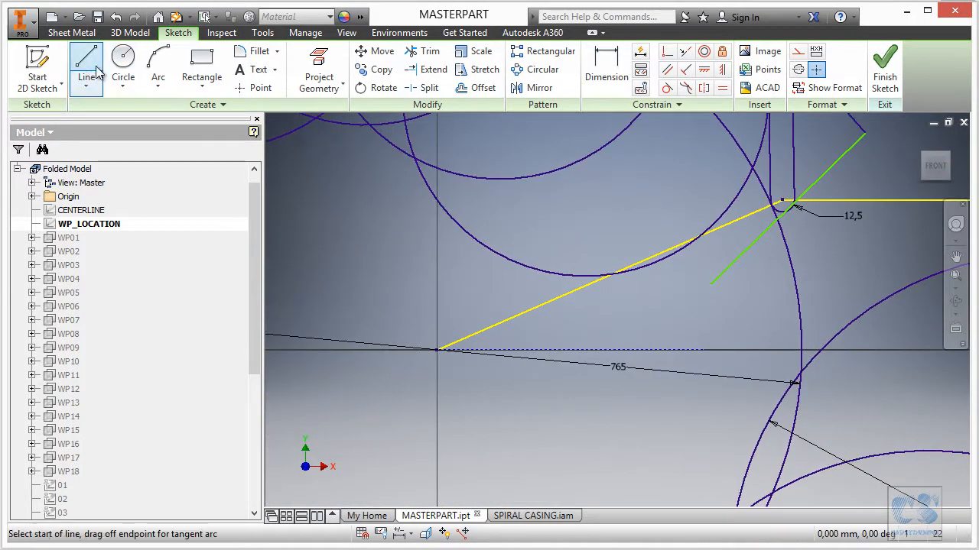
{"action": "left_click", "coordinate": [438, 349]}
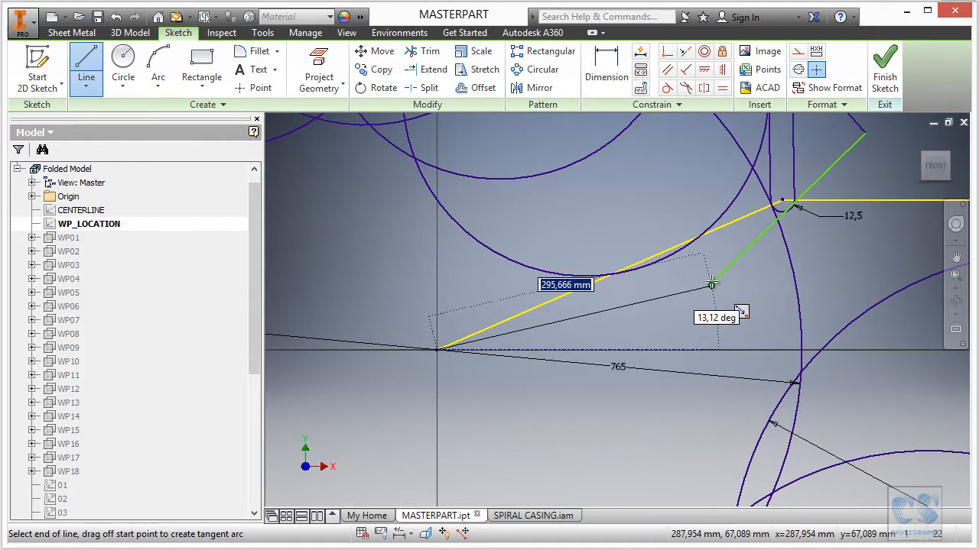
{"action": "left_click", "coordinate": [712, 284]}
{"action": "key", "text": "Escape"}
{"action": "scroll", "coordinate": [555, 320], "scroll_direction": "down", "scroll_amount": 3}
{"action": "scroll", "coordinate": [611, 251], "scroll_direction": "up", "scroll_amount": 2}
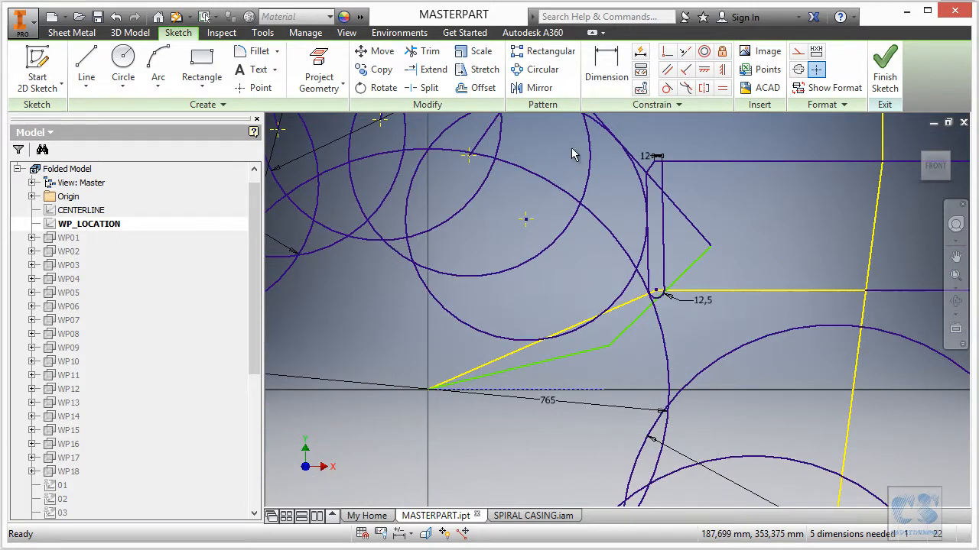
Add an aligned dimension of 240 mm to the new line from the origin.
{"action": "left_click", "coordinate": [609, 72]}
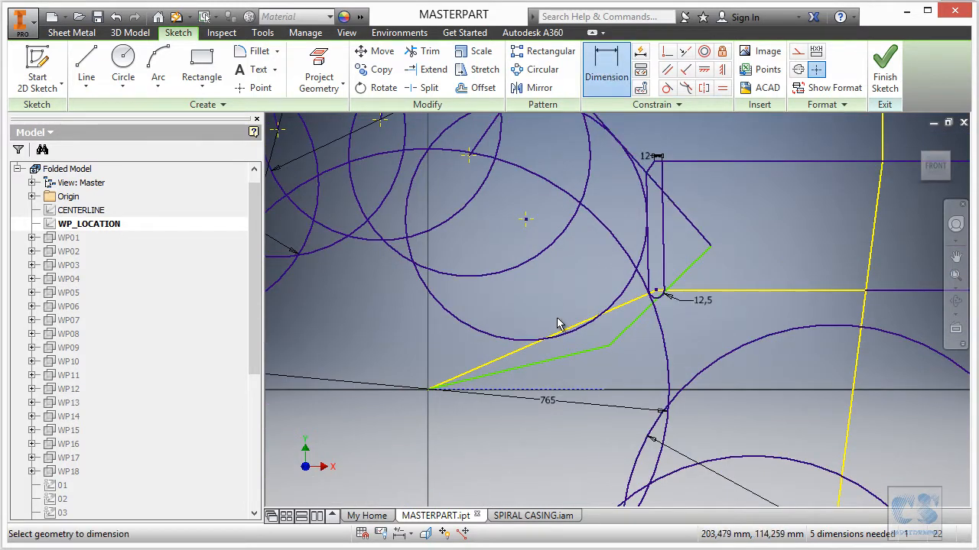
{"action": "left_click", "coordinate": [555, 364]}
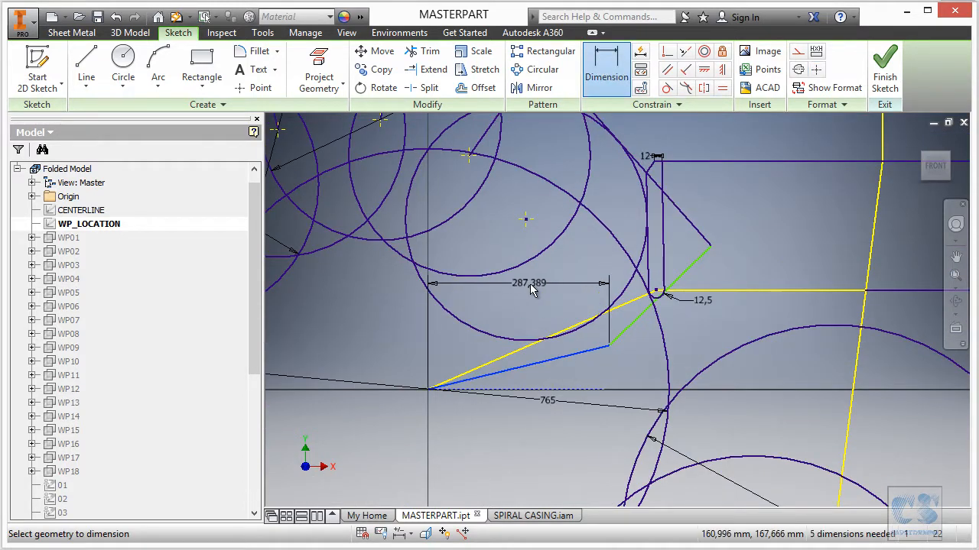
{"action": "right_click", "coordinate": [530, 285]}
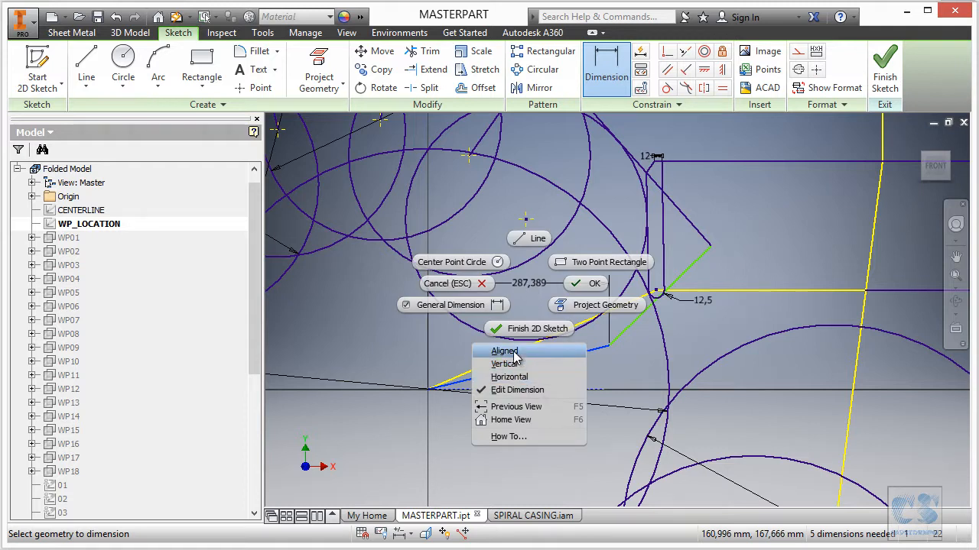
{"action": "left_click", "coordinate": [505, 352]}
{"action": "left_click", "coordinate": [517, 318]}
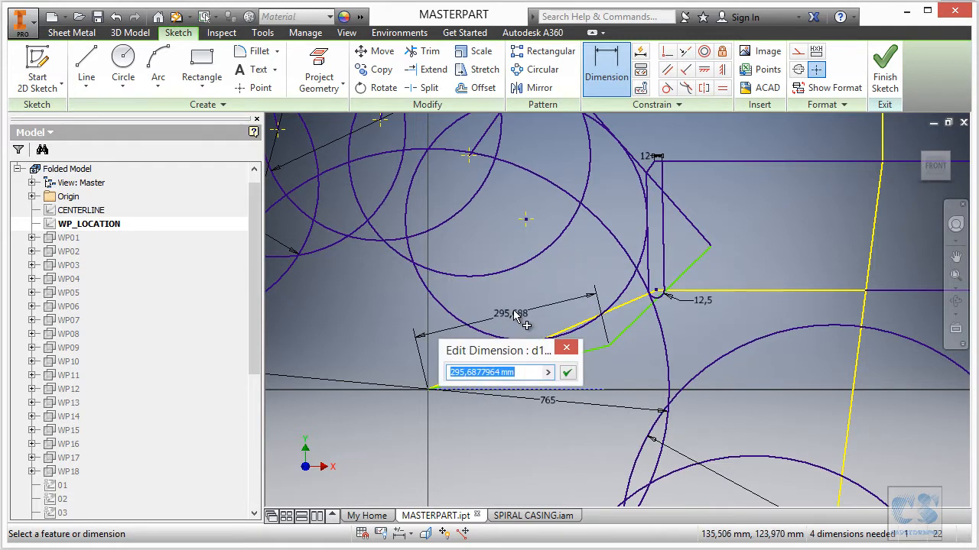
{"action": "type", "text": "240"}
{"action": "key", "text": "Return"}
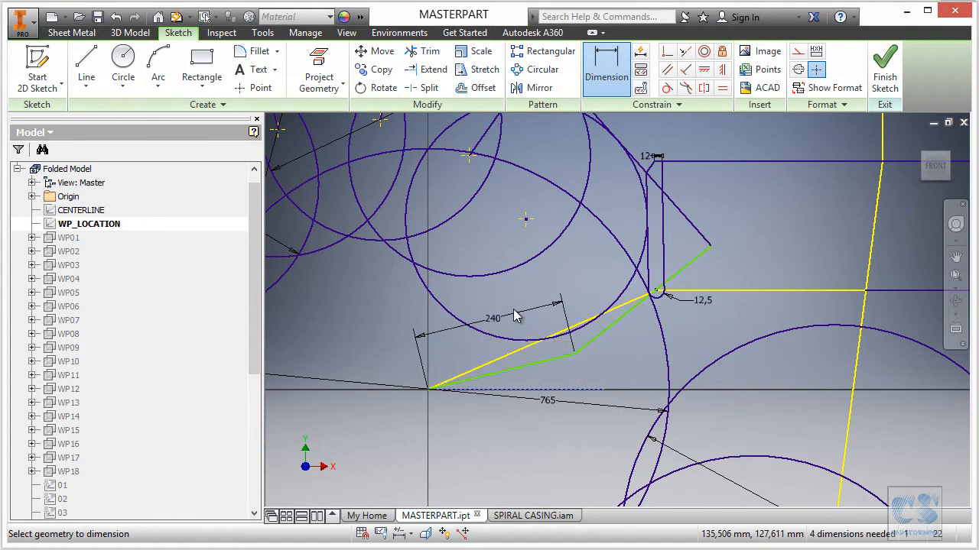
Dimension the angle between the 240 mm line and the horizontal construction line as 20 degrees and place its text clear of the geometry.
{"action": "left_click", "coordinate": [564, 391]}
{"action": "left_click", "coordinate": [557, 357]}
{"action": "left_click", "coordinate": [605, 367]}
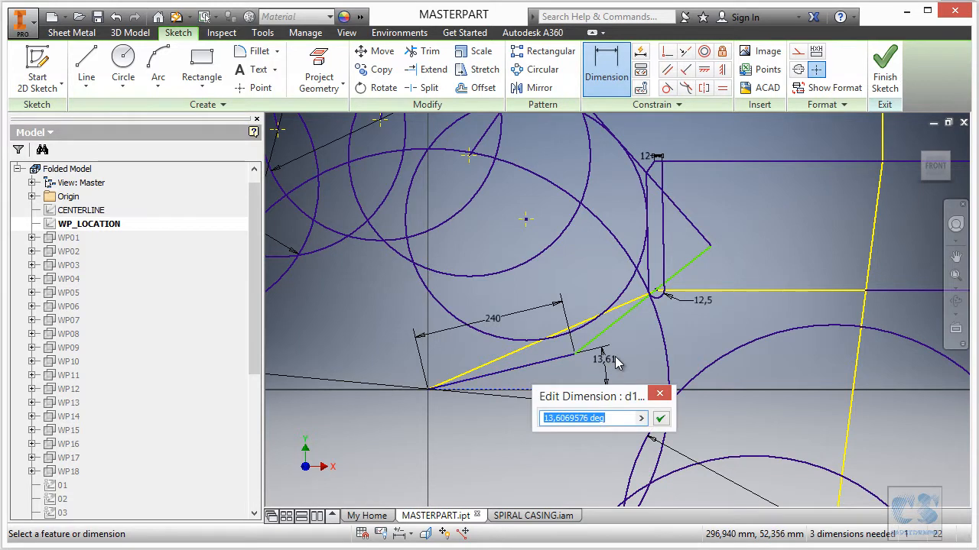
{"action": "key", "text": "Return"}
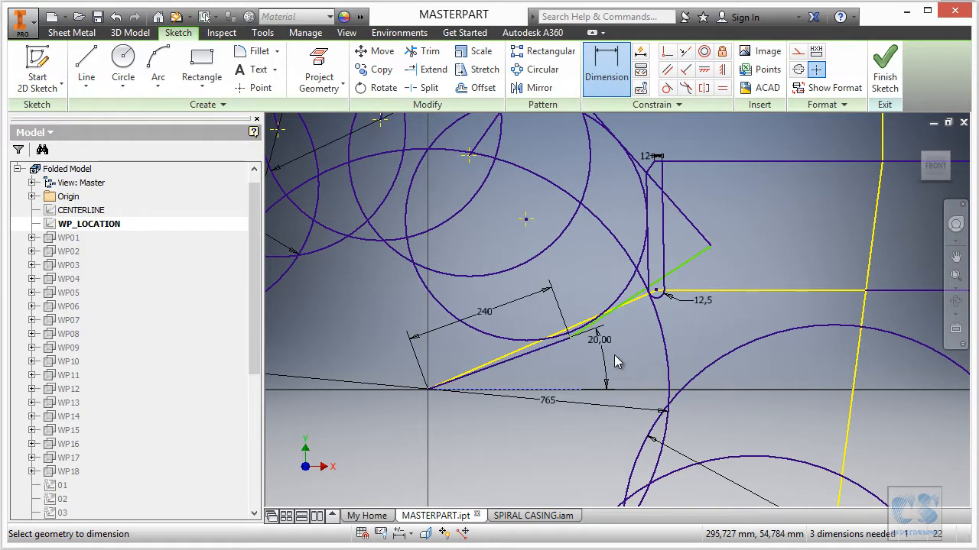
{"action": "key", "text": "Escape"}
{"action": "scroll", "coordinate": [565, 343], "scroll_direction": "up", "scroll_amount": 3}
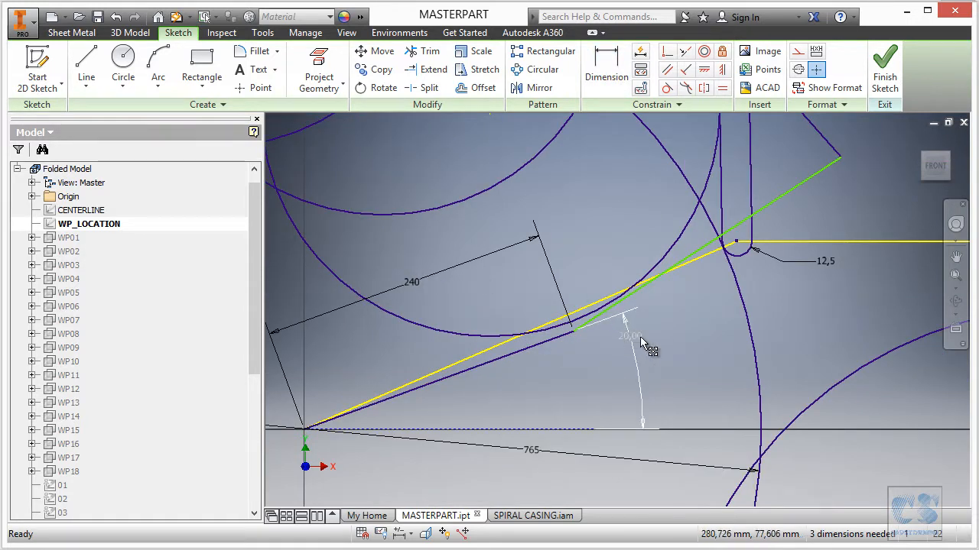
{"action": "left_click_drag", "start_coordinate": [636, 339], "coordinate": [678, 382]}
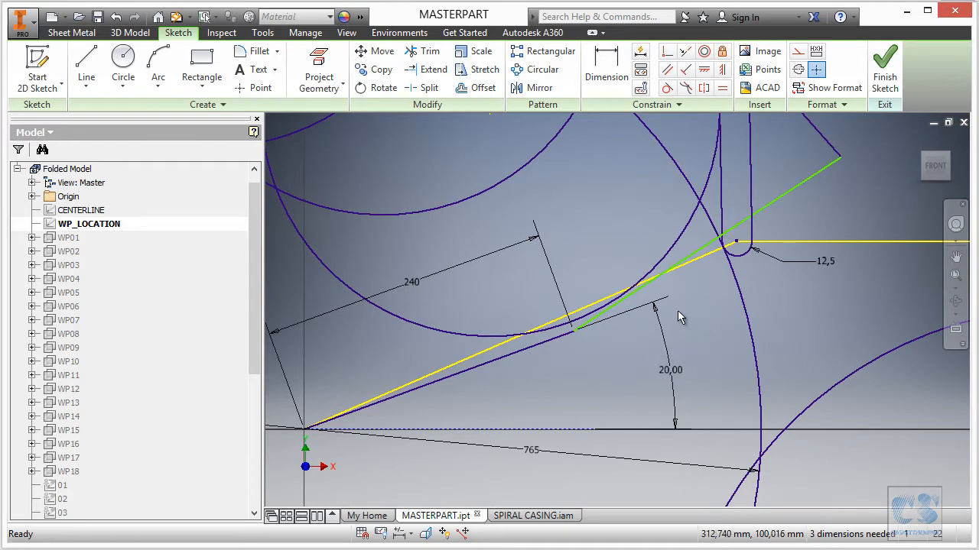
Make the work-plane line coincident with the center point of the 12.5 mm arc at the flat bar's rounded end.
{"action": "mouse_move", "coordinate": [646, 281]}
{"action": "middle_mouse_down", "text": "shift"}
{"action": "mouse_move", "coordinate": [799, 237]}
{"action": "mouse_move", "coordinate": [774, 254]}
{"action": "mouse_move", "coordinate": [765, 249]}
{"action": "mouse_move", "coordinate": [803, 214]}
{"action": "mouse_move", "coordinate": [793, 218]}
{"action": "middle_mouse_up", "text": "shift"}
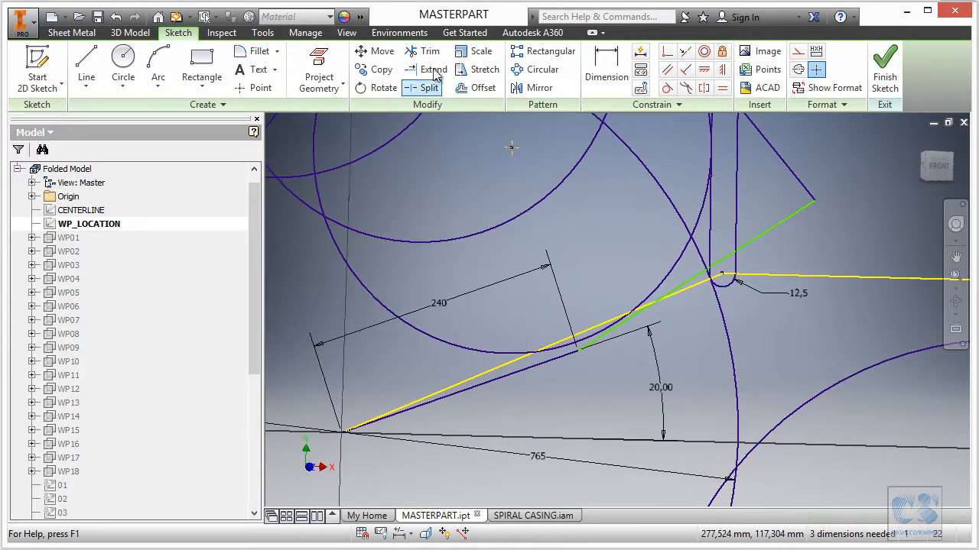
{"action": "left_click", "coordinate": [667, 51]}
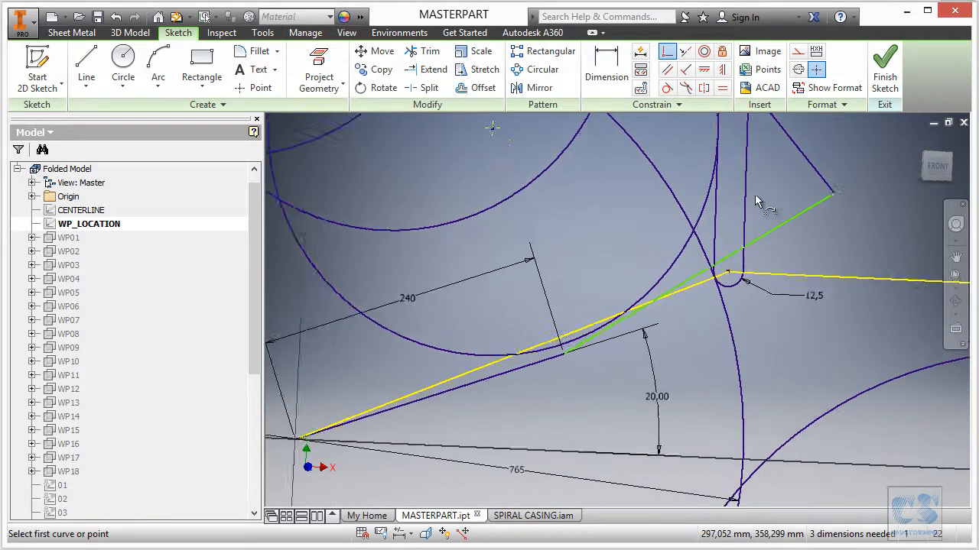
{"action": "middle_click_drag", "start_coordinate": [755, 200], "coordinate": [764, 224], "text": "shift"}
{"action": "left_click", "coordinate": [764, 224]}
{"action": "left_click", "coordinate": [732, 273]}
{"action": "mouse_move", "coordinate": [829, 272]}
{"action": "middle_mouse_down", "text": "shift"}
{"action": "mouse_move", "coordinate": [776, 294]}
{"action": "mouse_move", "coordinate": [815, 229]}
{"action": "mouse_move", "coordinate": [633, 332]}
{"action": "middle_mouse_up", "text": "shift"}
{"action": "key", "text": "Escape"}
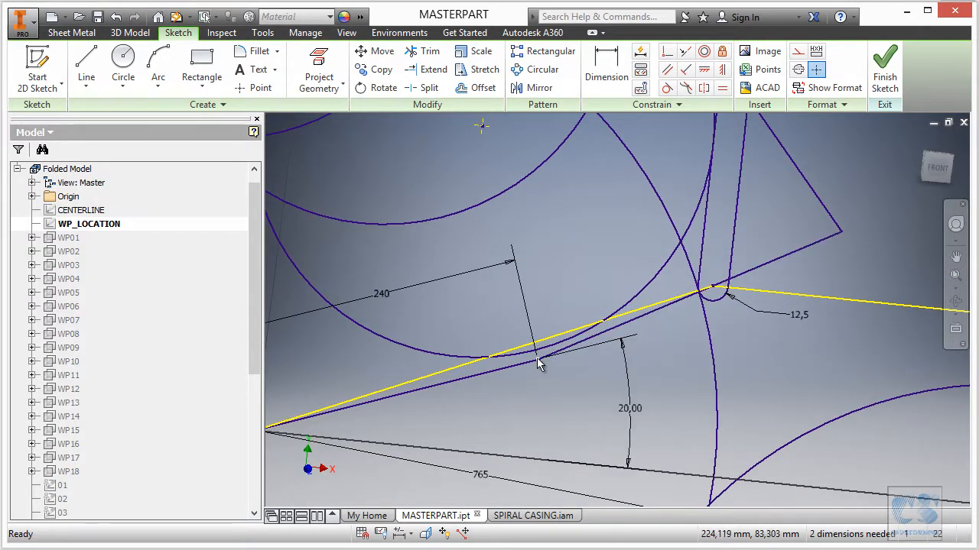
{"action": "mouse_move", "coordinate": [540, 360]}
{"action": "middle_mouse_down", "text": "shift"}
{"action": "mouse_move", "coordinate": [647, 345]}
{"action": "mouse_move", "coordinate": [682, 318]}
{"action": "middle_mouse_up", "text": "shift"}
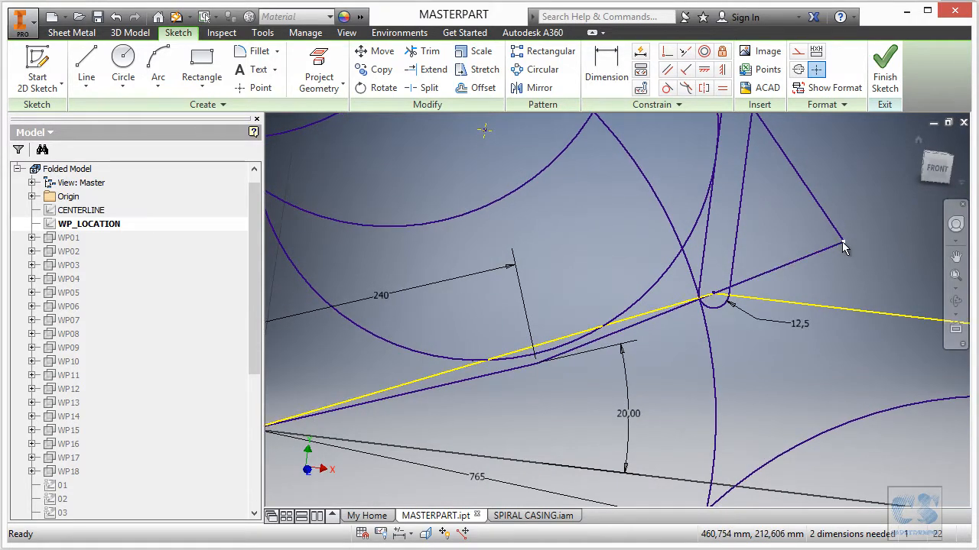
{"action": "scroll", "coordinate": [821, 257], "scroll_direction": "down", "scroll_amount": 4}
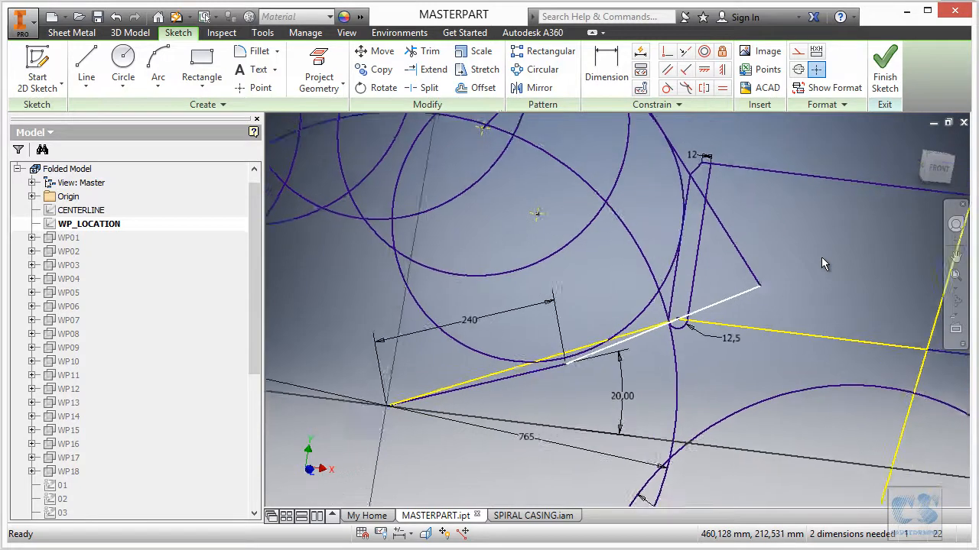
Finish the WP_LOCATION sketch and open section sketch 01 for editing.
{"action": "scroll", "coordinate": [688, 233], "scroll_direction": "down", "scroll_amount": 3}
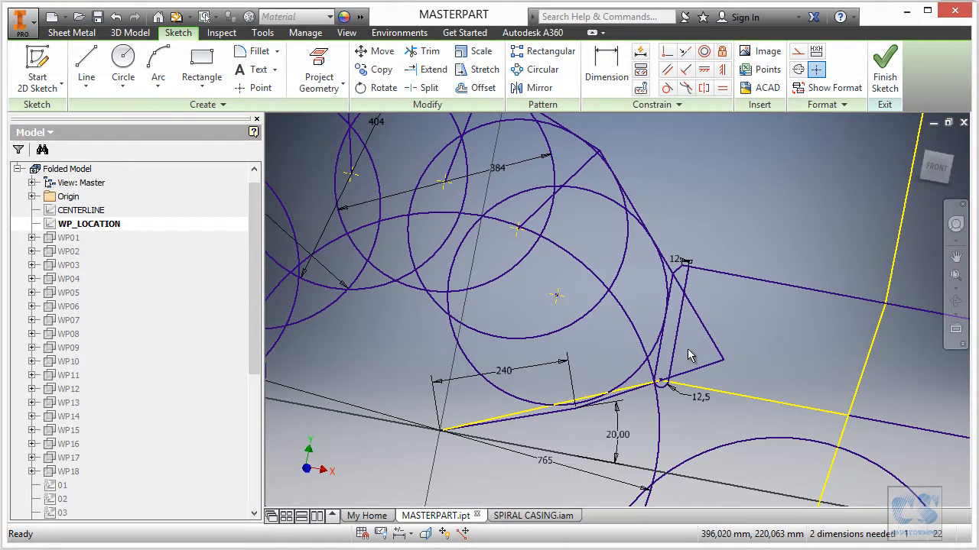
{"action": "mouse_move", "coordinate": [719, 332]}
{"action": "middle_mouse_down", "text": "shift"}
{"action": "mouse_move", "coordinate": [732, 332]}
{"action": "mouse_move", "coordinate": [719, 240]}
{"action": "mouse_move", "coordinate": [770, 170]}
{"action": "mouse_move", "coordinate": [814, 150]}
{"action": "middle_mouse_up", "text": "shift"}
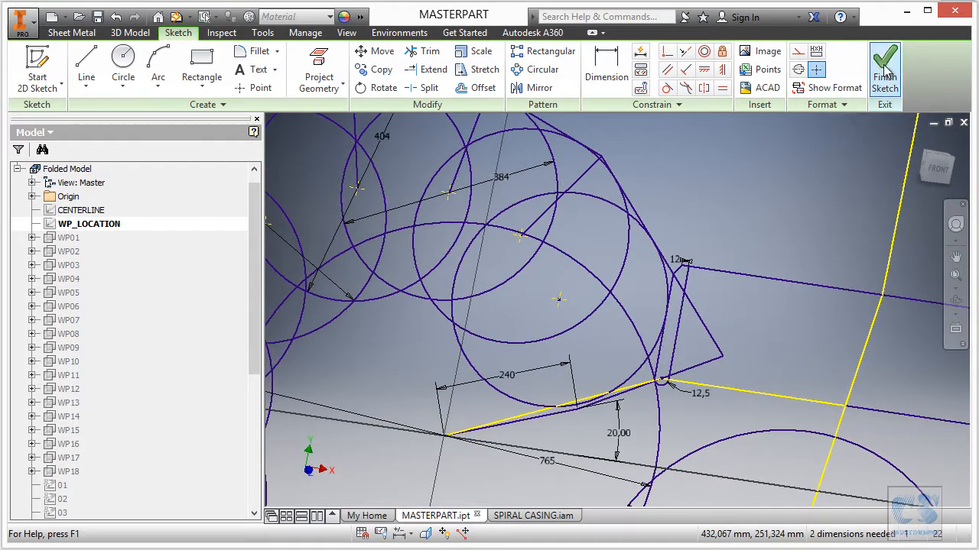
{"action": "left_click", "coordinate": [884, 69]}
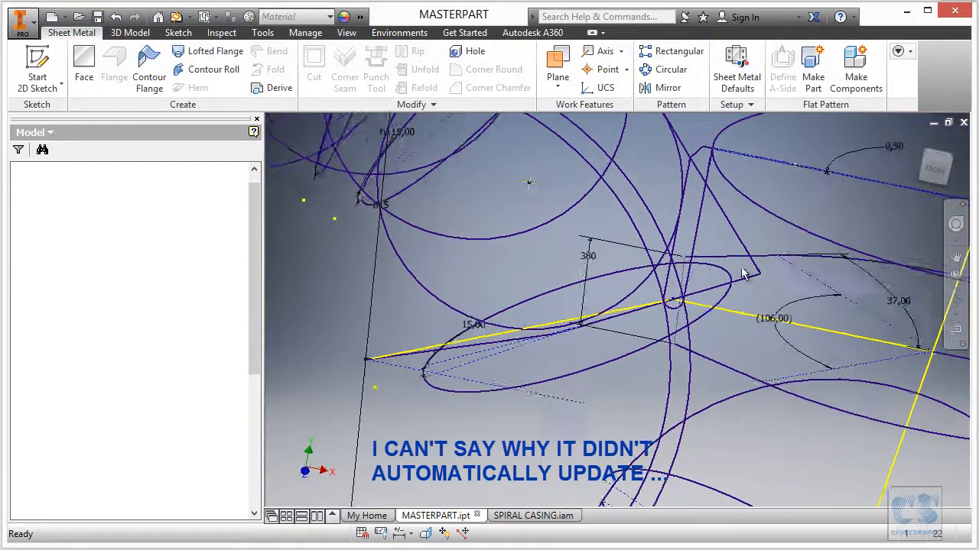
{"action": "left_click", "coordinate": [740, 279]}
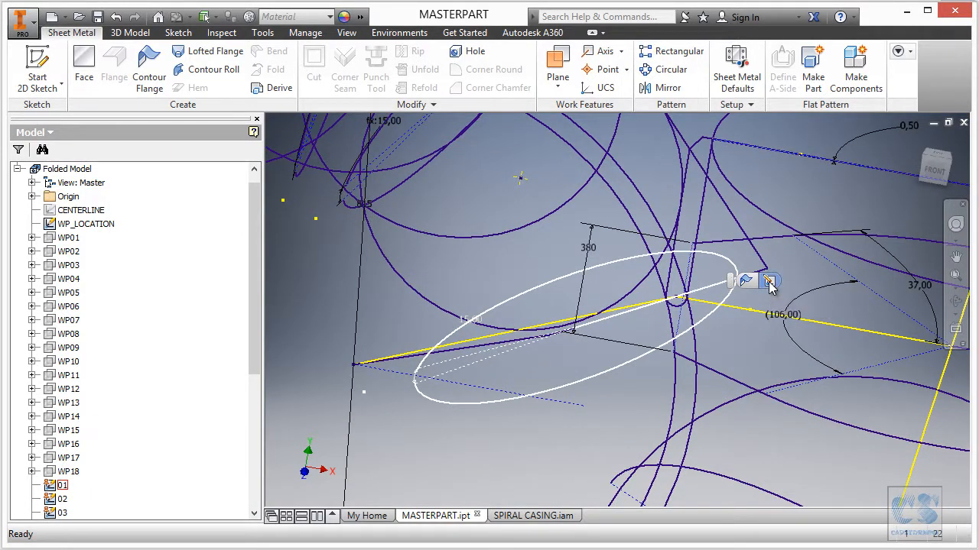
{"action": "left_click", "coordinate": [769, 282]}
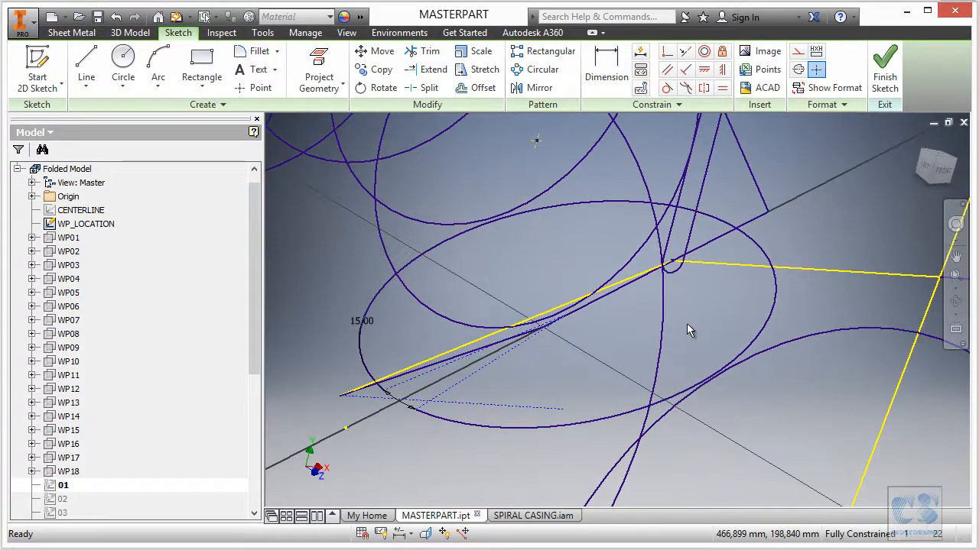
Hide the WP_LOCATION sketch and delete the outdated projected work-plane line from sketch 01.
{"action": "right_click", "coordinate": [106, 226]}
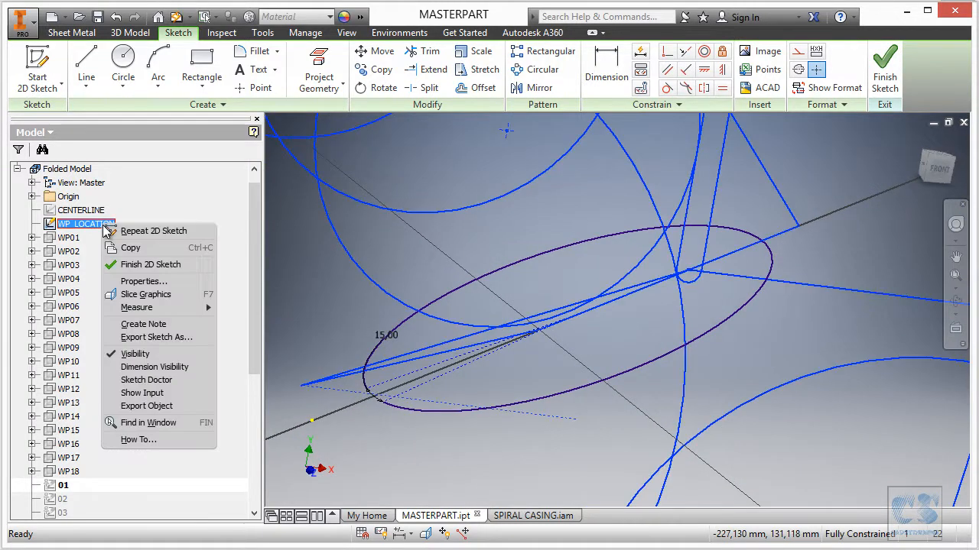
{"action": "left_click", "coordinate": [136, 354]}
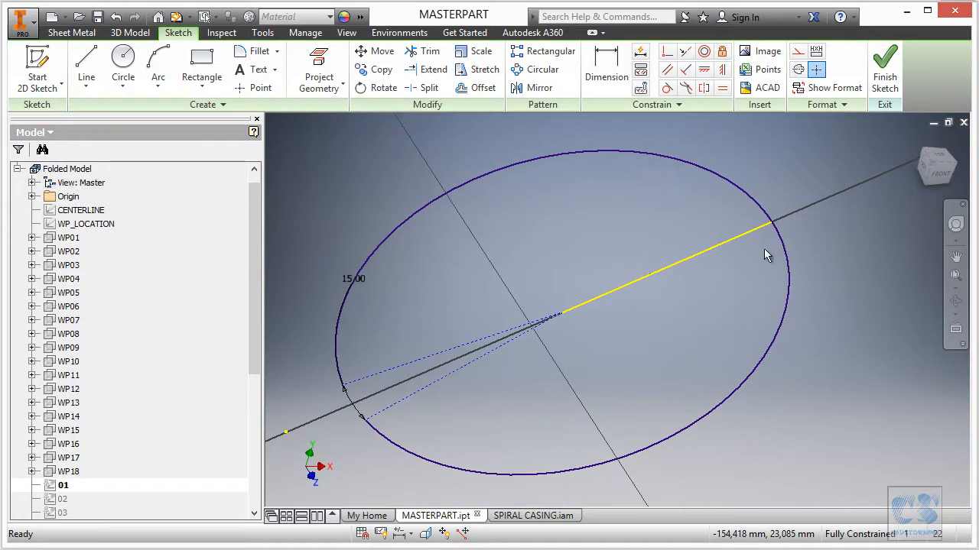
{"action": "left_click", "coordinate": [680, 264]}
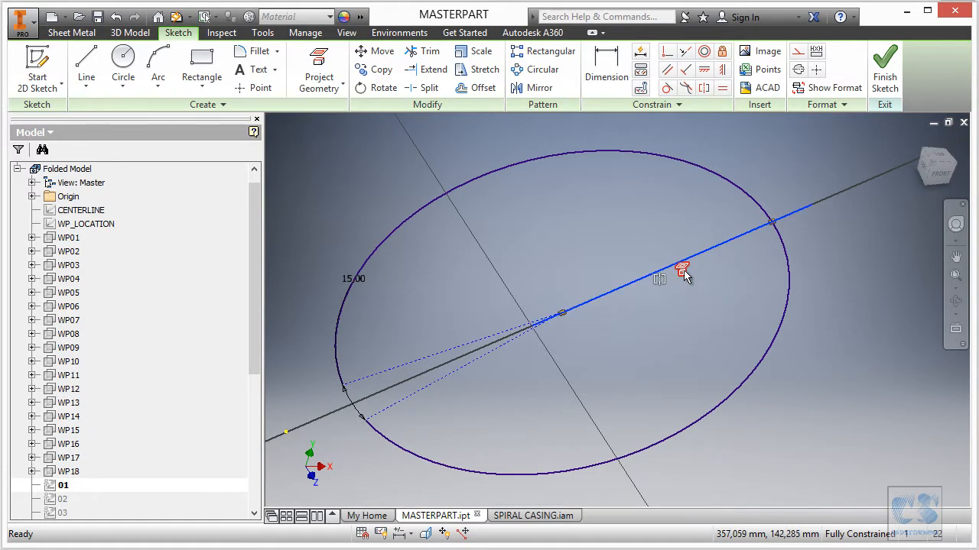
{"action": "key", "text": "Delete"}
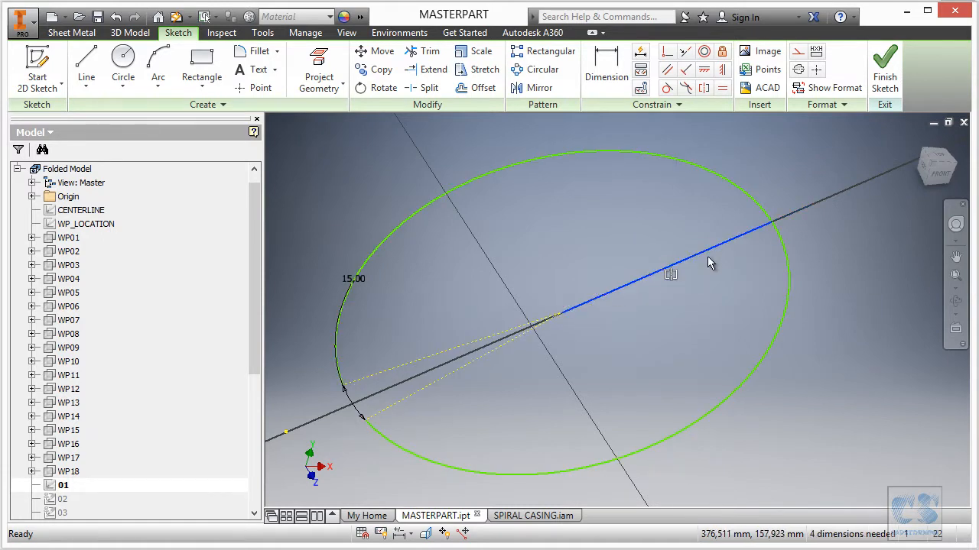
{"action": "left_click", "coordinate": [720, 262]}
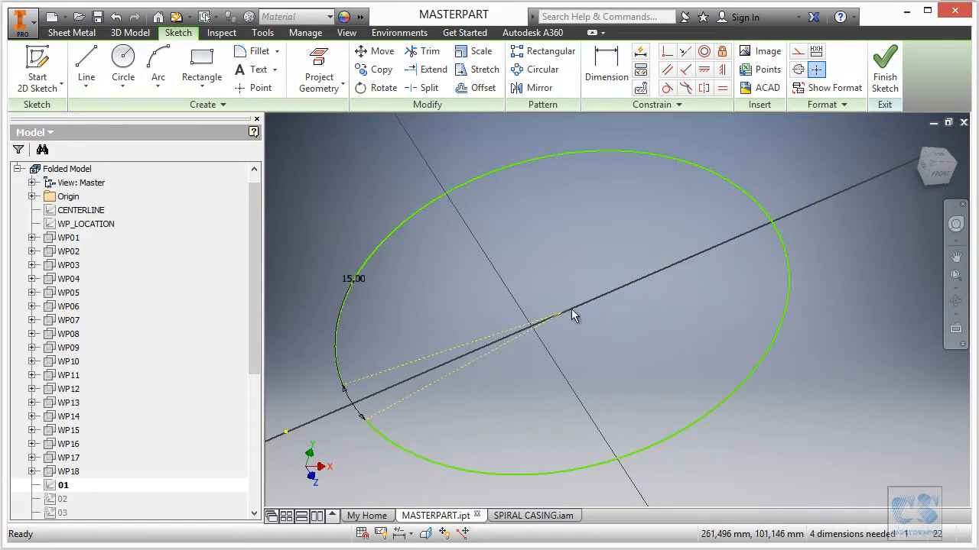
{"action": "mouse_move", "coordinate": [783, 332]}
{"action": "left_mouse_down"}
{"action": "mouse_move", "coordinate": [786, 340]}
{"action": "mouse_move", "coordinate": [779, 332]}
{"action": "left_mouse_up"}
{"action": "mouse_move", "coordinate": [780, 332]}
{"action": "middle_mouse_down", "text": "shift"}
{"action": "mouse_move", "coordinate": [704, 332]}
{"action": "mouse_move", "coordinate": [723, 306]}
{"action": "mouse_move", "coordinate": [696, 290]}
{"action": "middle_mouse_up", "text": "shift"}
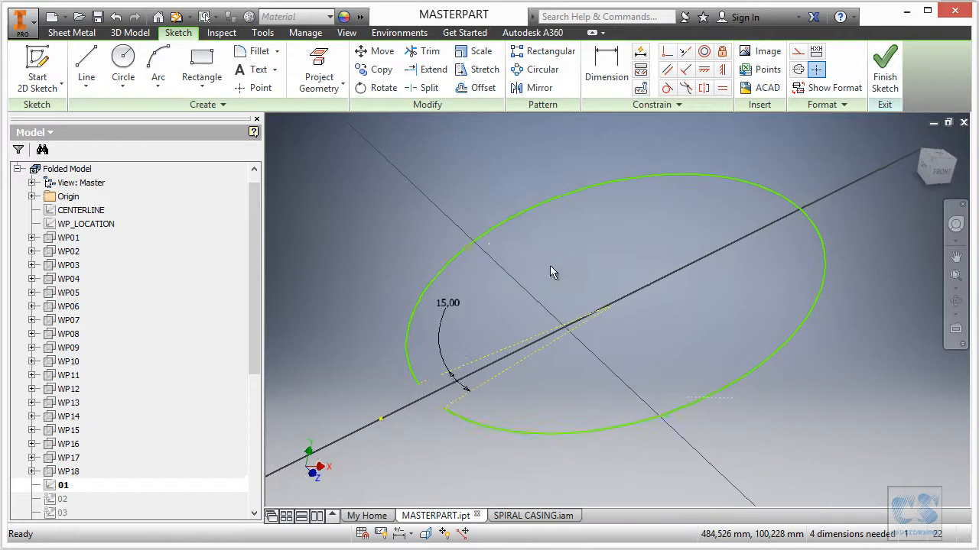
Project the relocated work-plane line from WP_LOCATION into sketch 01, showing that sketch only for the projection.
{"action": "left_click", "coordinate": [95, 226]}
{"action": "right_click", "coordinate": [95, 226]}
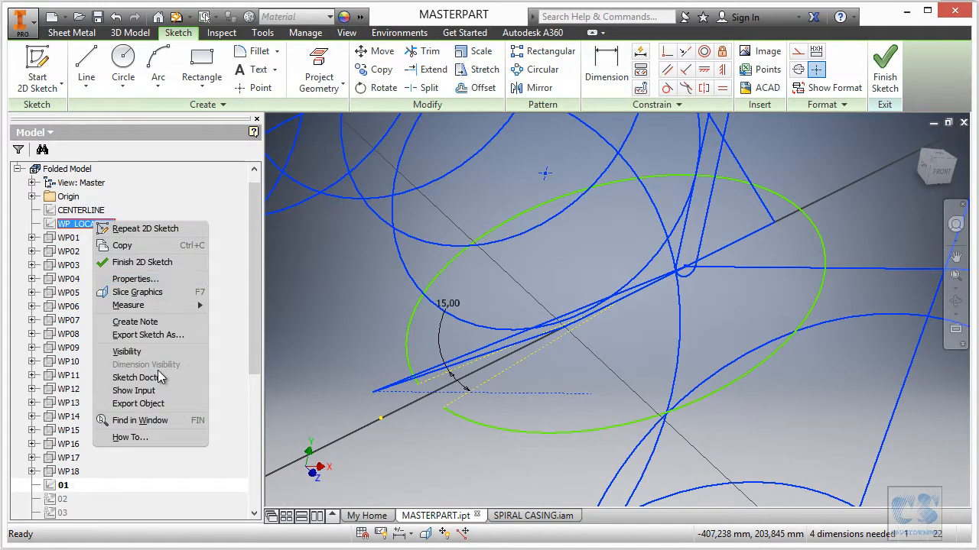
{"action": "left_click", "coordinate": [148, 359]}
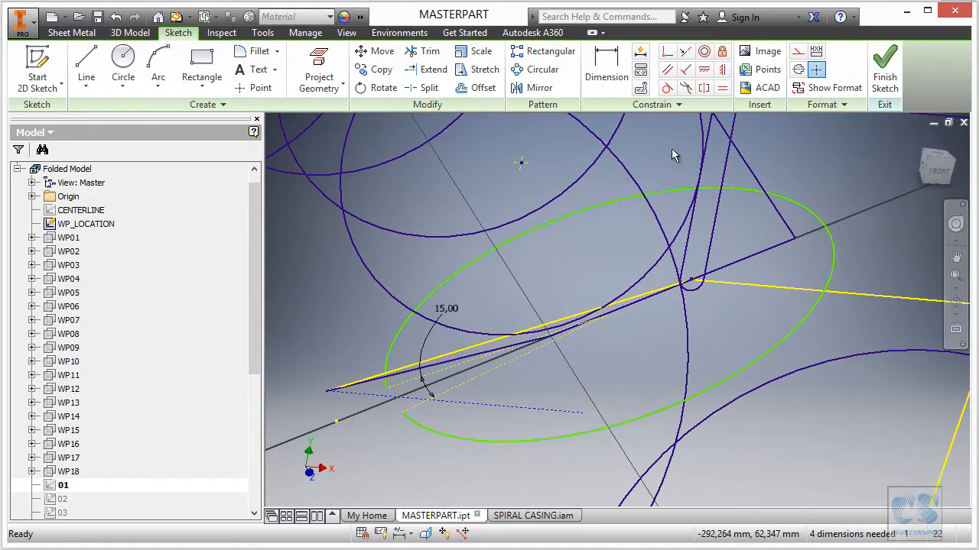
{"action": "left_click", "coordinate": [330, 64]}
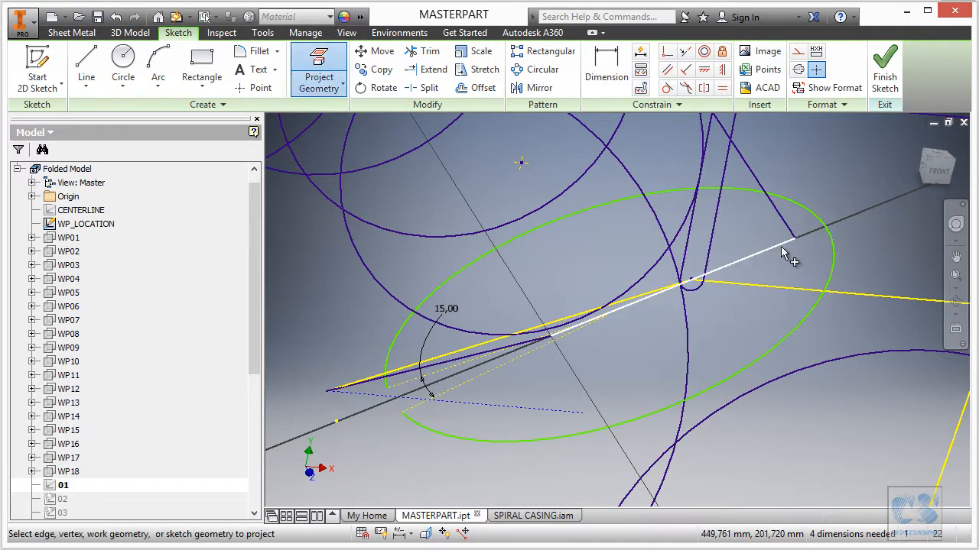
{"action": "right_click", "coordinate": [96, 225]}
{"action": "left_click", "coordinate": [150, 355]}
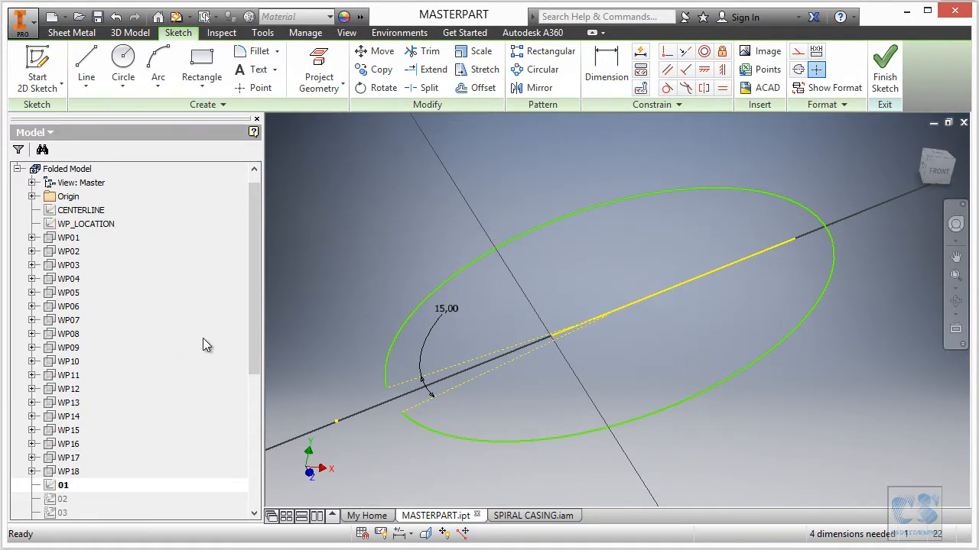
Constrain the section arc to the projected line's outer endpoint and its center point to the line's inner endpoint with Coincident constraints.
{"action": "middle_click_drag", "start_coordinate": [621, 165], "coordinate": [541, 56], "text": "shift"}
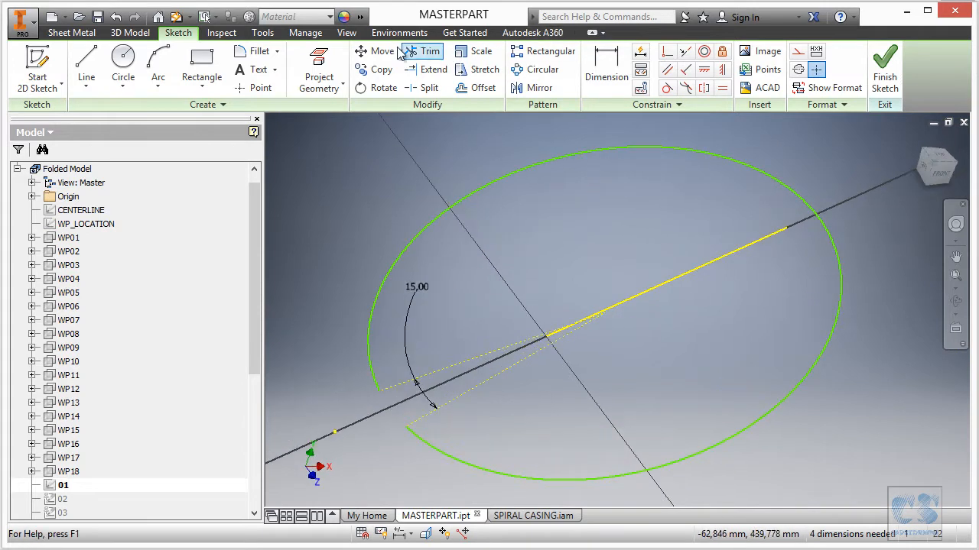
{"action": "left_click", "coordinate": [665, 55]}
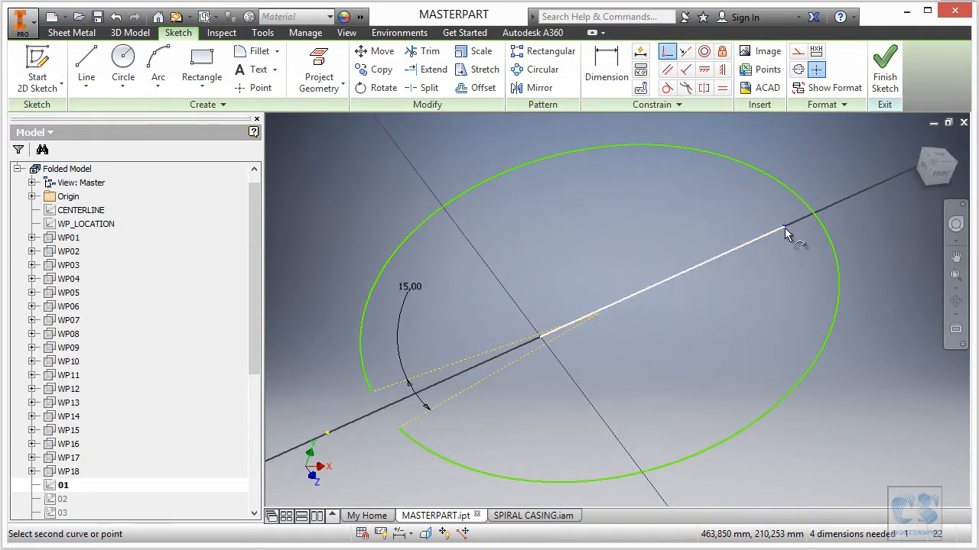
{"action": "left_click", "coordinate": [777, 178]}
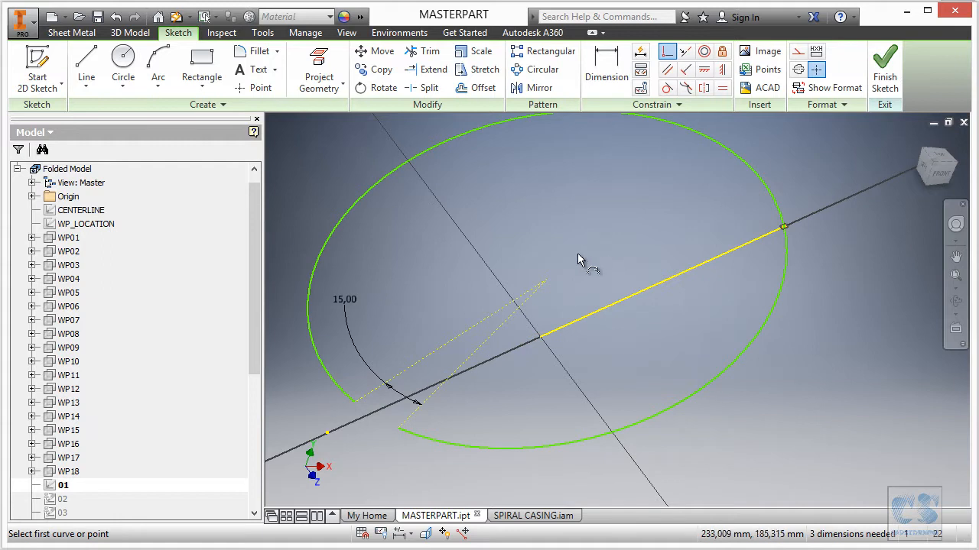
{"action": "left_click", "coordinate": [547, 280]}
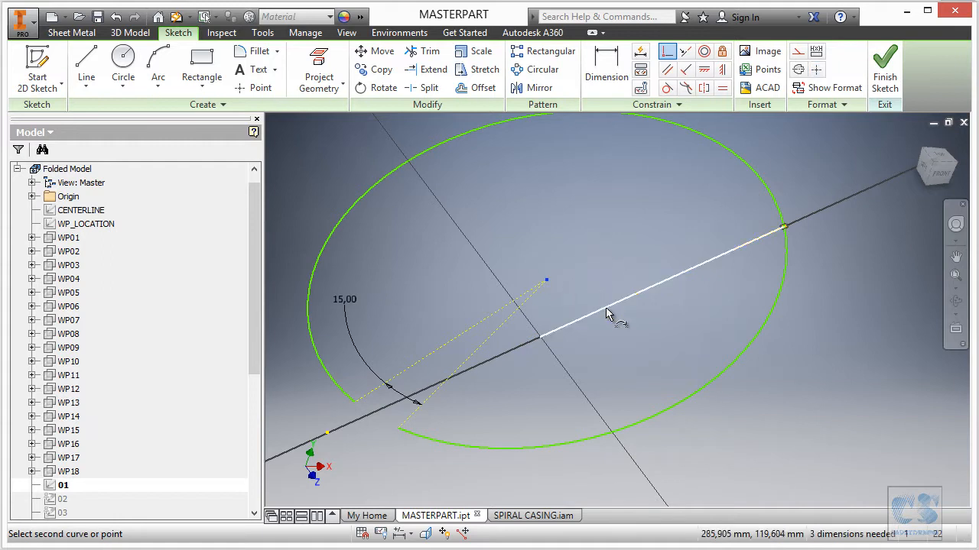
{"action": "left_click", "coordinate": [541, 338]}
{"action": "key", "text": "F6"}
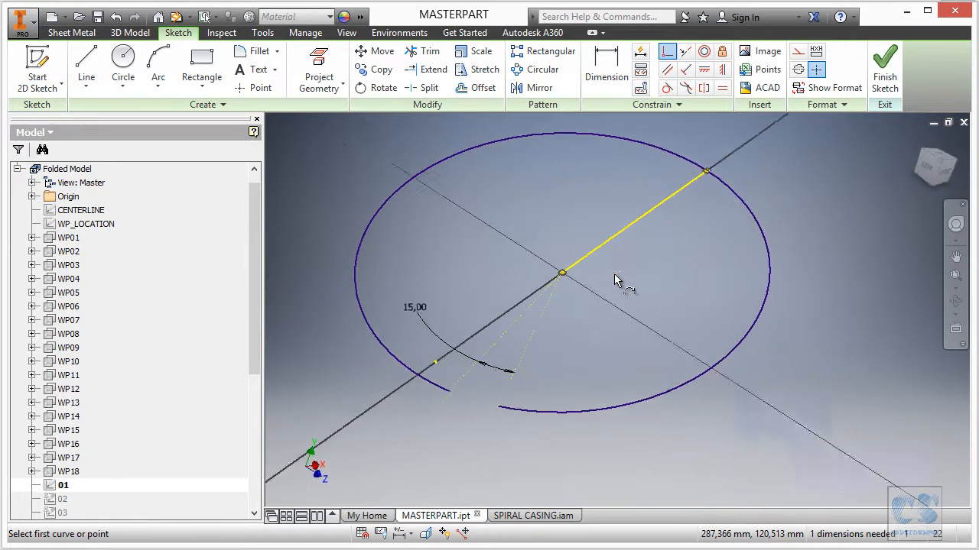
Make the two dashed construction lines at the arc's opening symmetric about the projected line and finish sketch 01.
{"action": "left_click_drag", "start_coordinate": [464, 393], "coordinate": [397, 374]}
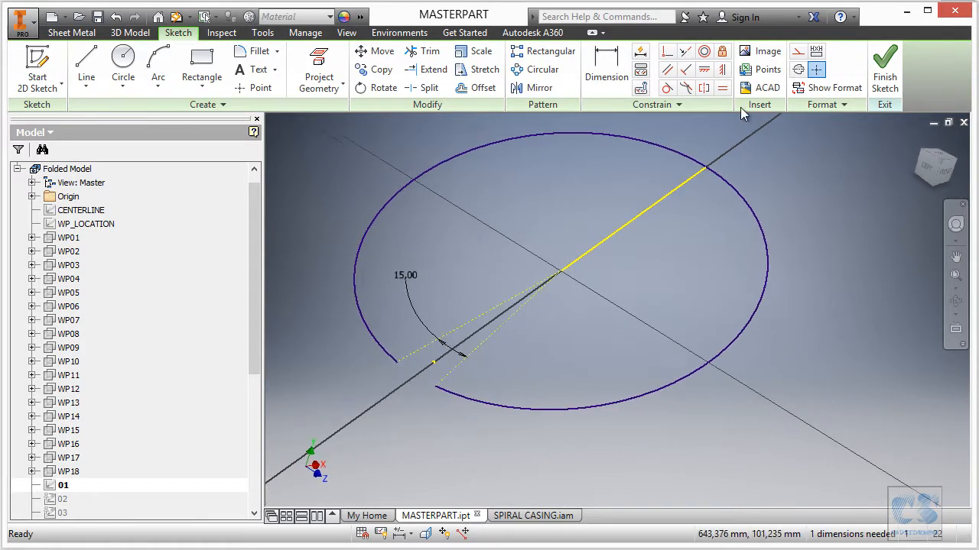
{"action": "left_click", "coordinate": [704, 88]}
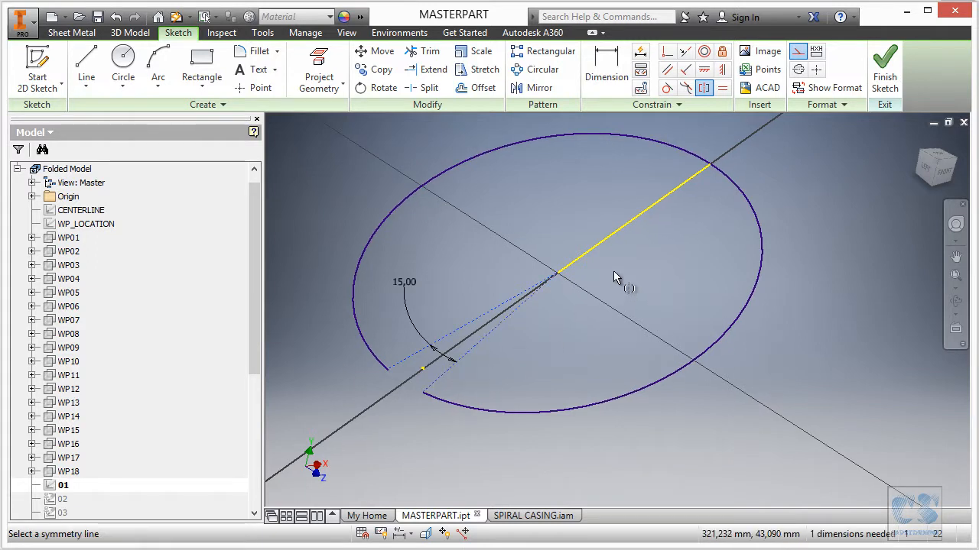
{"action": "left_click", "coordinate": [600, 247]}
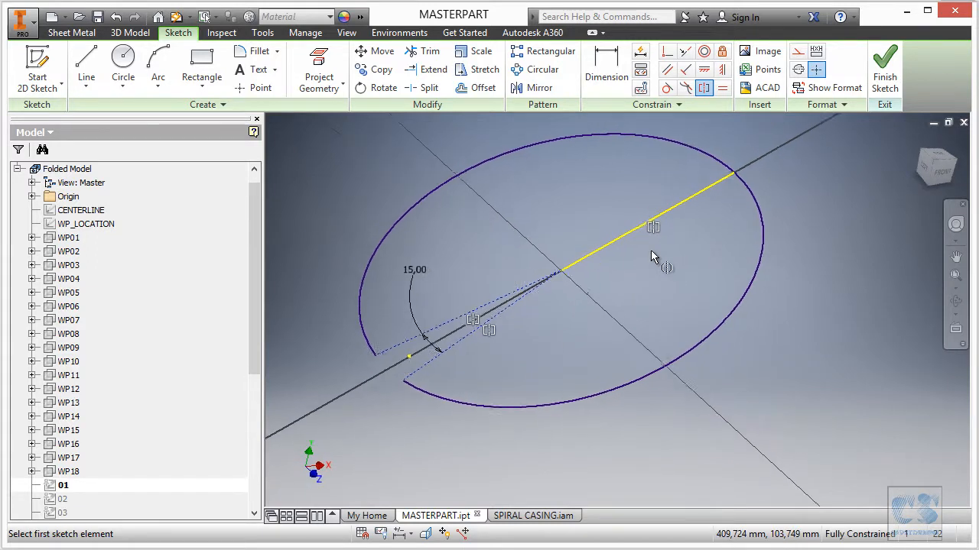
{"action": "left_click", "coordinate": [885, 68]}
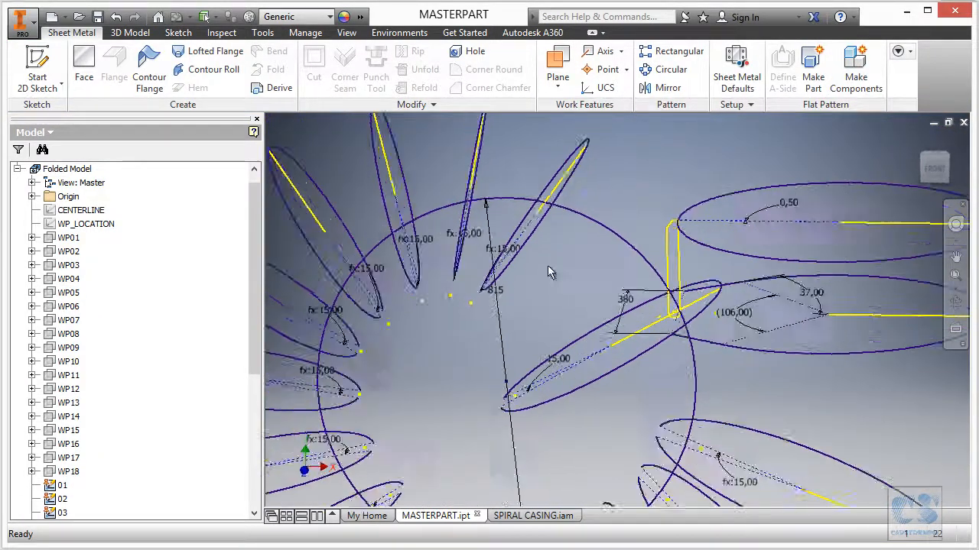
Switch to the SPIRAL CASING.iam assembly and update it with the changed master part.
{"action": "left_click", "coordinate": [533, 517]}
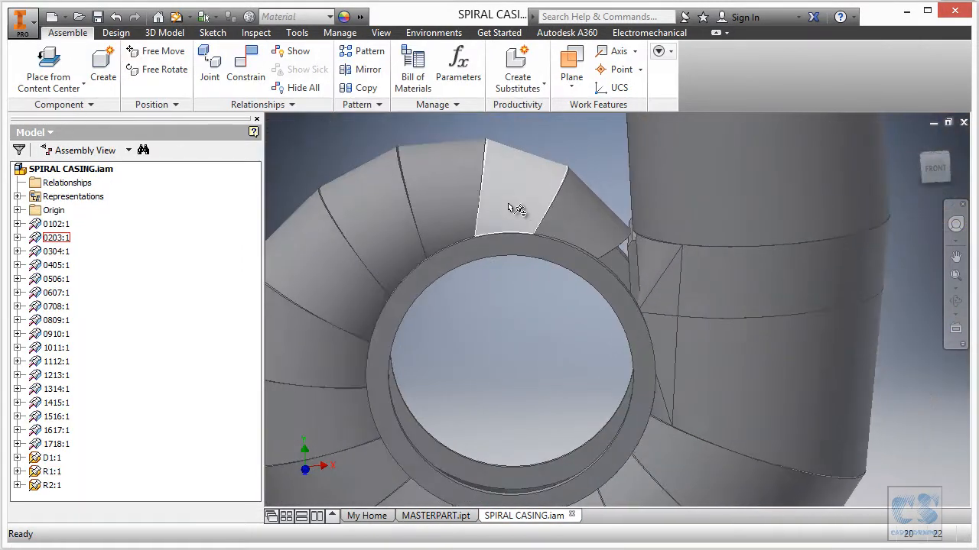
{"action": "middle_click_drag", "start_coordinate": [508, 208], "coordinate": [583, 200], "text": "shift"}
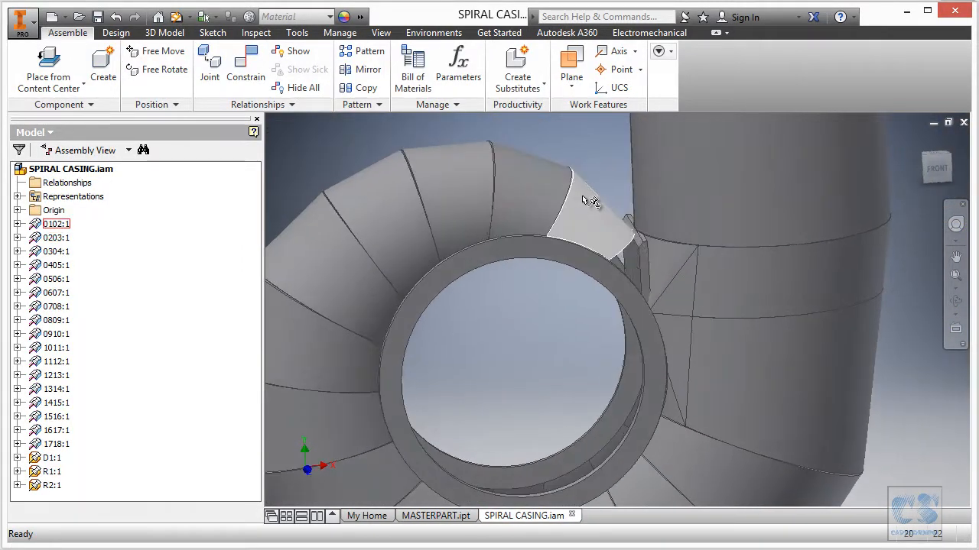
{"action": "left_click", "coordinate": [175, 19]}
{"action": "middle_click_drag", "start_coordinate": [514, 161], "coordinate": [679, 264], "text": "shift"}
{"action": "middle_click_drag", "start_coordinate": [601, 189], "coordinate": [572, 222], "text": "shift"}
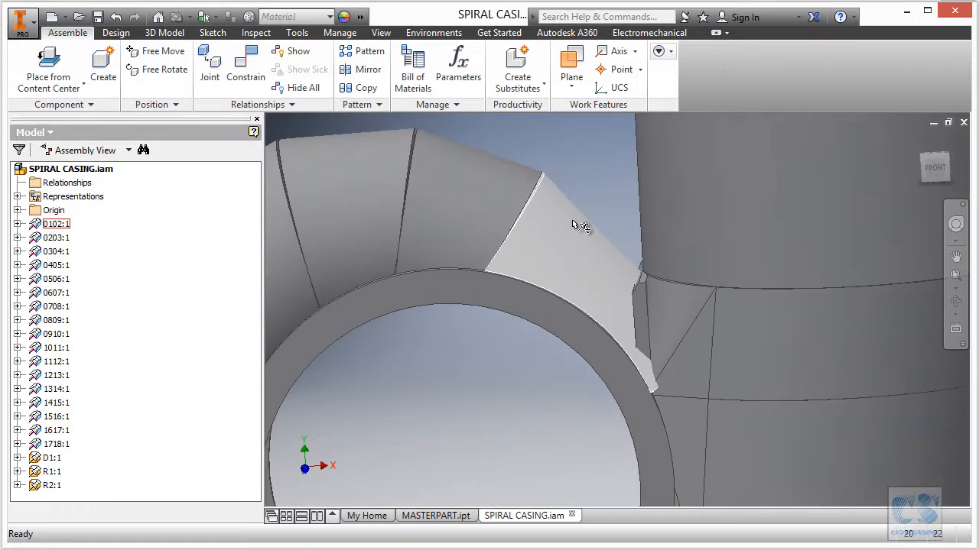
Open casing segment 0102 for in-place editing and expand its folded model's features.
{"action": "right_click", "coordinate": [572, 221]}
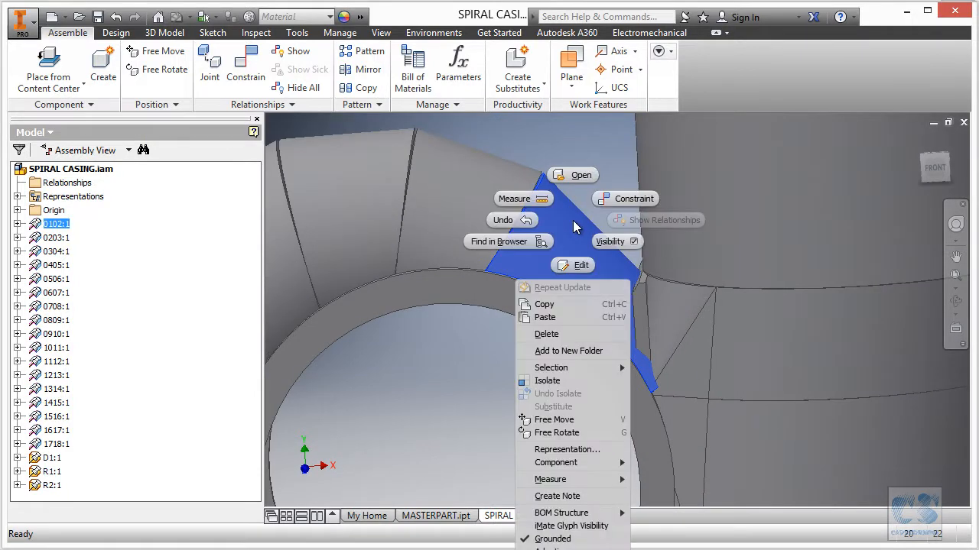
{"action": "left_click", "coordinate": [577, 265]}
{"action": "middle_click_drag", "start_coordinate": [588, 268], "coordinate": [663, 271], "text": "shift"}
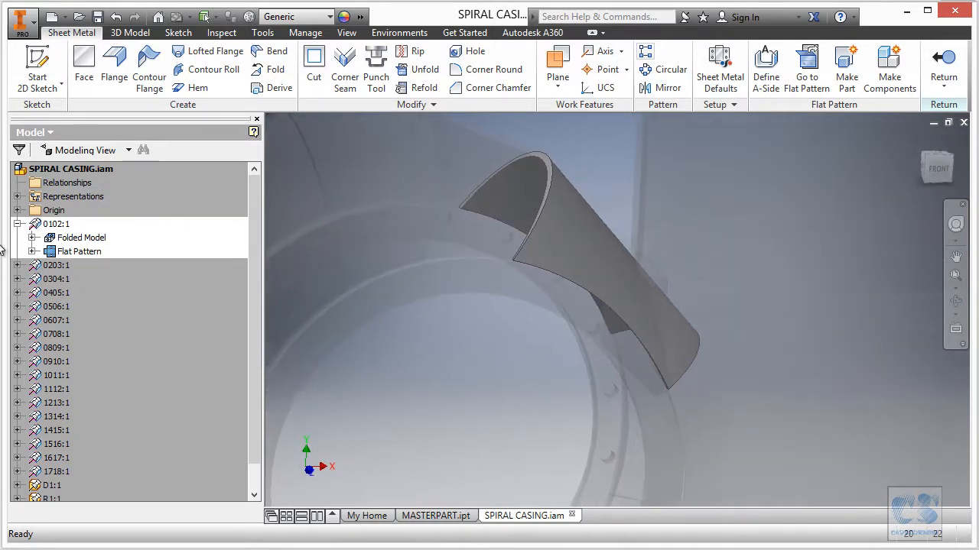
{"action": "left_click", "coordinate": [33, 238]}
{"action": "double_click", "coordinate": [99, 293]}
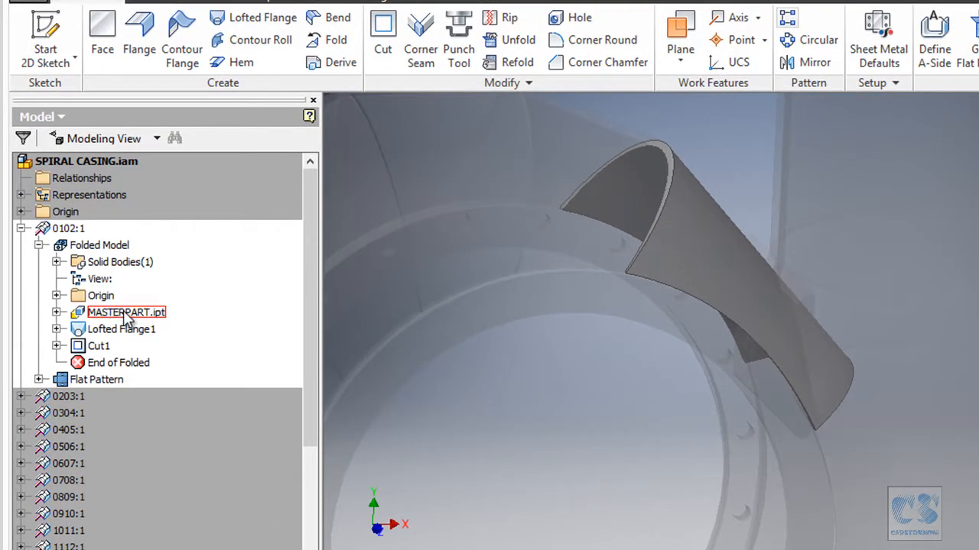
Edit the derived MASTERPART.ipt in segment 0102 to include the DEFLECTOR_D1 sketch.
{"action": "right_click", "coordinate": [126, 317]}
{"action": "left_click", "coordinate": [213, 417]}
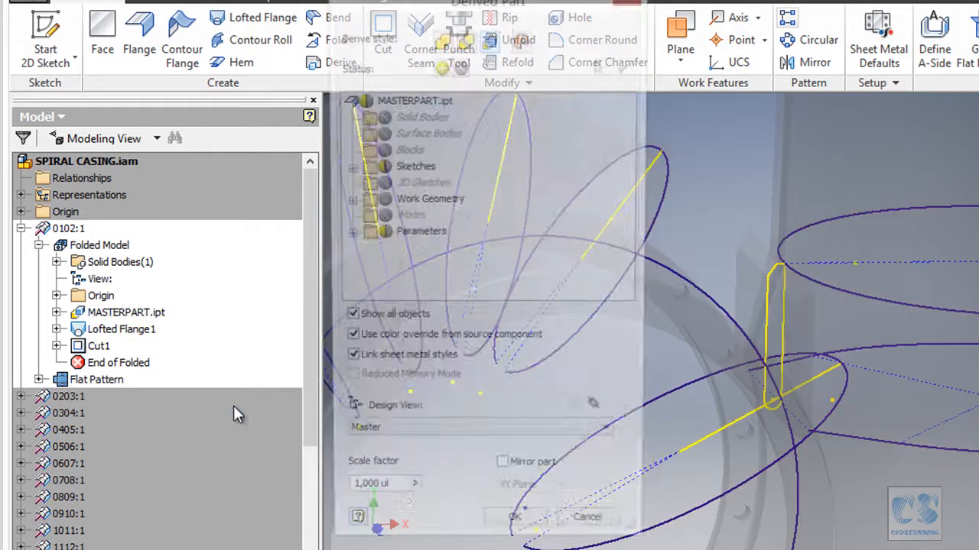
{"action": "left_click", "coordinate": [346, 173]}
{"action": "scroll", "coordinate": [461, 207], "scroll_direction": "down", "scroll_amount": 4}
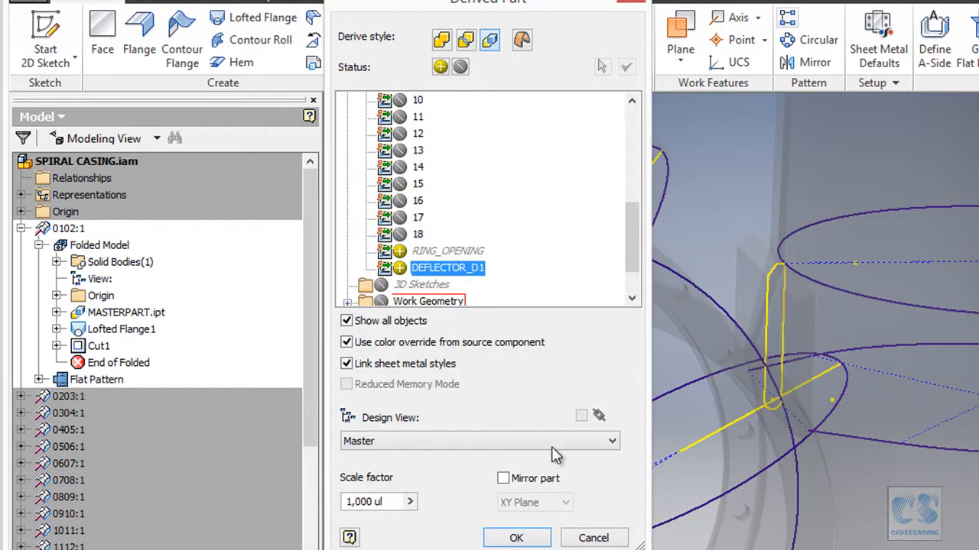
{"action": "left_click", "coordinate": [517, 539]}
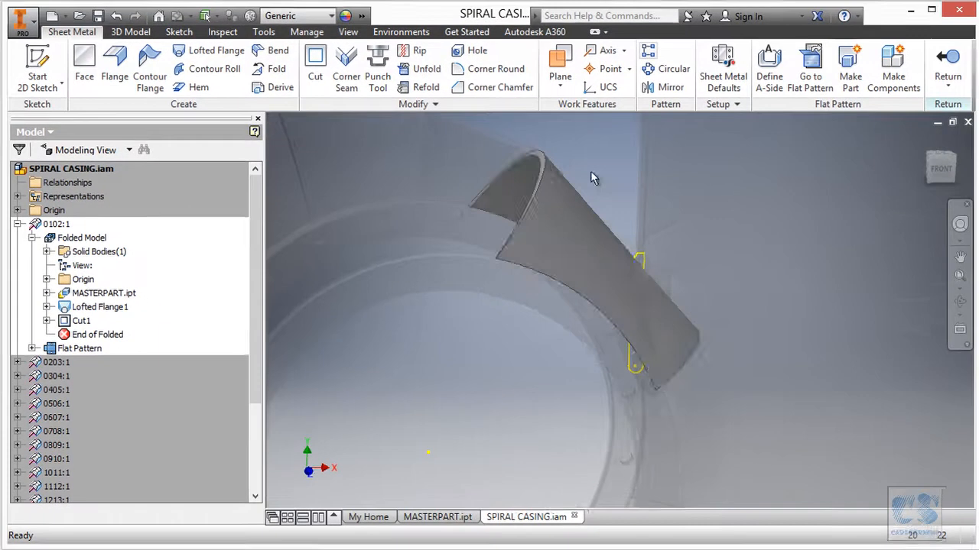
Start a new 2D sketch on the XY plane of casing segment 0102.
{"action": "key", "text": "F6"}
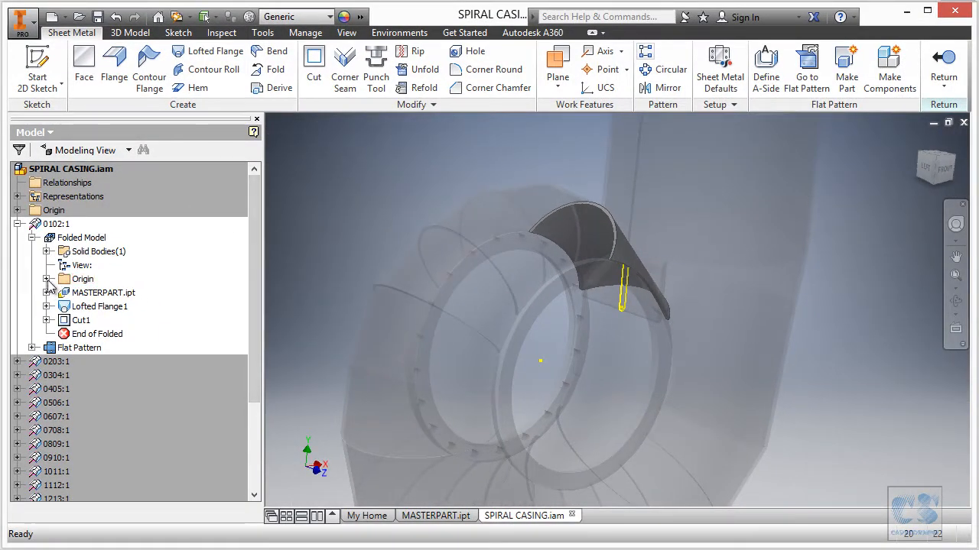
{"action": "left_click", "coordinate": [39, 67]}
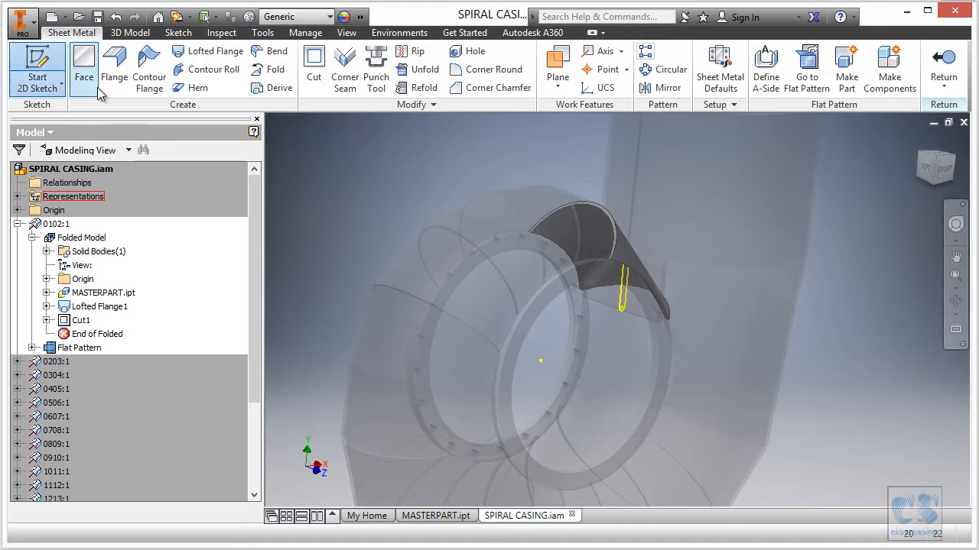
{"action": "left_click", "coordinate": [46, 279]}
{"action": "left_click", "coordinate": [100, 321]}
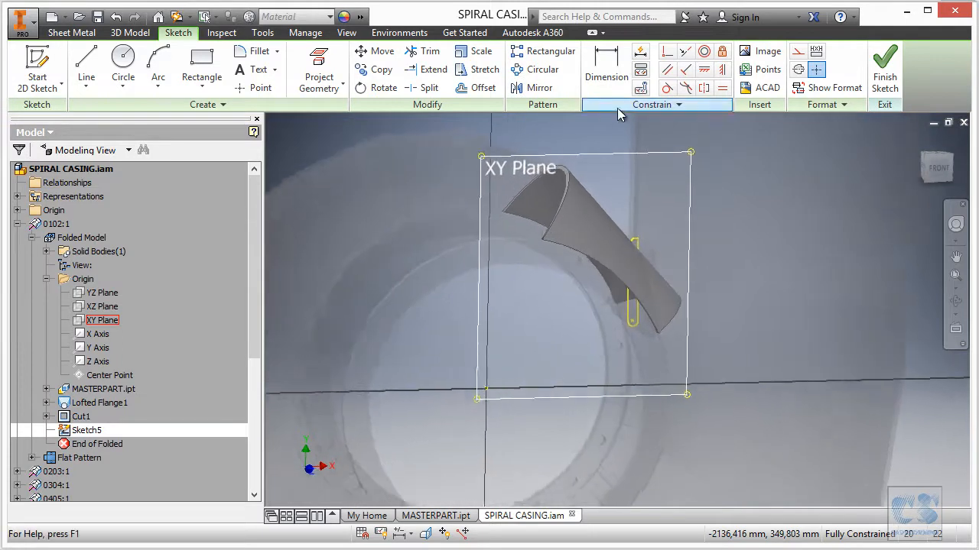
Project the straight edge of the deflector outline into the new sketch and hide the derived DEFLECTOR_D1 sketch.
{"action": "key", "text": "p"}
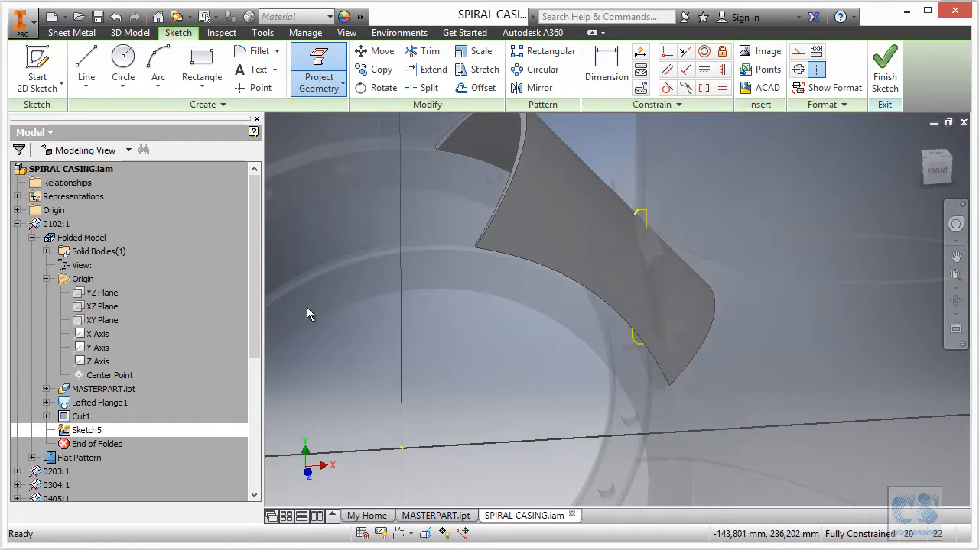
{"action": "key", "text": "Escape"}
{"action": "left_click", "coordinate": [46, 389]}
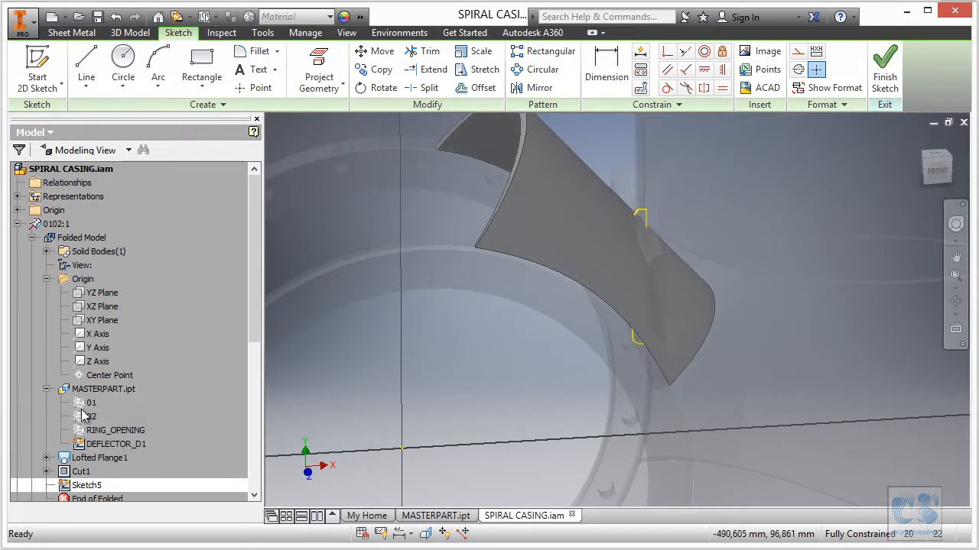
{"action": "right_click", "coordinate": [115, 453]}
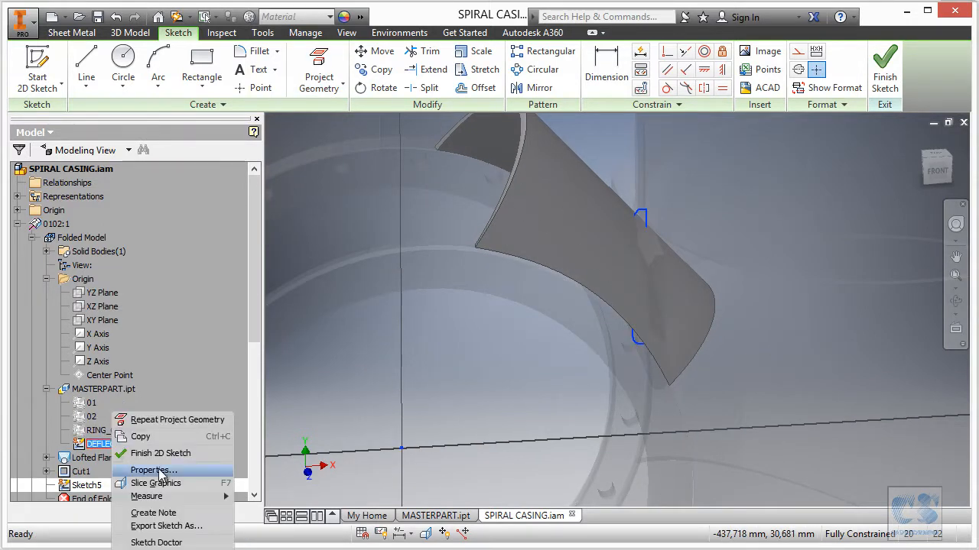
{"action": "left_click", "coordinate": [357, 370]}
{"action": "right_click", "coordinate": [355, 357]}
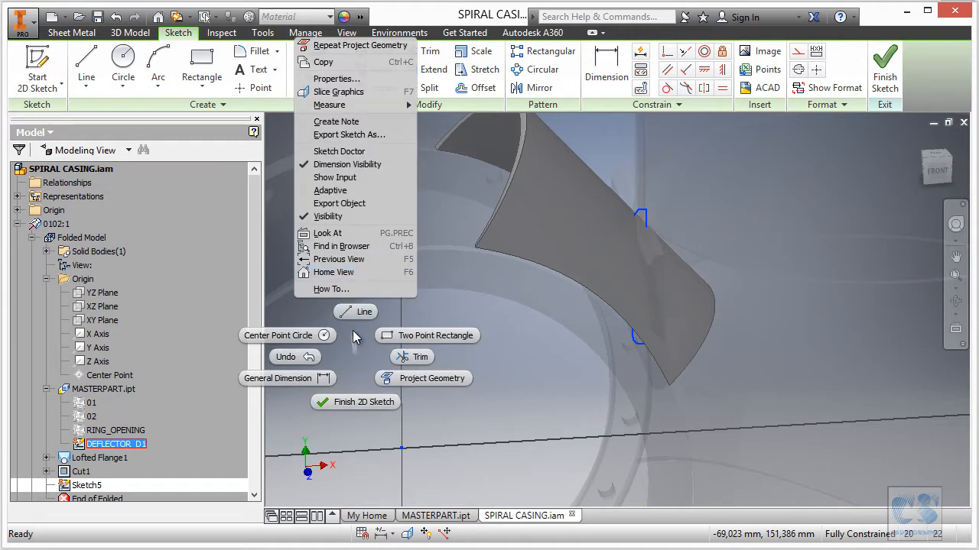
{"action": "left_click", "coordinate": [342, 219]}
Draw a three-point rectangle about 214 mm wide over the segment's lower end, beside the projected deflector line.
{"action": "mouse_move", "coordinate": [451, 331]}
{"action": "middle_mouse_down", "text": "shift"}
{"action": "mouse_move", "coordinate": [435, 330]}
{"action": "mouse_move", "coordinate": [478, 324]}
{"action": "middle_mouse_up", "text": "shift"}
{"action": "left_click", "coordinate": [937, 168]}
{"action": "scroll", "coordinate": [656, 284], "scroll_direction": "up", "scroll_amount": 3}
{"action": "scroll", "coordinate": [581, 278], "scroll_direction": "down", "scroll_amount": 5}
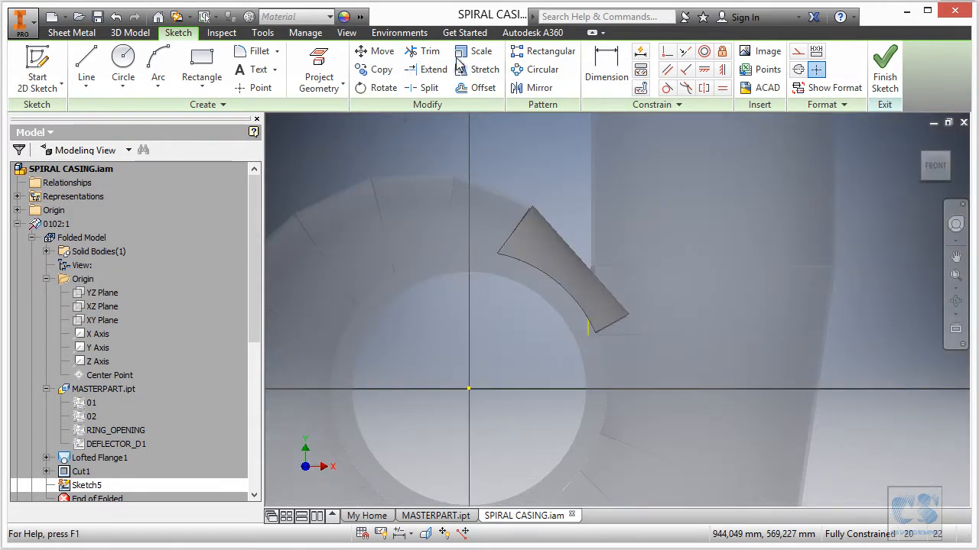
{"action": "left_click", "coordinate": [204, 91]}
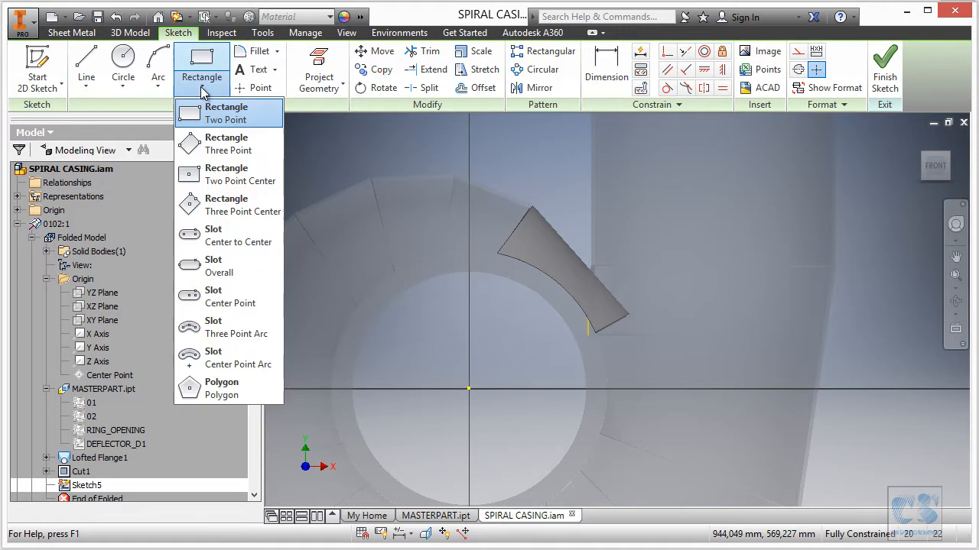
{"action": "left_click", "coordinate": [215, 153]}
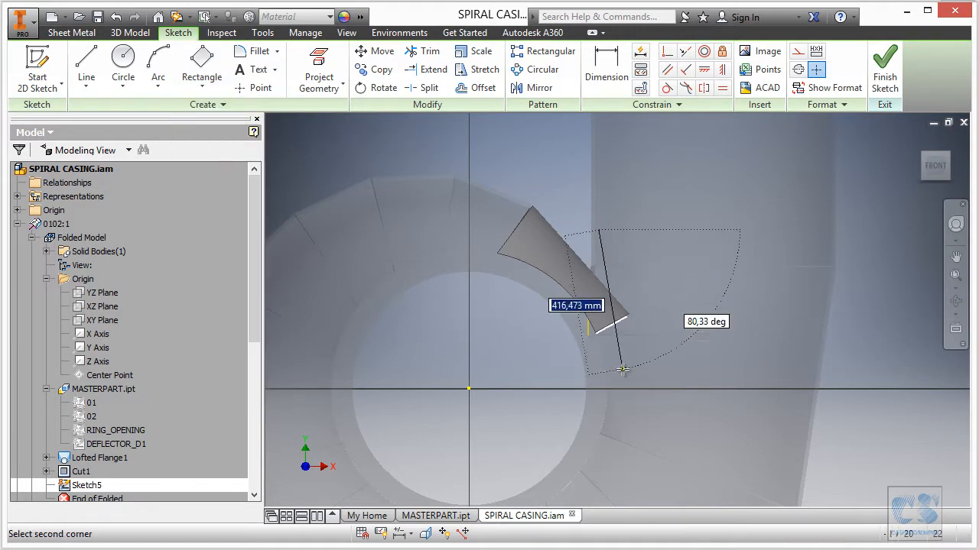
{"action": "left_click", "coordinate": [686, 334]}
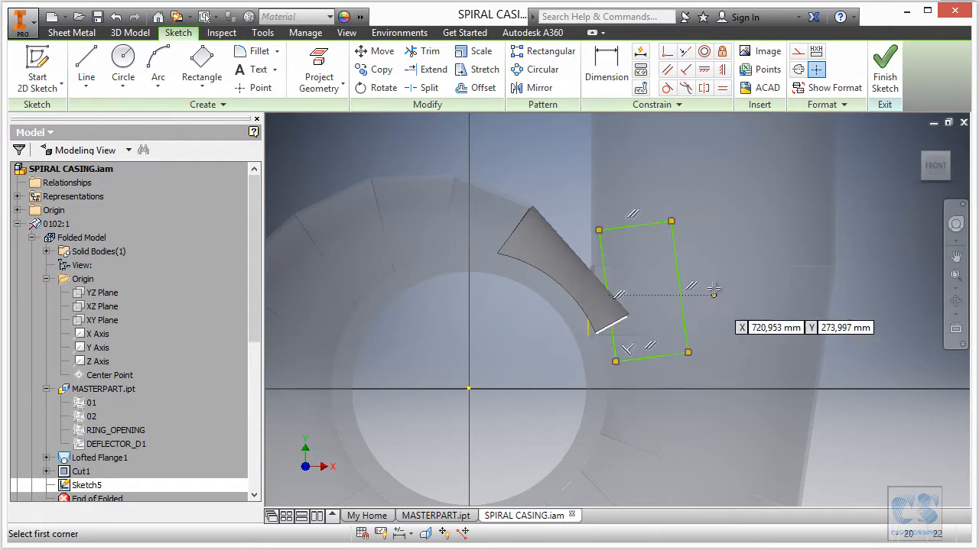
{"action": "key", "text": "Escape"}
Constrain the rectangle's long side nearest the casing centre to coincide with the projected deflector line.
{"action": "scroll", "coordinate": [608, 290], "scroll_direction": "up", "scroll_amount": 5}
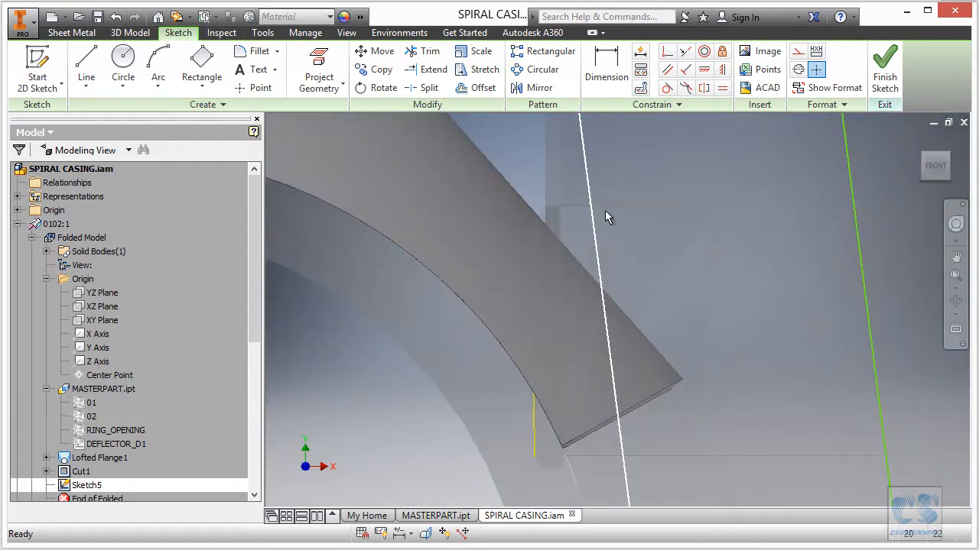
{"action": "left_click", "coordinate": [687, 57]}
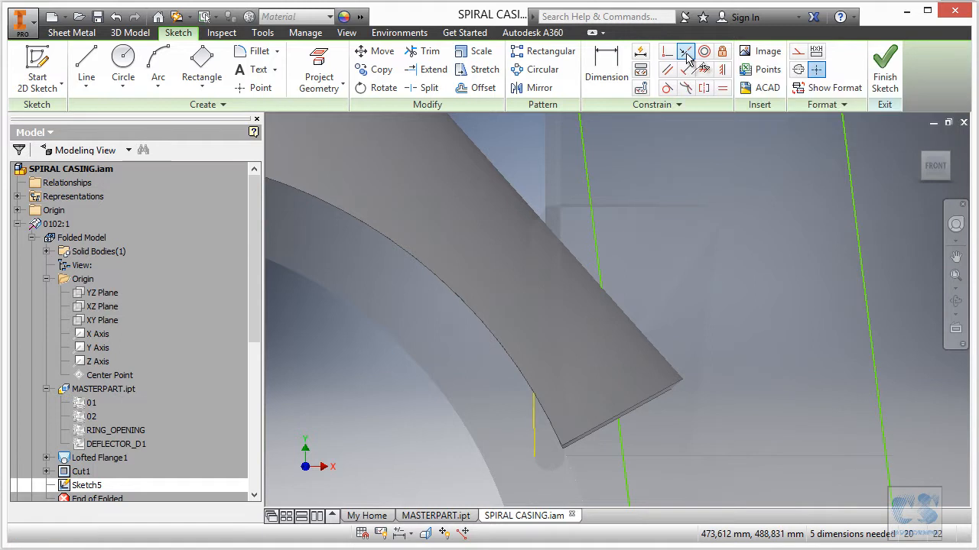
{"action": "mouse_move", "coordinate": [599, 247]}
{"action": "middle_mouse_down", "text": "shift"}
{"action": "mouse_move", "coordinate": [686, 262]}
{"action": "mouse_move", "coordinate": [522, 352]}
{"action": "middle_mouse_up", "text": "shift"}
{"action": "middle_click_drag", "start_coordinate": [589, 321], "coordinate": [658, 153], "text": "shift"}
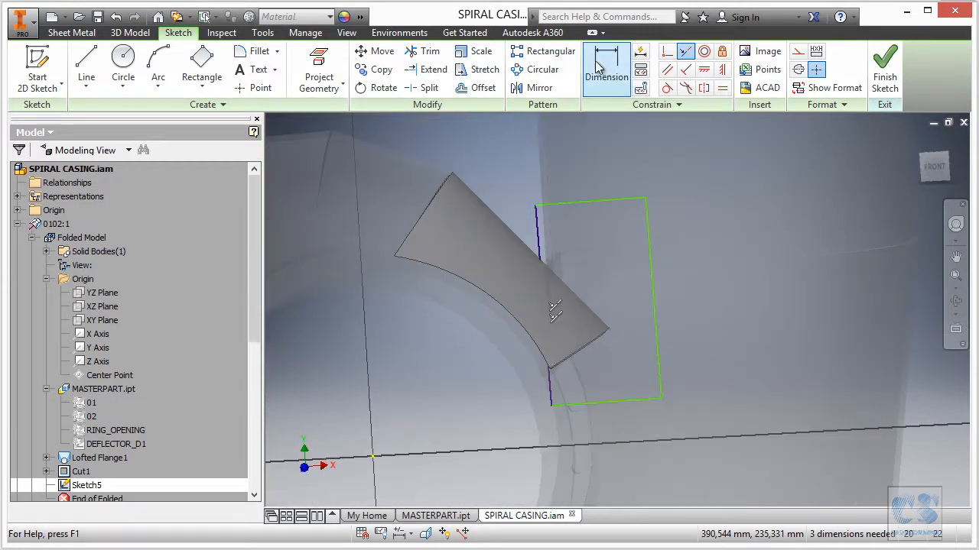
Dimension the rectangle's width and align its lower edge with the horizontal sketch axis.
{"action": "left_click", "coordinate": [607, 62]}
{"action": "left_click", "coordinate": [577, 205]}
{"action": "left_click", "coordinate": [579, 164]}
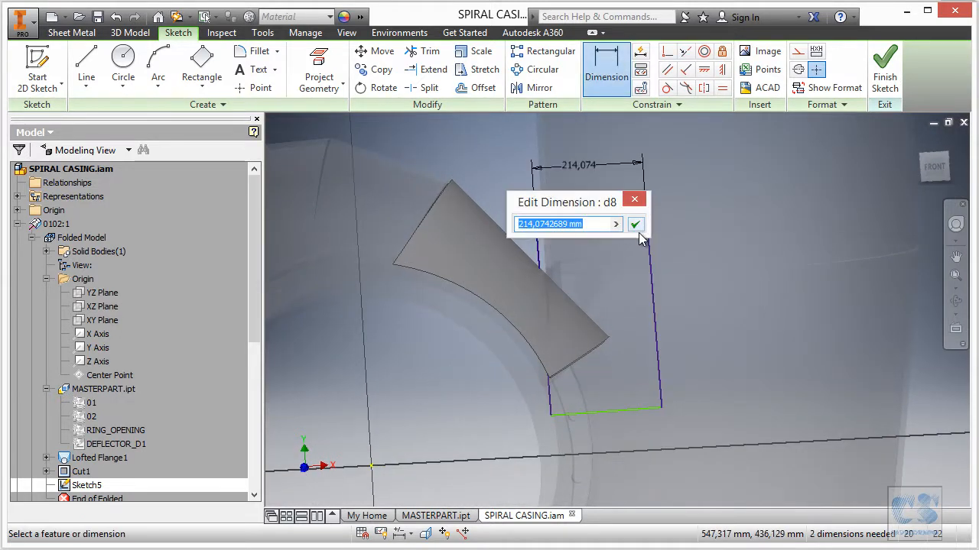
{"action": "left_click", "coordinate": [637, 227]}
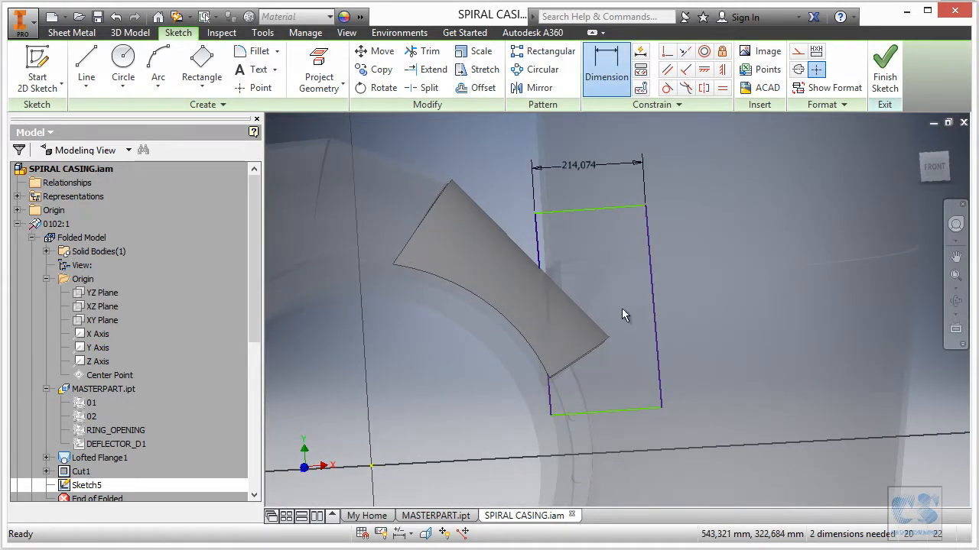
{"action": "key", "text": "Escape"}
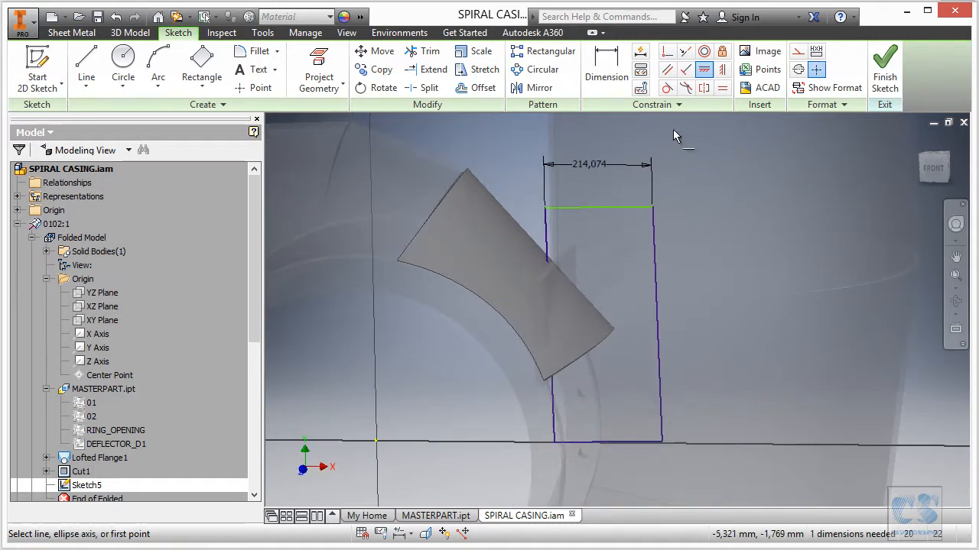
Dimension the rectangle's height and finish the sketch.
{"action": "left_click", "coordinate": [616, 81]}
{"action": "left_click", "coordinate": [655, 239]}
{"action": "left_click", "coordinate": [703, 272]}
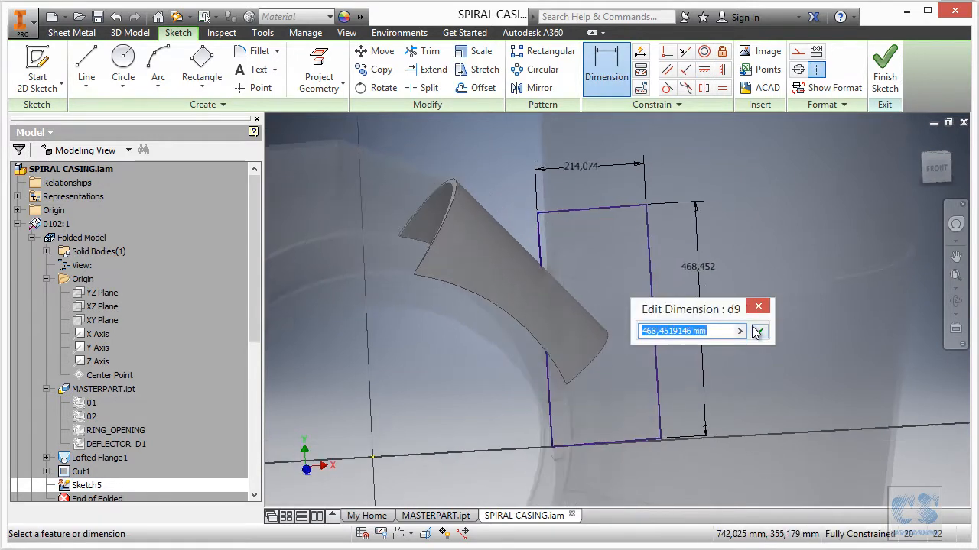
{"action": "key", "text": "Return"}
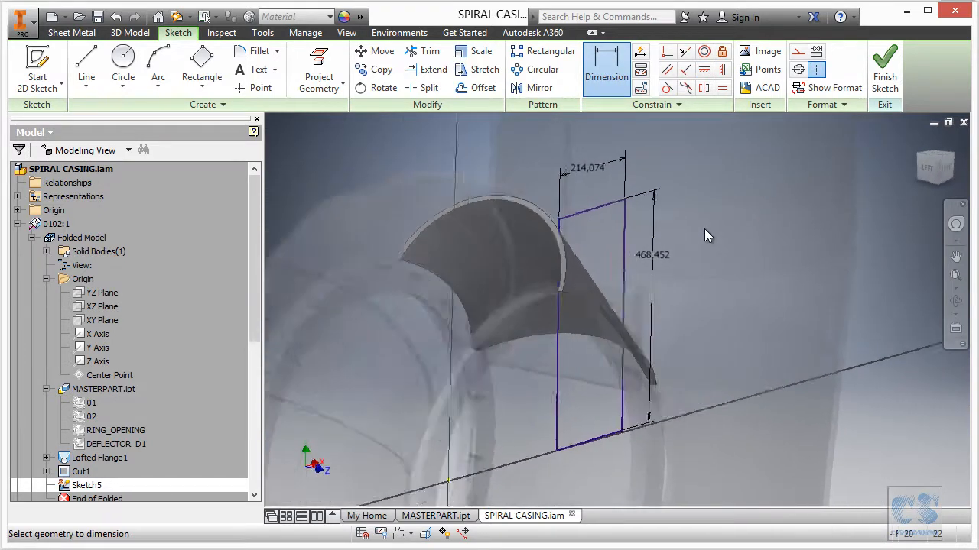
{"action": "left_click", "coordinate": [884, 67]}
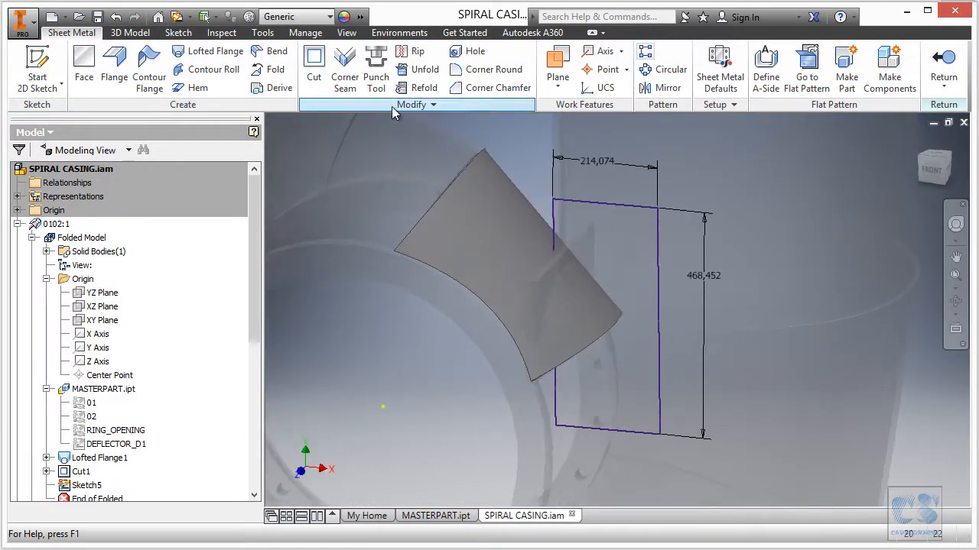
Cut segment 0102 with the rectangle profile over a symmetric distance of 650 mm and return to the assembly.
{"action": "left_click", "coordinate": [315, 68]}
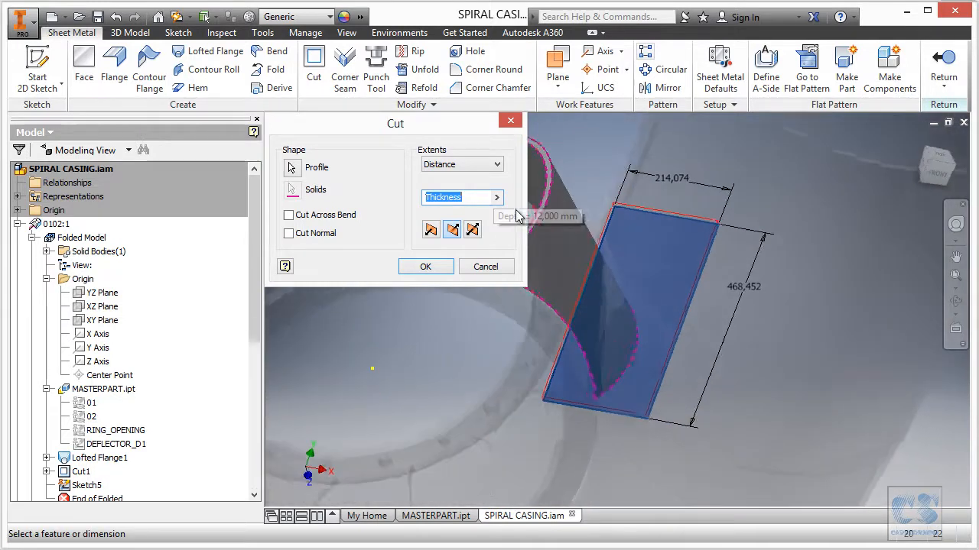
{"action": "left_click", "coordinate": [497, 198]}
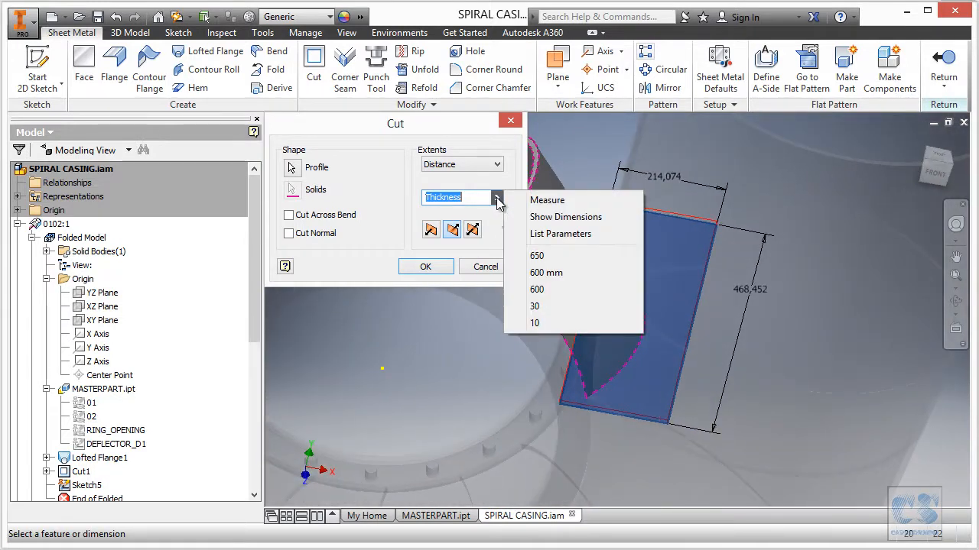
{"action": "left_click", "coordinate": [538, 256]}
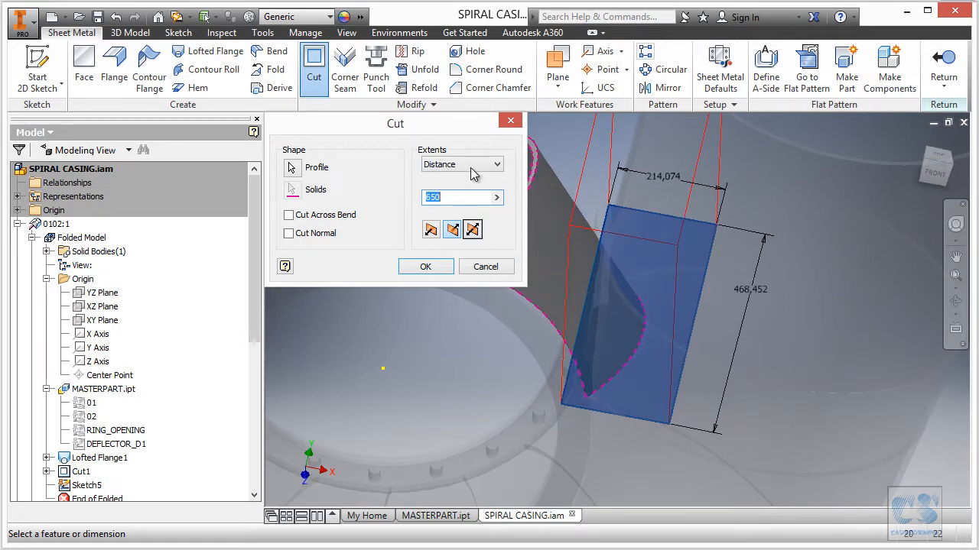
{"action": "left_click", "coordinate": [473, 230]}
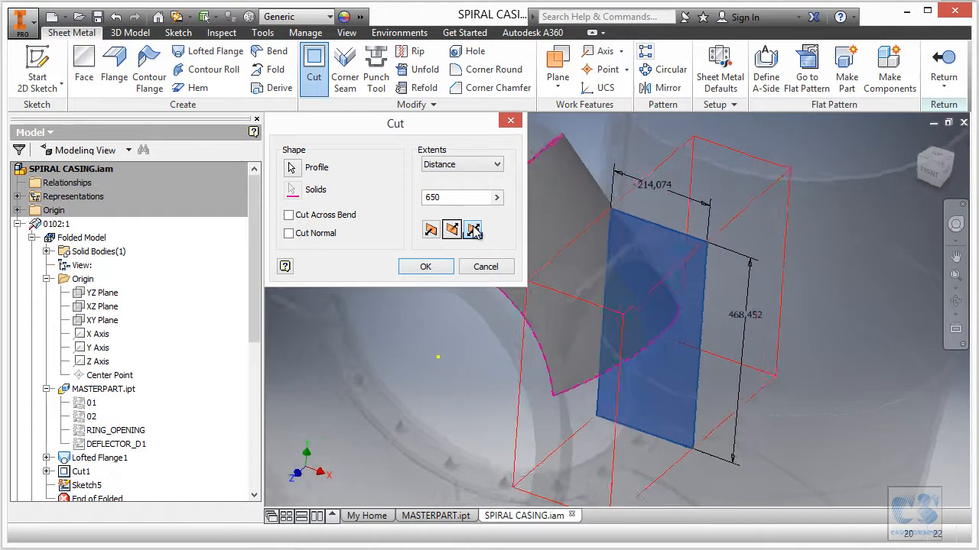
{"action": "left_click", "coordinate": [426, 266]}
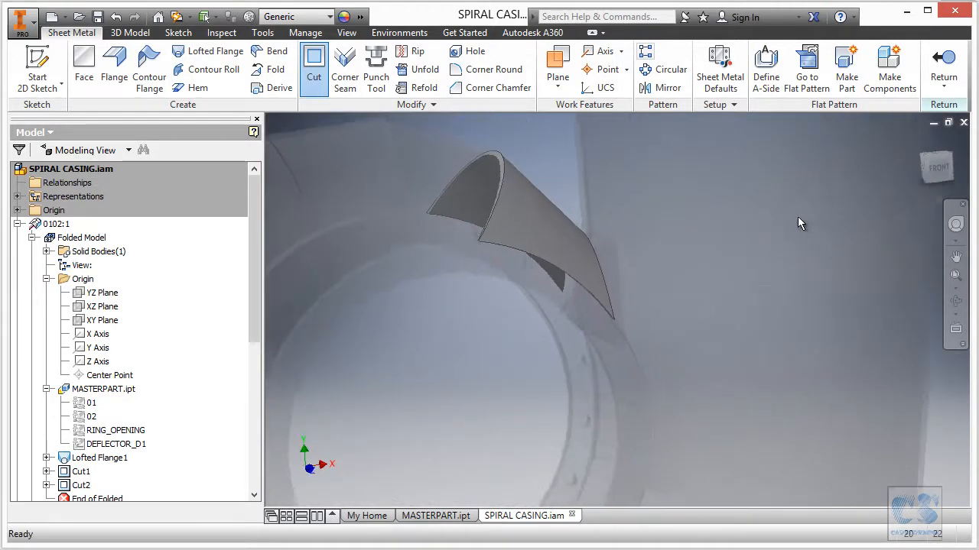
{"action": "left_click", "coordinate": [943, 63]}
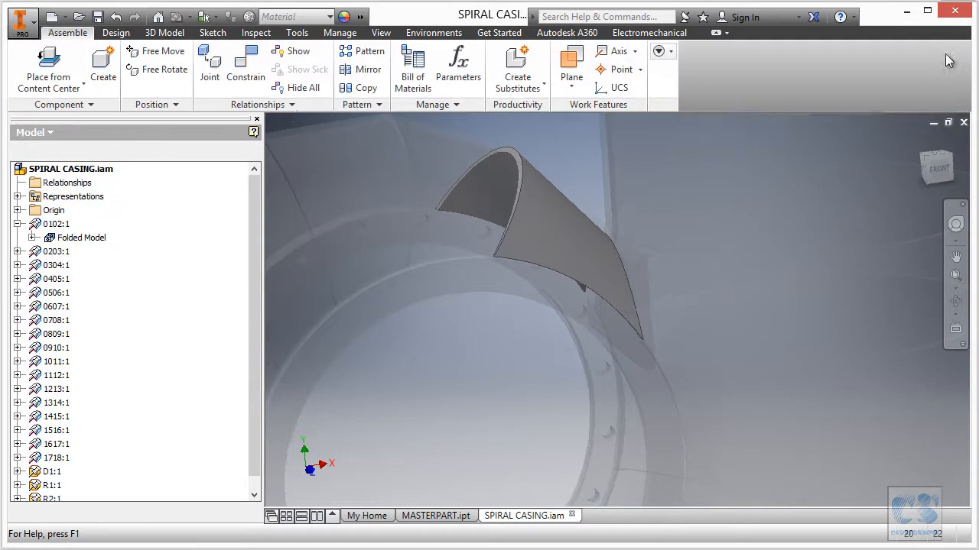
{"action": "mouse_move", "coordinate": [787, 161]}
{"action": "middle_mouse_down", "text": "shift"}
{"action": "mouse_move", "coordinate": [688, 232]}
{"action": "mouse_move", "coordinate": [679, 274]}
{"action": "mouse_move", "coordinate": [702, 272]}
{"action": "mouse_move", "coordinate": [695, 288]}
{"action": "mouse_move", "coordinate": [699, 232]}
{"action": "mouse_move", "coordinate": [665, 246]}
{"action": "mouse_move", "coordinate": [698, 257]}
{"action": "mouse_move", "coordinate": [633, 236]}
{"action": "mouse_move", "coordinate": [655, 217]}
{"action": "mouse_move", "coordinate": [548, 269]}
{"action": "mouse_move", "coordinate": [451, 463]}
{"action": "mouse_move", "coordinate": [363, 386]}
{"action": "mouse_move", "coordinate": [311, 283]}
{"action": "middle_mouse_up", "text": "shift"}
Switch to MASTERPART.ipt and make the WP_LOCATION sketch visible.
{"action": "left_click", "coordinate": [435, 515]}
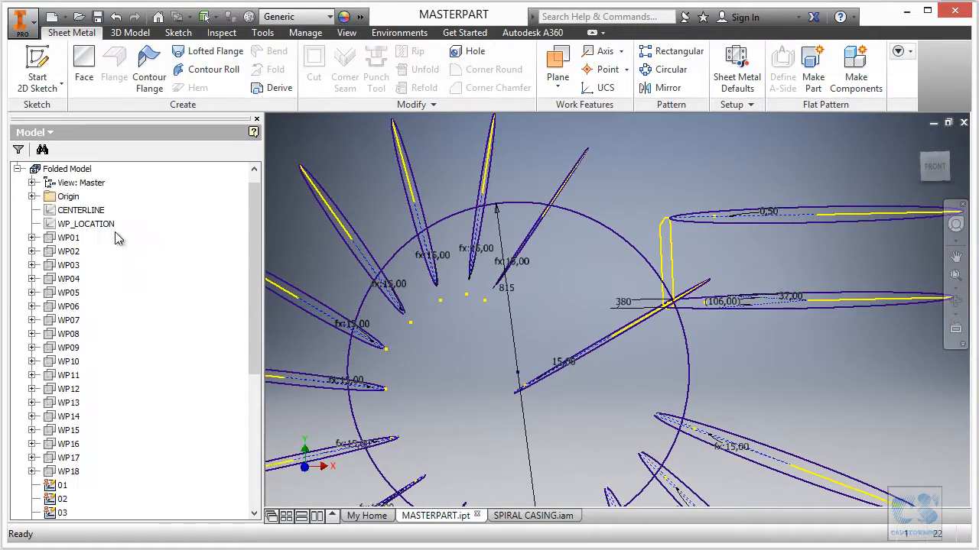
{"action": "right_click", "coordinate": [105, 228]}
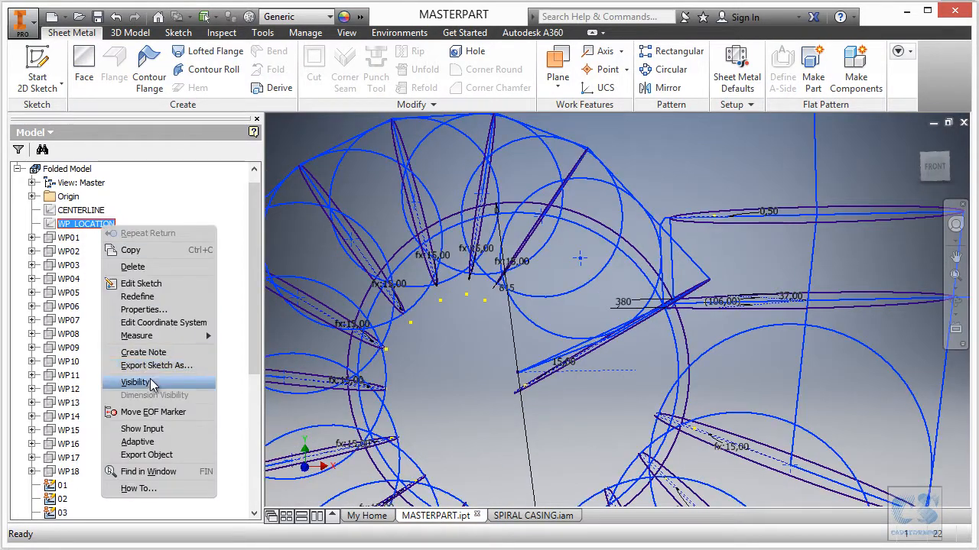
{"action": "left_click", "coordinate": [151, 383]}
{"action": "mouse_move", "coordinate": [512, 278]}
{"action": "middle_mouse_down", "text": "shift"}
{"action": "mouse_move", "coordinate": [783, 241]}
{"action": "mouse_move", "coordinate": [796, 250]}
{"action": "mouse_move", "coordinate": [854, 226]}
{"action": "mouse_move", "coordinate": [713, 258]}
{"action": "mouse_move", "coordinate": [715, 273]}
{"action": "mouse_move", "coordinate": [766, 251]}
{"action": "mouse_move", "coordinate": [693, 314]}
{"action": "mouse_move", "coordinate": [690, 296]}
{"action": "mouse_move", "coordinate": [705, 289]}
{"action": "mouse_move", "coordinate": [690, 303]}
{"action": "middle_mouse_up", "text": "shift"}
{"action": "left_click", "coordinate": [715, 273]}
{"action": "left_click", "coordinate": [755, 257]}
{"action": "left_click", "coordinate": [885, 69]}
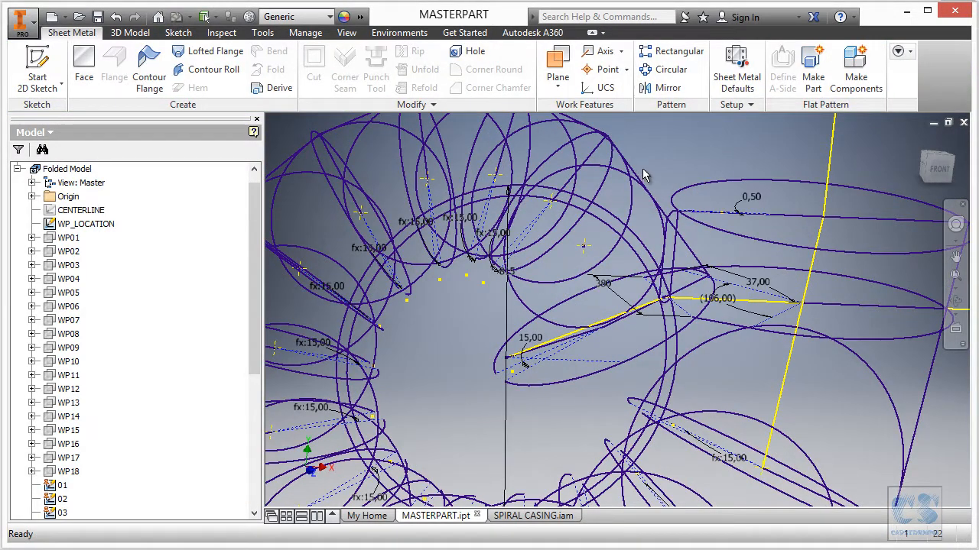
Set the 240 mm line from the centre in WP_LOCATION to 200 mm, finish the sketch and check the spiral casing assembly.
{"action": "left_click", "coordinate": [700, 162]}
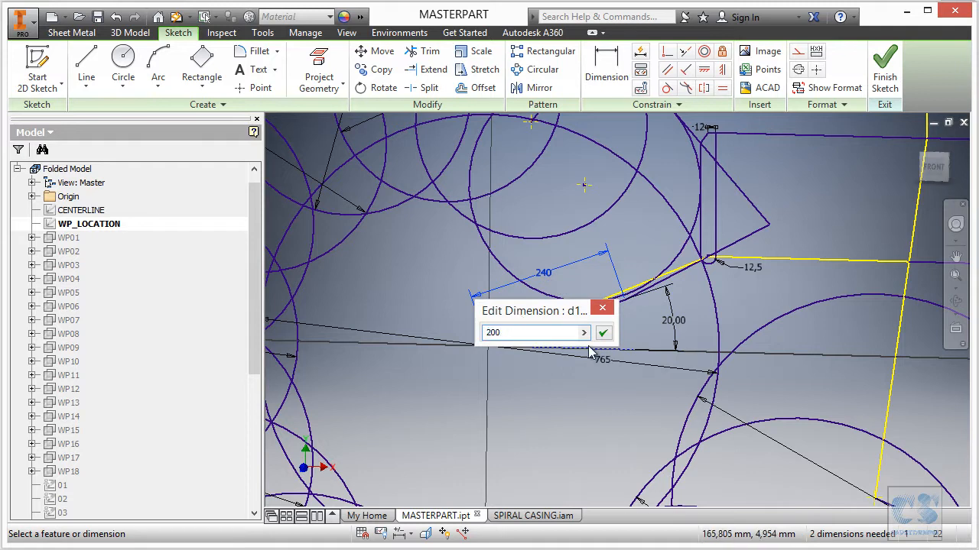
{"action": "mouse_move", "coordinate": [768, 239]}
{"action": "middle_mouse_down", "text": "shift"}
{"action": "mouse_move", "coordinate": [747, 207]}
{"action": "mouse_move", "coordinate": [702, 243]}
{"action": "middle_mouse_up", "text": "shift"}
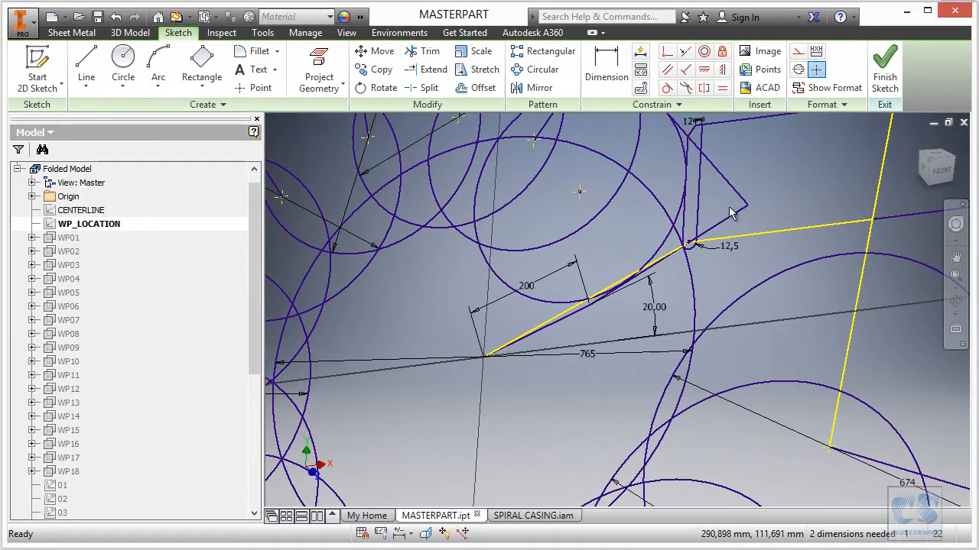
{"action": "left_click", "coordinate": [884, 73]}
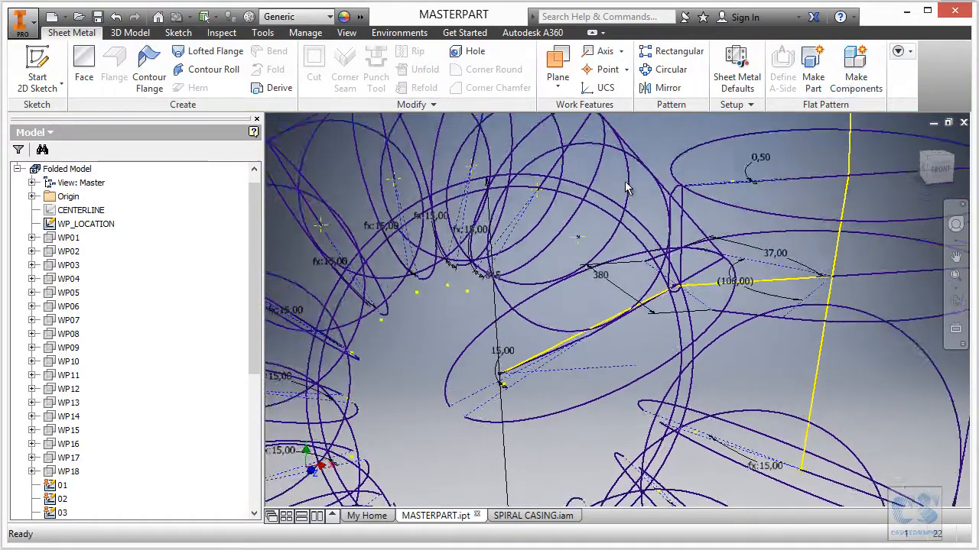
{"action": "left_click", "coordinate": [531, 516]}
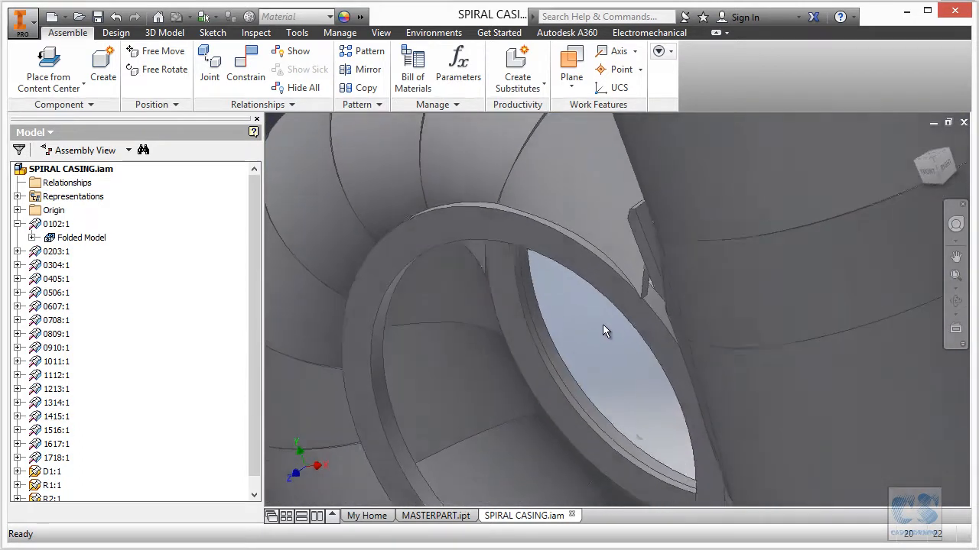
Return to MASTERPART.ipt and set the line from the centre in WP_LOCATION to 240 mm long at 10°.
{"action": "left_click", "coordinate": [434, 516]}
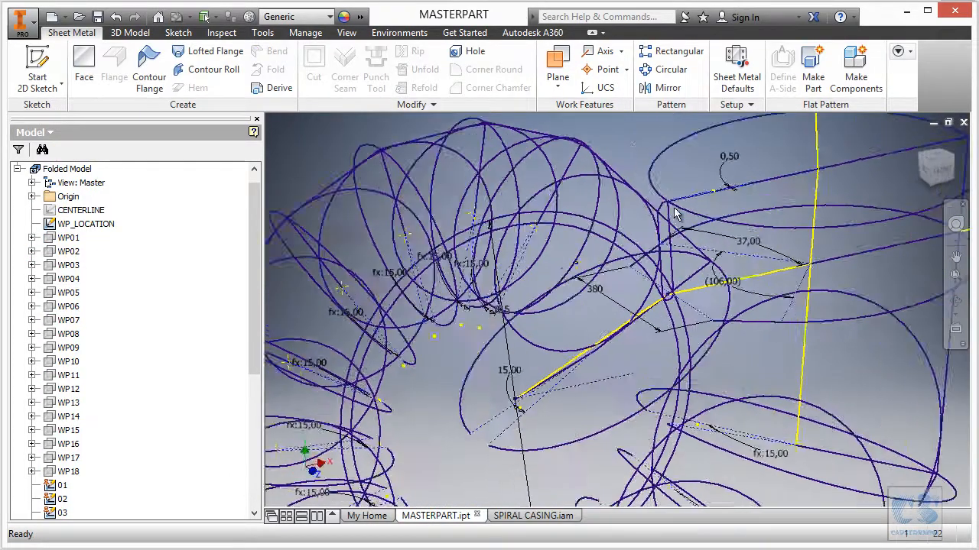
{"action": "left_click", "coordinate": [692, 159]}
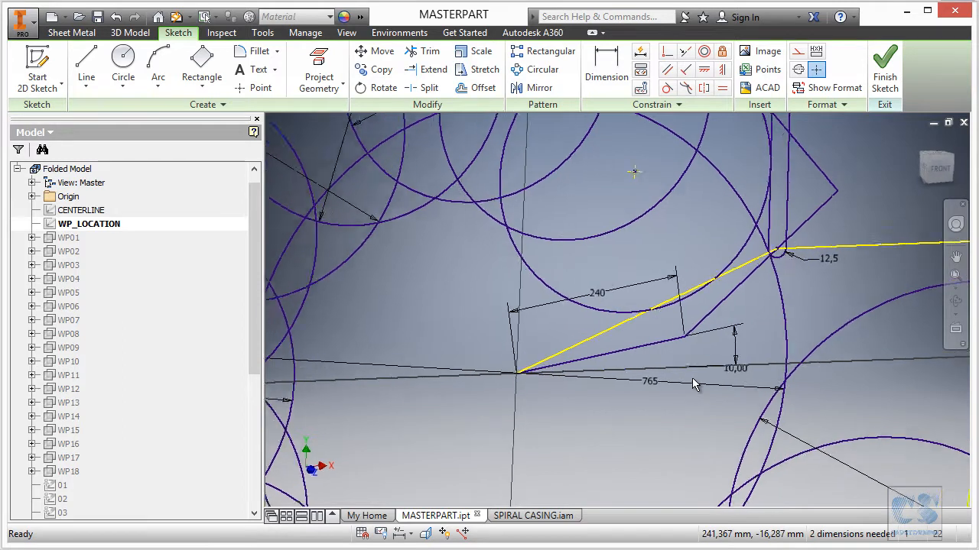
Finish the WP_LOCATION sketch and switch to SPIRAL CASING.iam to check the effect on the casing segments.
{"action": "left_click", "coordinate": [885, 79]}
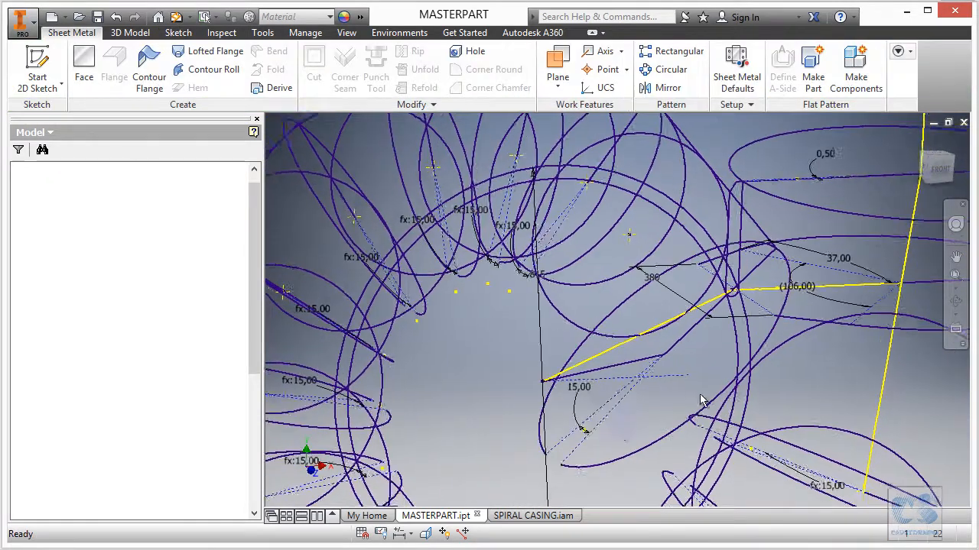
{"action": "left_click", "coordinate": [527, 516]}
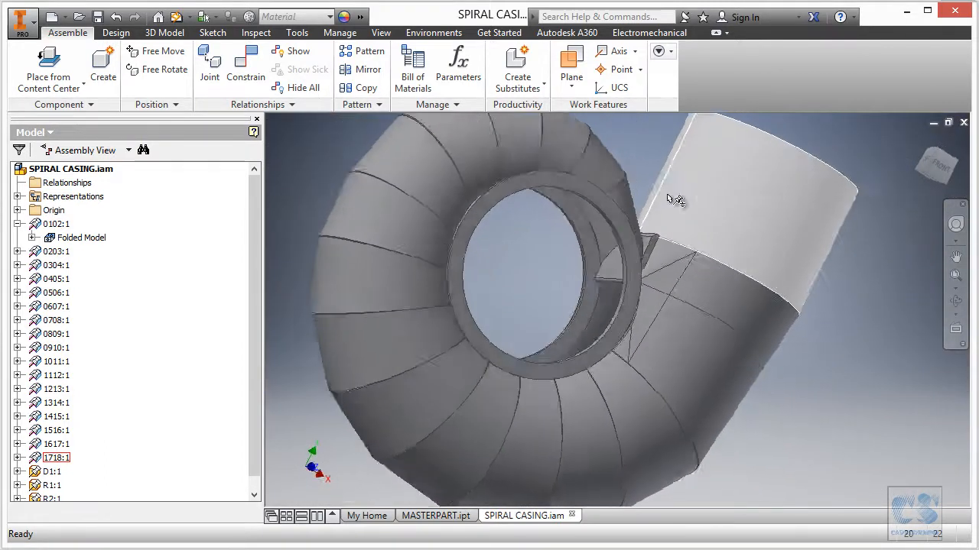
Set the angle of the 240 mm line in MASTERPART.ipt's WP_LOCATION sketch to 20°, finish it and update SPIRAL CASING.iam.
{"action": "left_click", "coordinate": [435, 515]}
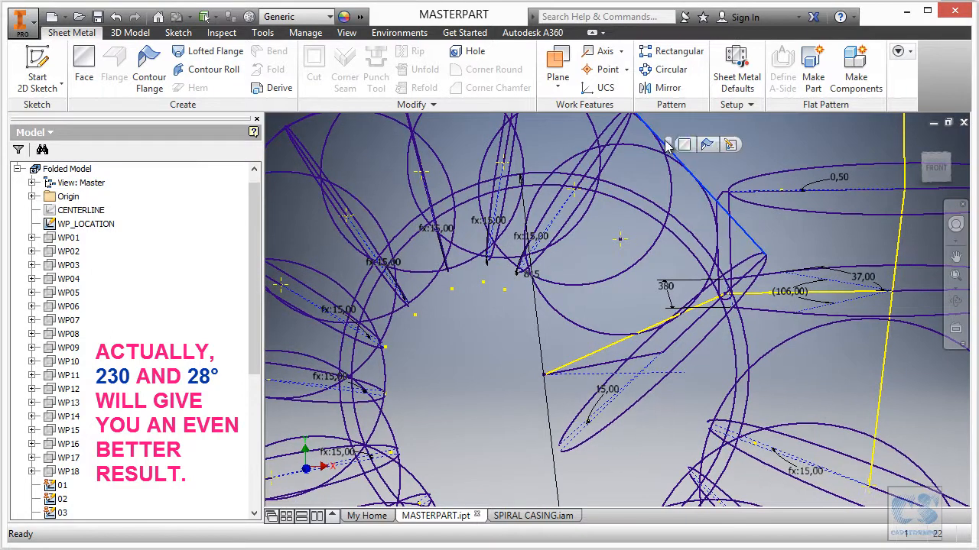
{"action": "left_click", "coordinate": [731, 146]}
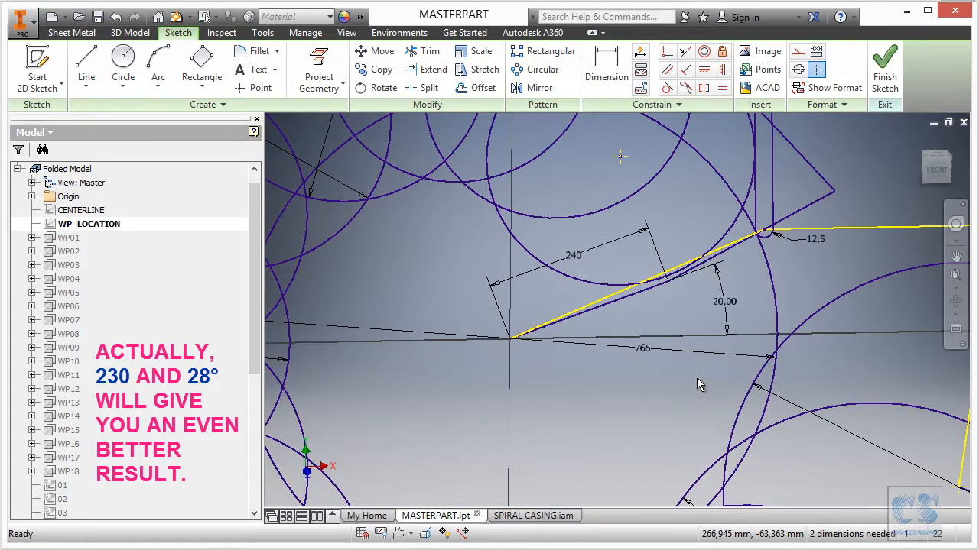
{"action": "left_click", "coordinate": [890, 75]}
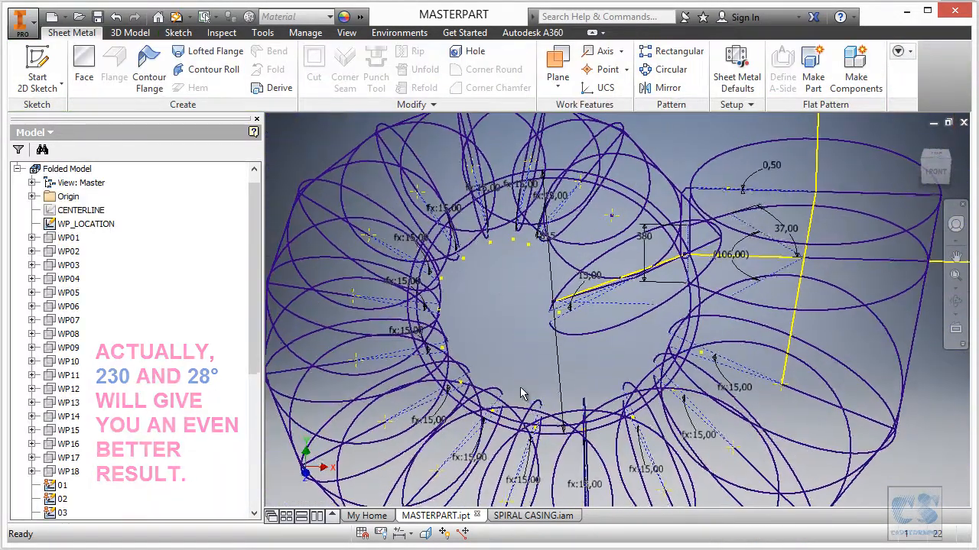
{"action": "left_click", "coordinate": [520, 515]}
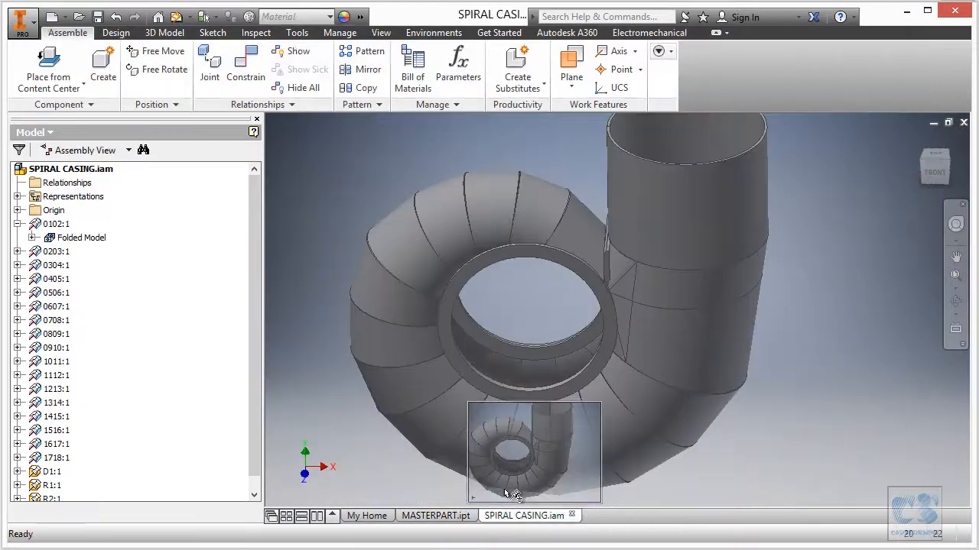
{"action": "left_click", "coordinate": [176, 18]}
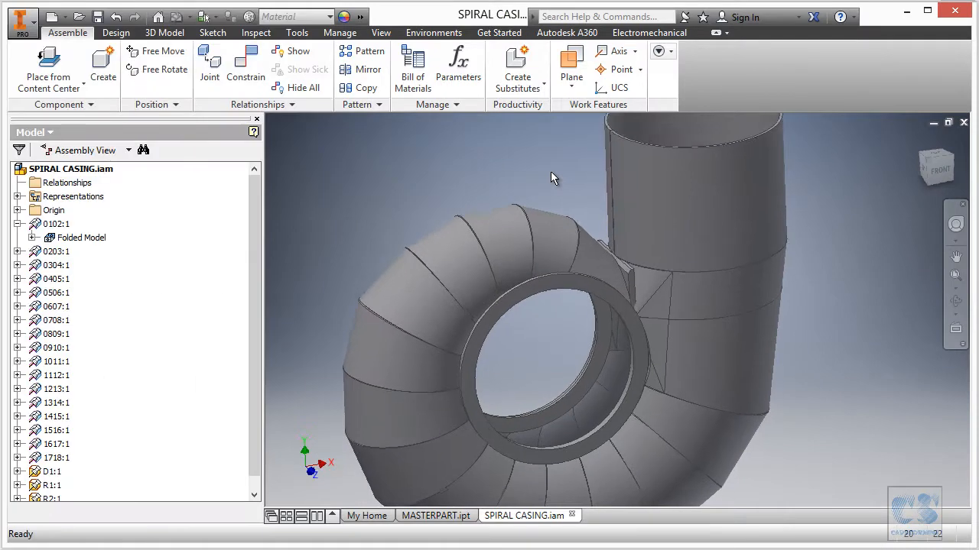
Analyze the interference between casing segment 1617 as the first set and the deflector plate as the second set.
{"action": "scroll", "coordinate": [551, 171], "scroll_direction": "down", "scroll_amount": 3}
{"action": "middle_click_drag", "start_coordinate": [551, 171], "coordinate": [623, 179], "text": "shift"}
{"action": "scroll", "coordinate": [623, 179], "scroll_direction": "down", "scroll_amount": 3}
{"action": "middle_click_drag", "start_coordinate": [748, 276], "coordinate": [321, 91], "text": "shift"}
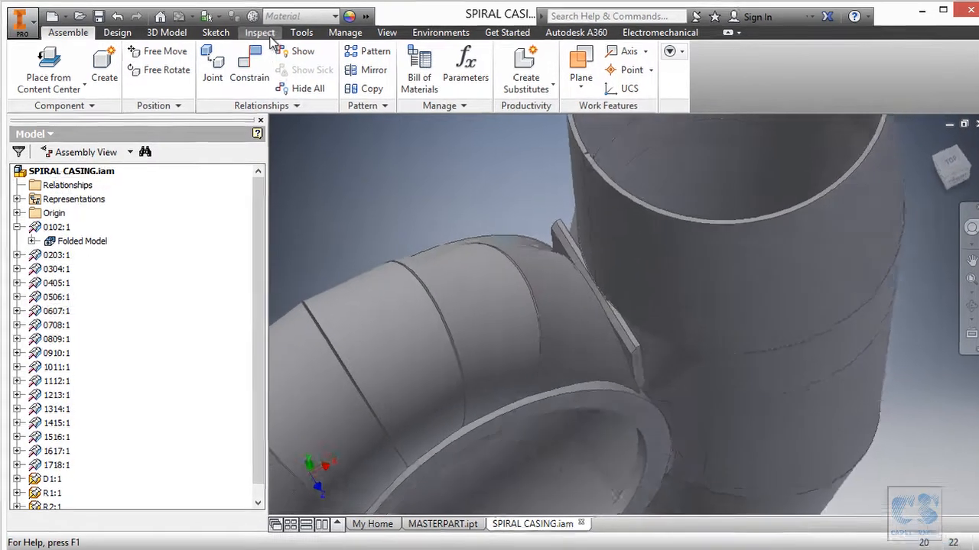
{"action": "left_click", "coordinate": [256, 32]}
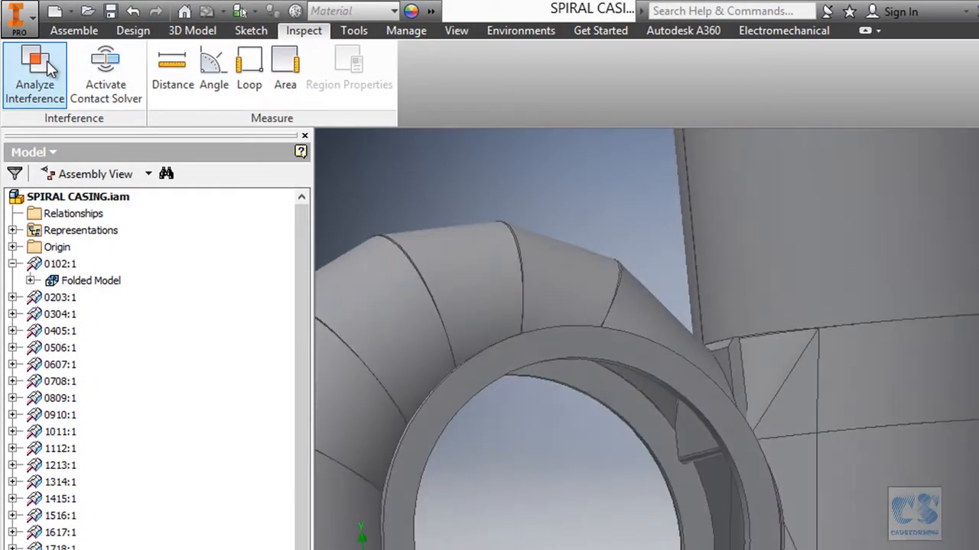
{"action": "left_click", "coordinate": [51, 69]}
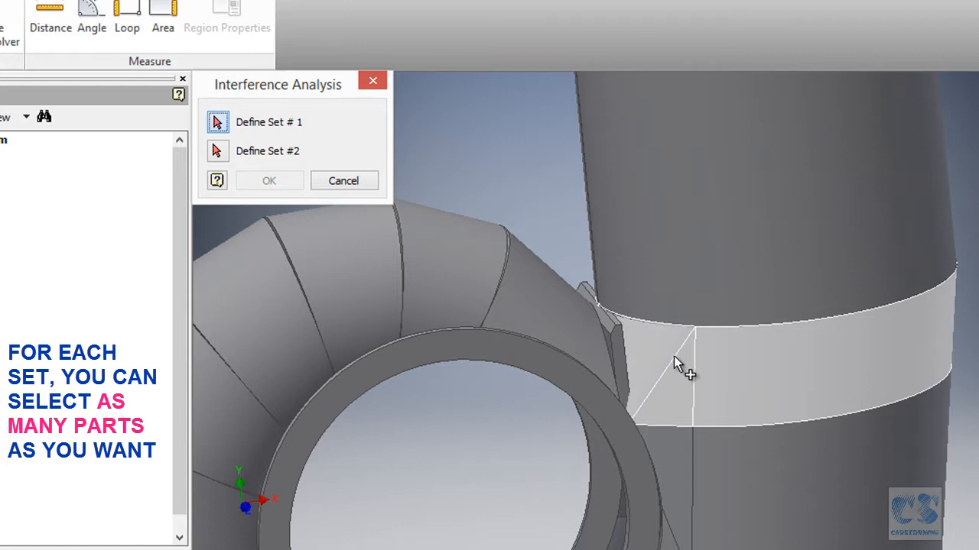
{"action": "left_click", "coordinate": [674, 356]}
{"action": "left_click", "coordinate": [218, 152]}
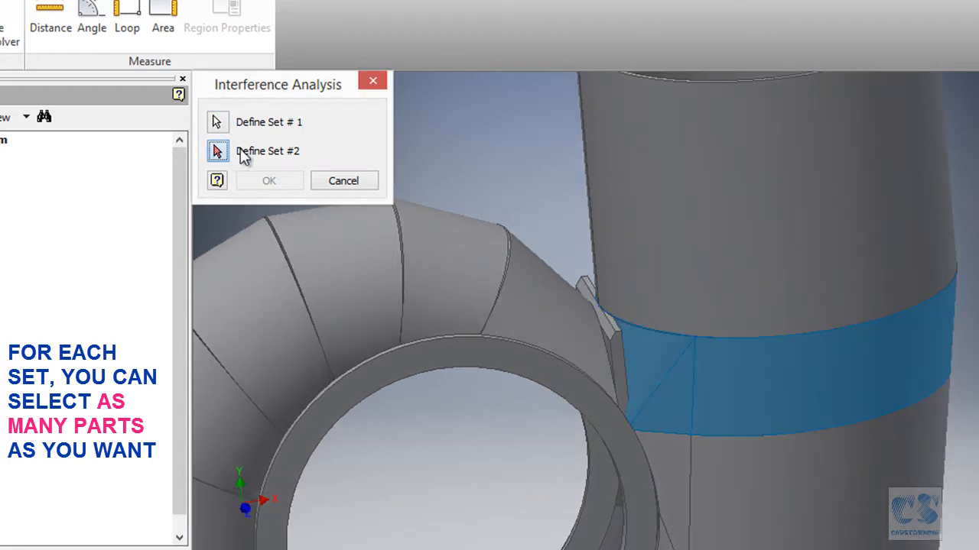
{"action": "left_click", "coordinate": [610, 337]}
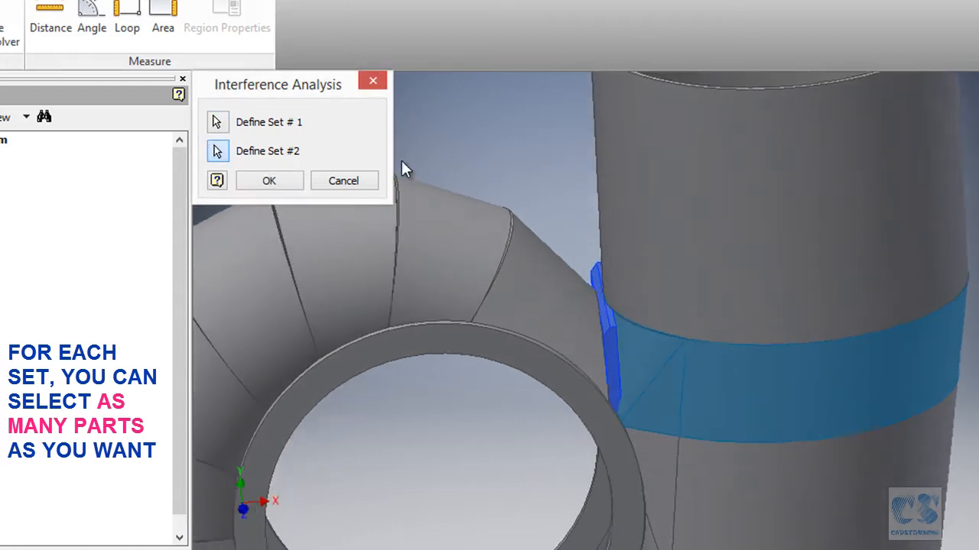
{"action": "left_click", "coordinate": [295, 185]}
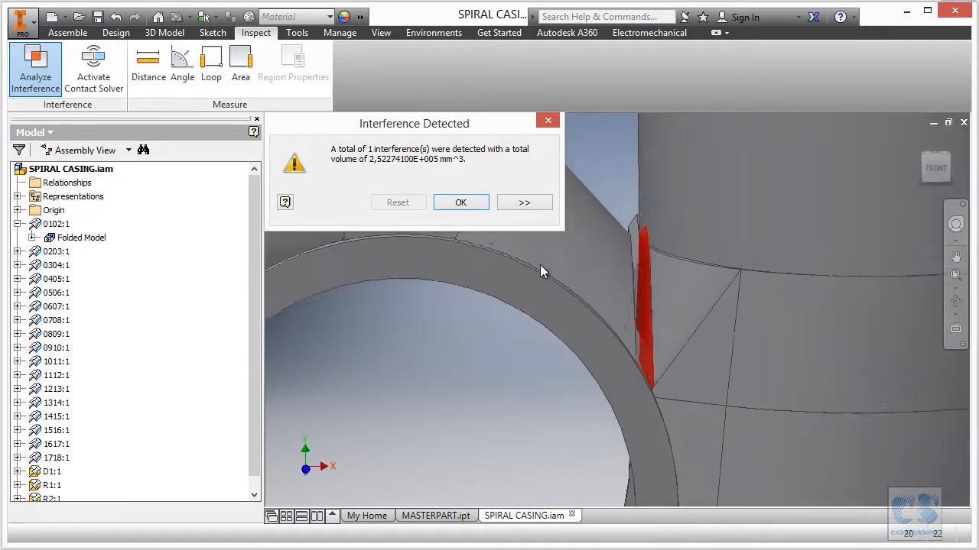
{"action": "left_click", "coordinate": [480, 200]}
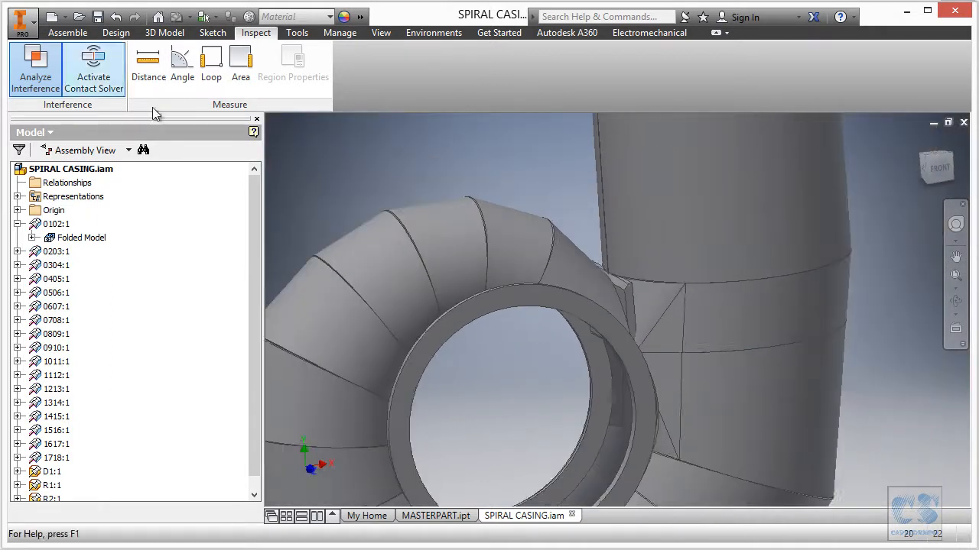
Edit segment 1617 in place and include the DEFLECTOR_D1 sketch in its derived MASTERPART.ipt.
{"action": "right_click", "coordinate": [703, 297]}
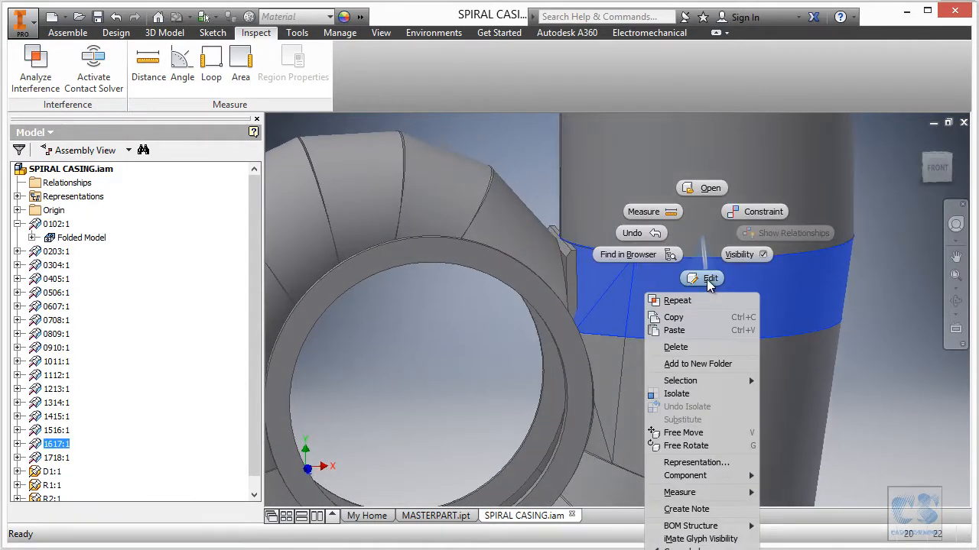
{"action": "left_click", "coordinate": [701, 278]}
{"action": "left_click", "coordinate": [31, 444]}
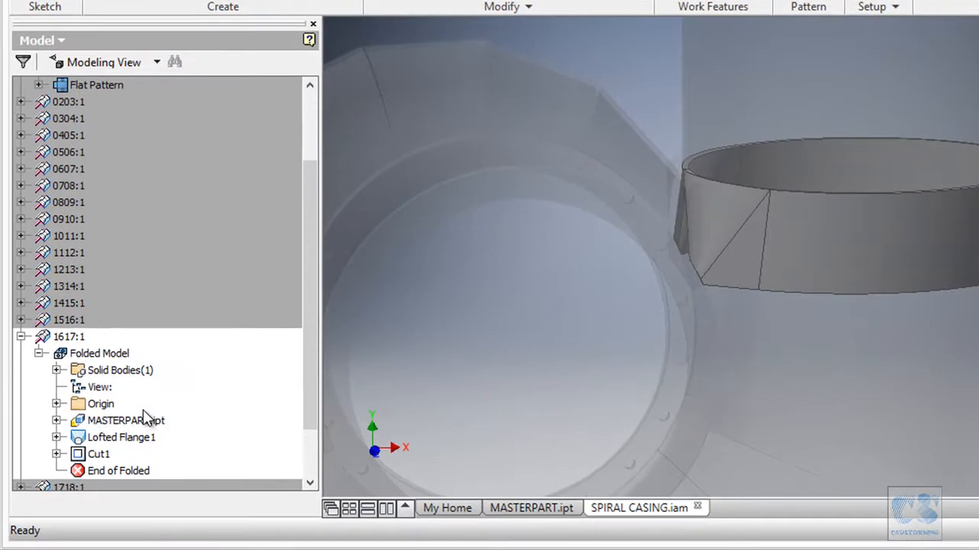
{"action": "right_click", "coordinate": [115, 422]}
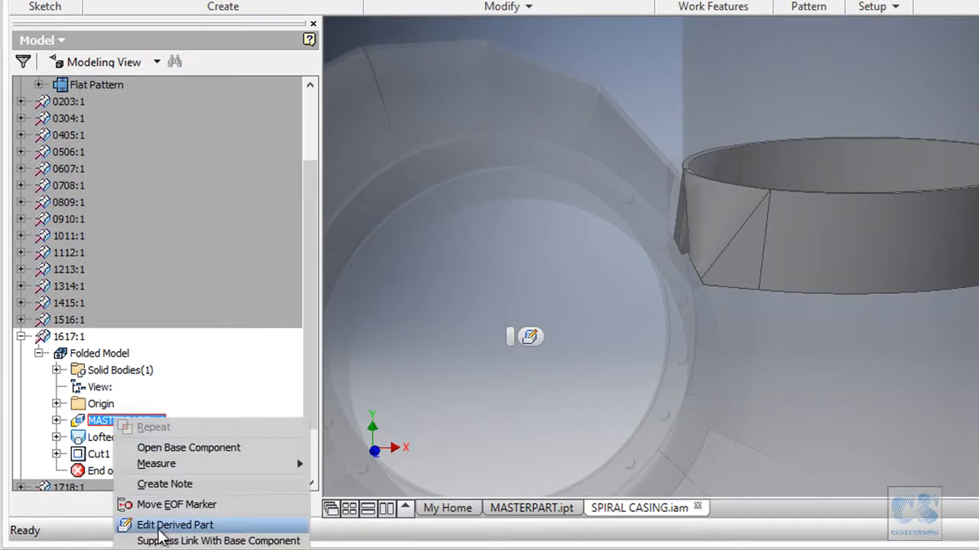
{"action": "left_click", "coordinate": [164, 525]}
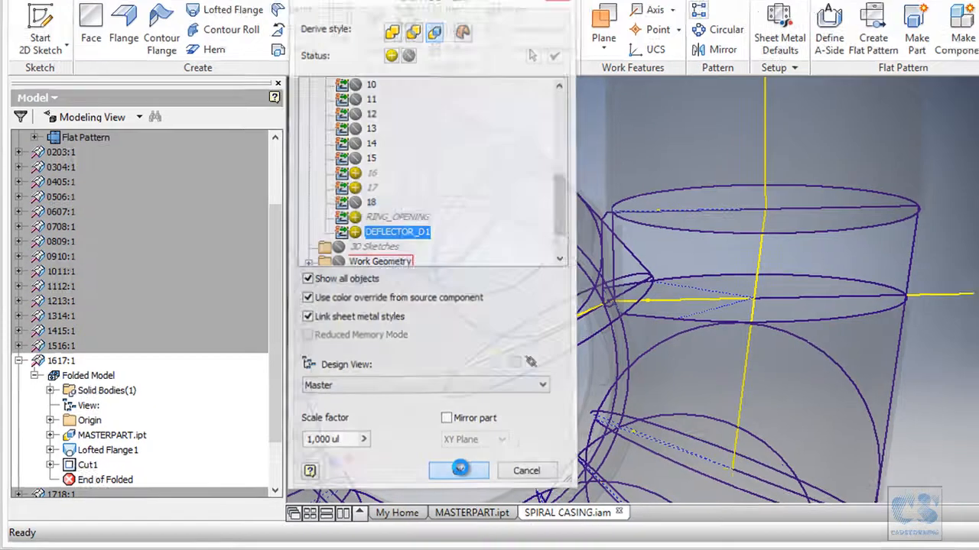
{"action": "left_click", "coordinate": [516, 461]}
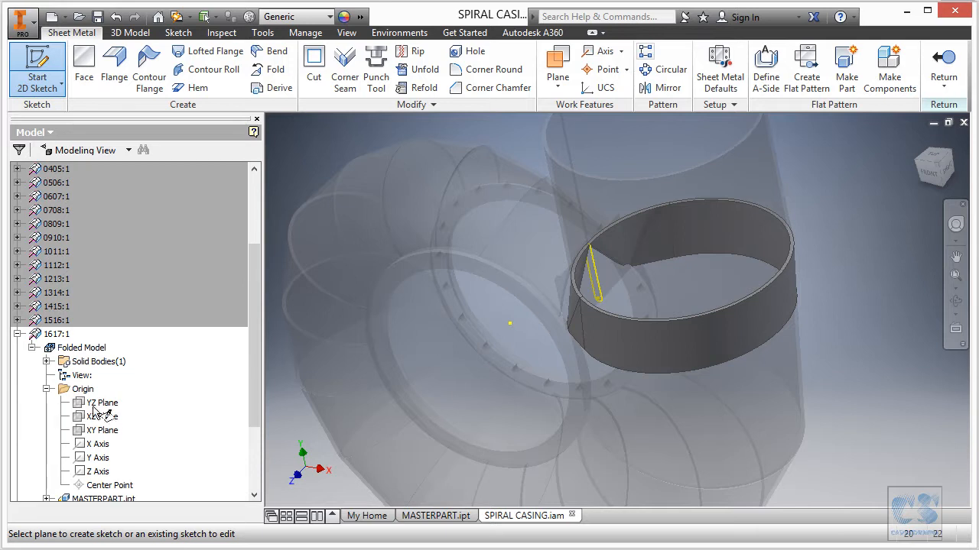
Start a sketch on segment 1617's XY plane and project the straight edge of the deflector profile into it.
{"action": "left_click", "coordinate": [106, 430]}
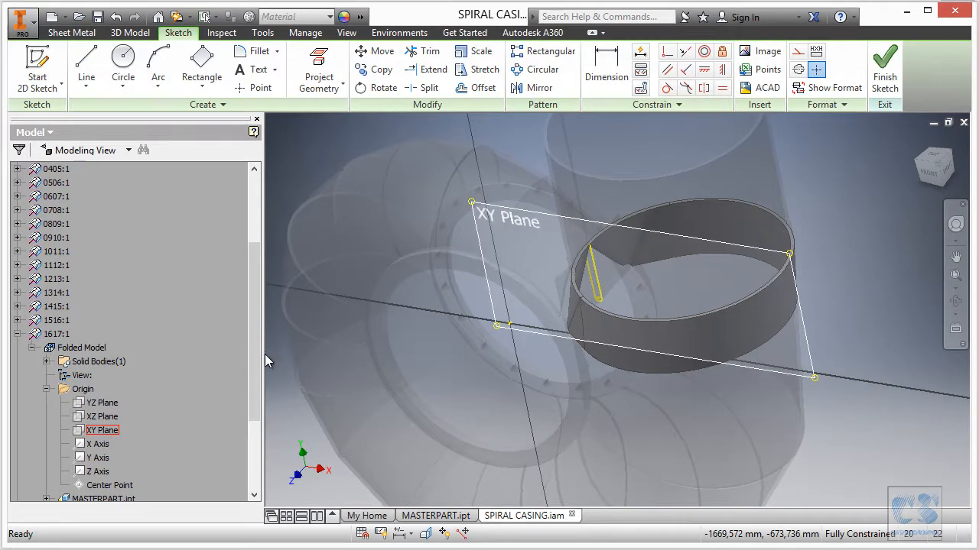
{"action": "left_click", "coordinate": [320, 63]}
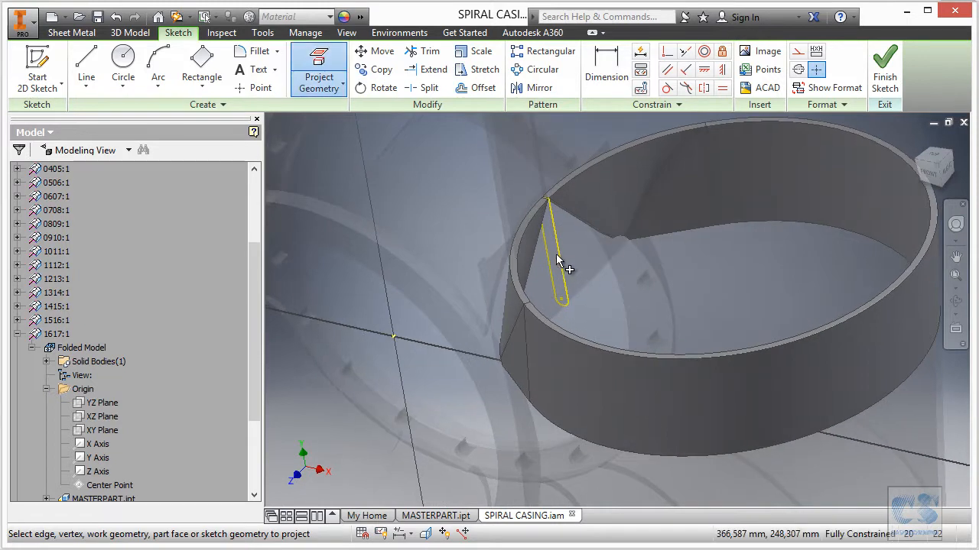
{"action": "scroll", "coordinate": [538, 272], "scroll_direction": "down", "scroll_amount": 4}
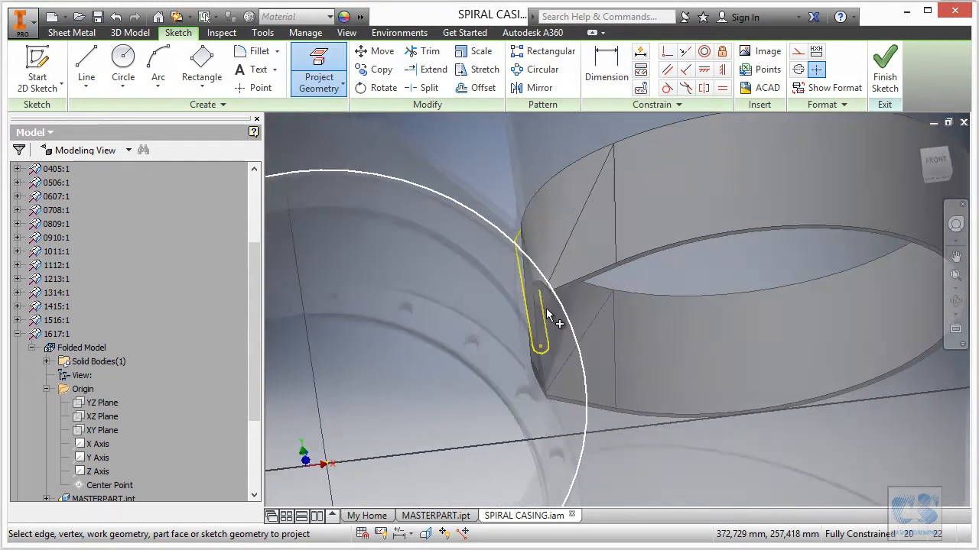
{"action": "mouse_move", "coordinate": [556, 311]}
{"action": "middle_mouse_down", "text": "shift"}
{"action": "mouse_move", "coordinate": [665, 266]}
{"action": "mouse_move", "coordinate": [569, 216]}
{"action": "mouse_move", "coordinate": [552, 227]}
{"action": "middle_mouse_up", "text": "shift"}
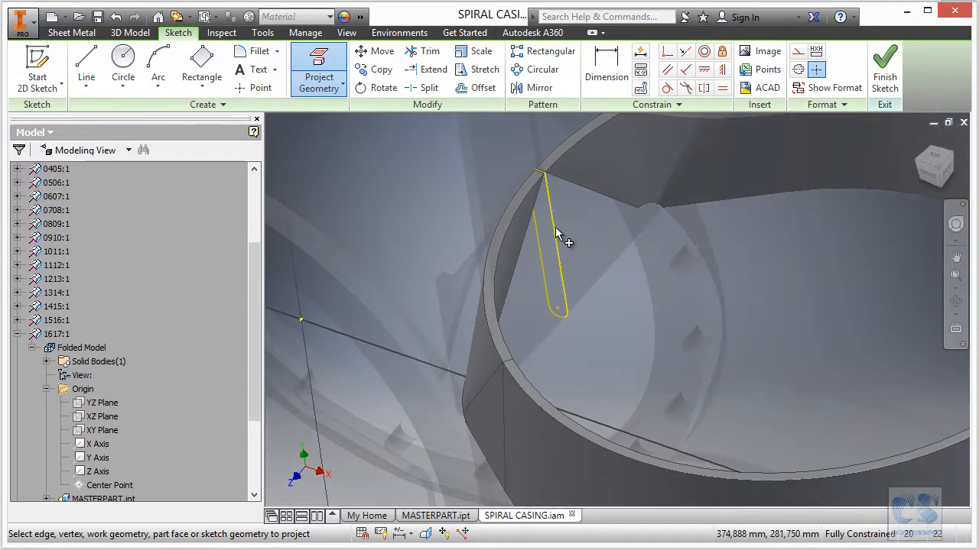
{"action": "middle_click_drag", "start_coordinate": [666, 254], "coordinate": [588, 207], "text": "shift"}
{"action": "scroll", "coordinate": [725, 239], "scroll_direction": "down", "scroll_amount": 3}
{"action": "key", "text": "Escape"}
Hide the derived DEFLECTOR_D1 sketch under segment 1617's MASTERPART.ipt and view the sketch plane face-on.
{"action": "left_click_drag", "start_coordinate": [254, 297], "coordinate": [256, 342]}
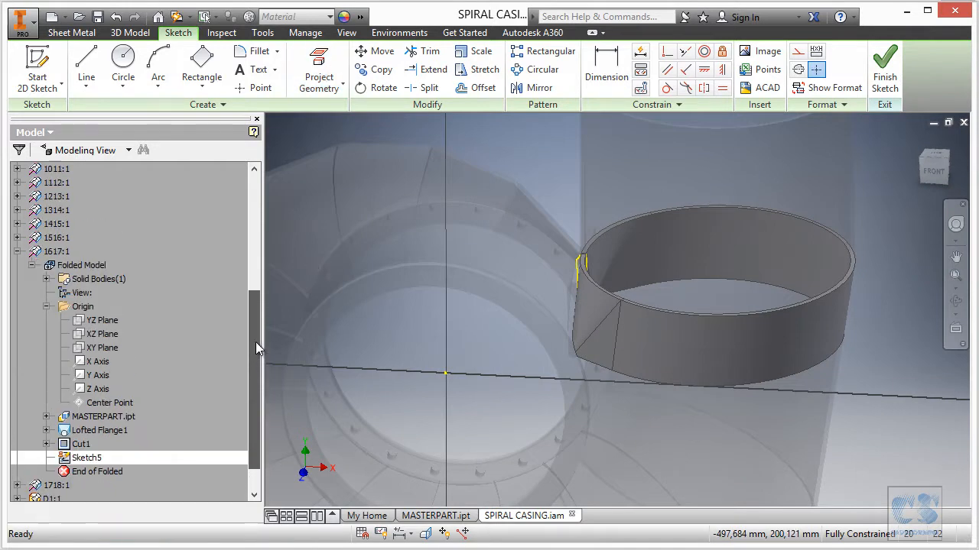
{"action": "left_click", "coordinate": [45, 416]}
{"action": "left_click", "coordinate": [144, 475]}
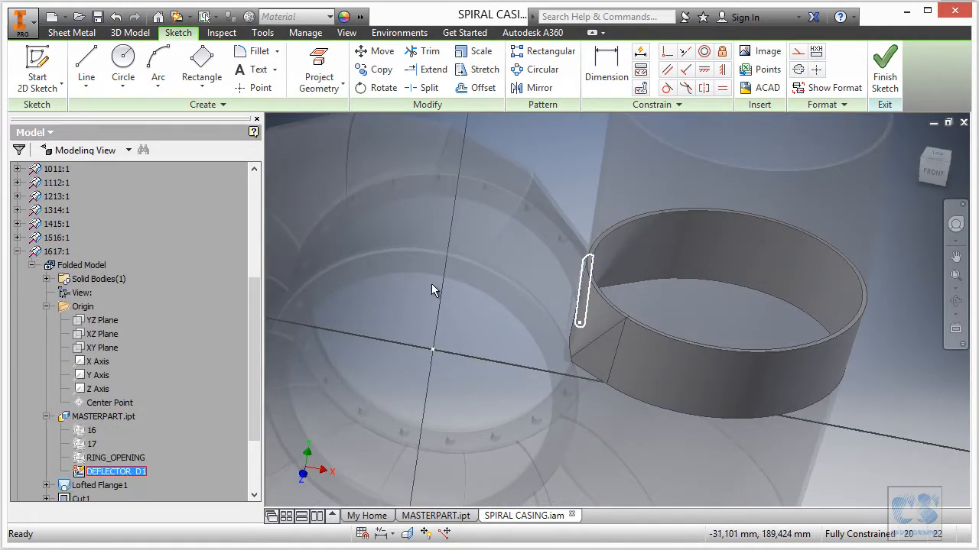
{"action": "right_click", "coordinate": [401, 294]}
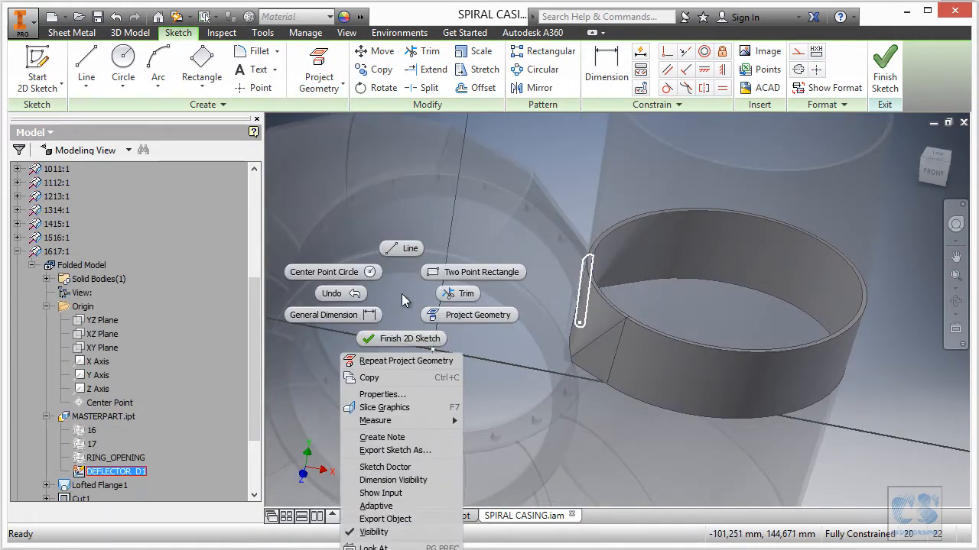
{"action": "left_click", "coordinate": [373, 533]}
{"action": "key", "text": "Page_Up"}
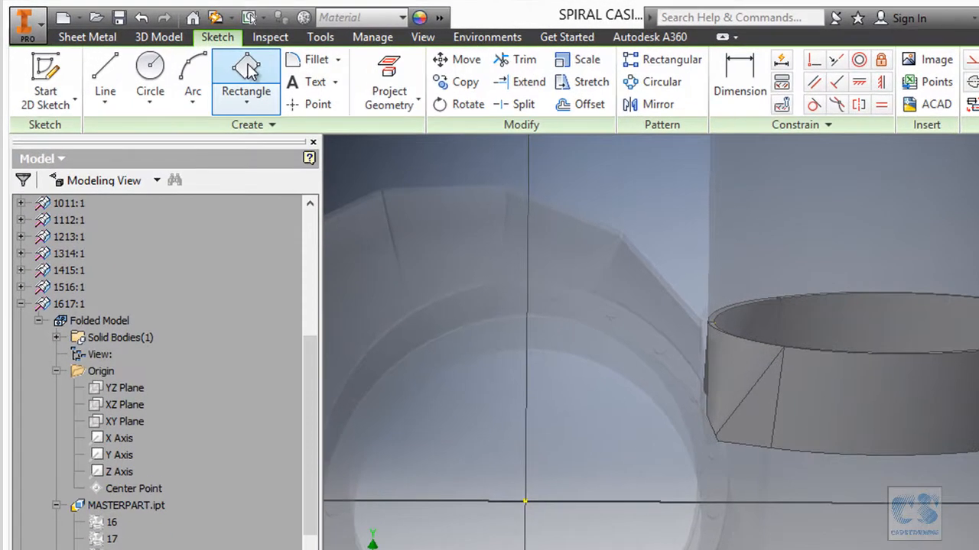
Sketch a tall, narrow three-point rectangle between the sketch origin and segment 1617, beside the deflector.
{"action": "left_click", "coordinate": [246, 66]}
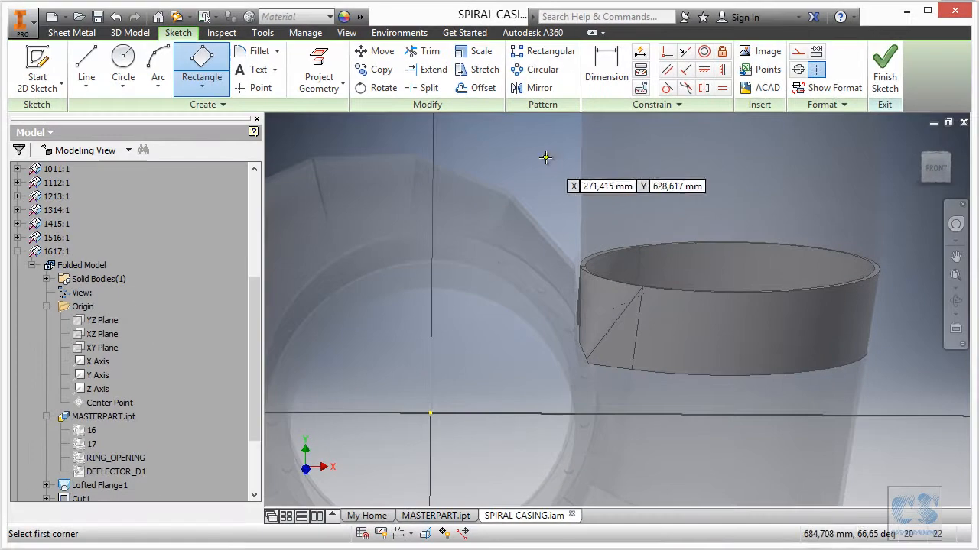
{"action": "left_click", "coordinate": [557, 155]}
{"action": "left_click", "coordinate": [564, 395]}
{"action": "left_click", "coordinate": [495, 394]}
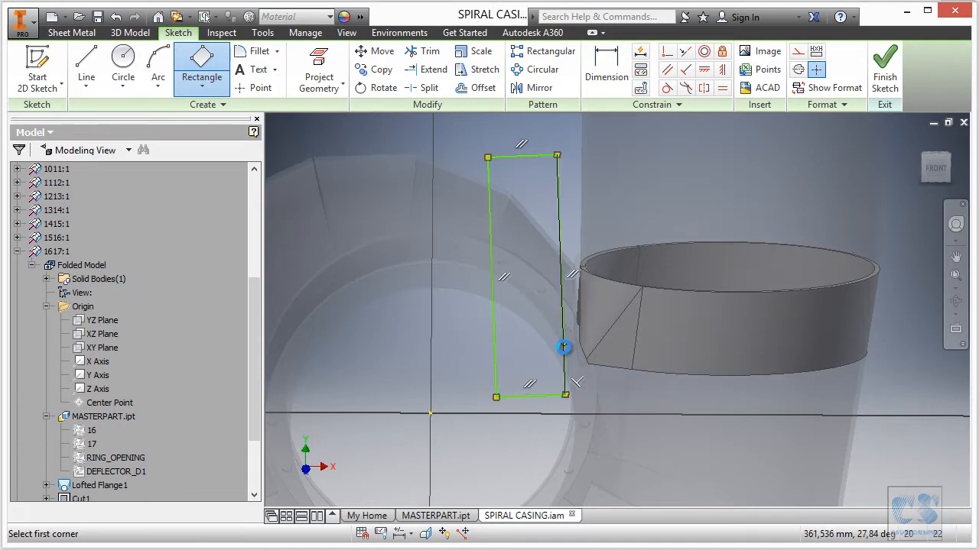
{"action": "key", "text": "Escape"}
Align the rectangle's lower corner horizontally with the origin and make its long edge nearest the segment collinear with the projected deflector edge.
{"action": "left_click", "coordinate": [704, 71]}
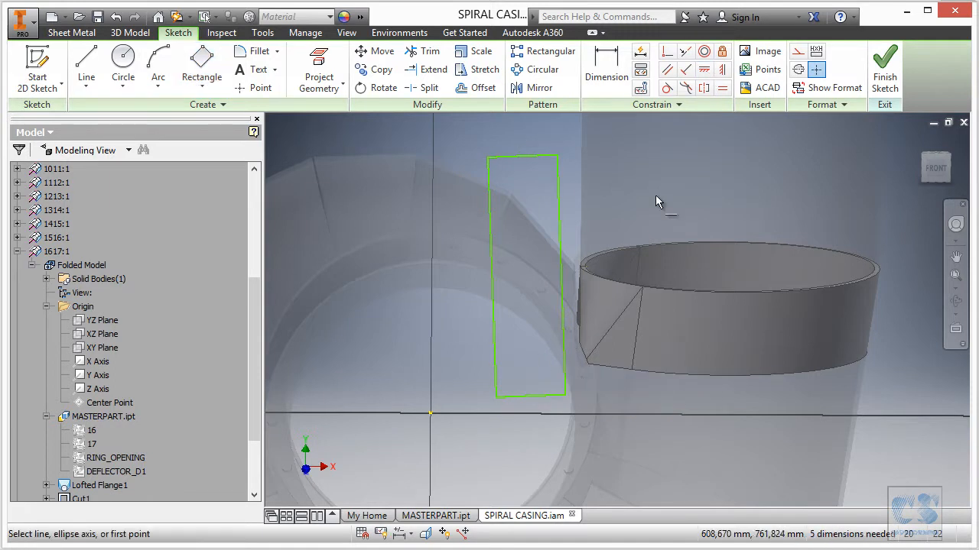
{"action": "left_click", "coordinate": [497, 398]}
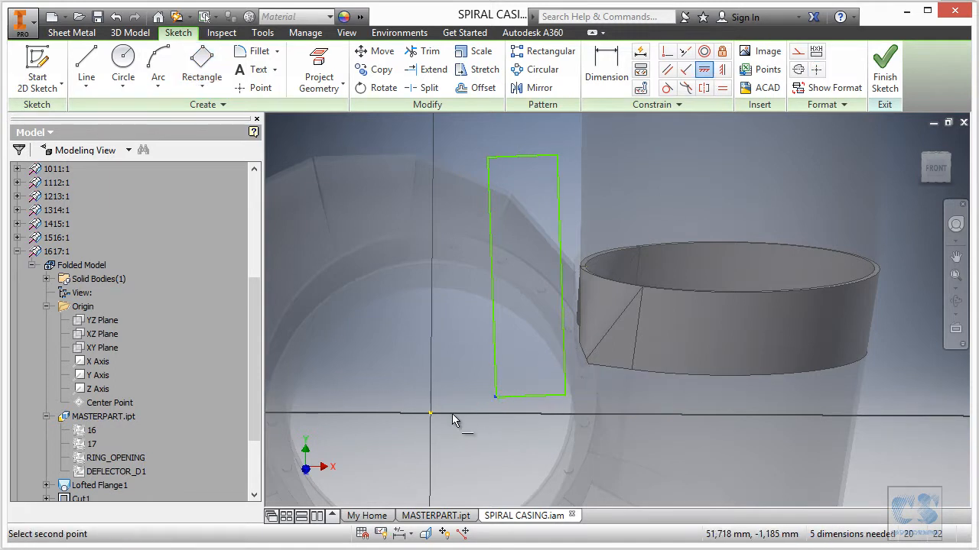
{"action": "left_click", "coordinate": [432, 415]}
{"action": "middle_click_drag", "start_coordinate": [561, 316], "coordinate": [582, 318], "text": "shift"}
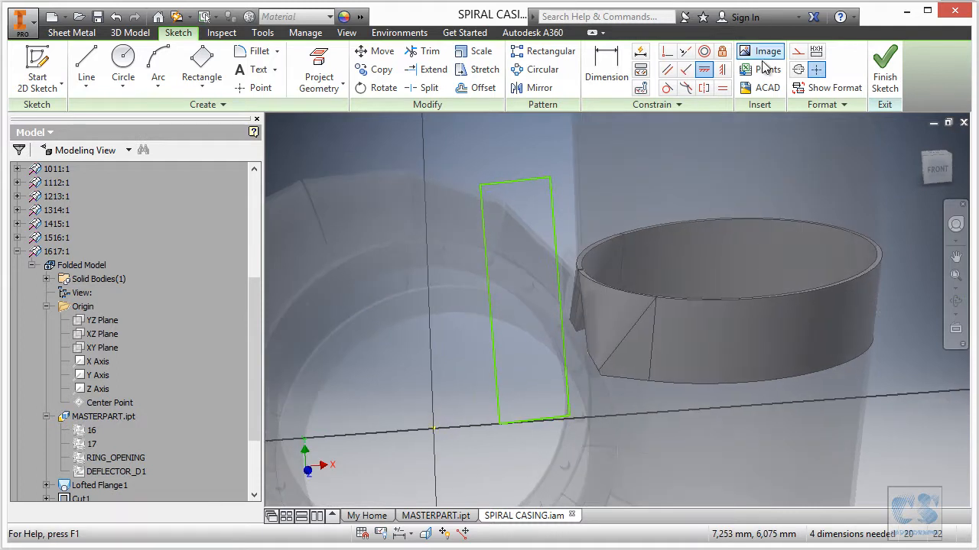
{"action": "left_click", "coordinate": [685, 55]}
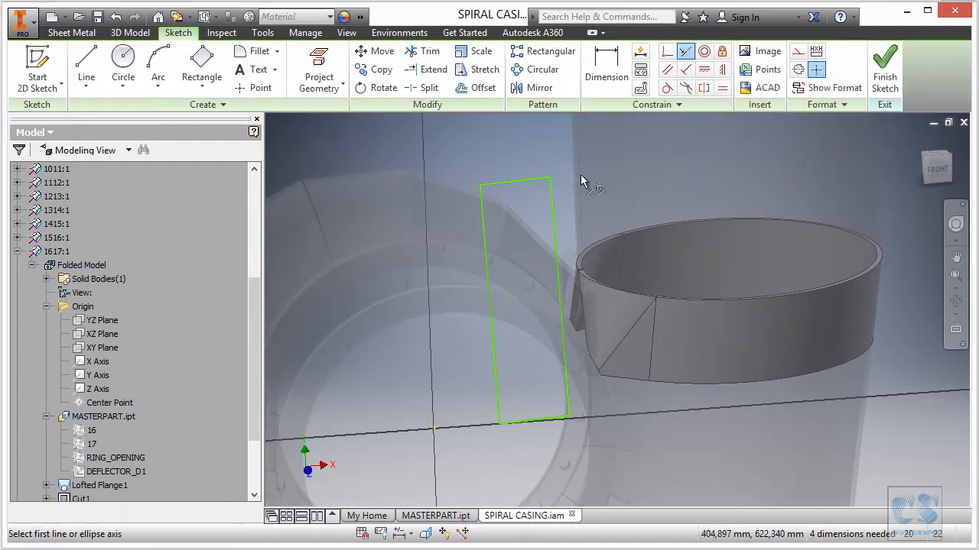
{"action": "left_click", "coordinate": [551, 217]}
{"action": "middle_click_drag", "start_coordinate": [617, 231], "coordinate": [673, 252], "text": "shift"}
{"action": "left_click", "coordinate": [582, 304]}
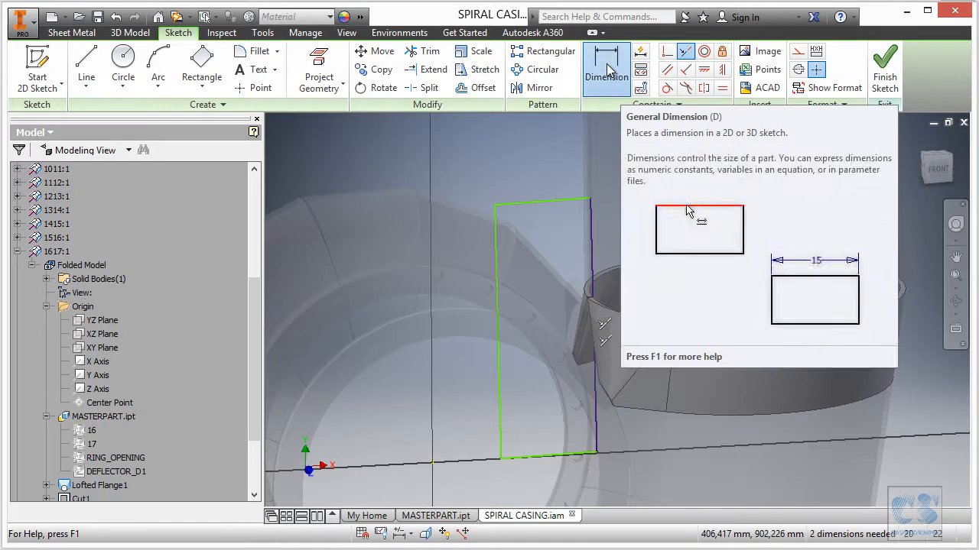
Dimension the rectangle's width and height, keeping both at their drawn sizes, and finish the sketch.
{"action": "left_click", "coordinate": [603, 80]}
{"action": "left_click", "coordinate": [557, 199]}
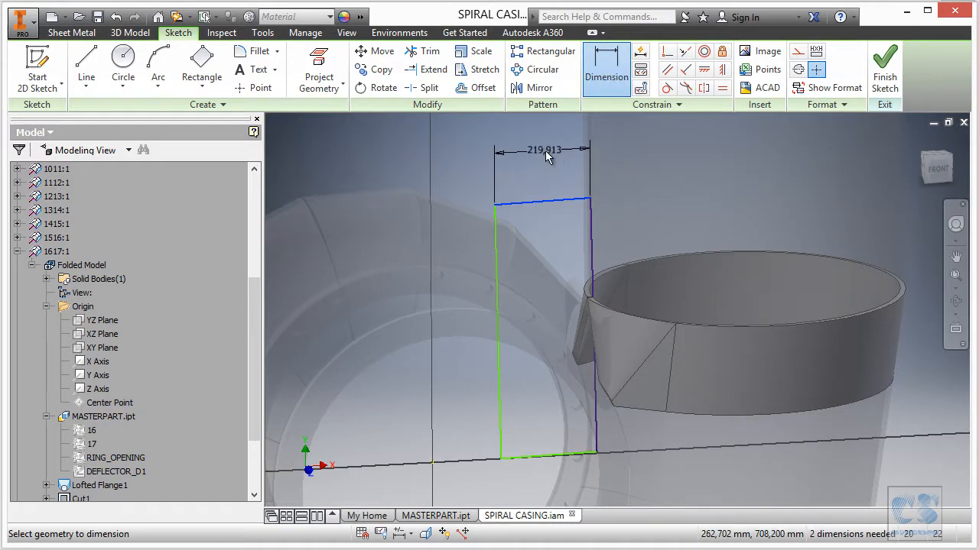
{"action": "left_click", "coordinate": [545, 150]}
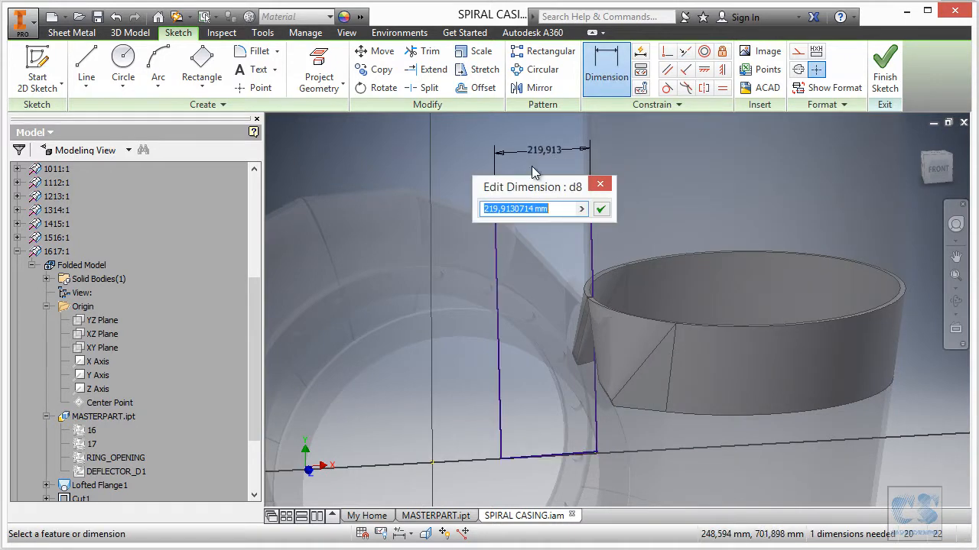
{"action": "left_click", "coordinate": [600, 210]}
{"action": "left_click", "coordinate": [499, 280]}
{"action": "left_click", "coordinate": [473, 287]}
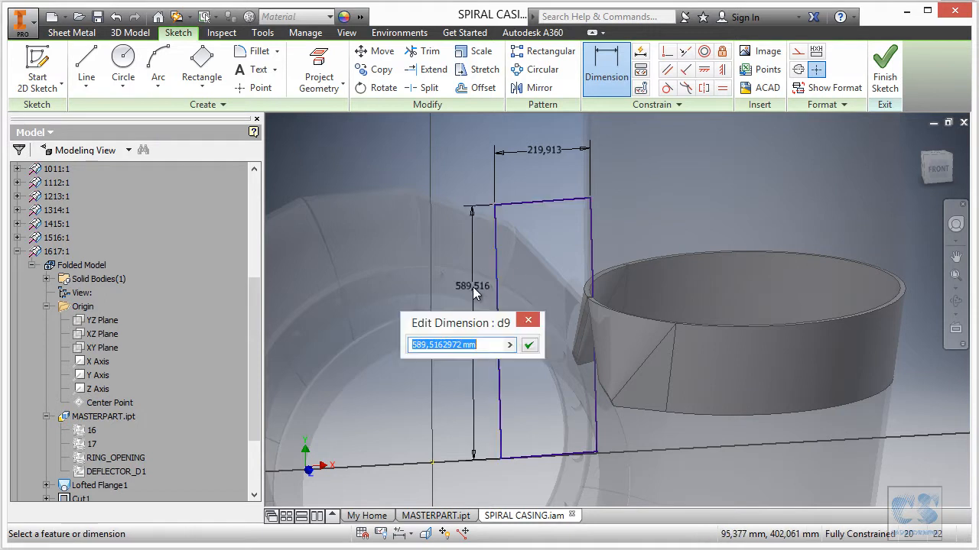
{"action": "left_click", "coordinate": [528, 344]}
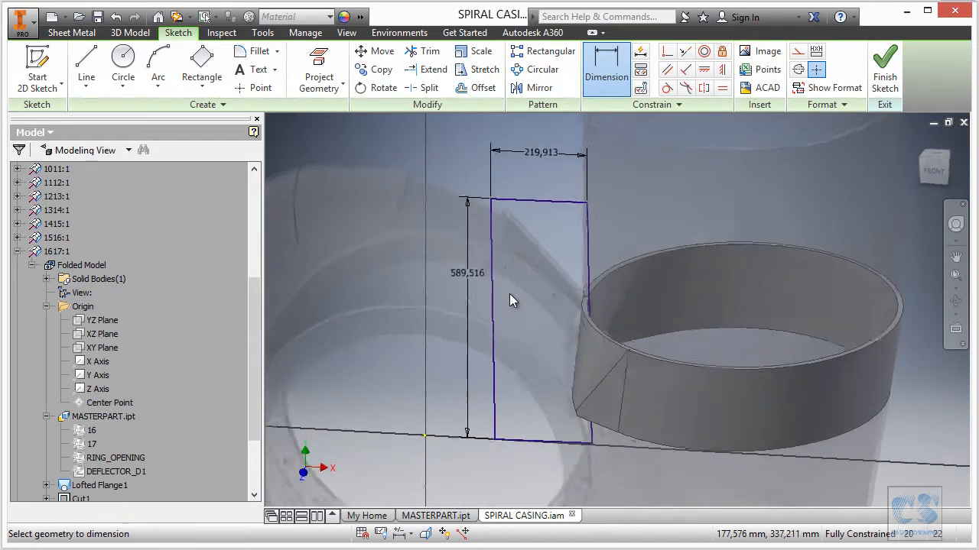
{"action": "left_click", "coordinate": [884, 69]}
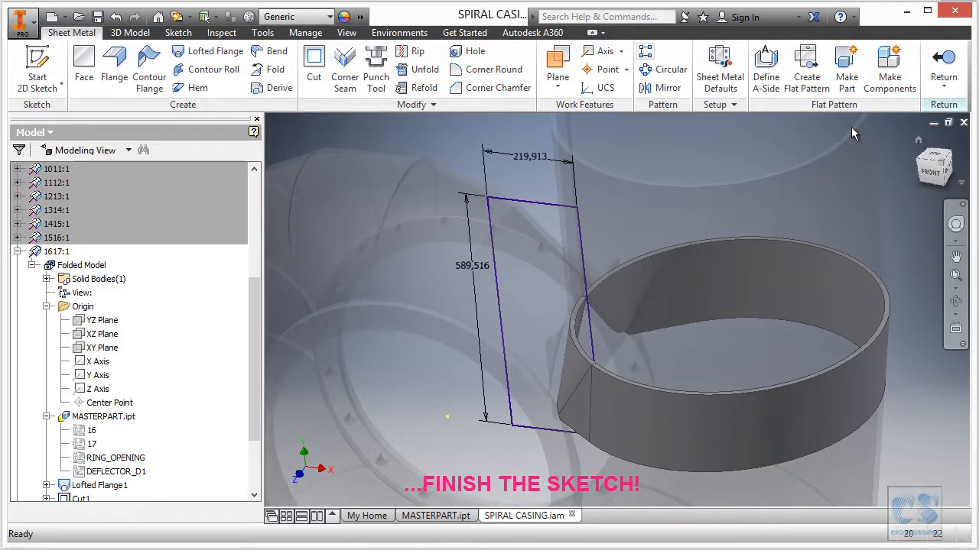
Cut segment 1617 with the rectangle profile to a distance of 650 mm, symmetric about the sketch plane, and return to the assembly.
{"action": "left_click", "coordinate": [315, 65]}
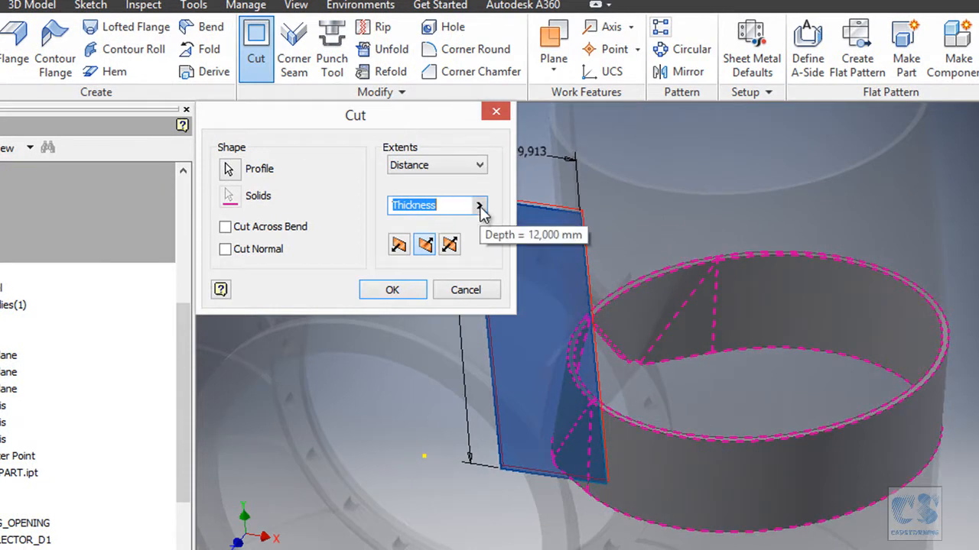
{"action": "left_click", "coordinate": [479, 206]}
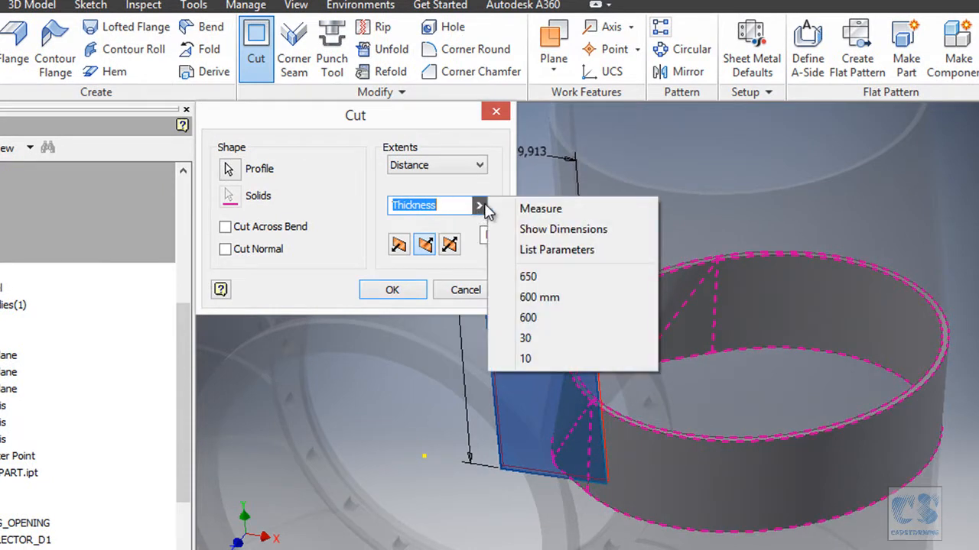
{"action": "left_click", "coordinate": [535, 278]}
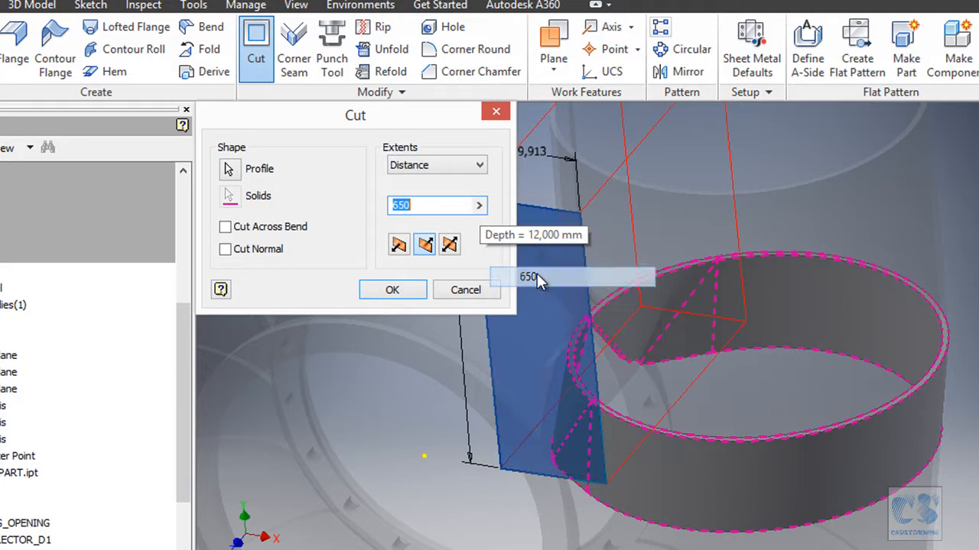
{"action": "left_click", "coordinate": [450, 246]}
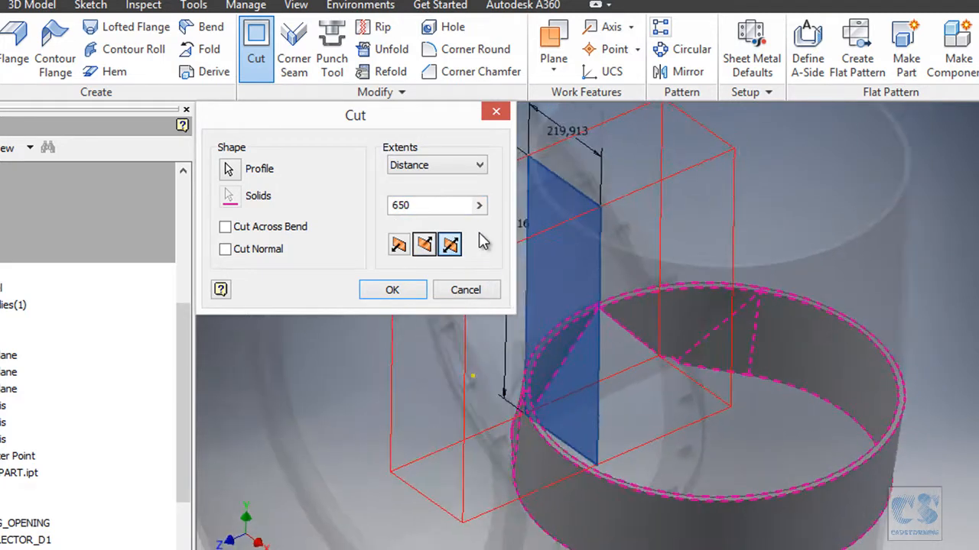
{"action": "left_click", "coordinate": [393, 291]}
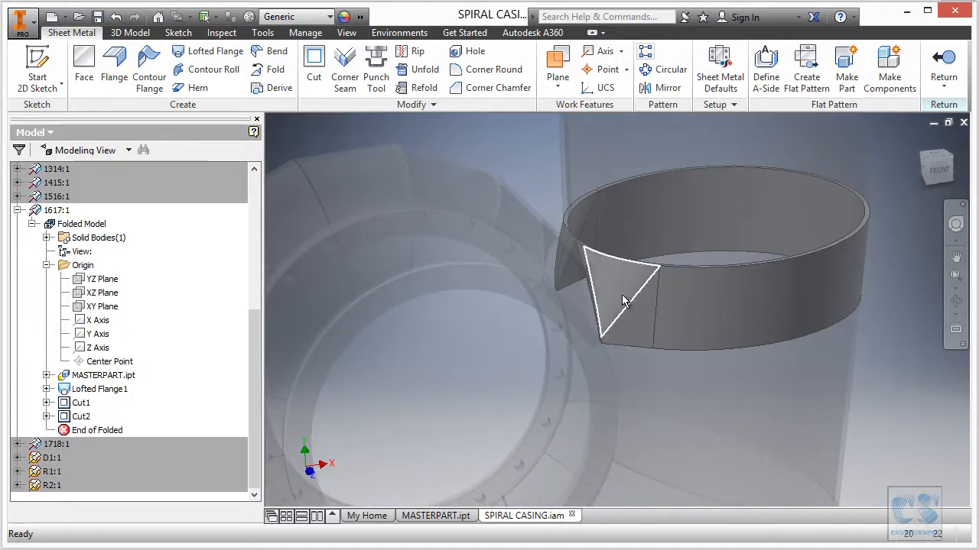
{"action": "left_click", "coordinate": [945, 63]}
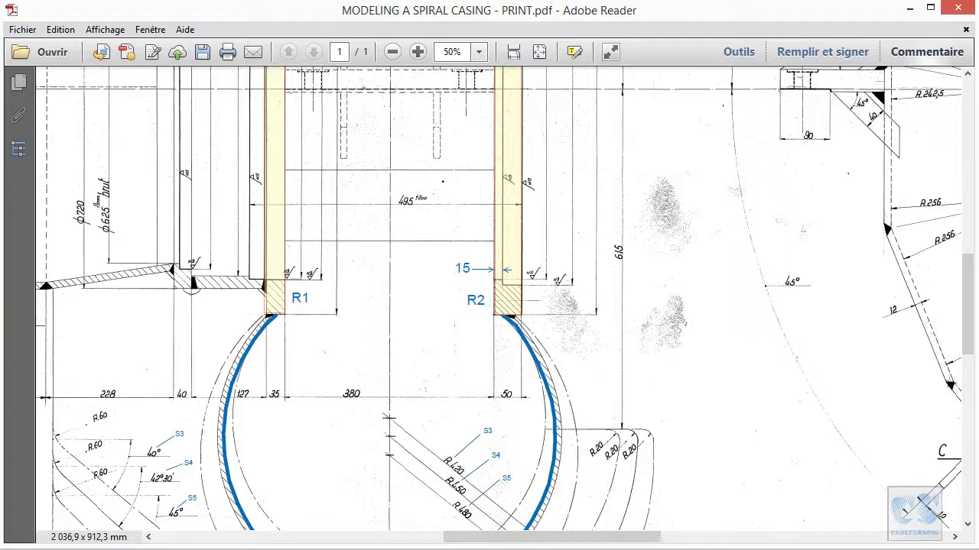
Switch to the spiral casing print in Adobe Reader and examine the section of the side flange and conical wall next to ring R1.
{"action": "scroll", "coordinate": [475, 329], "scroll_direction": "down", "scroll_amount": 3, "text": "ctrl"}
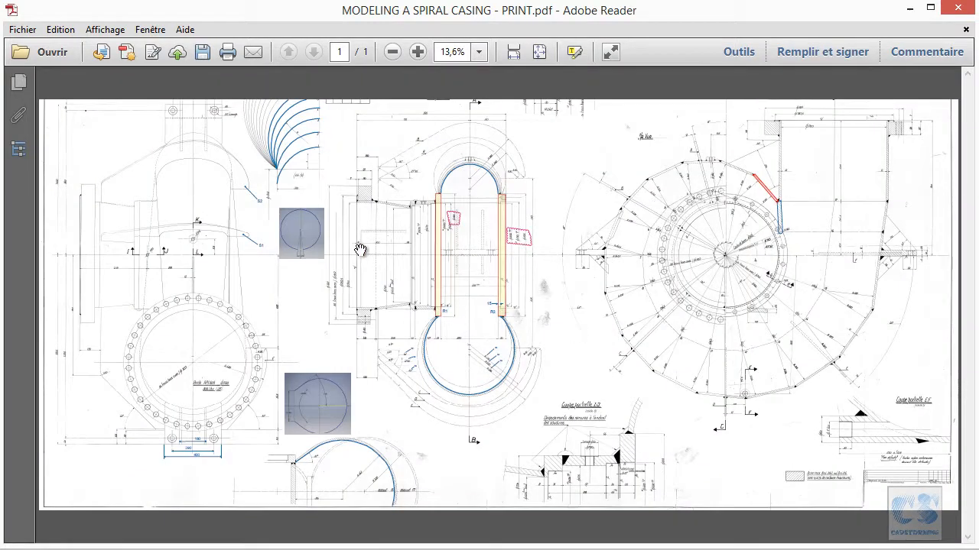
{"action": "scroll", "coordinate": [360, 252], "scroll_direction": "up", "scroll_amount": 3, "text": "ctrl"}
{"action": "left_click_drag", "start_coordinate": [455, 206], "coordinate": [462, 287]}
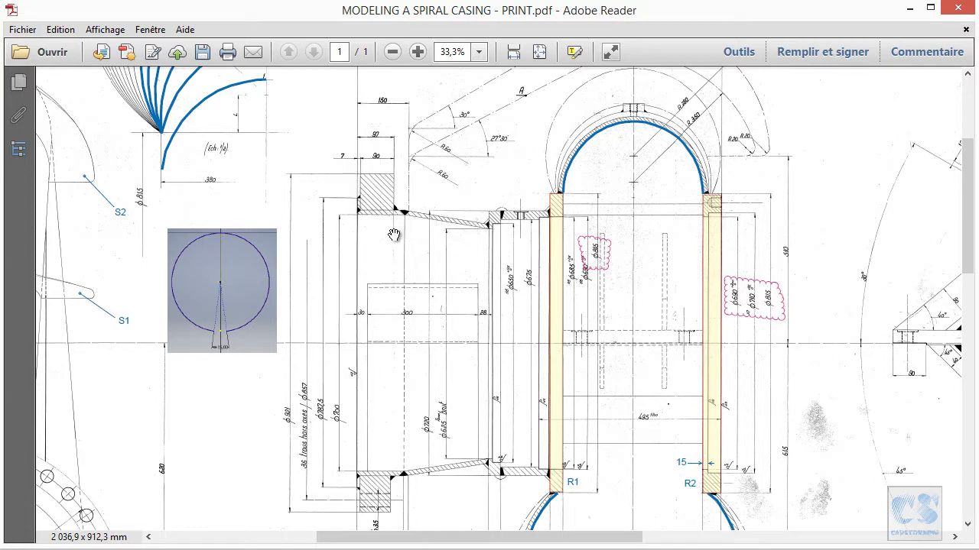
{"action": "scroll", "coordinate": [380, 231], "scroll_direction": "up", "scroll_amount": 2, "text": "ctrl"}
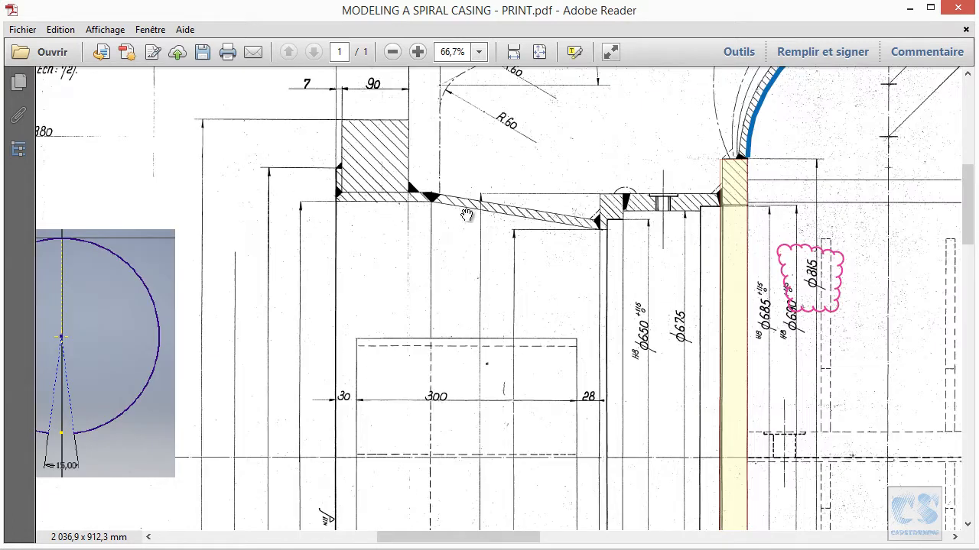